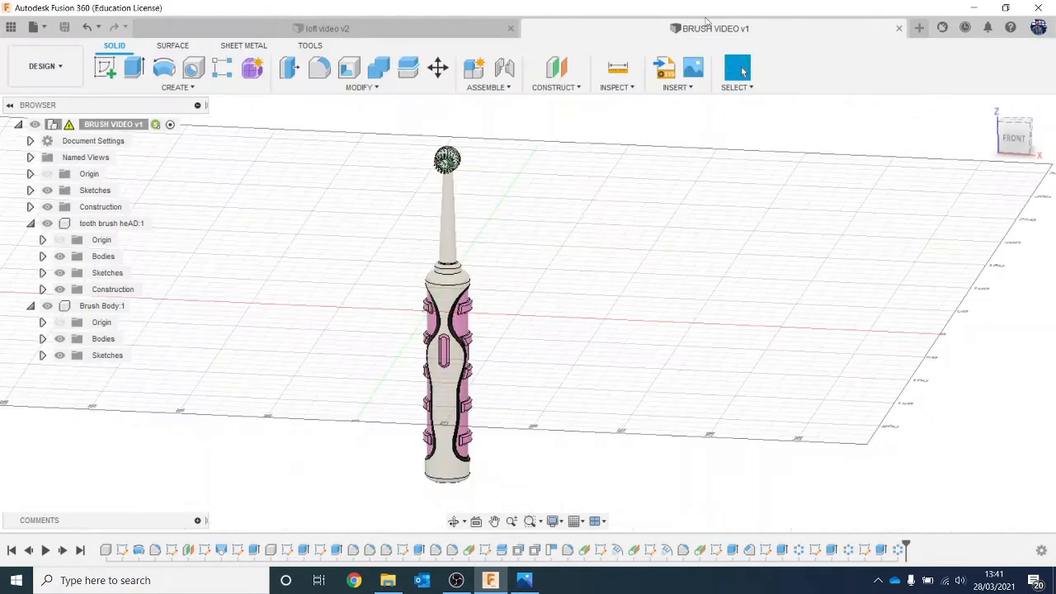
- Close the loft video design and browse the saved designs in the "Intro to Fusion lessons 2020 Collyers" project
{"action": "left_click", "coordinate": [511, 29]}
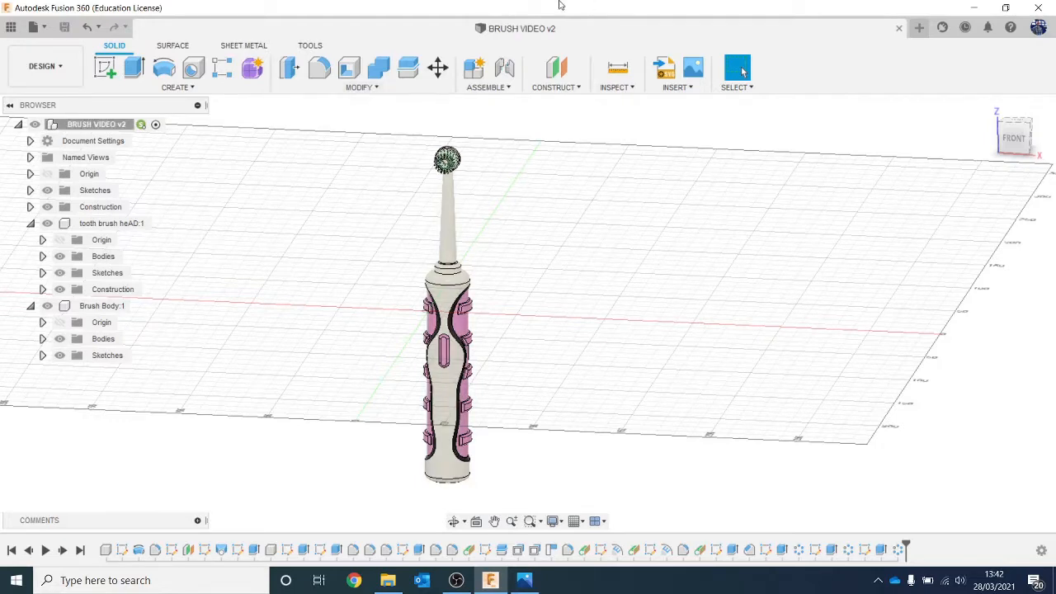
{"action": "left_click", "coordinate": [8, 27]}
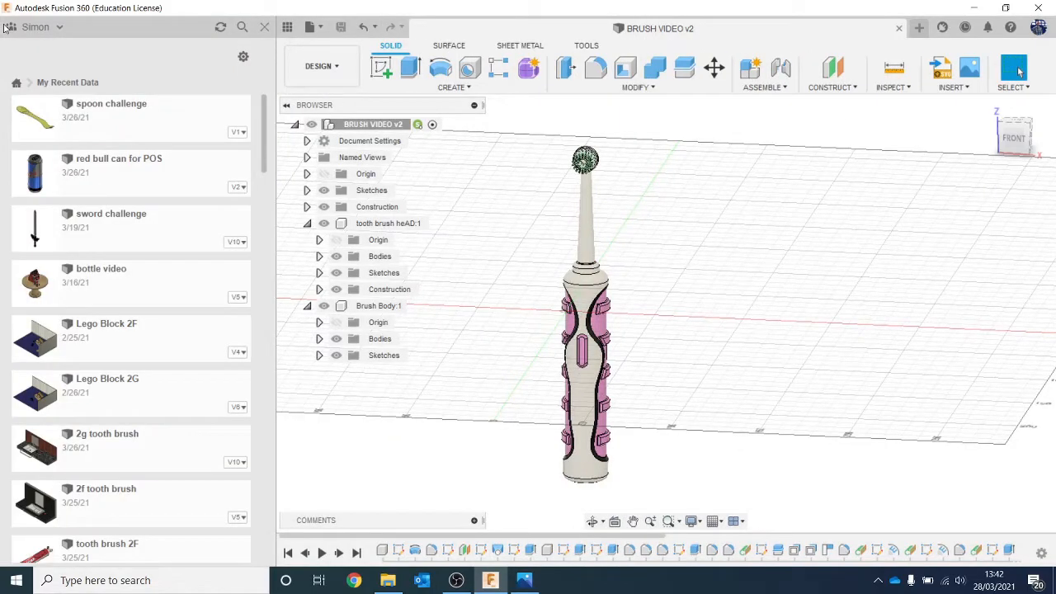
{"action": "left_click", "coordinate": [17, 84]}
{"action": "scroll", "coordinate": [124, 198], "scroll_direction": "up", "scroll_amount": 1}
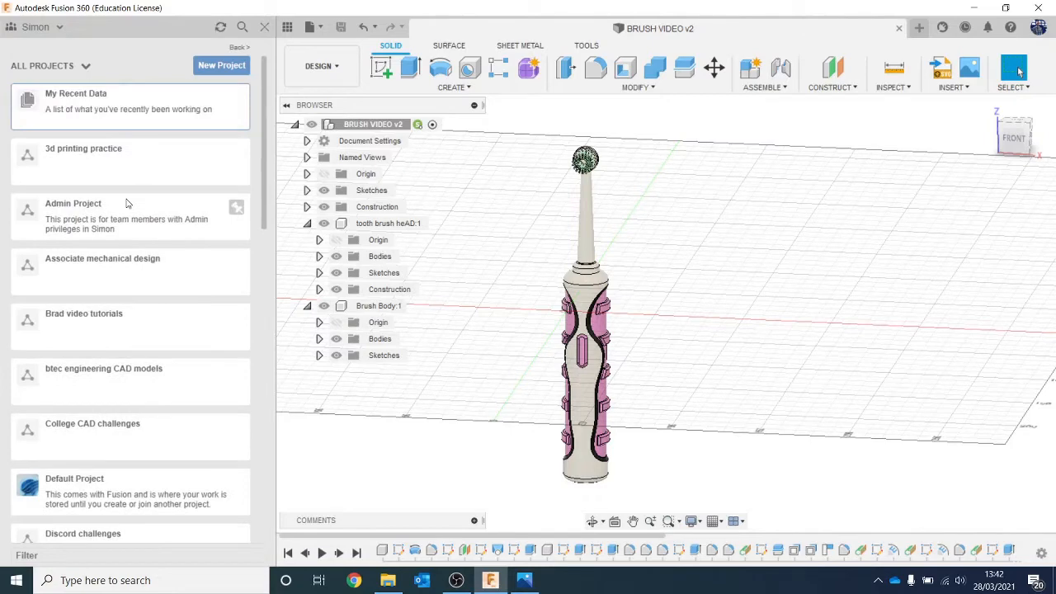
{"action": "scroll", "coordinate": [193, 398], "scroll_direction": "down", "scroll_amount": 3}
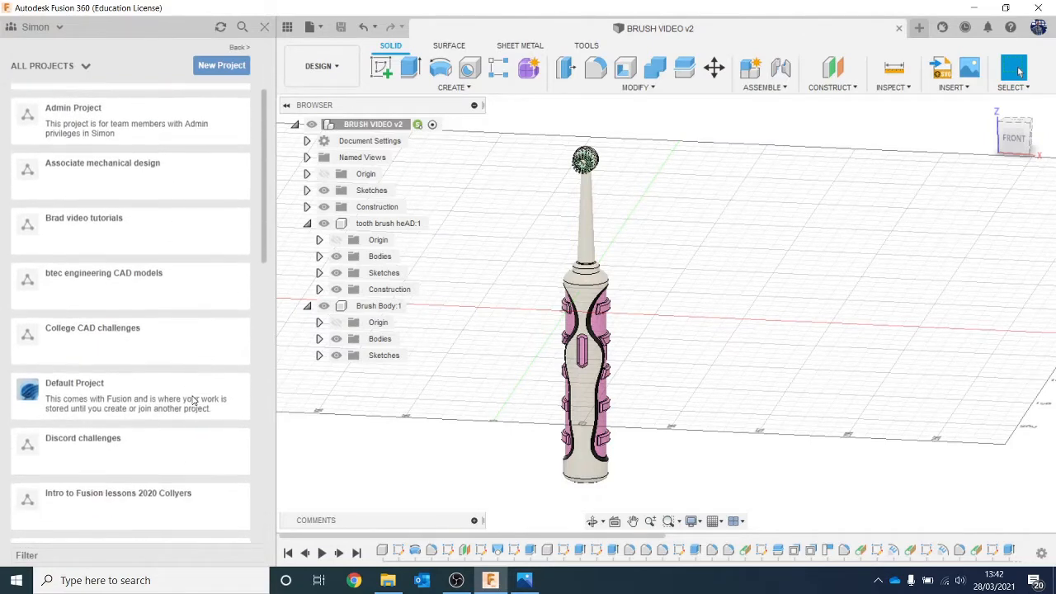
{"action": "scroll", "coordinate": [185, 401], "scroll_direction": "down", "scroll_amount": 4}
{"action": "left_click", "coordinate": [176, 403]}
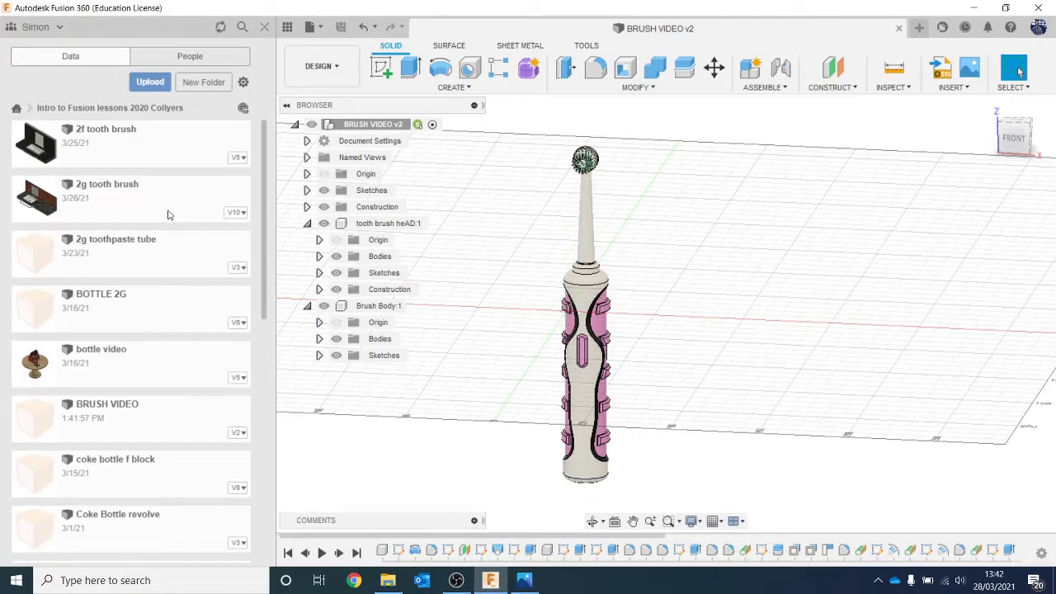
{"action": "scroll", "coordinate": [167, 214], "scroll_direction": "down", "scroll_amount": 10}
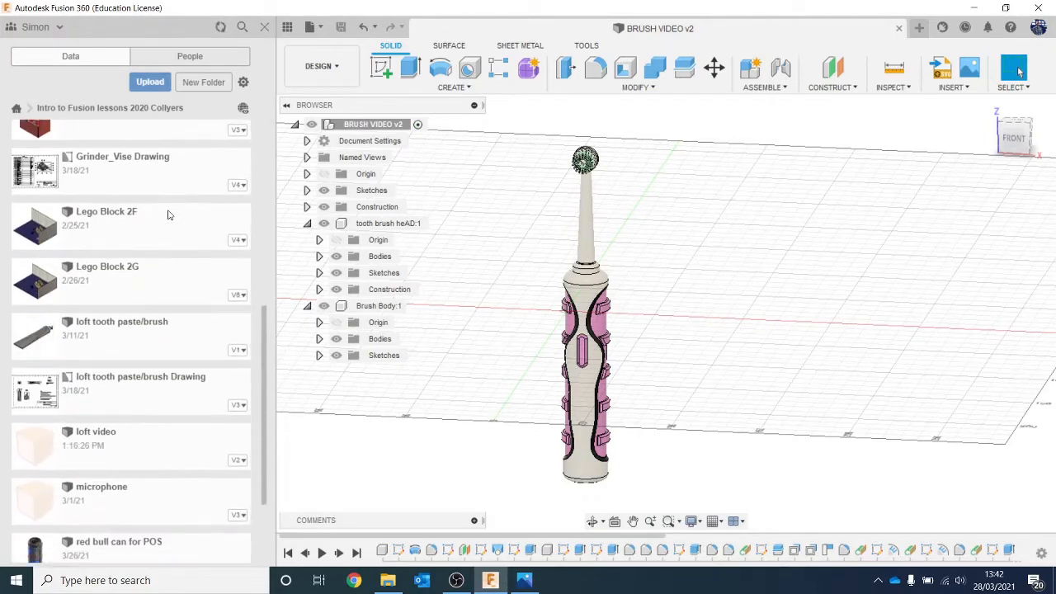
{"action": "scroll", "coordinate": [168, 215], "scroll_direction": "down", "scroll_amount": 3}
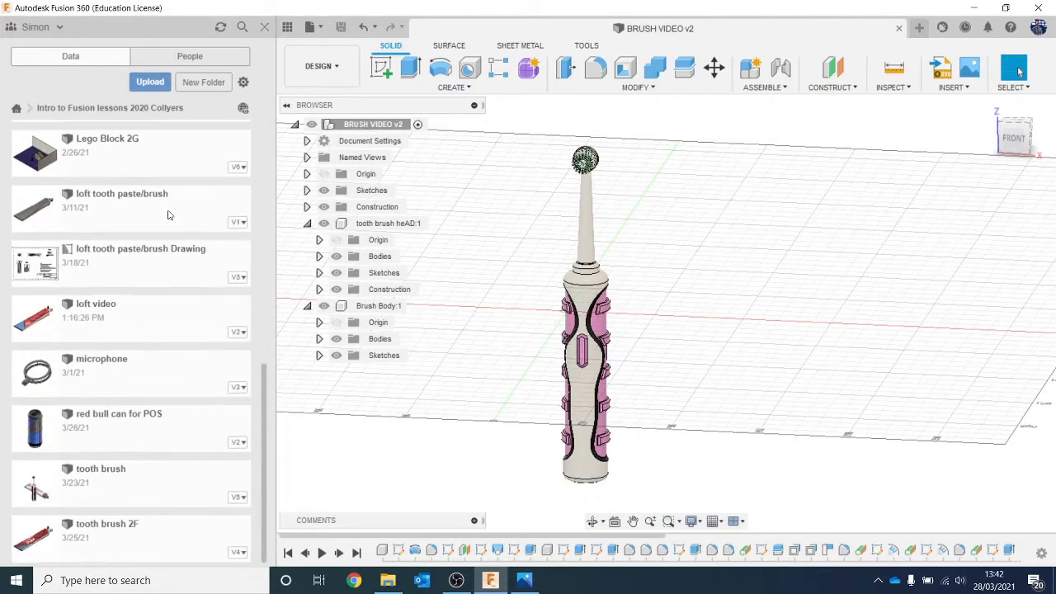
- Insert the loft video design into the current BRUSH VIDEO design and hide the saved-designs list
{"action": "right_click", "coordinate": [143, 331]}
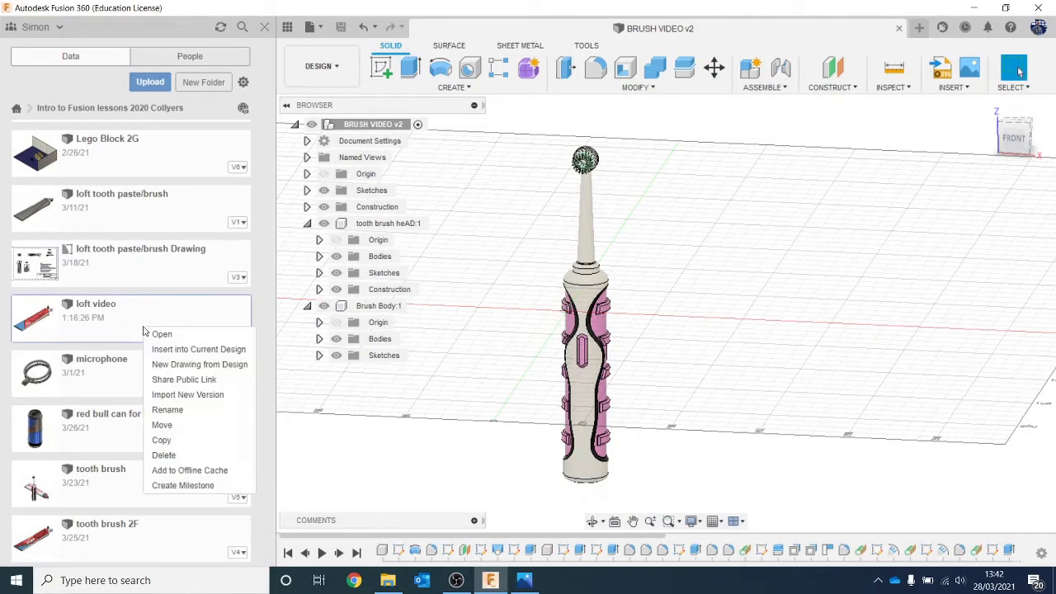
{"action": "left_click", "coordinate": [231, 350]}
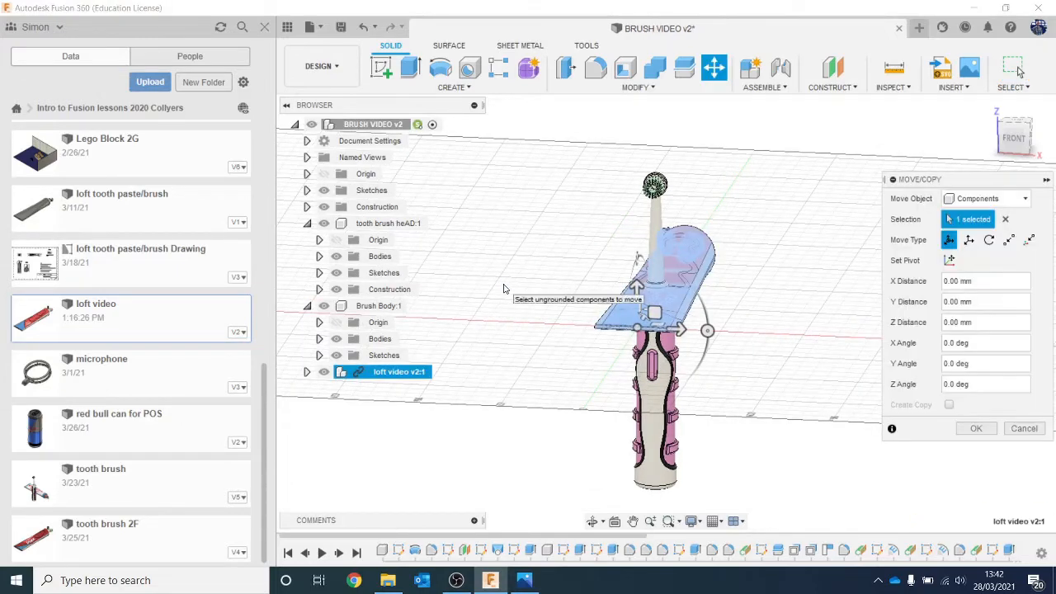
{"action": "left_click", "coordinate": [287, 26]}
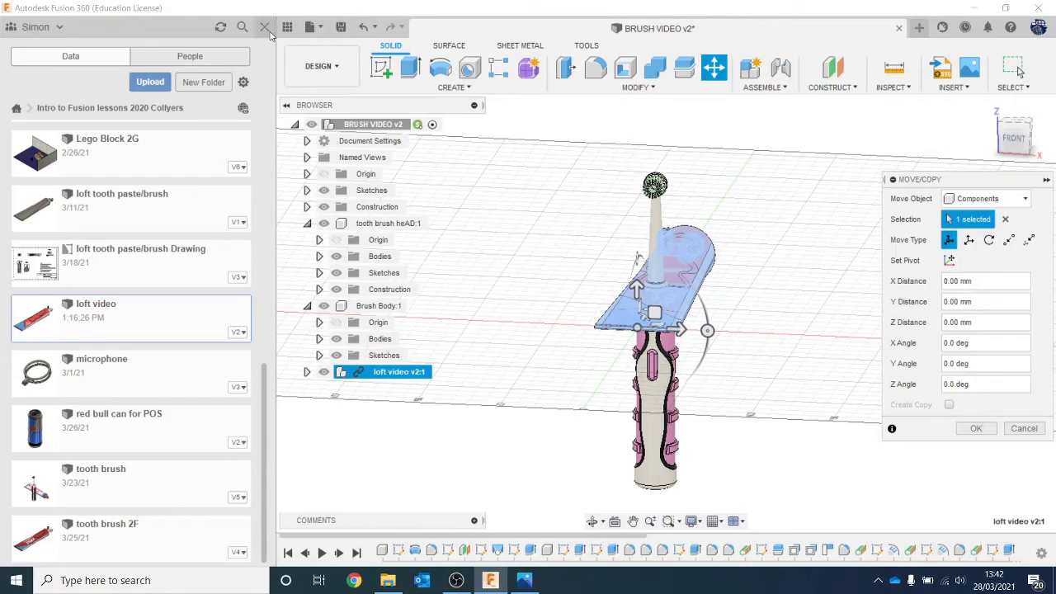
- Move the inserted toothpaste tube about -57 mm along X and about 41.6 mm along Z
{"action": "left_click", "coordinate": [1015, 137]}
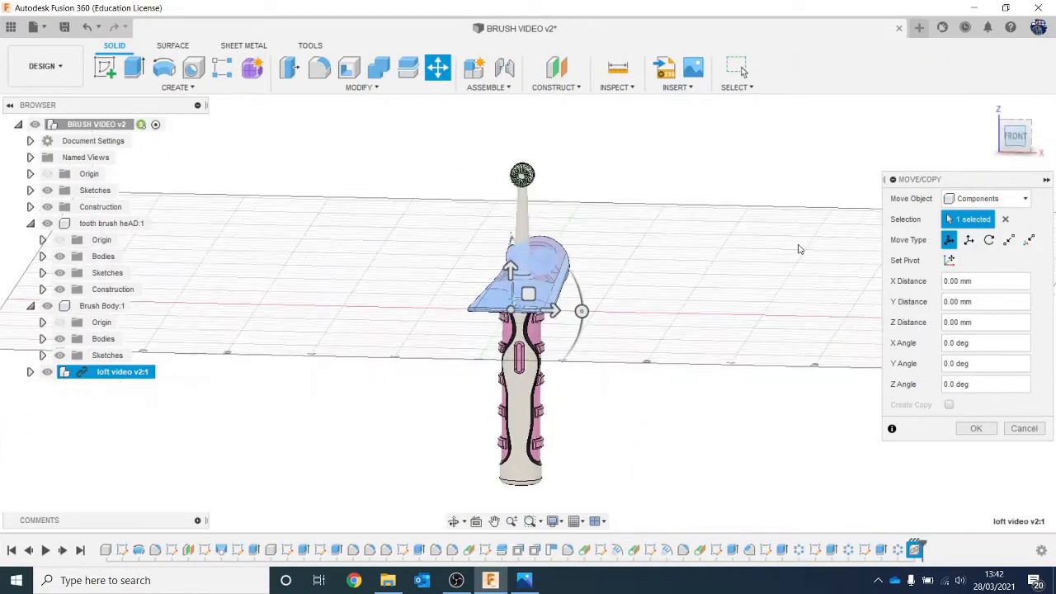
{"action": "left_click_drag", "start_coordinate": [516, 157], "coordinate": [518, 327]}
{"action": "left_click_drag", "start_coordinate": [575, 381], "coordinate": [479, 376]}
{"action": "left_click", "coordinate": [1015, 138]}
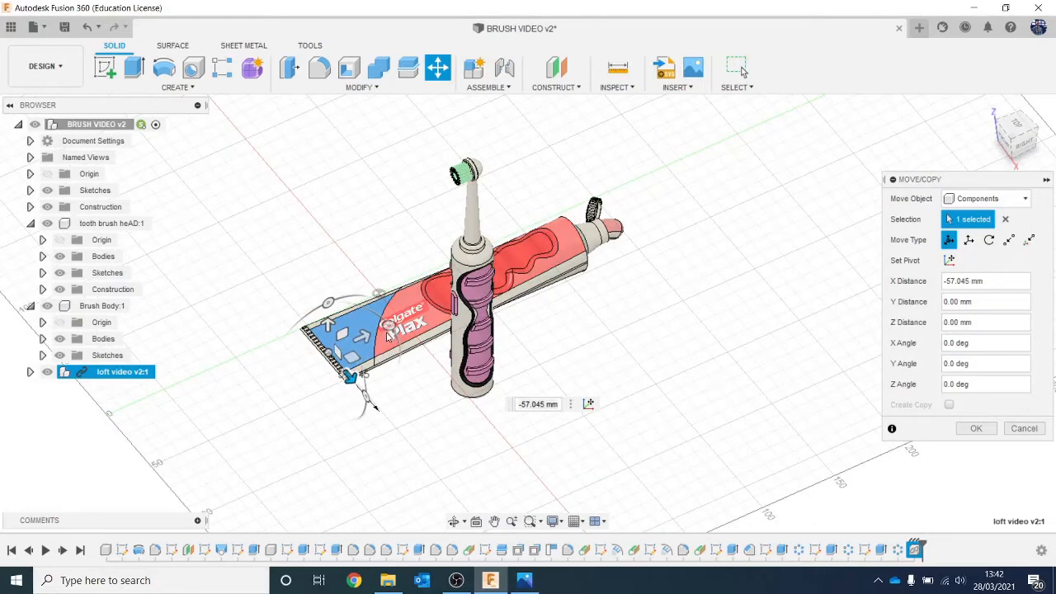
{"action": "left_click_drag", "start_coordinate": [367, 394], "coordinate": [328, 277]}
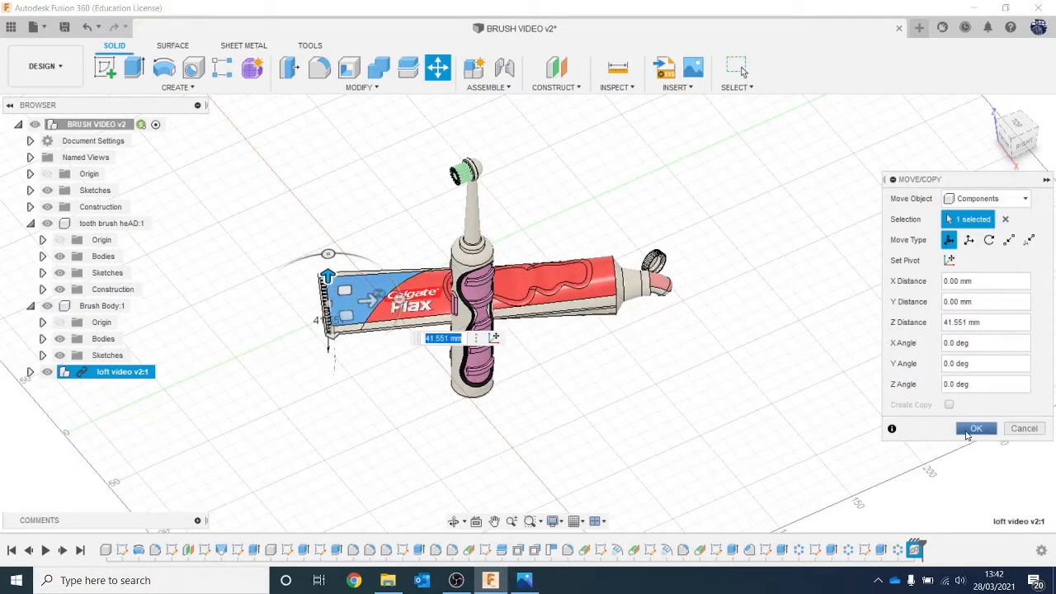
{"action": "left_click", "coordinate": [976, 428]}
- Move the toothpaste tube a further -41.45 mm along X and about -38.7 mm along Z, towards the brush base
{"action": "left_click_drag", "start_coordinate": [1016, 132], "coordinate": [818, 192]}
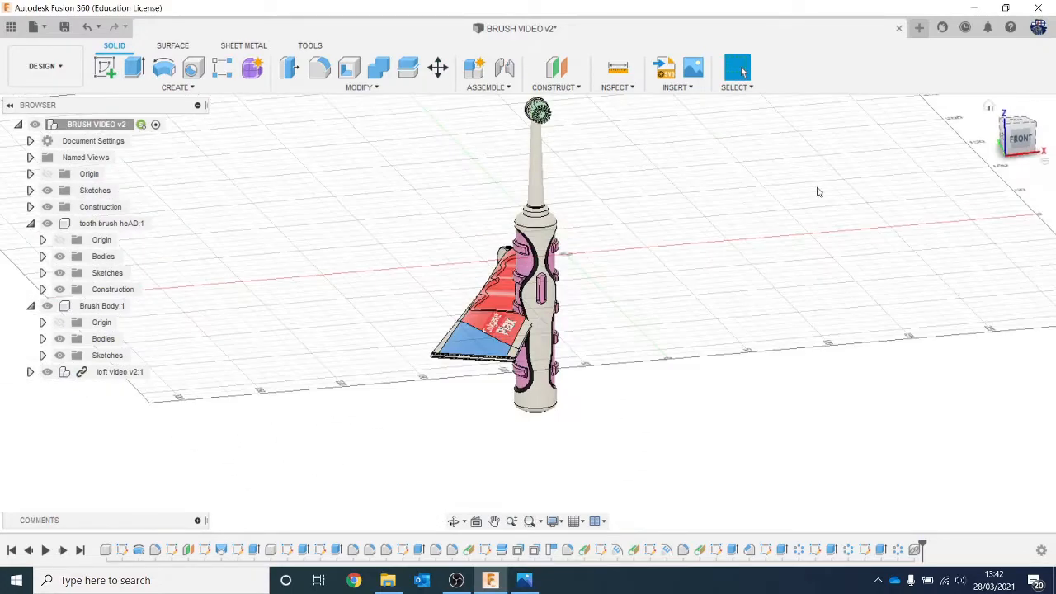
{"action": "right_click", "coordinate": [137, 372]}
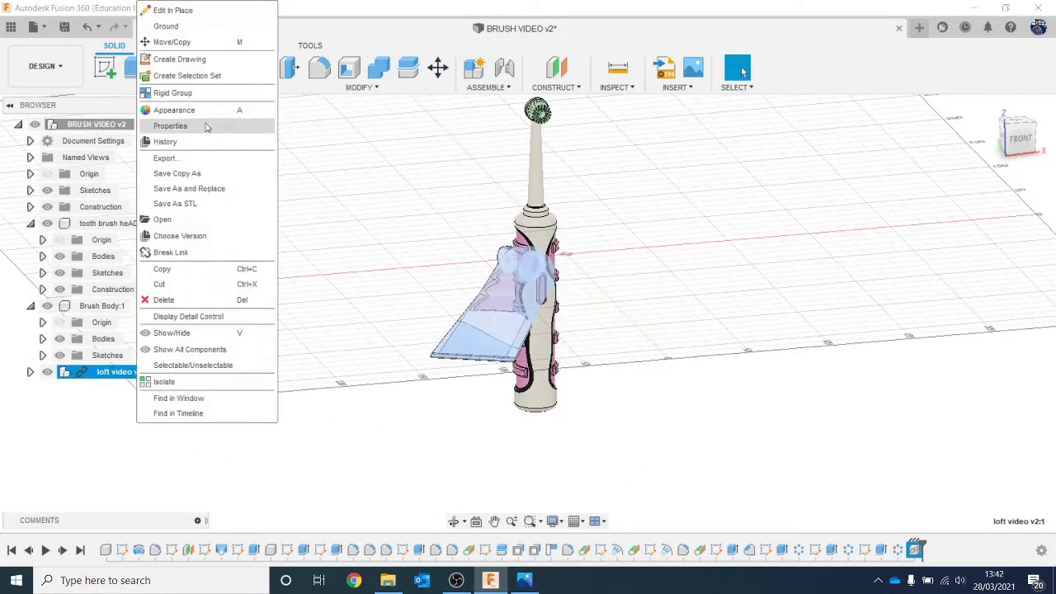
{"action": "left_click", "coordinate": [217, 43]}
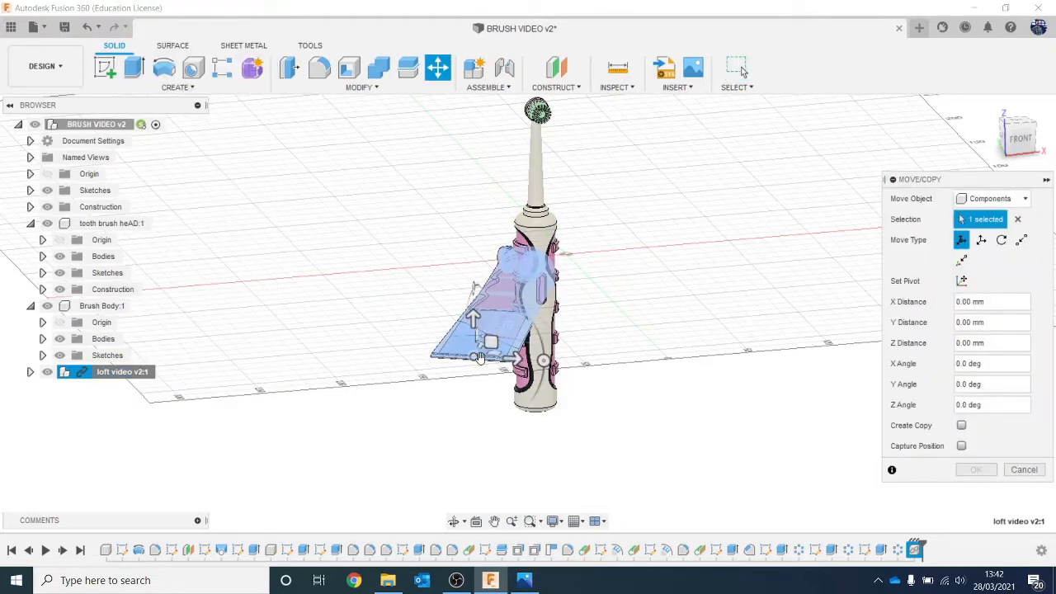
{"action": "left_click_drag", "start_coordinate": [479, 356], "coordinate": [413, 355]}
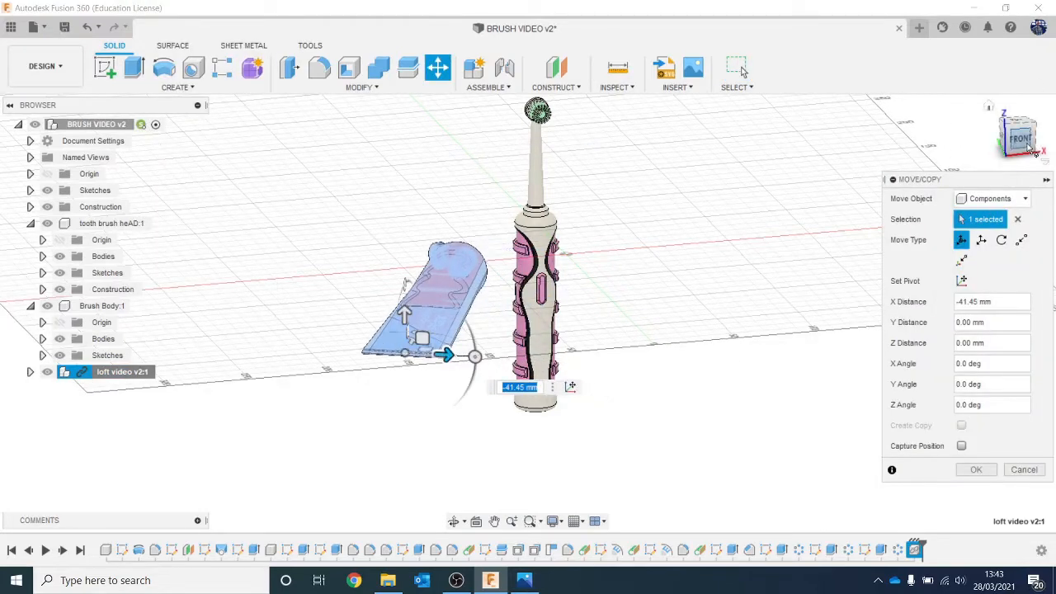
{"action": "left_click", "coordinate": [1028, 147]}
{"action": "left_click_drag", "start_coordinate": [360, 257], "coordinate": [360, 325]}
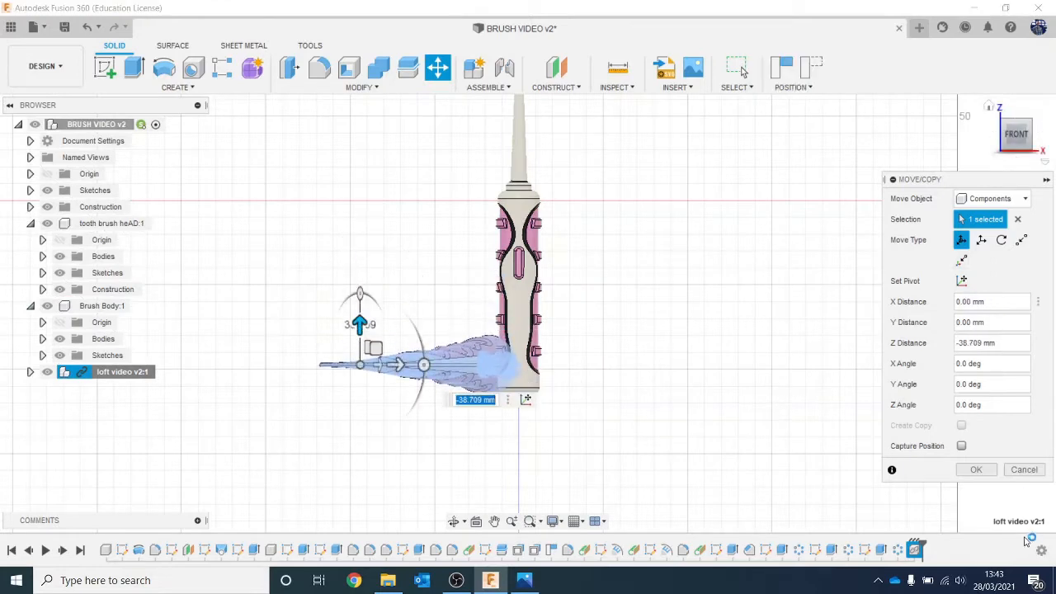
{"action": "left_click", "coordinate": [975, 469]}
- Check the toothpaste tube's placement beside the brush and capture its new position
{"action": "left_click", "coordinate": [990, 107]}
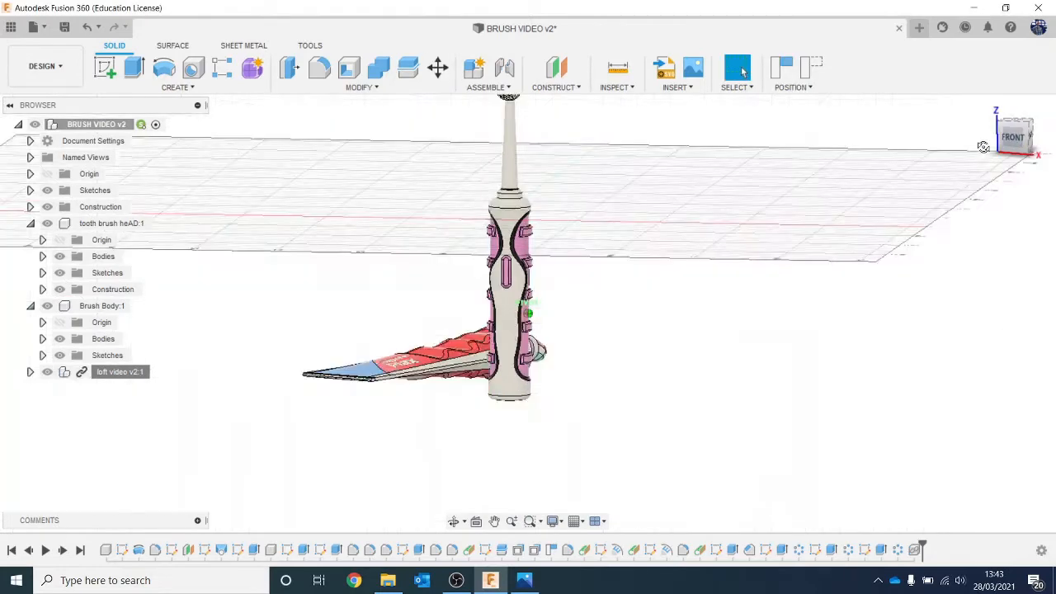
{"action": "left_click", "coordinate": [1025, 137]}
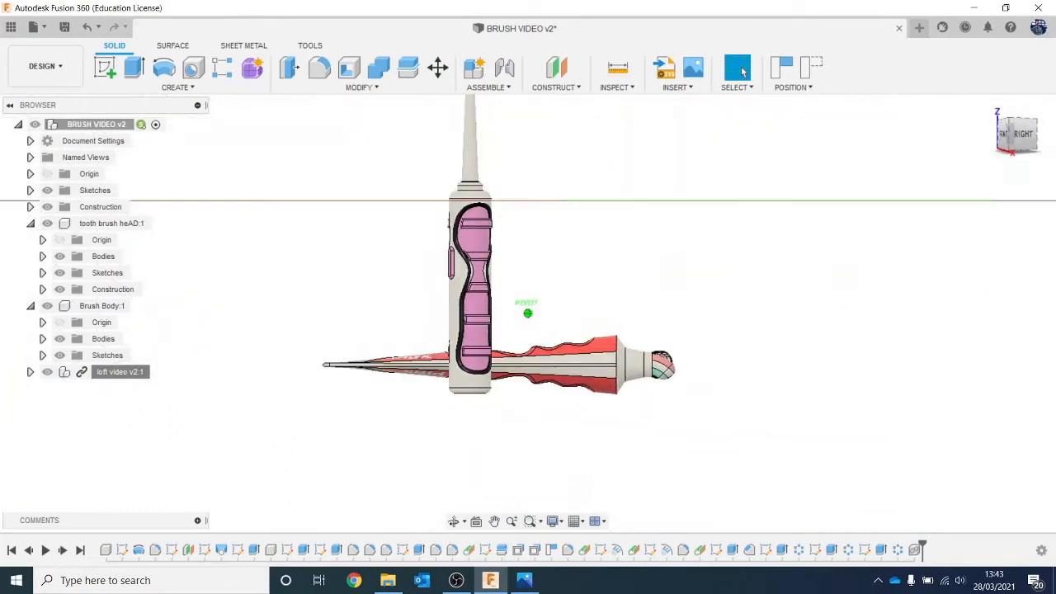
{"action": "left_click", "coordinate": [994, 110]}
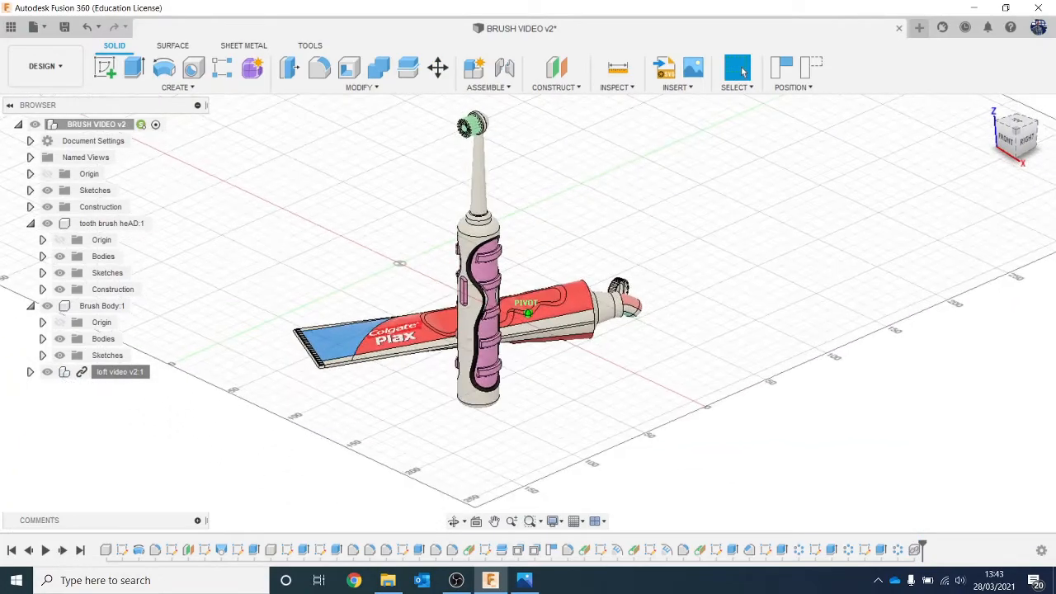
{"action": "left_click", "coordinate": [25, 77]}
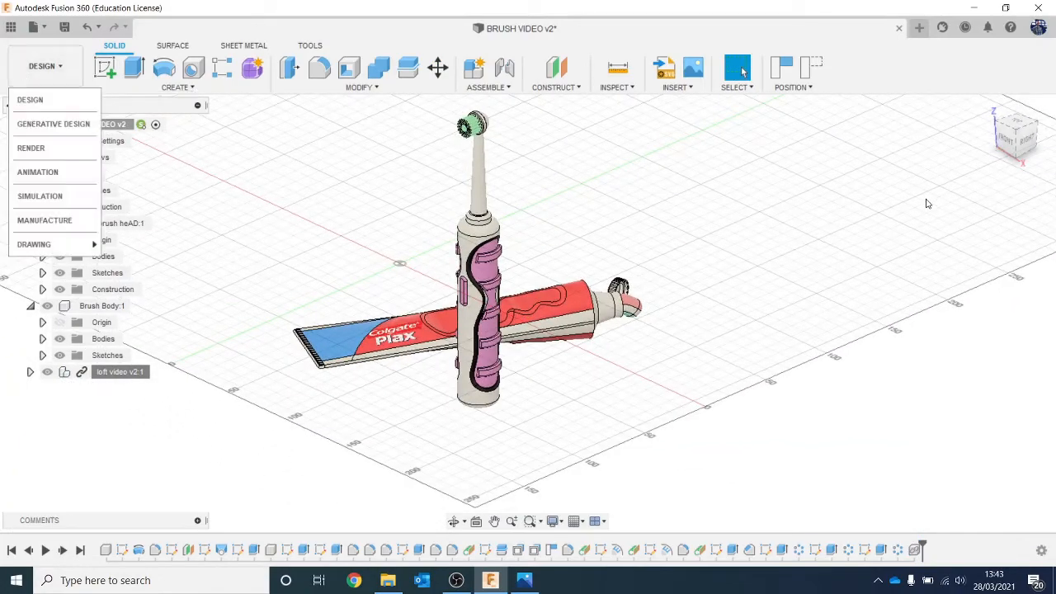
{"action": "left_click", "coordinate": [782, 76]}
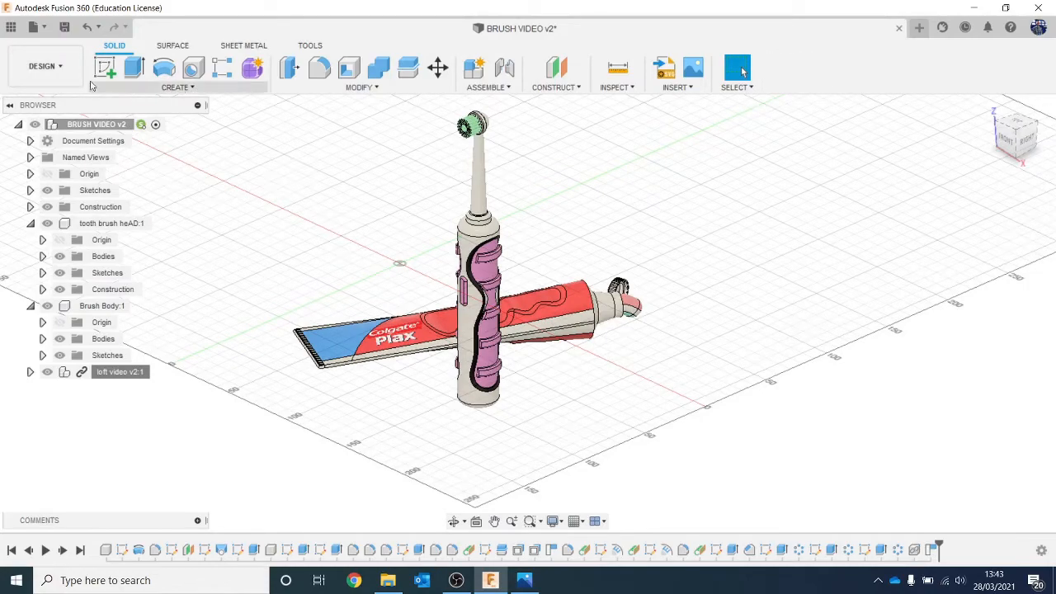
- Preview the toothbrush and toothpaste tube in the Render workspace and return to the Design workspace
{"action": "left_click", "coordinate": [43, 66]}
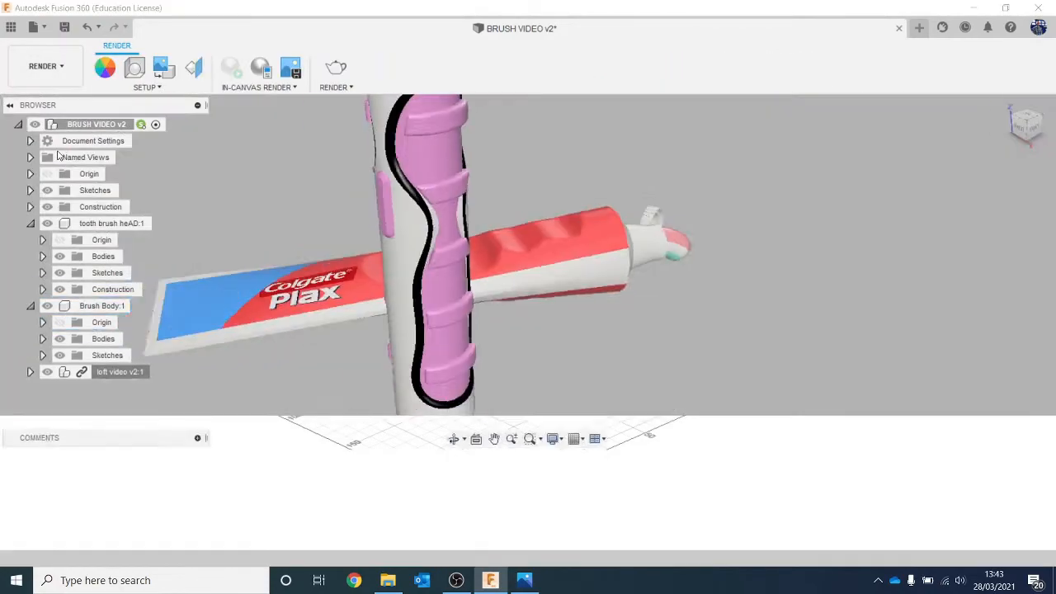
{"action": "scroll", "coordinate": [884, 275], "scroll_direction": "down", "scroll_amount": 2}
{"action": "scroll", "coordinate": [890, 256], "scroll_direction": "down", "scroll_amount": 3}
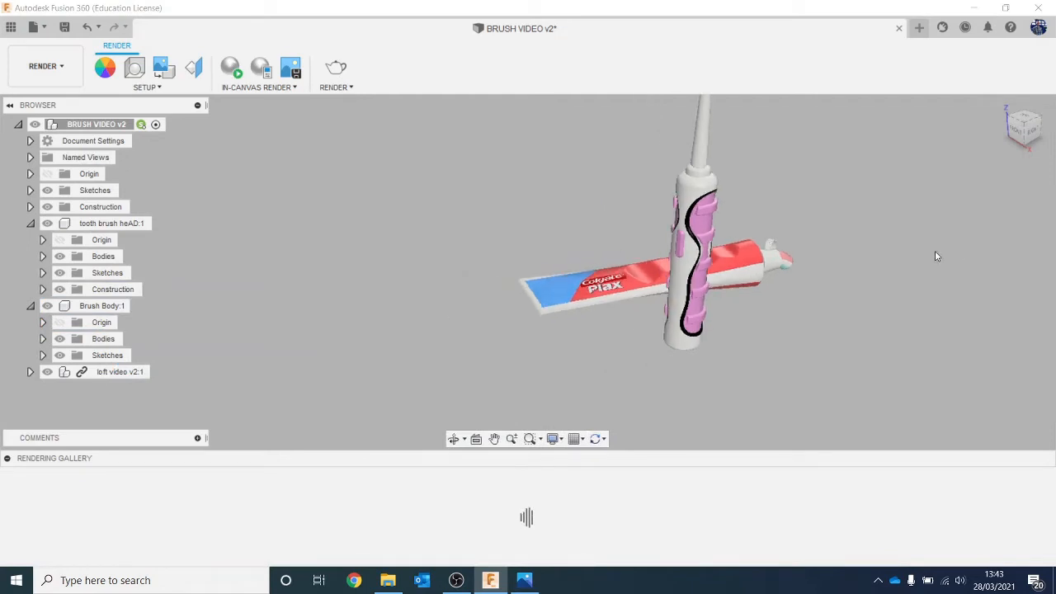
{"action": "middle_click_drag", "start_coordinate": [936, 255], "coordinate": [775, 307]}
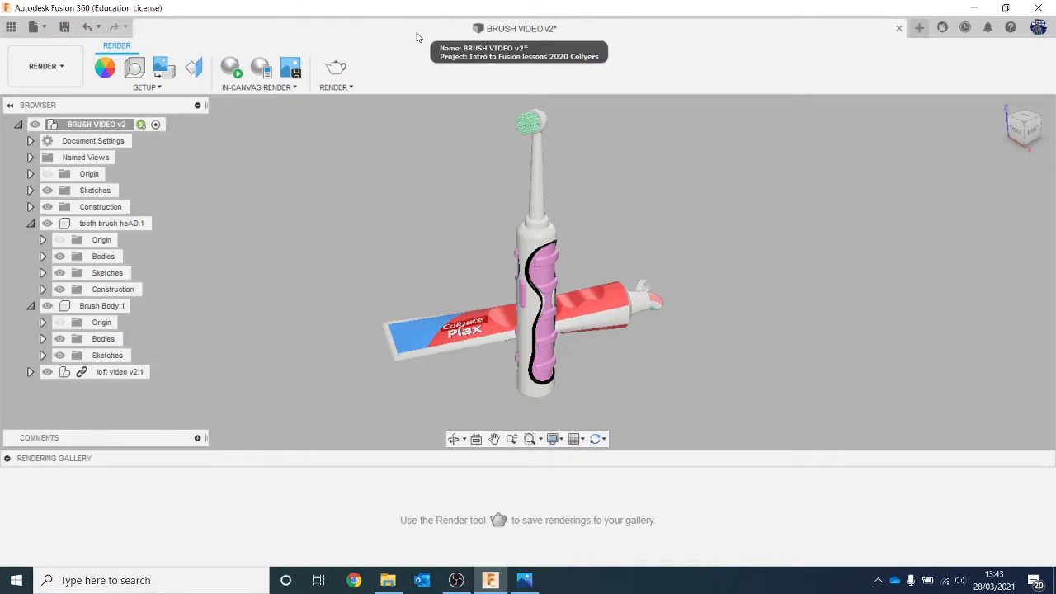
{"action": "left_click", "coordinate": [47, 74]}
{"action": "left_click", "coordinate": [41, 99]}
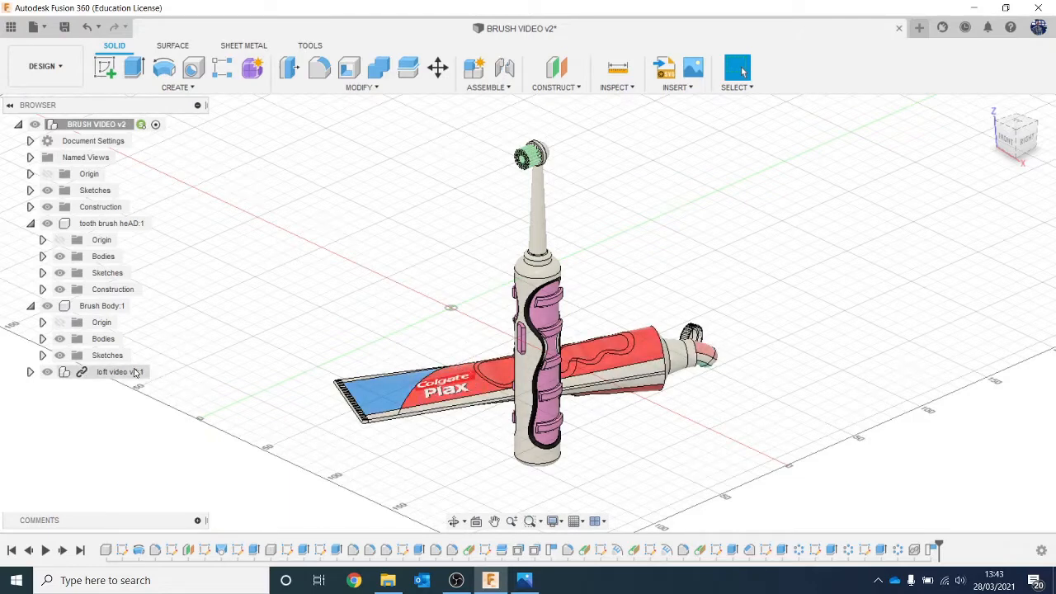
- Break the link of the inserted loft video component and rename it "tooth paste"
{"action": "right_click", "coordinate": [99, 373]}
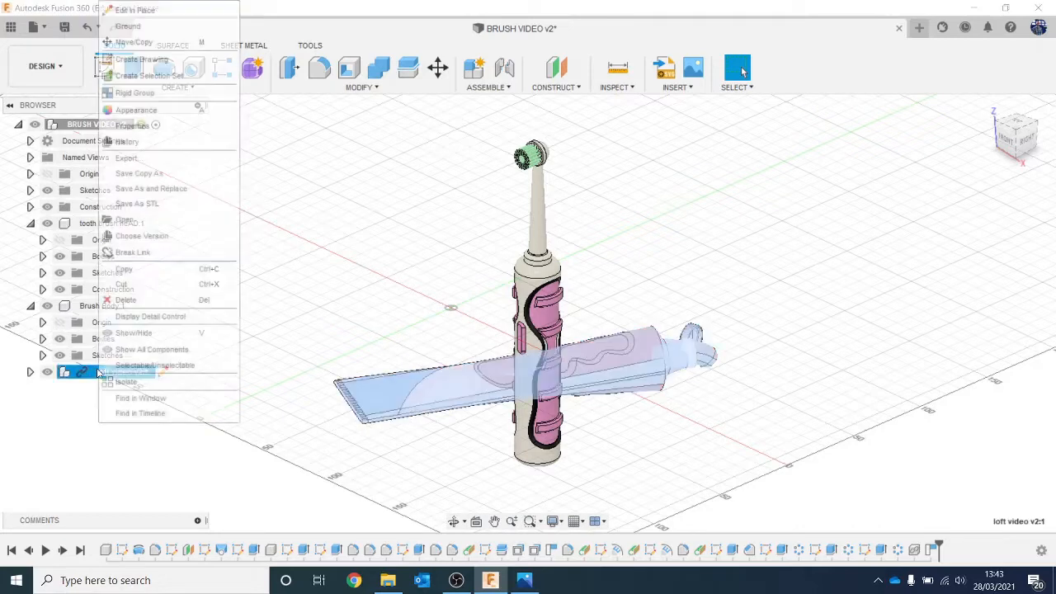
{"action": "left_click", "coordinate": [159, 253]}
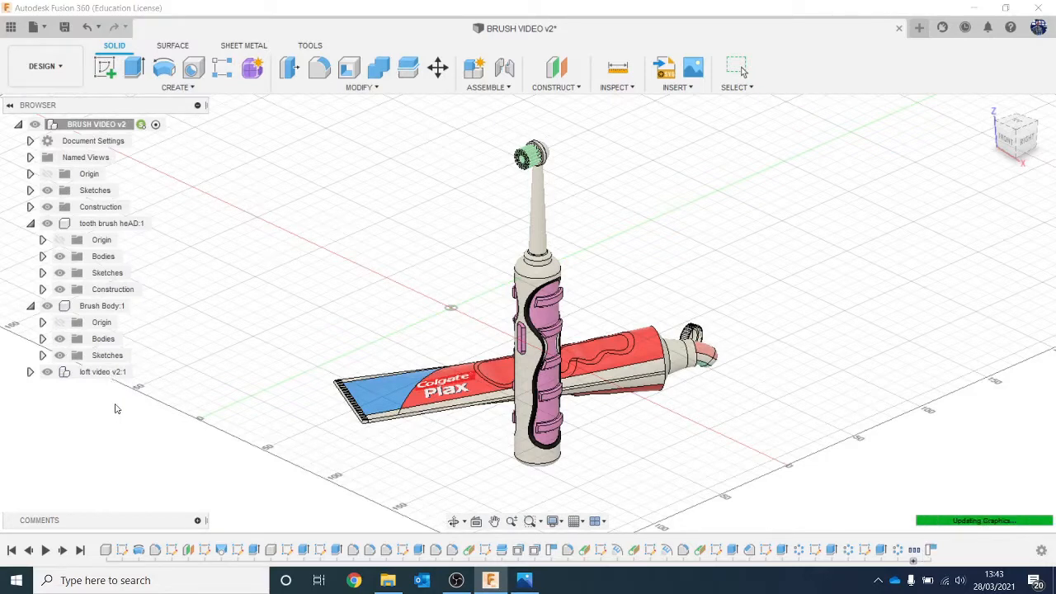
{"action": "double_click", "coordinate": [105, 372]}
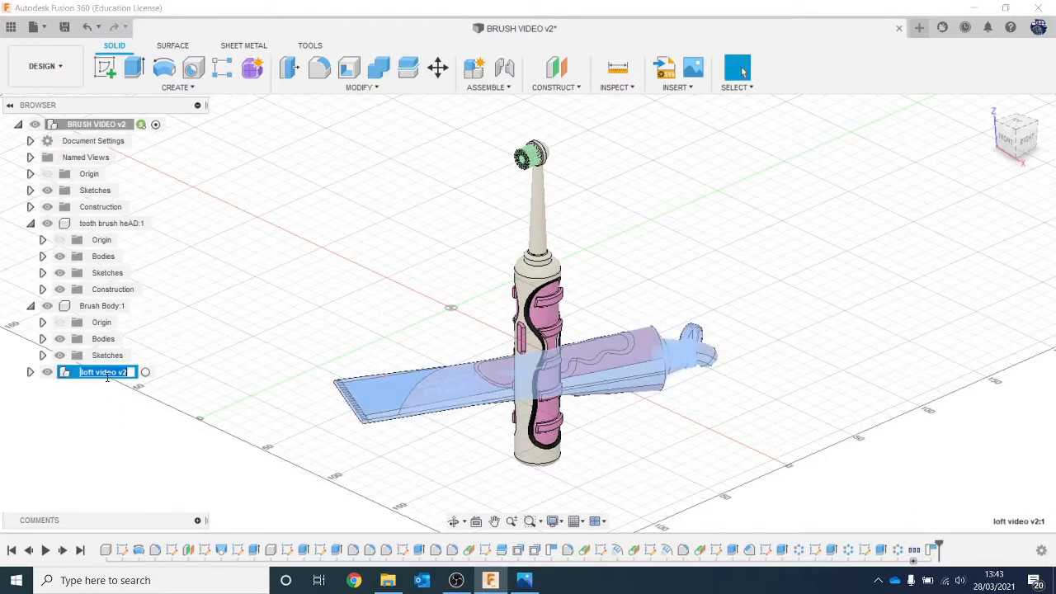
{"action": "type", "text": "tooth paste"}
{"action": "left_click", "coordinate": [299, 254]}
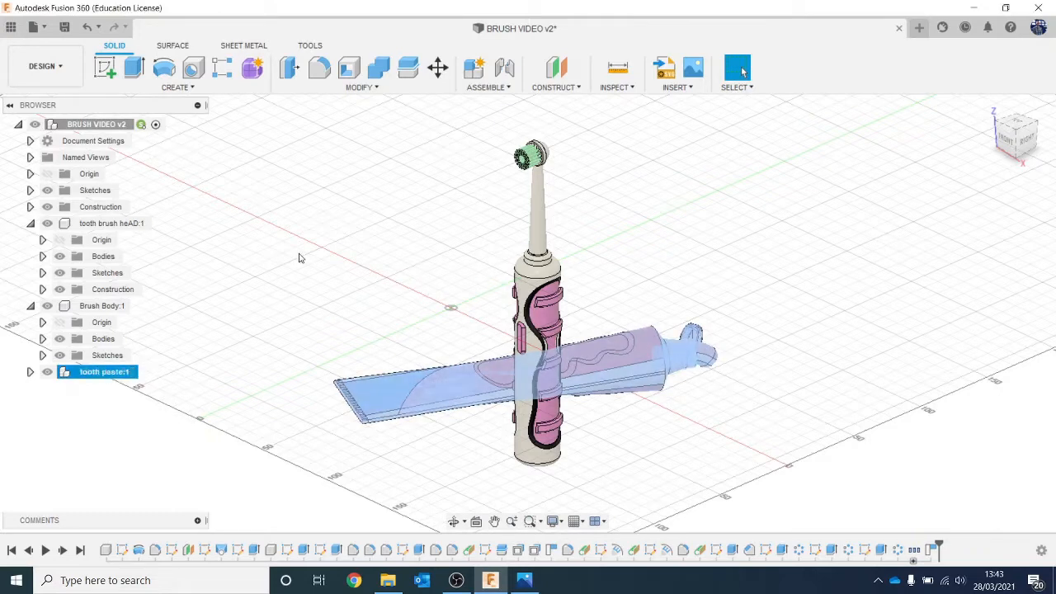
- Collapse the tooth brush heAD and Brush Body components in the browser and show the assembly from the front
{"action": "left_click", "coordinate": [31, 224]}
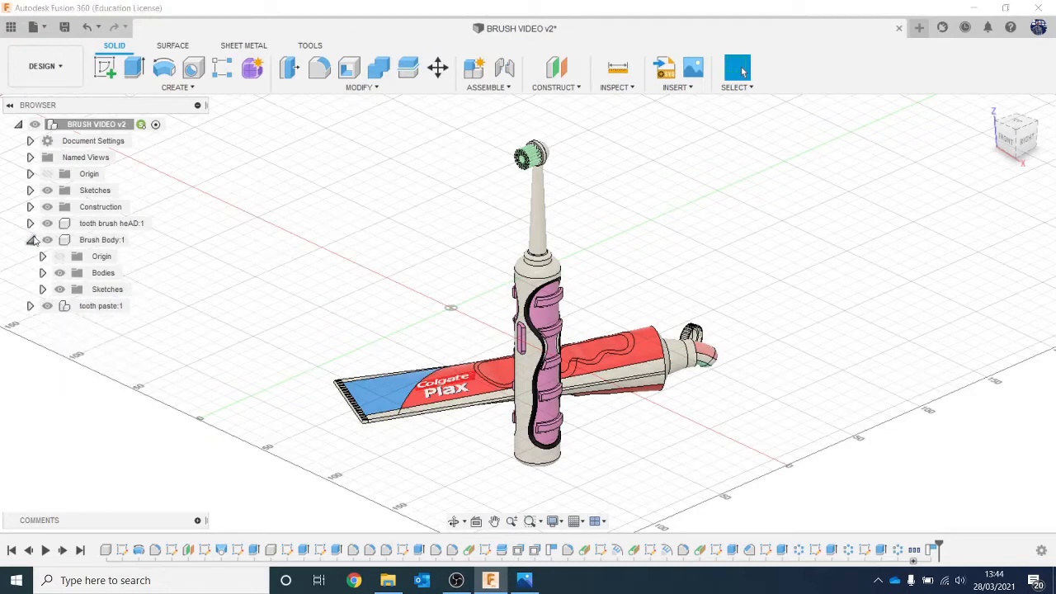
{"action": "left_click", "coordinate": [31, 241]}
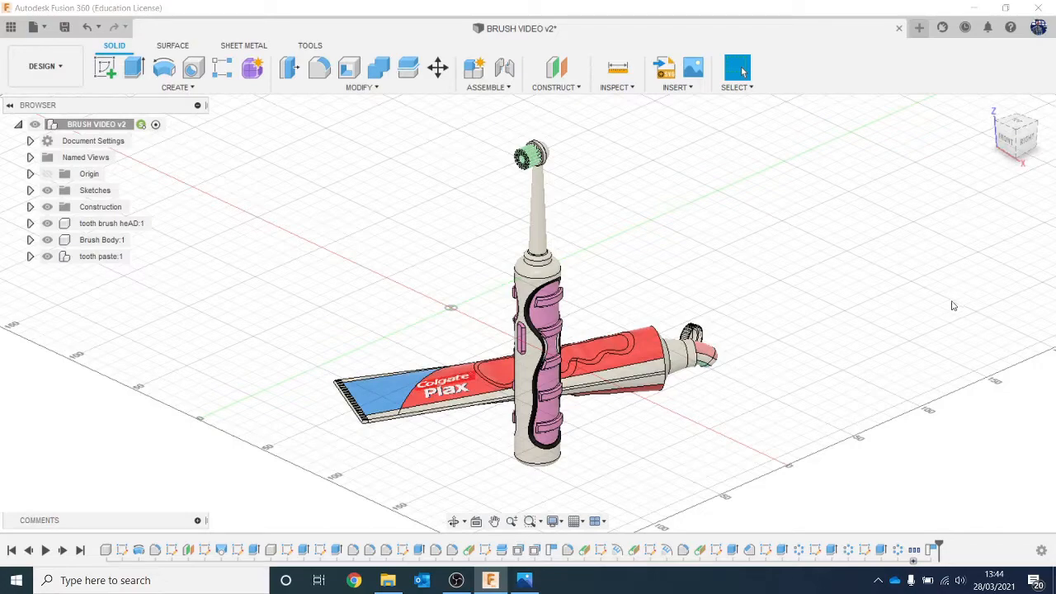
{"action": "scroll", "coordinate": [949, 302], "scroll_direction": "down", "scroll_amount": 2}
{"action": "middle_click_drag", "start_coordinate": [943, 290], "coordinate": [811, 278]}
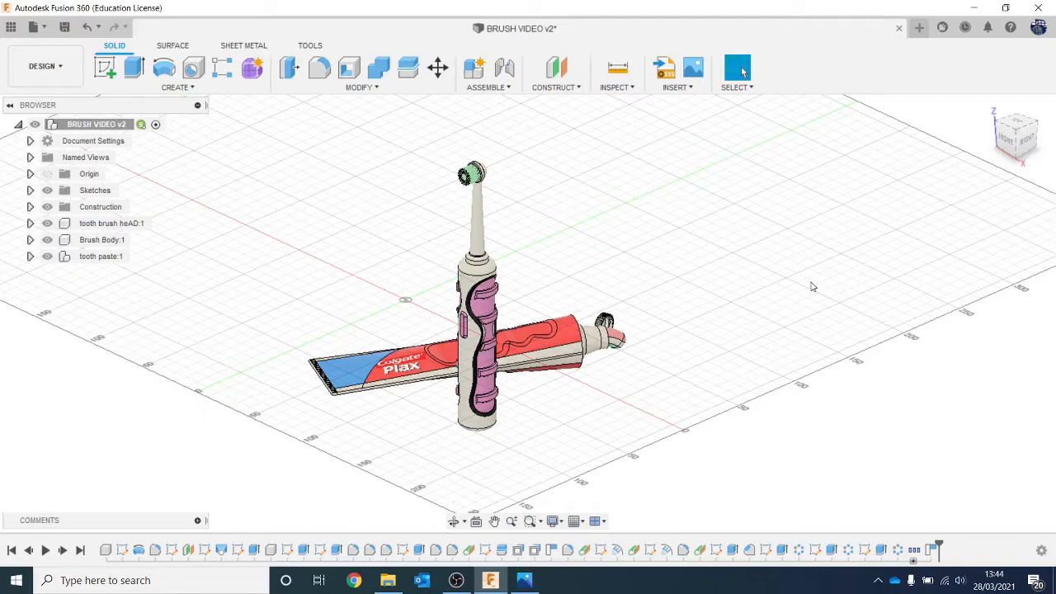
{"action": "left_click", "coordinate": [1011, 148]}
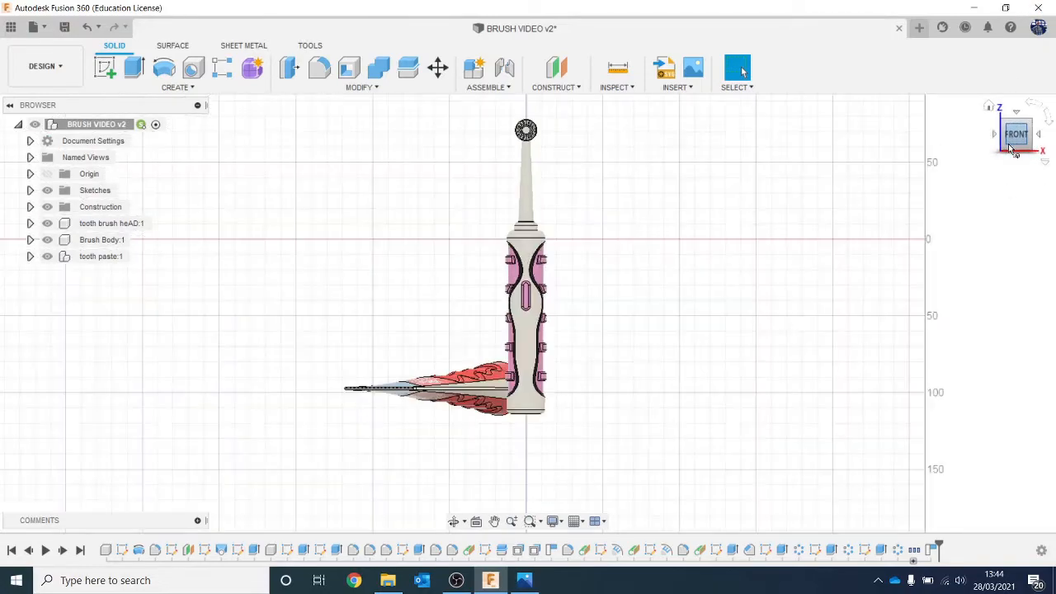
- Sketch a circle about 74.6 mm in diameter on the horizontal origin plane, to the right of the toothbrush, and finish the sketch
{"action": "mouse_move", "coordinate": [1011, 149]}
{"action": "left_mouse_down"}
{"action": "mouse_move", "coordinate": [982, 170]}
{"action": "mouse_move", "coordinate": [1004, 145]}
{"action": "left_mouse_up"}
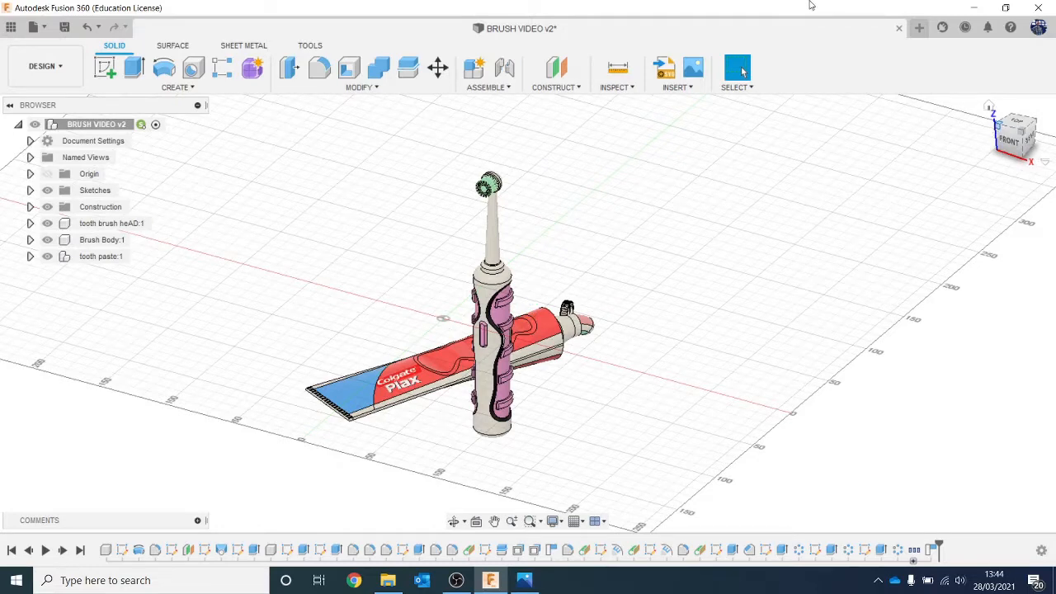
{"action": "middle_click_drag", "start_coordinate": [884, 349], "coordinate": [754, 229]}
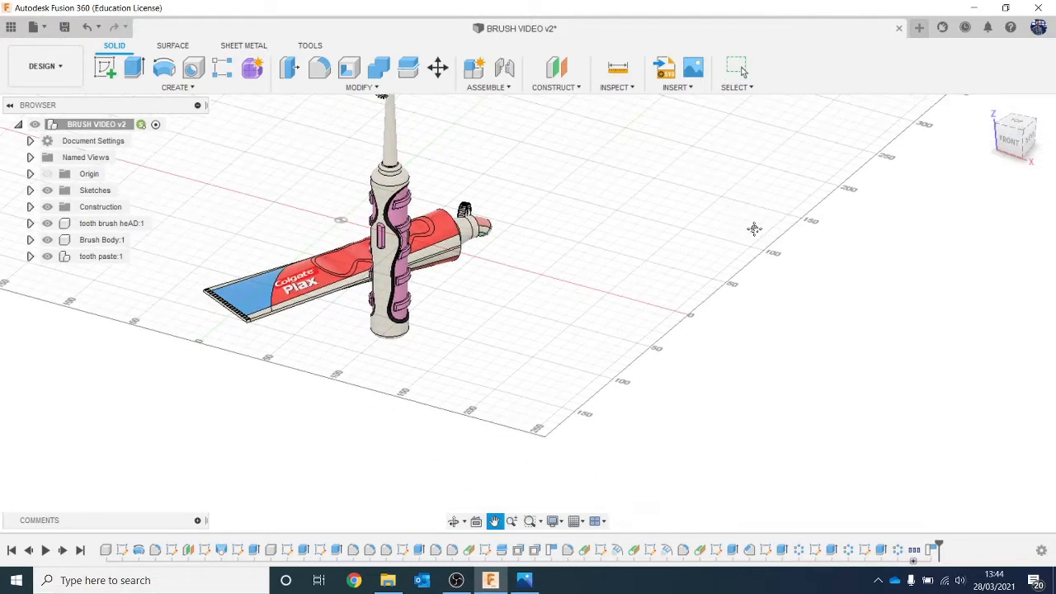
{"action": "left_click", "coordinate": [98, 66]}
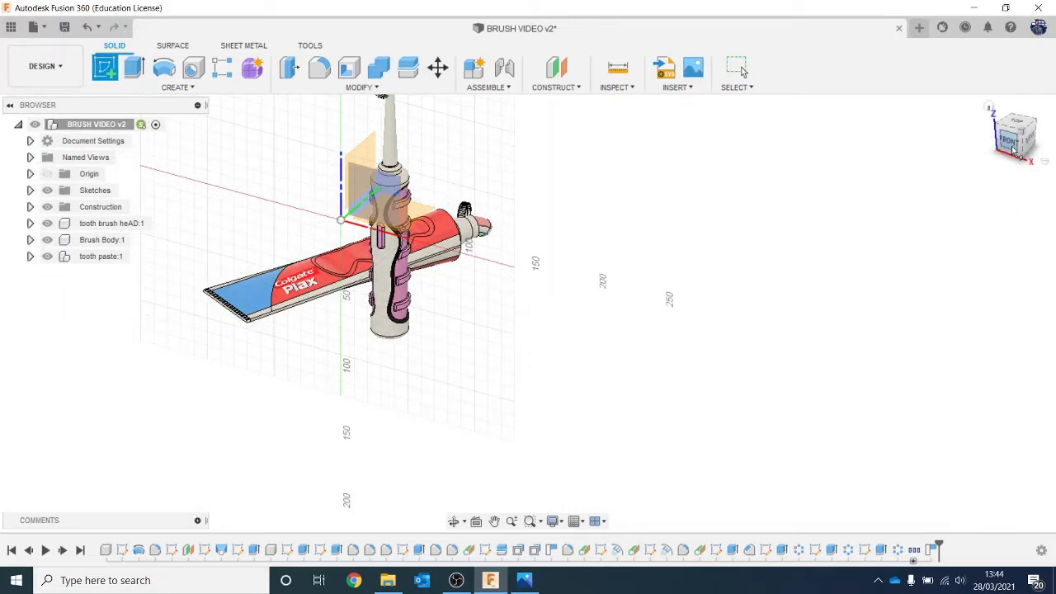
{"action": "left_click_drag", "start_coordinate": [1013, 149], "coordinate": [998, 188]}
{"action": "left_click", "coordinate": [405, 372]}
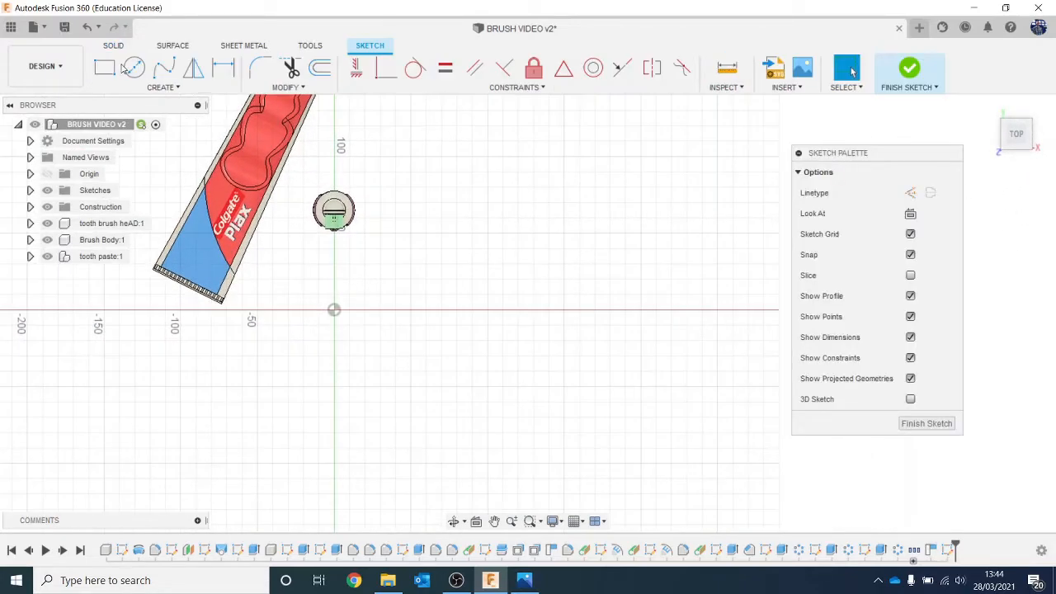
{"action": "left_click", "coordinate": [134, 67]}
{"action": "left_click", "coordinate": [463, 224]}
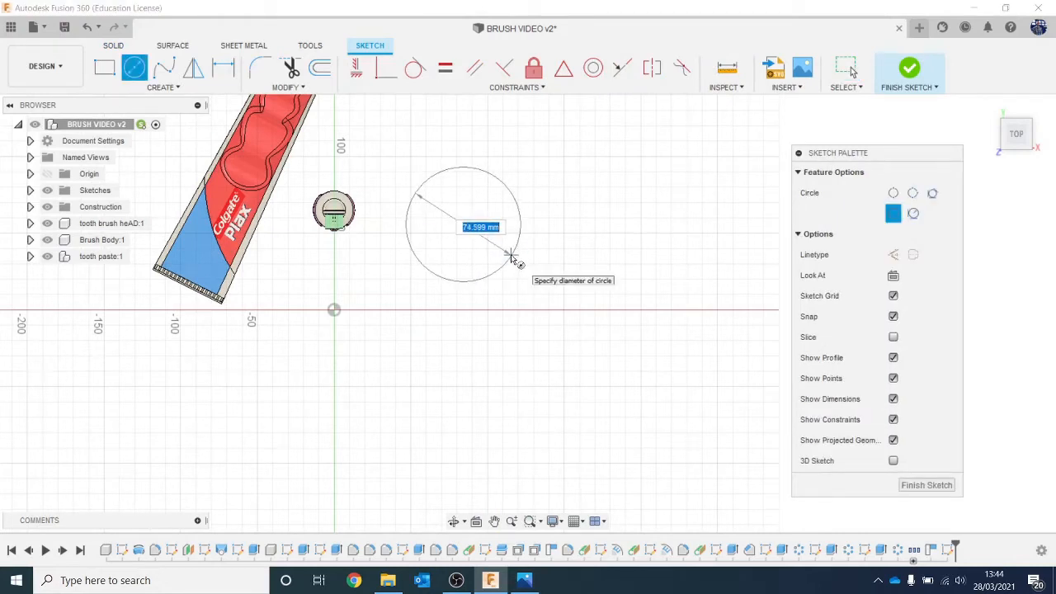
{"action": "left_click", "coordinate": [512, 258]}
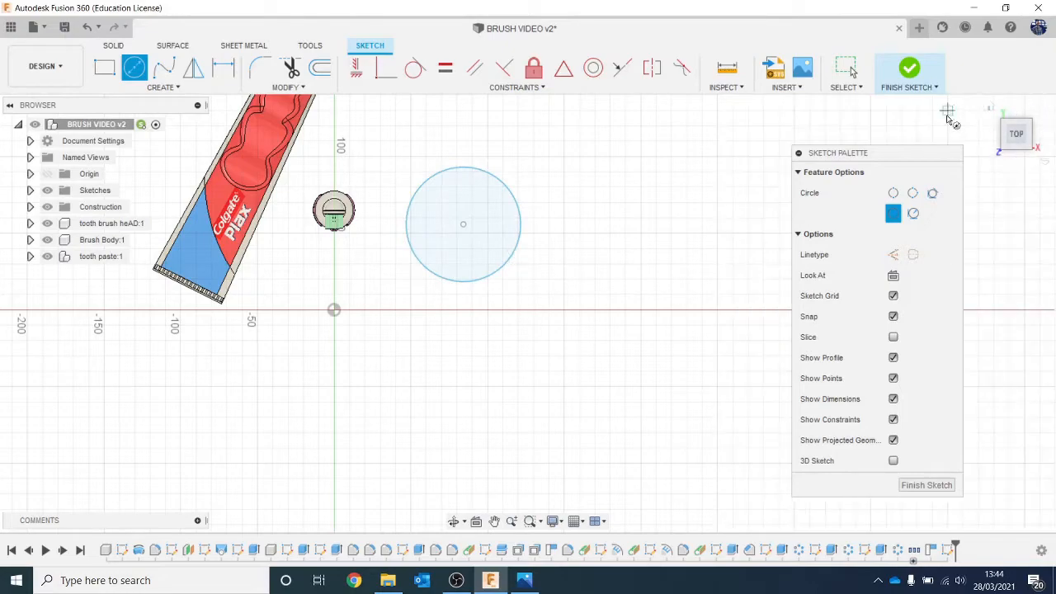
{"action": "left_click", "coordinate": [911, 69]}
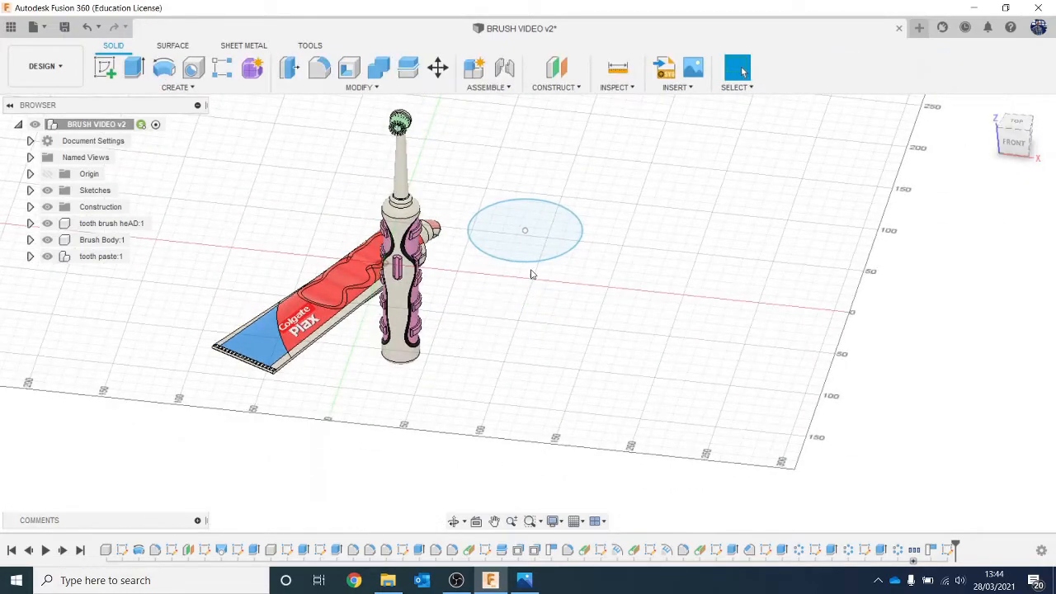
- Move the sketched circle -112.951 mm along Z, level with the base of the toothbrush
{"action": "right_click", "coordinate": [536, 263]}
{"action": "key", "text": "Escape"}
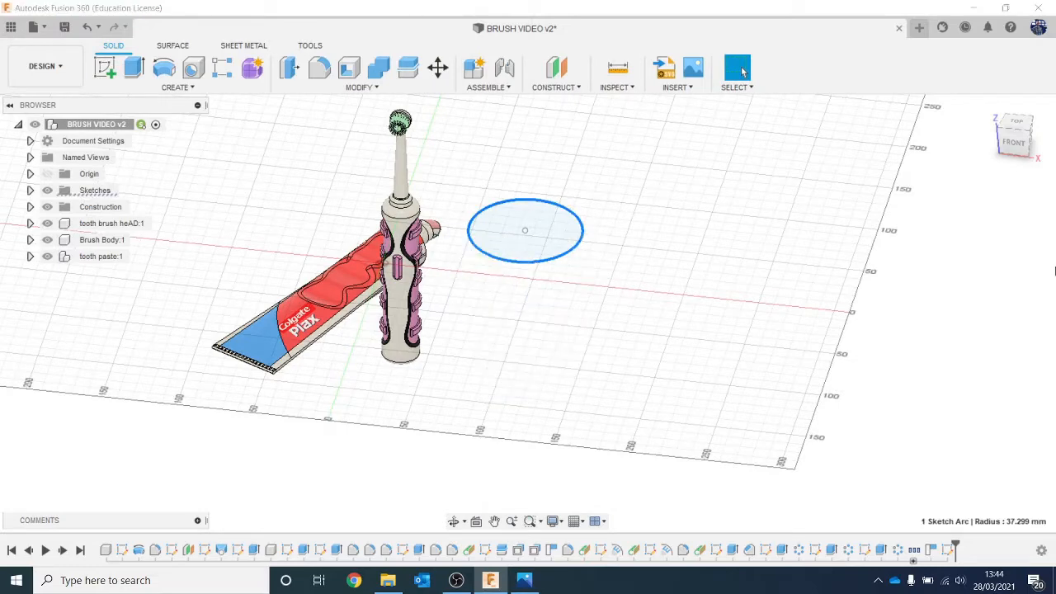
{"action": "key", "text": "m"}
{"action": "left_click", "coordinate": [1017, 136]}
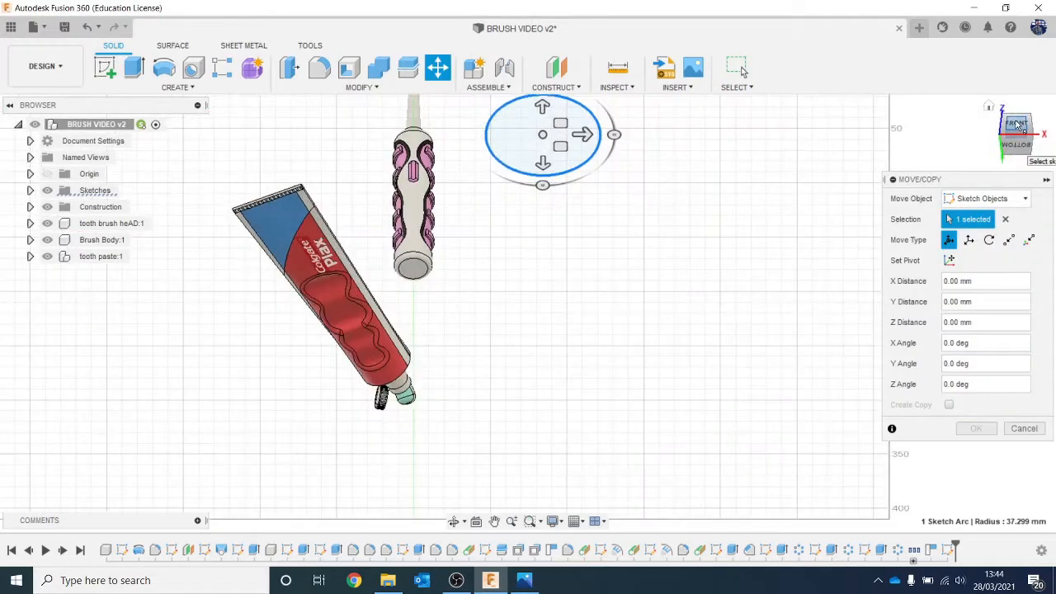
{"action": "left_click", "coordinate": [1017, 126]}
{"action": "left_click_drag", "start_coordinate": [542, 105], "coordinate": [523, 278]}
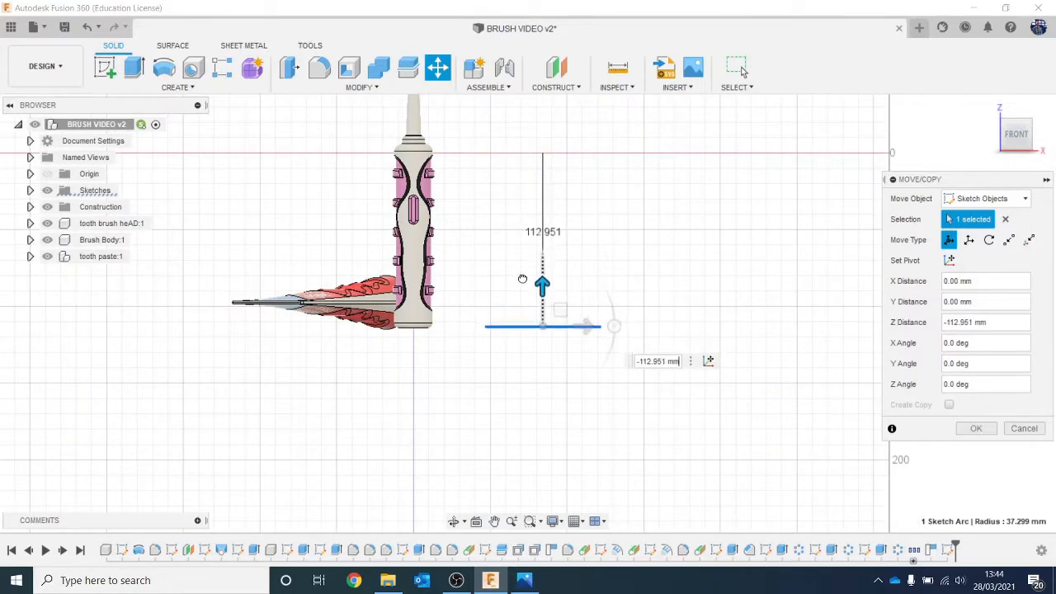
{"action": "left_click", "coordinate": [976, 429]}
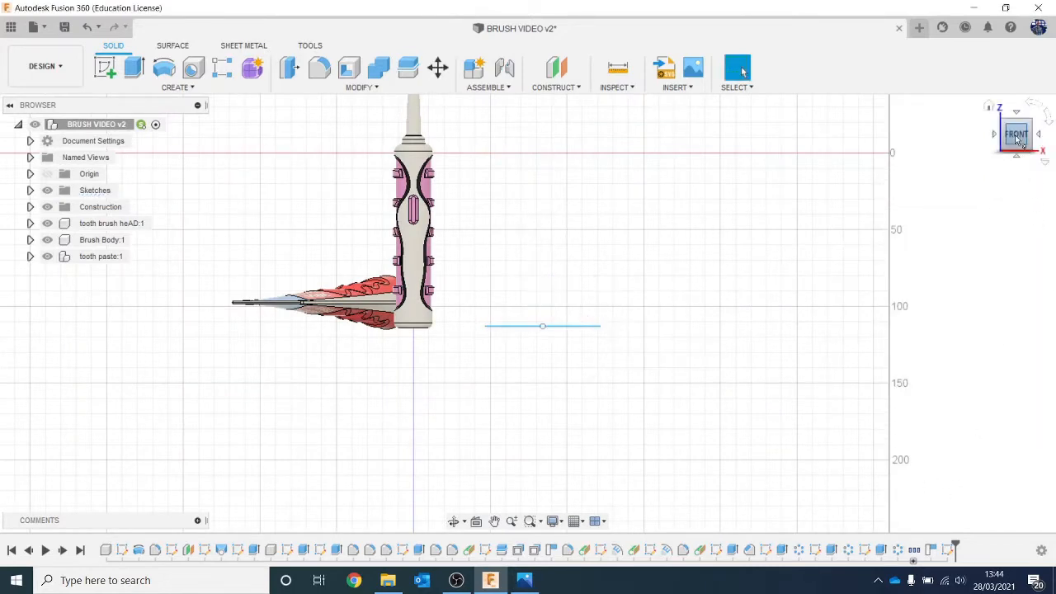
- Extrude the circle 23.216 mm upward as a new body with a taper angle of -20.7 degrees
{"action": "left_click", "coordinate": [989, 105]}
{"action": "key", "text": "e"}
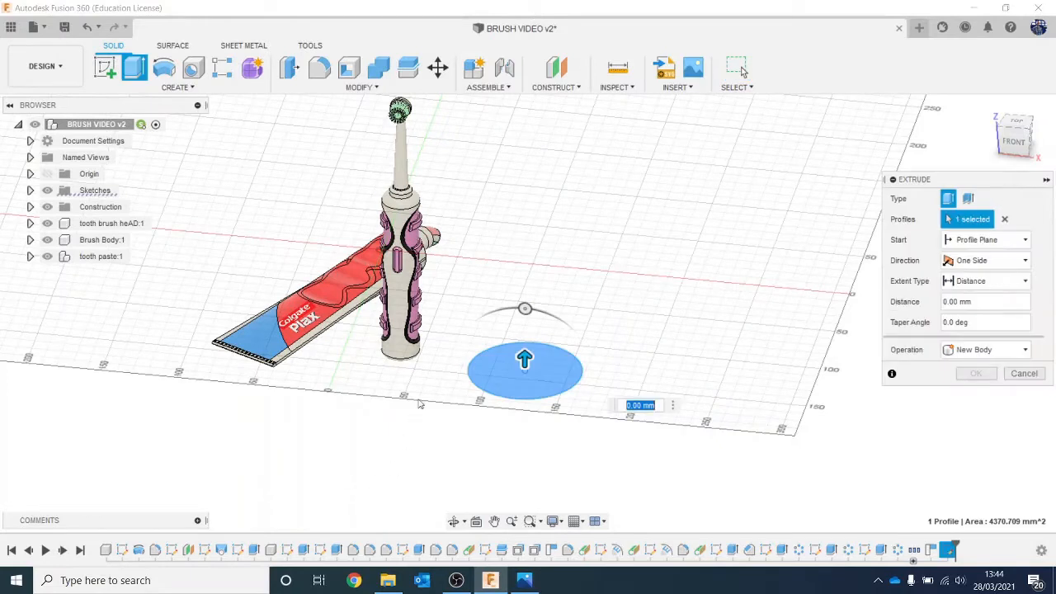
{"action": "left_click_drag", "start_coordinate": [525, 356], "coordinate": [525, 327]}
{"action": "left_click_drag", "start_coordinate": [529, 279], "coordinate": [552, 284]}
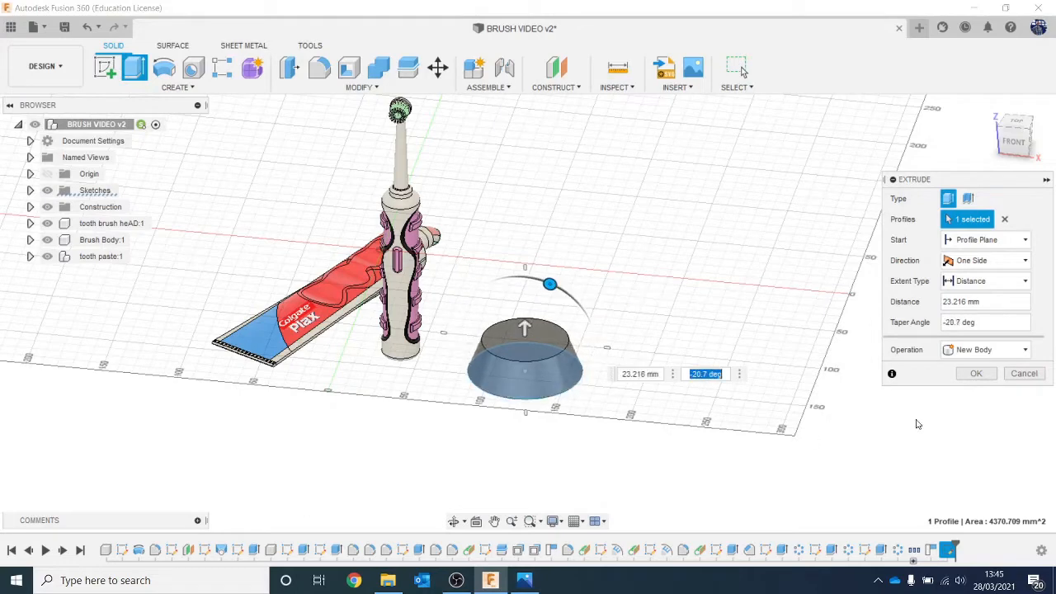
{"action": "left_click", "coordinate": [976, 373]}
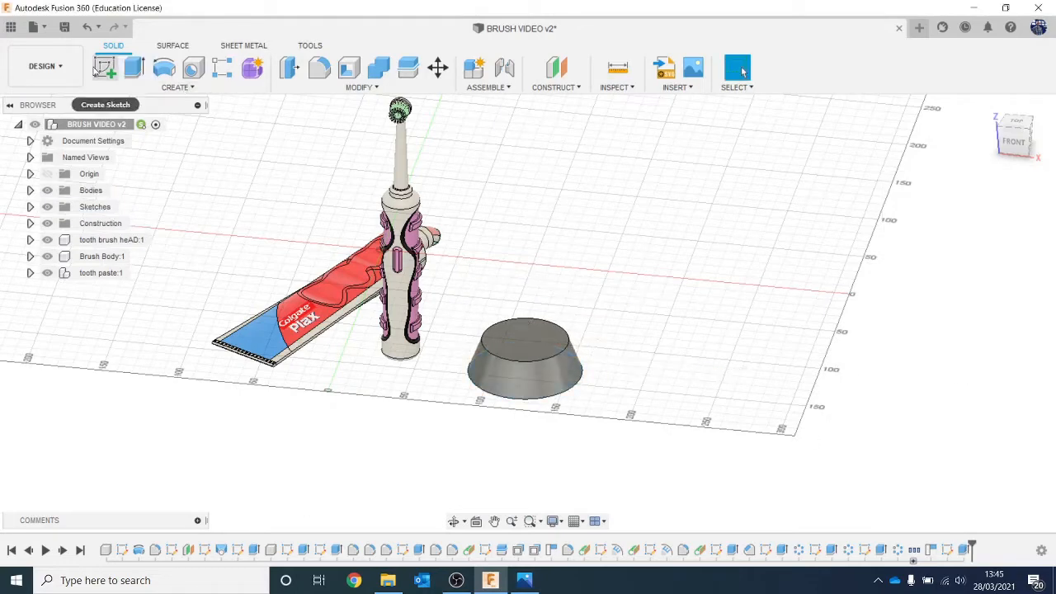
- Shell the tapered body inward from its top face, leaving it open at the top
{"action": "left_click", "coordinate": [105, 67]}
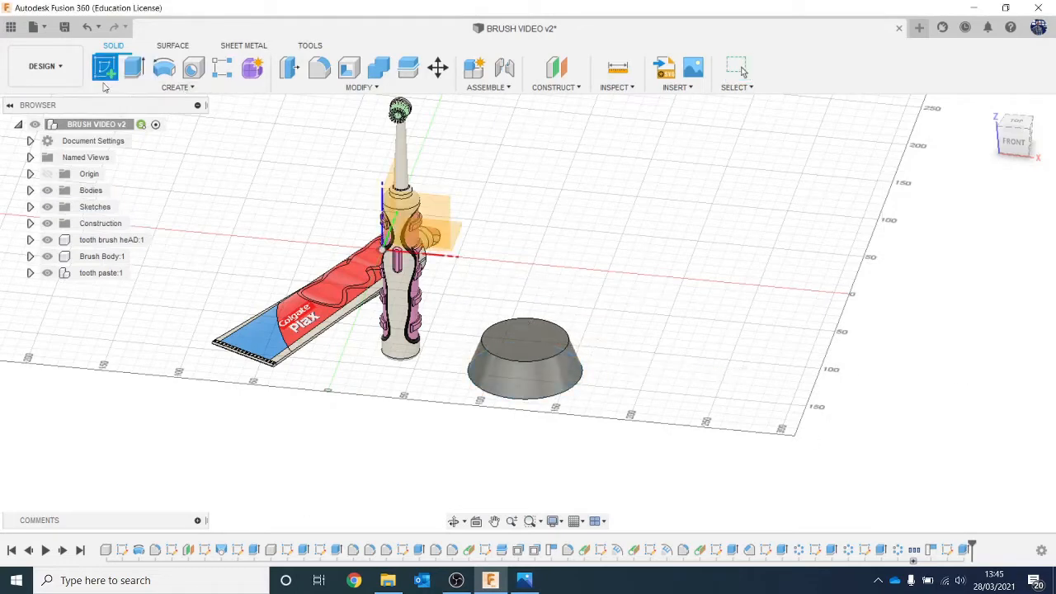
{"action": "left_click", "coordinate": [500, 346]}
{"action": "left_click", "coordinate": [349, 70]}
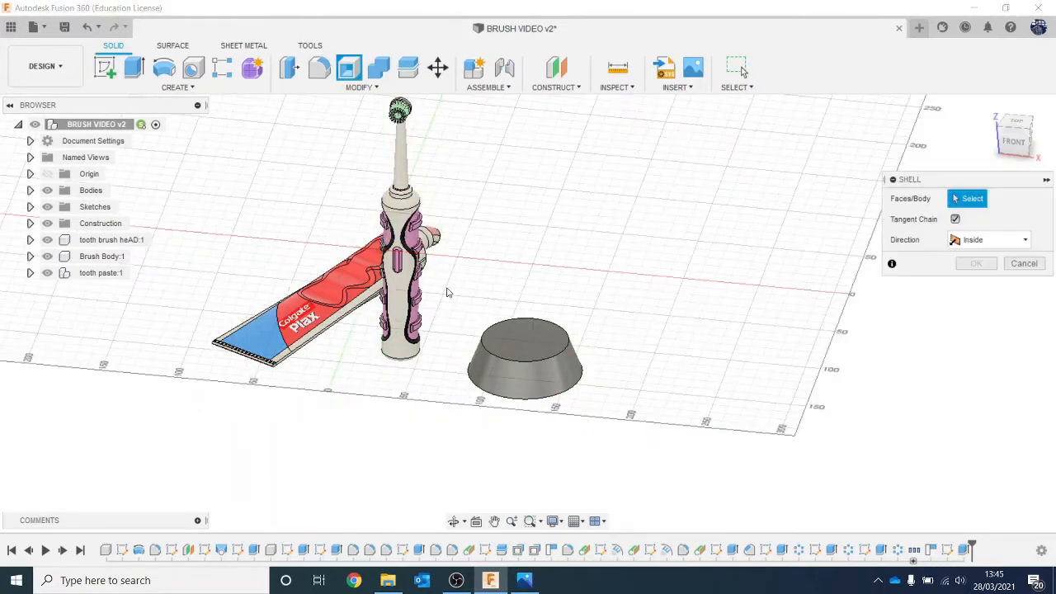
{"action": "left_click", "coordinate": [509, 350]}
{"action": "left_click_drag", "start_coordinate": [512, 354], "coordinate": [509, 353]}
{"action": "left_click", "coordinate": [977, 285]}
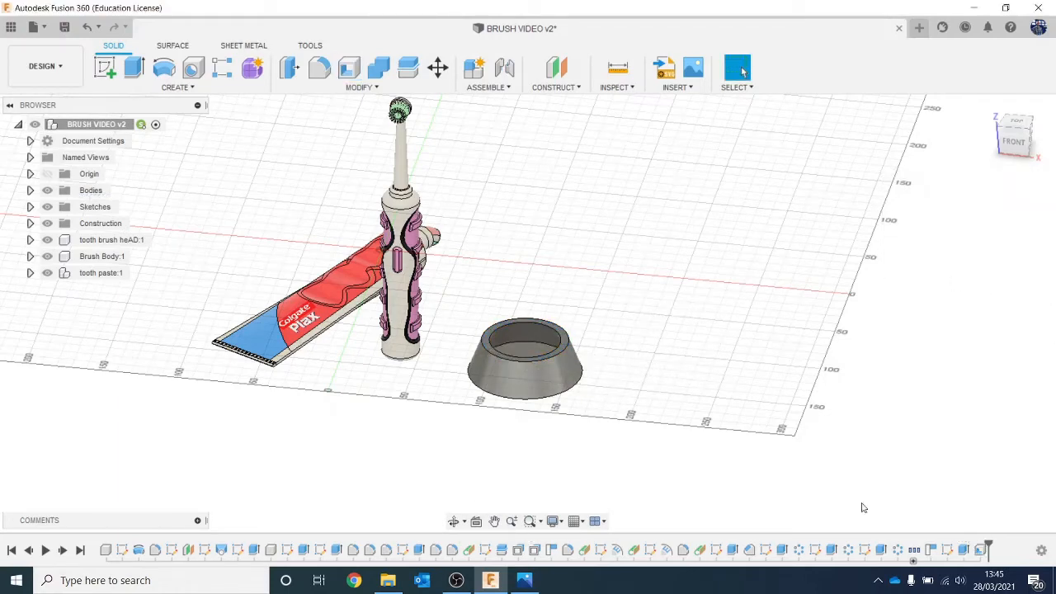
- Edit the shell feature to make the wall of the tapered body thicker
{"action": "right_click", "coordinate": [990, 555]}
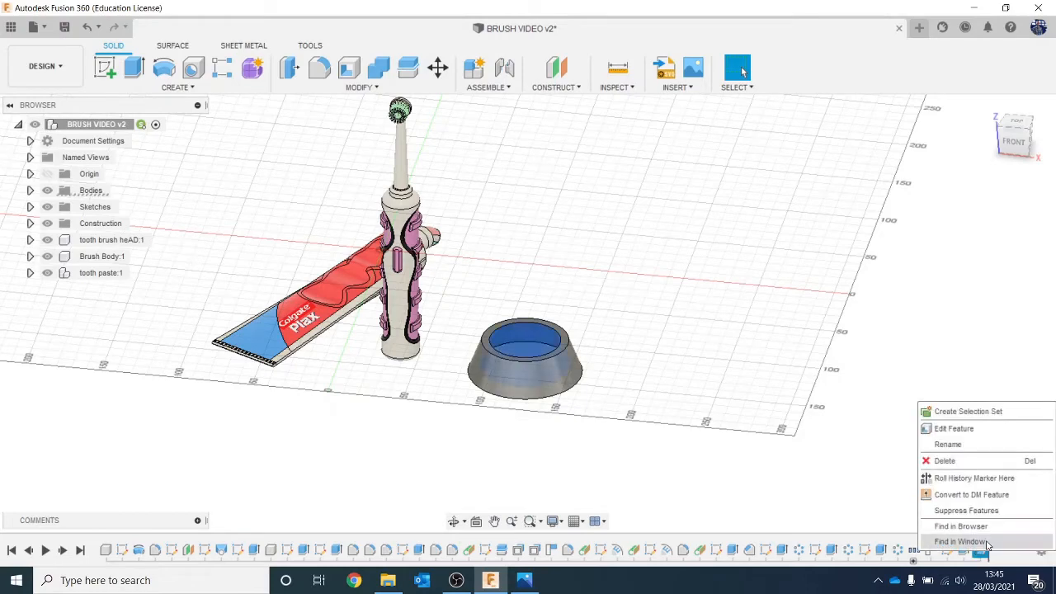
{"action": "left_click", "coordinate": [949, 427]}
{"action": "scroll", "coordinate": [519, 341], "scroll_direction": "up", "scroll_amount": 2}
{"action": "mouse_move", "coordinate": [521, 352]}
{"action": "left_mouse_down"}
{"action": "mouse_move", "coordinate": [509, 353]}
{"action": "mouse_move", "coordinate": [519, 350]}
{"action": "left_mouse_up"}
{"action": "left_click", "coordinate": [976, 284]}
{"action": "scroll", "coordinate": [745, 321], "scroll_direction": "down", "scroll_amount": 3}
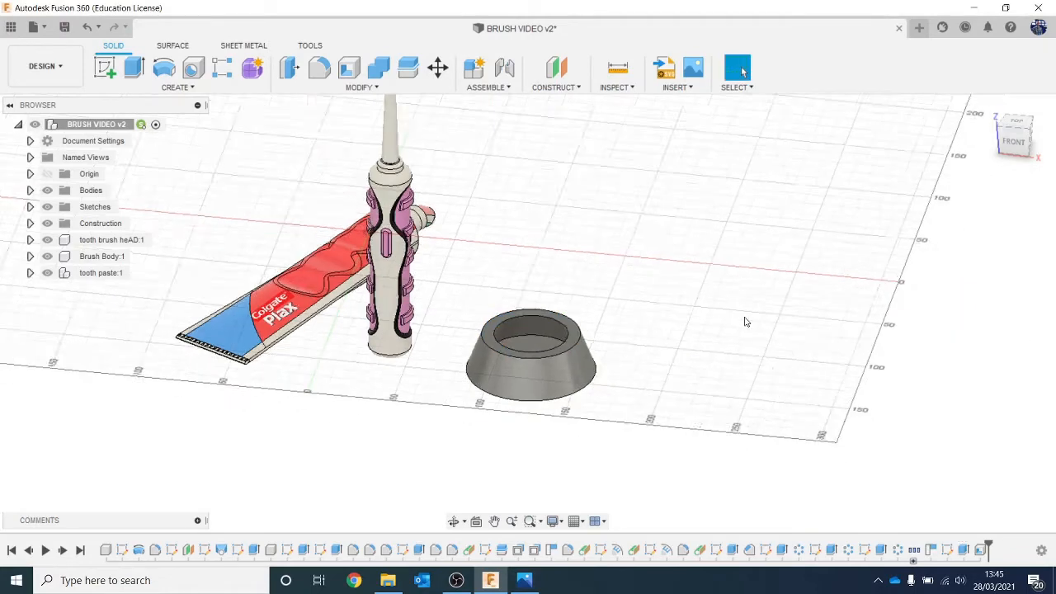
- Create a component from the shelled body and rename it "brush charger"
{"action": "left_click", "coordinate": [31, 190]}
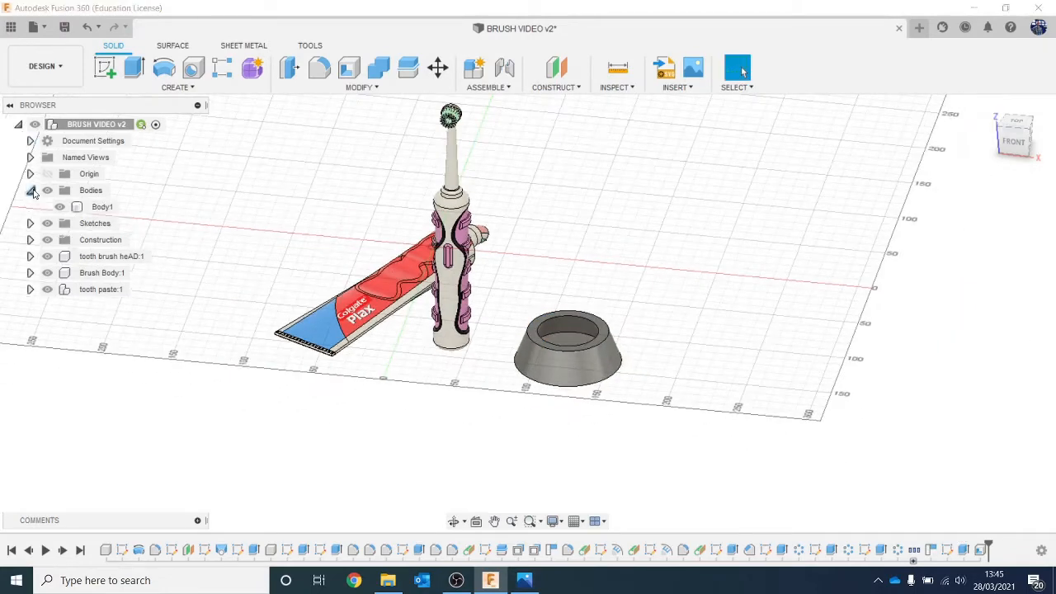
{"action": "right_click", "coordinate": [99, 207]}
{"action": "left_click", "coordinate": [153, 250]}
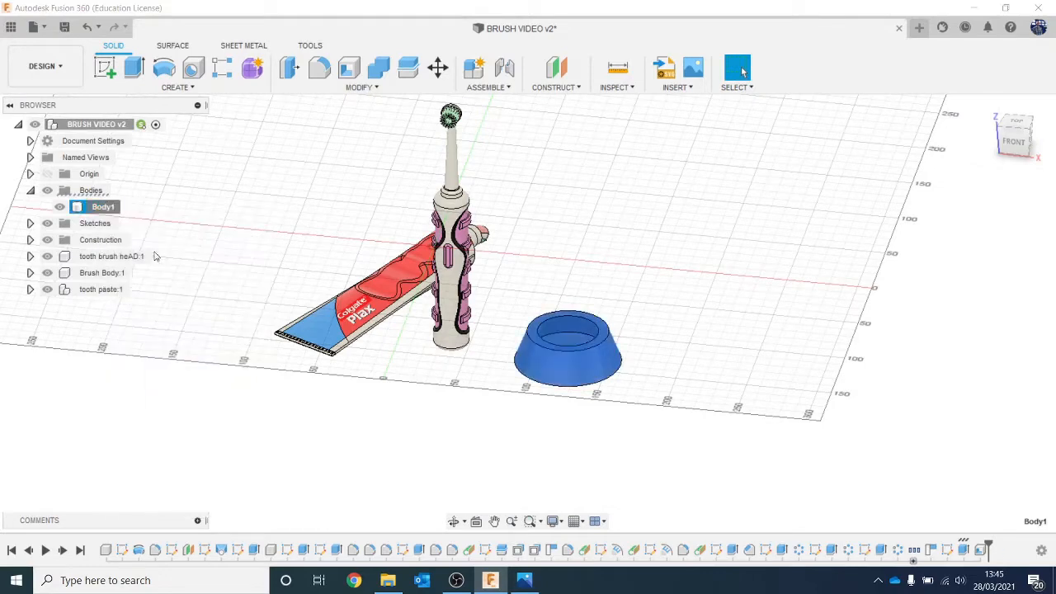
{"action": "left_click", "coordinate": [116, 276]}
{"action": "left_click", "coordinate": [116, 275]}
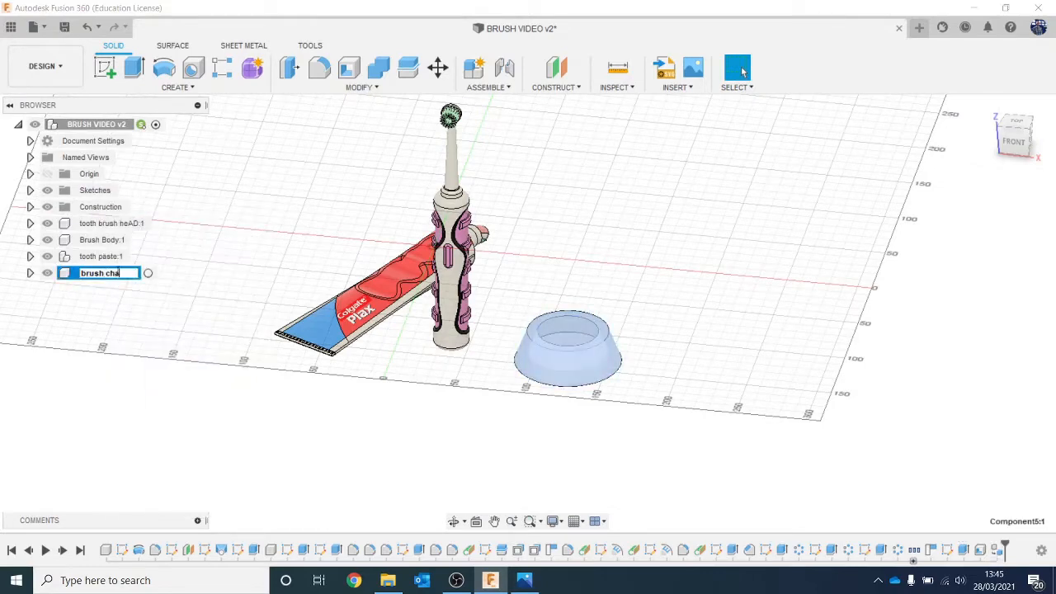
{"action": "type", "text": "brush charger"}
{"action": "key", "text": "Return"}
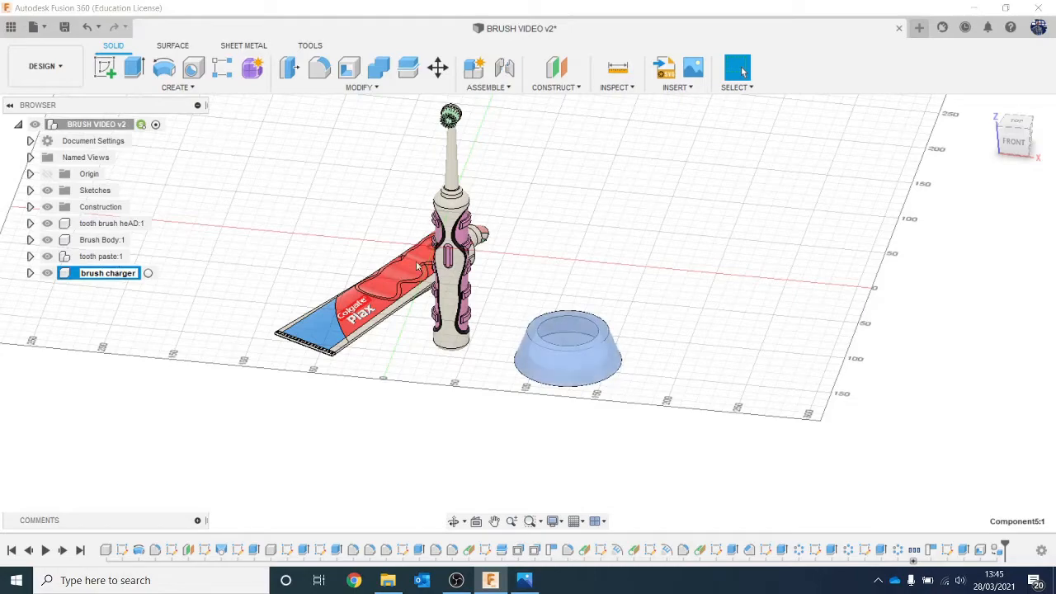
{"action": "left_click", "coordinate": [730, 263]}
- Create a tangent plane at 0 degrees on the charger's sloped outer face, on the side away from the toothbrush
{"action": "mouse_move", "coordinate": [1017, 142]}
{"action": "left_mouse_down"}
{"action": "mouse_move", "coordinate": [924, 137]}
{"action": "mouse_move", "coordinate": [924, 111]}
{"action": "mouse_move", "coordinate": [926, 152]}
{"action": "left_mouse_up"}
{"action": "left_click", "coordinate": [575, 86]}
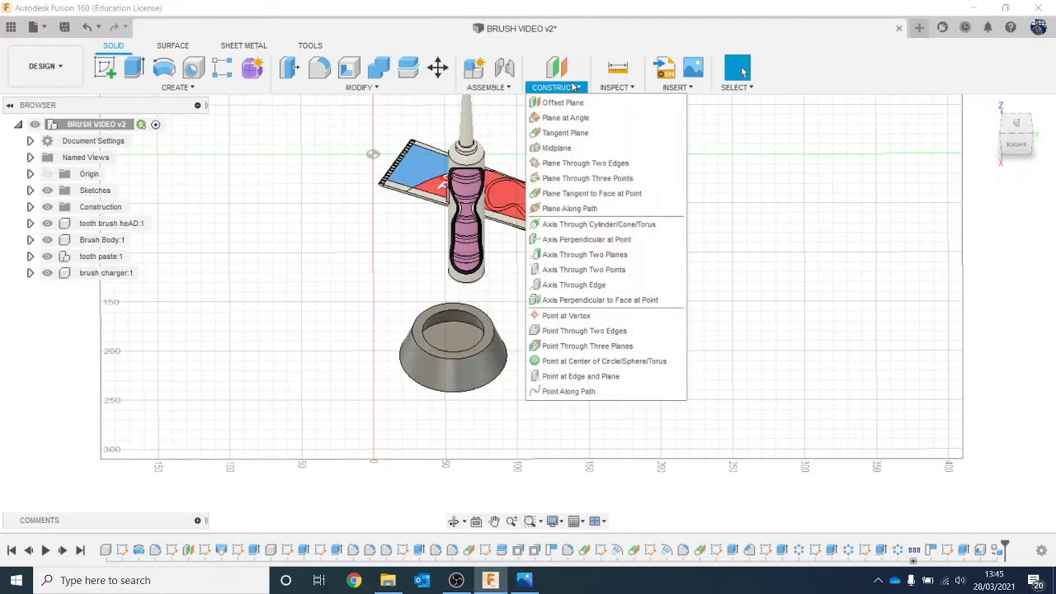
{"action": "left_click", "coordinate": [586, 135]}
{"action": "left_click", "coordinate": [446, 394]}
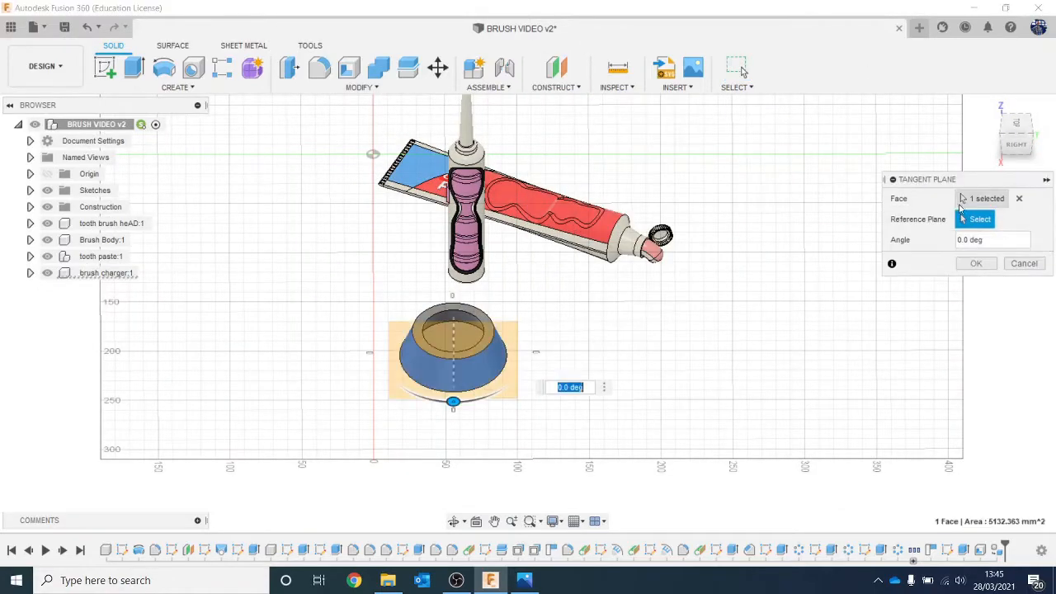
{"action": "mouse_move", "coordinate": [1017, 137]}
{"action": "left_mouse_down"}
{"action": "mouse_move", "coordinate": [1002, 153]}
{"action": "mouse_move", "coordinate": [1019, 137]}
{"action": "left_mouse_up"}
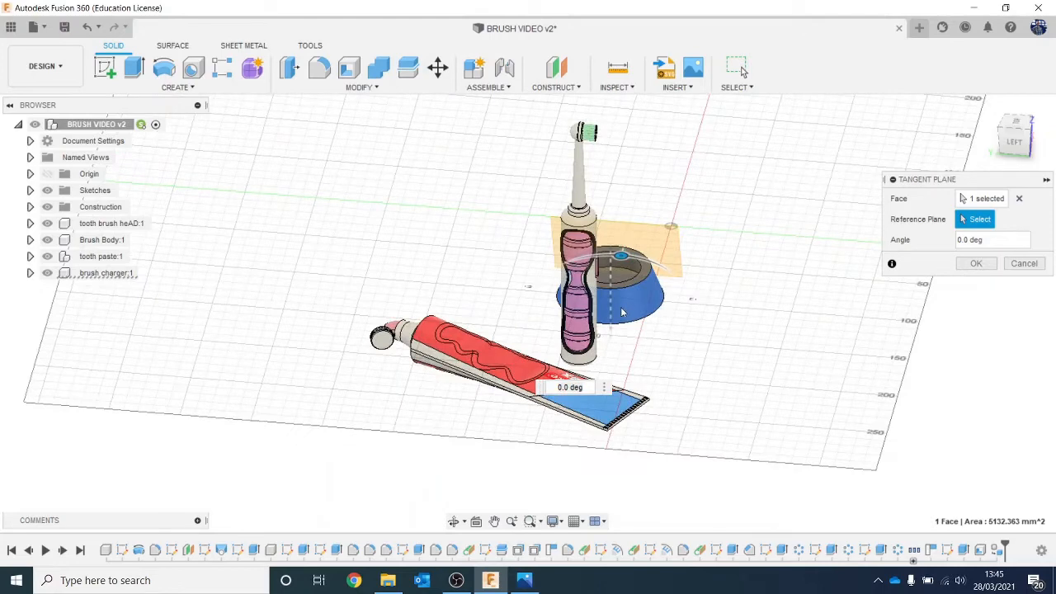
{"action": "left_click", "coordinate": [969, 263]}
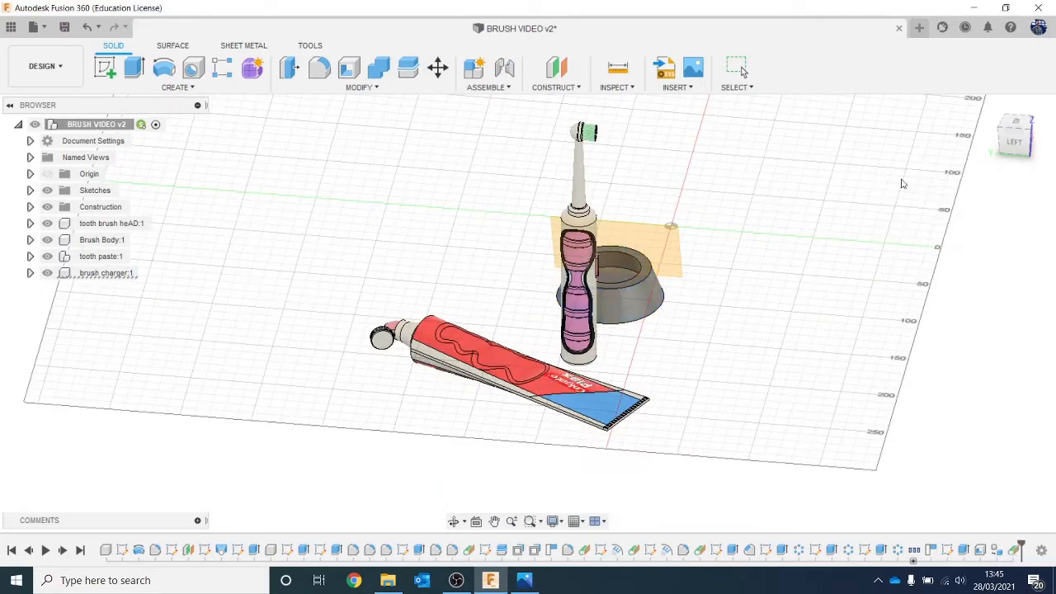
- Create a second tangent plane at 0 degrees on the charger's outer face, on the side facing the toothbrush
{"action": "left_click", "coordinate": [558, 91]}
{"action": "left_click", "coordinate": [599, 132]}
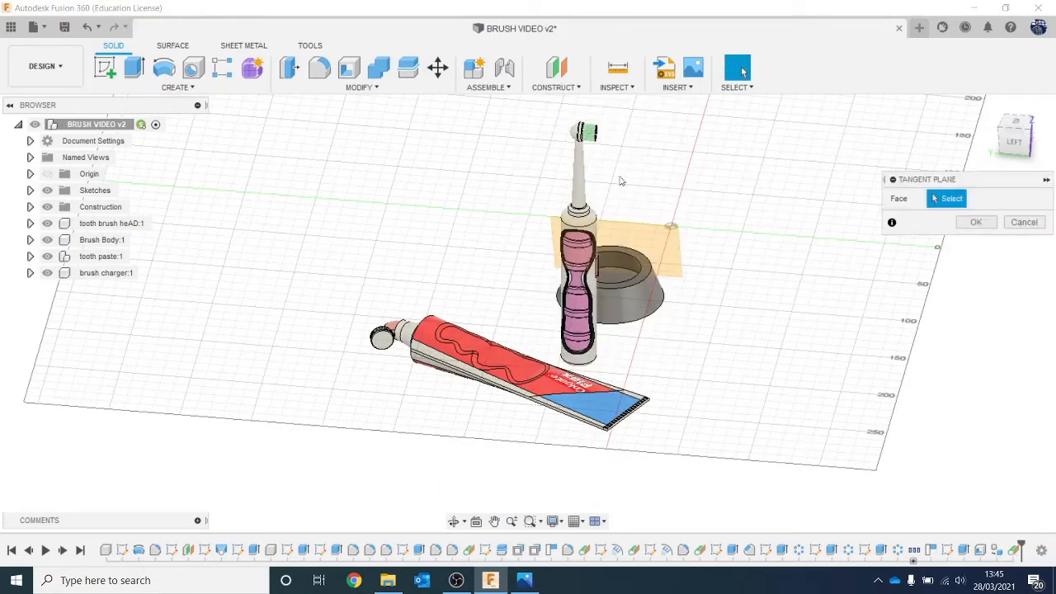
{"action": "left_click", "coordinate": [615, 310]}
{"action": "left_click", "coordinate": [974, 262]}
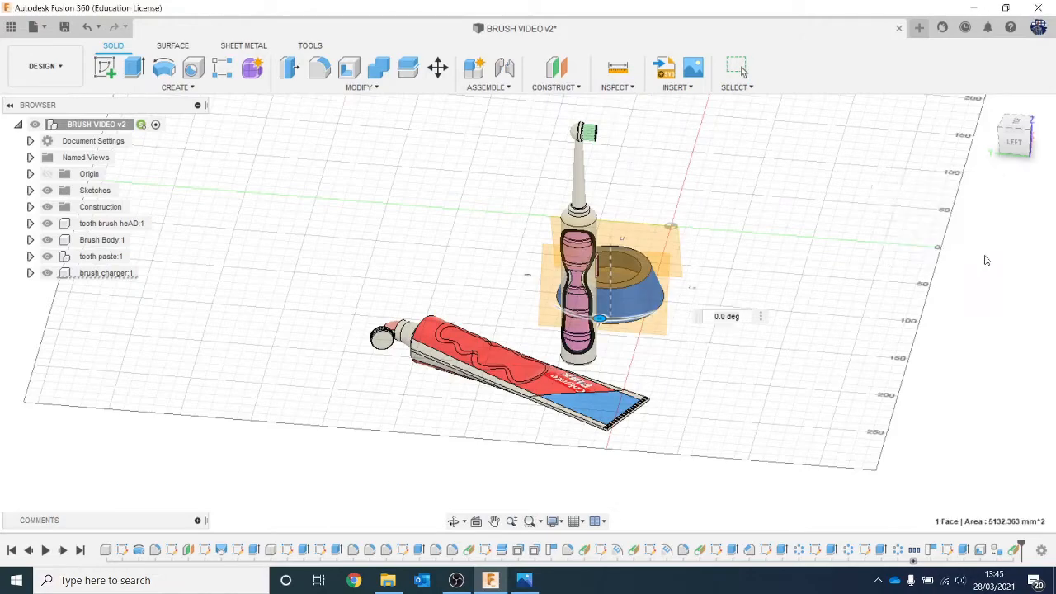
- Create a midplane through the charger between its two tangent planes
{"action": "left_click", "coordinate": [1013, 149]}
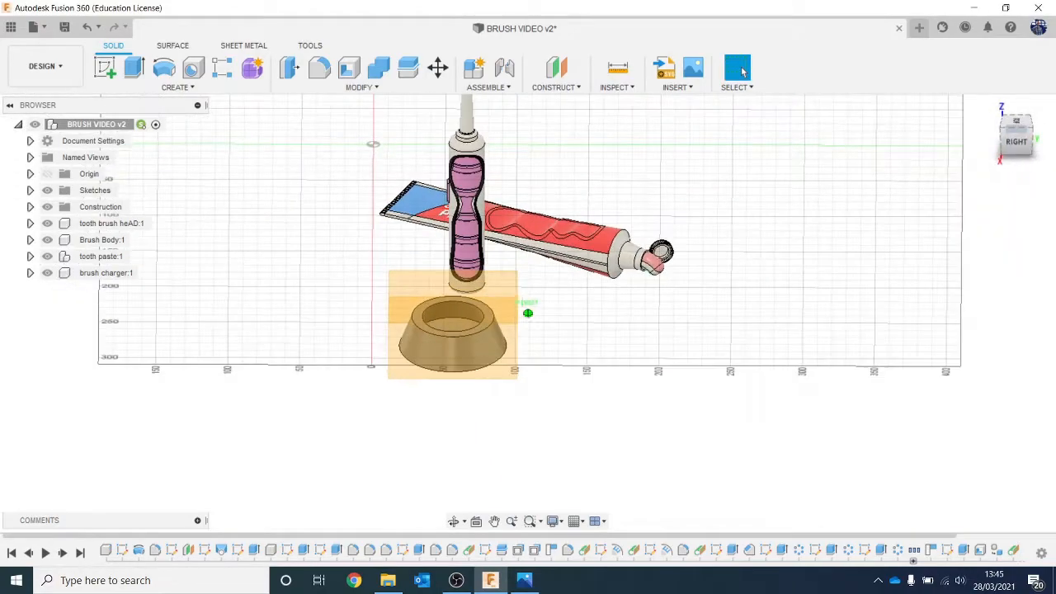
{"action": "left_click", "coordinate": [553, 88]}
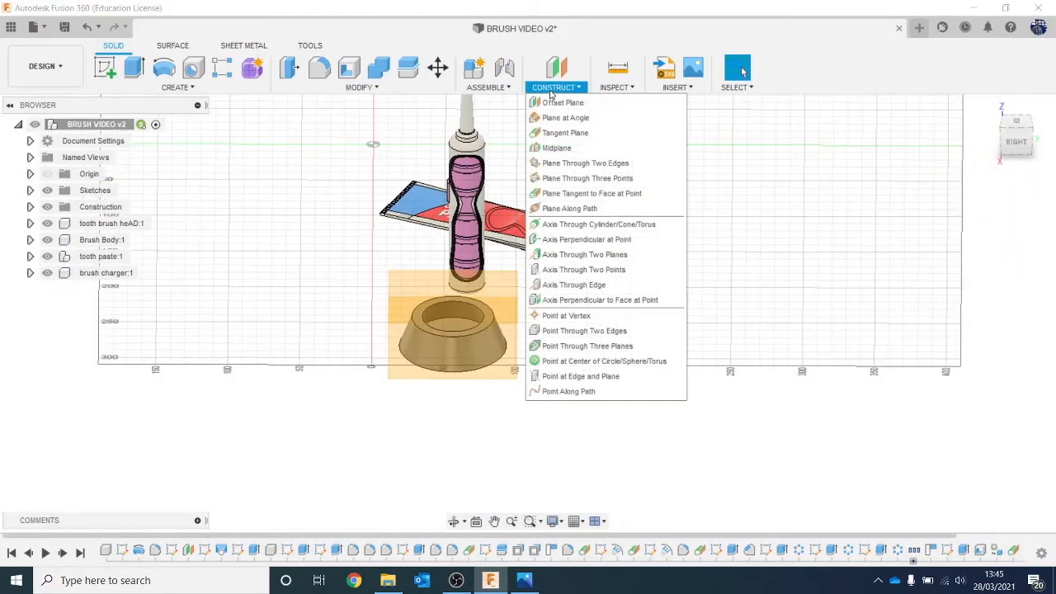
{"action": "left_click", "coordinate": [581, 148]}
{"action": "left_click", "coordinate": [495, 347]}
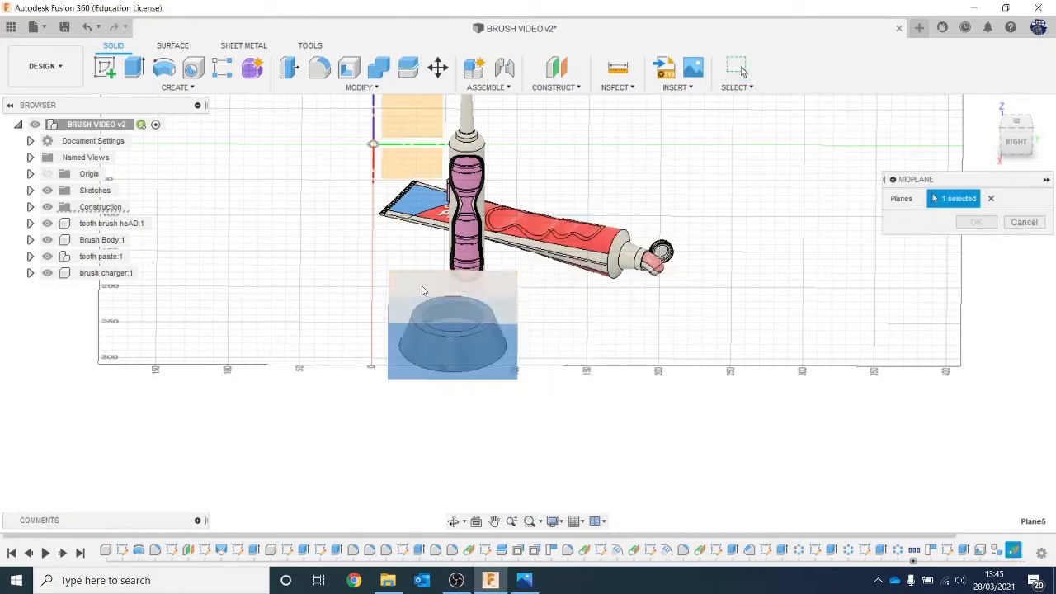
{"action": "left_click", "coordinate": [424, 292]}
{"action": "left_click", "coordinate": [975, 223]}
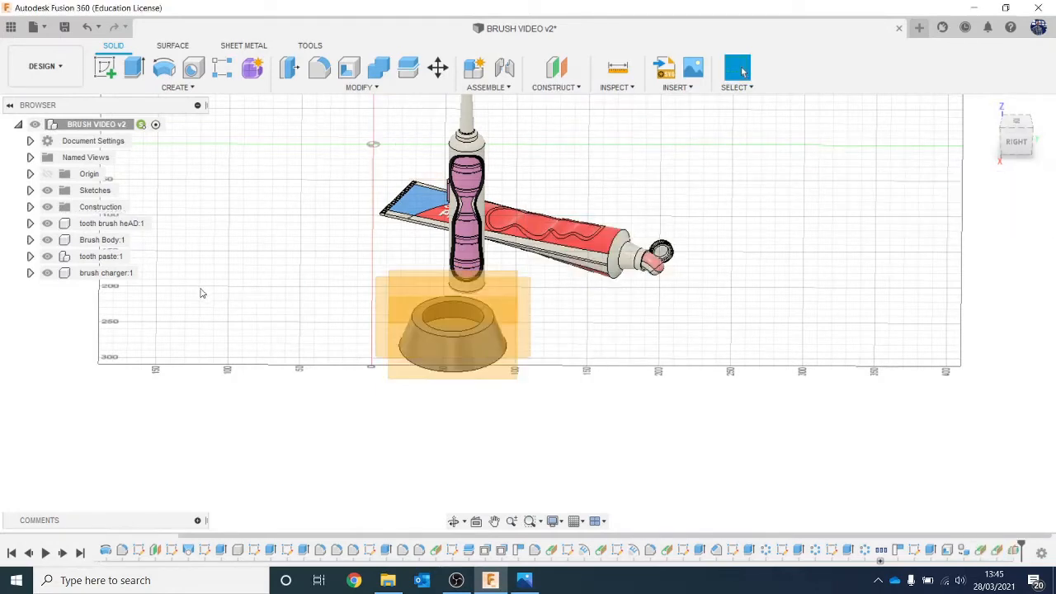
- Hide the two tangent planes on the brush charger, leaving only the midplane displayed
{"action": "left_click", "coordinate": [423, 329]}
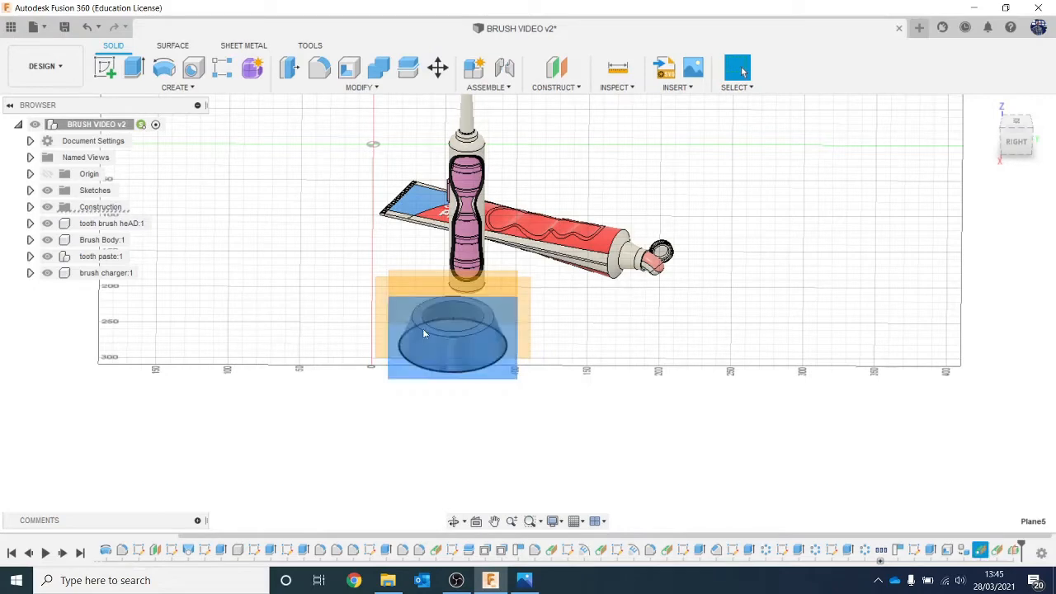
{"action": "scroll", "coordinate": [410, 274], "scroll_direction": "up", "scroll_amount": 3}
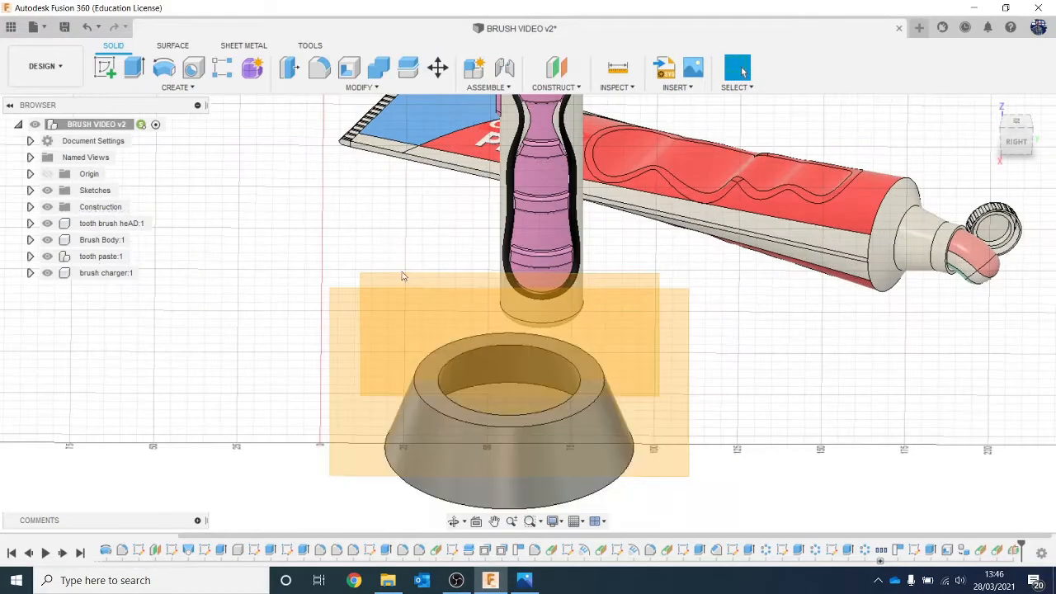
{"action": "left_click", "coordinate": [404, 283]}
{"action": "left_click", "coordinate": [308, 207]}
{"action": "scroll", "coordinate": [356, 217], "scroll_direction": "down", "scroll_amount": 4}
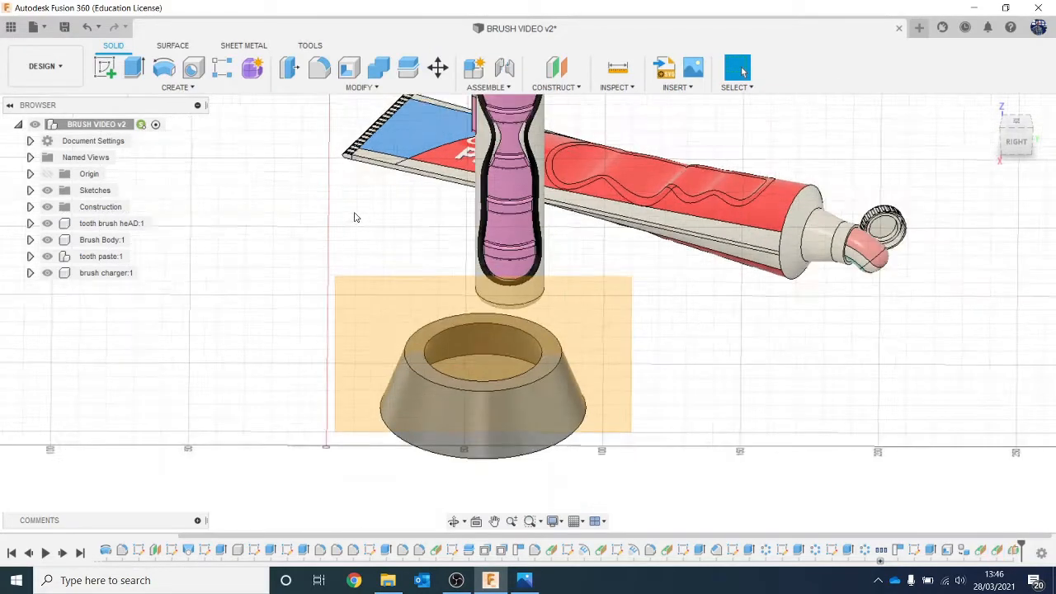
- Sketch a wavy eight-point fit point spline on the charger's midplane, running from inside the charger out past the toothpaste cap, and finish the sketch
{"action": "left_click", "coordinate": [1017, 144]}
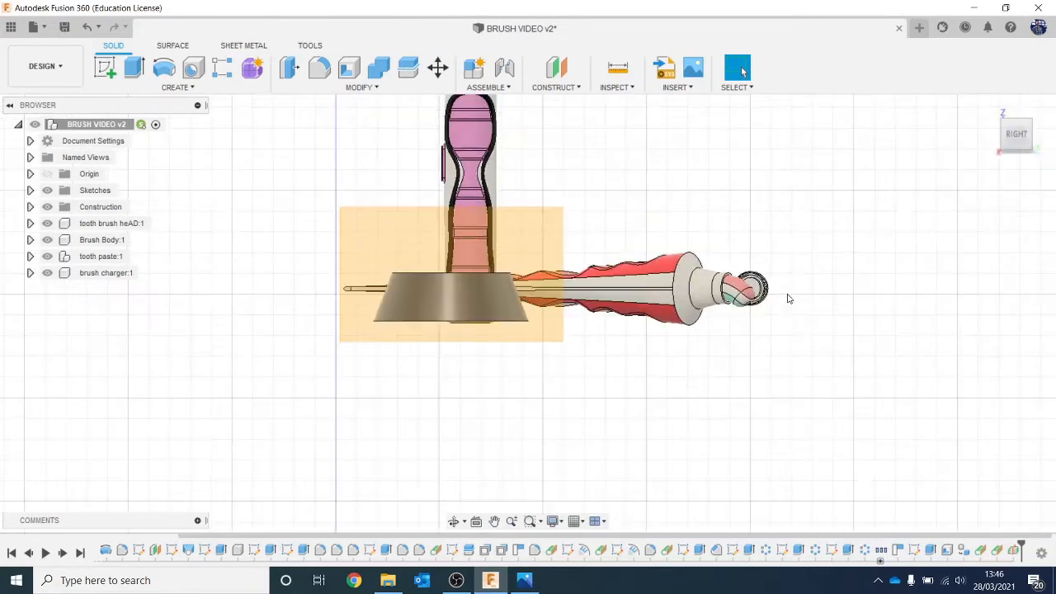
{"action": "middle_click_drag", "start_coordinate": [764, 336], "coordinate": [631, 321]}
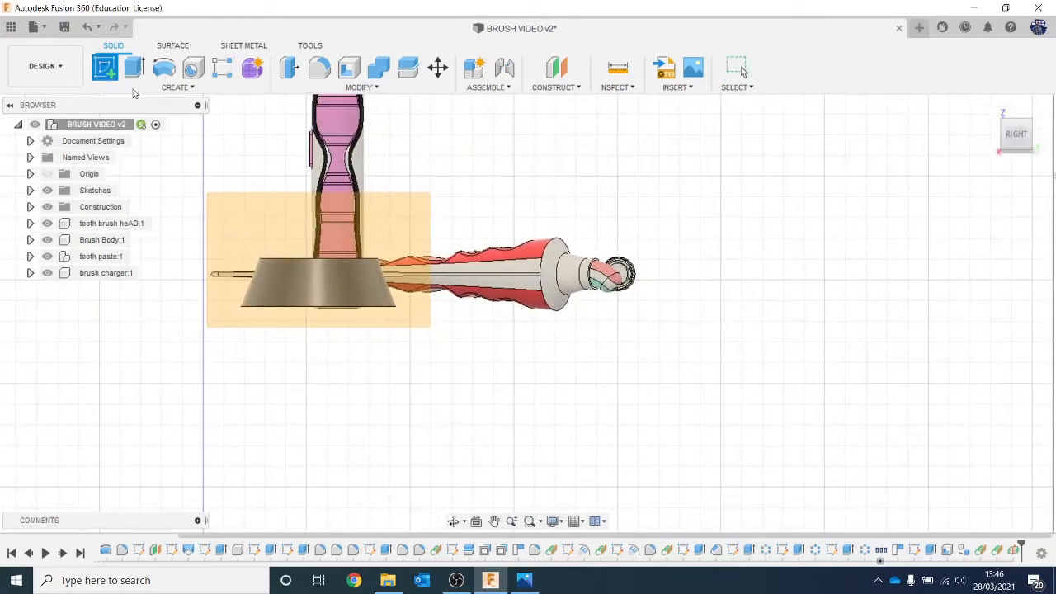
{"action": "left_click", "coordinate": [105, 68]}
{"action": "left_click", "coordinate": [283, 237]}
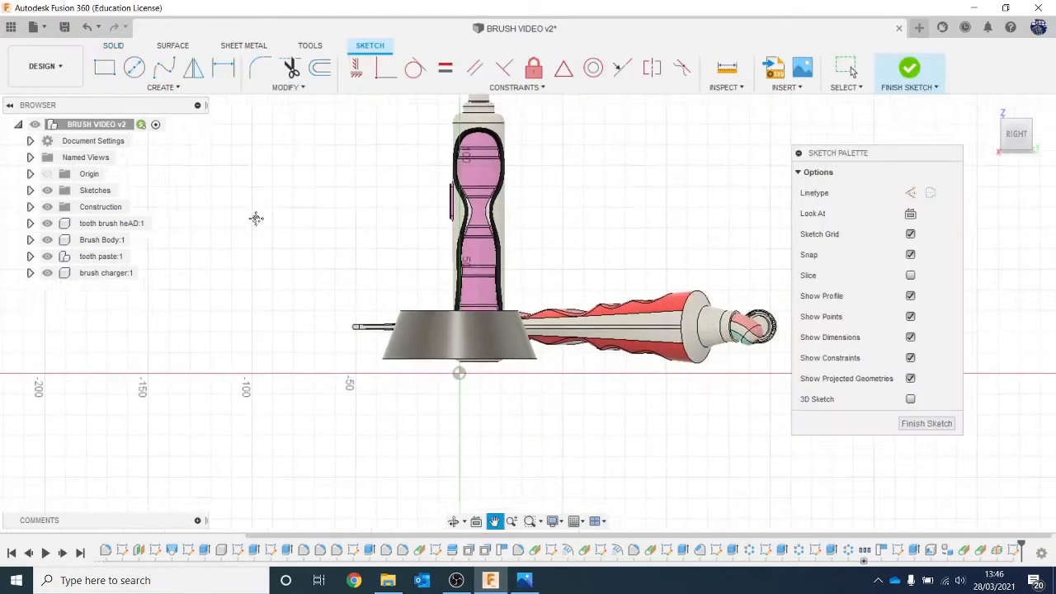
{"action": "left_click", "coordinate": [163, 68]}
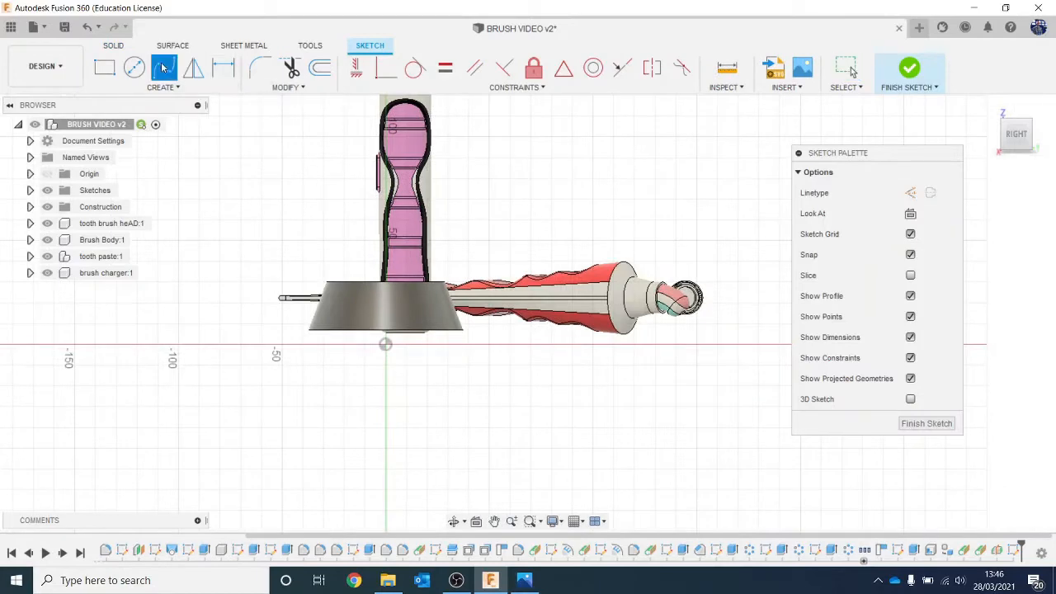
{"action": "left_click", "coordinate": [410, 315]}
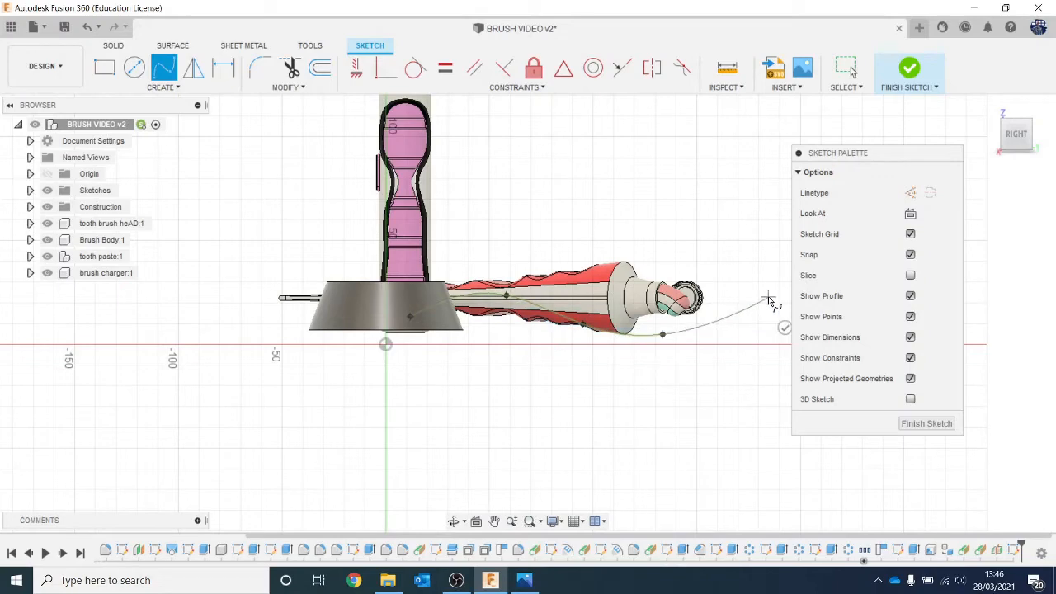
{"action": "middle_click_drag", "start_coordinate": [768, 301], "coordinate": [660, 247]}
{"action": "left_click", "coordinate": [625, 252]}
{"action": "left_click", "coordinate": [715, 264]}
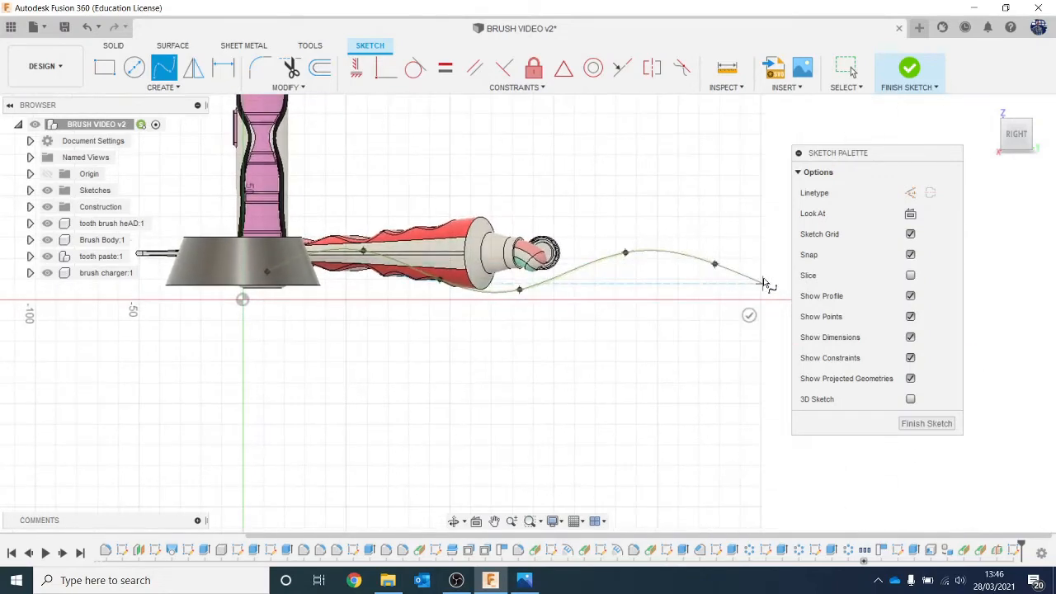
{"action": "left_click", "coordinate": [763, 283]}
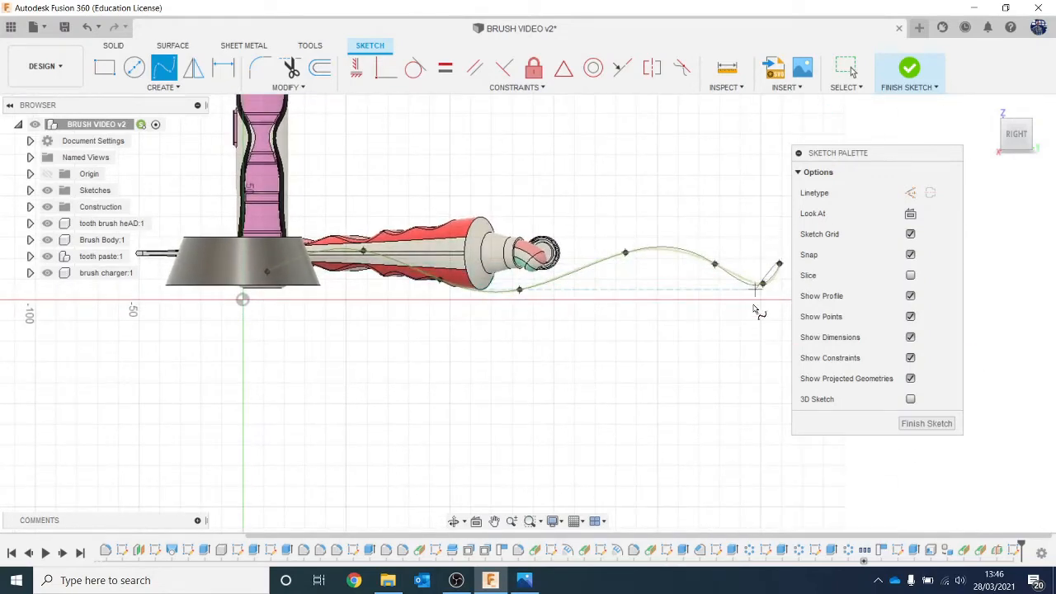
{"action": "middle_click_drag", "start_coordinate": [753, 311], "coordinate": [633, 339]}
{"action": "left_click", "coordinate": [673, 284]}
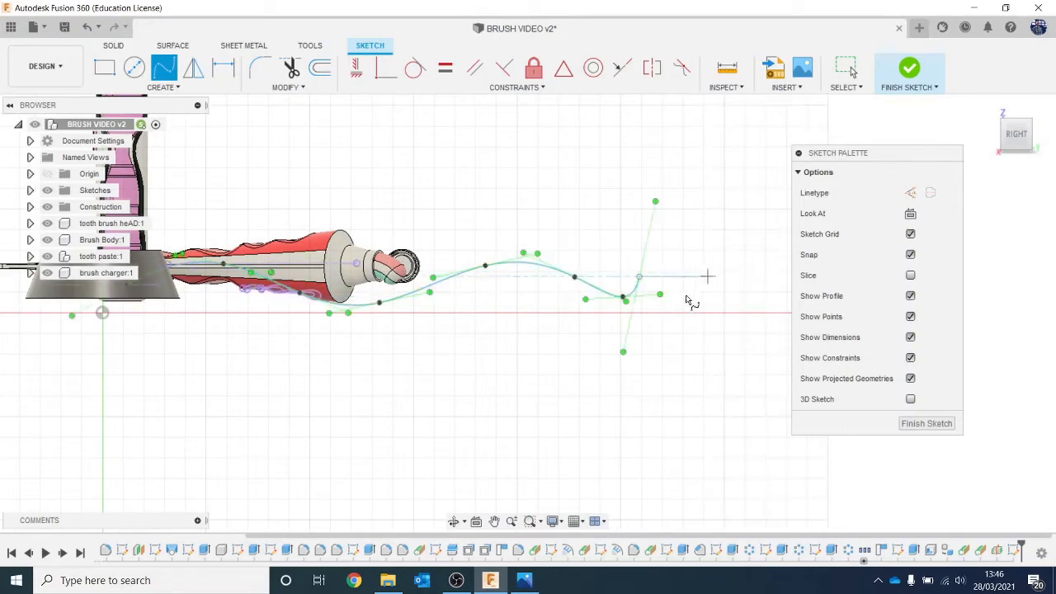
{"action": "left_click", "coordinate": [908, 71]}
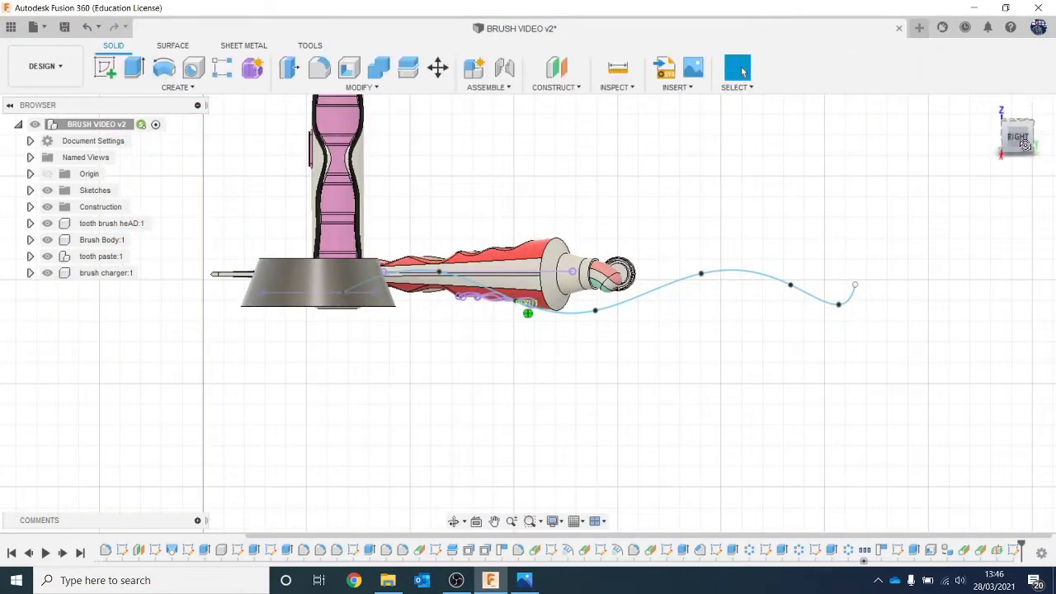
- Try to move the spline's second fit point perpendicular to the sketch plane
{"action": "scroll", "coordinate": [714, 196], "scroll_direction": "up", "scroll_amount": 2}
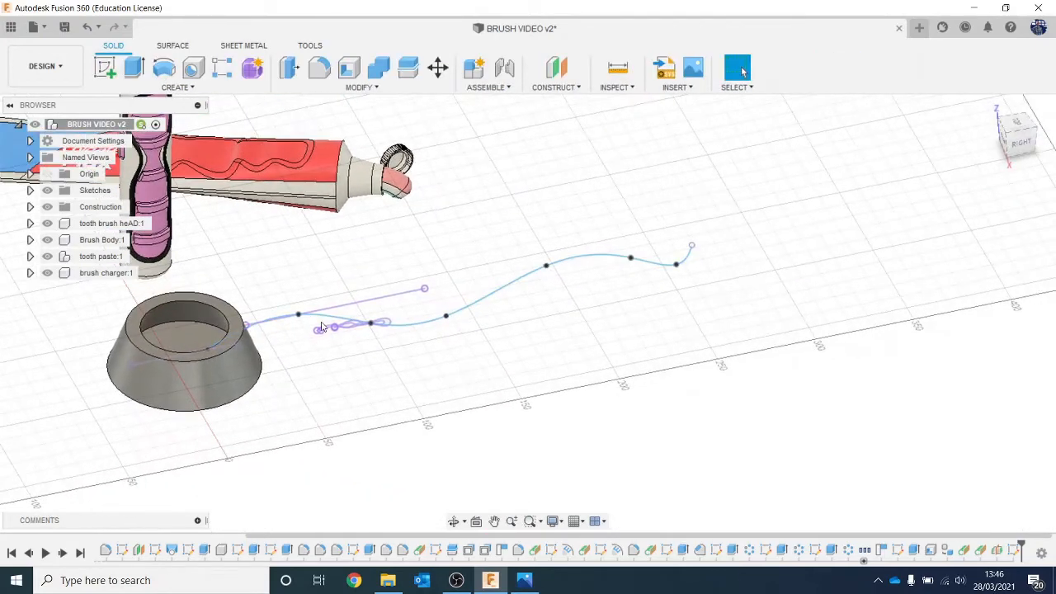
{"action": "scroll", "coordinate": [495, 288], "scroll_direction": "up", "scroll_amount": 2}
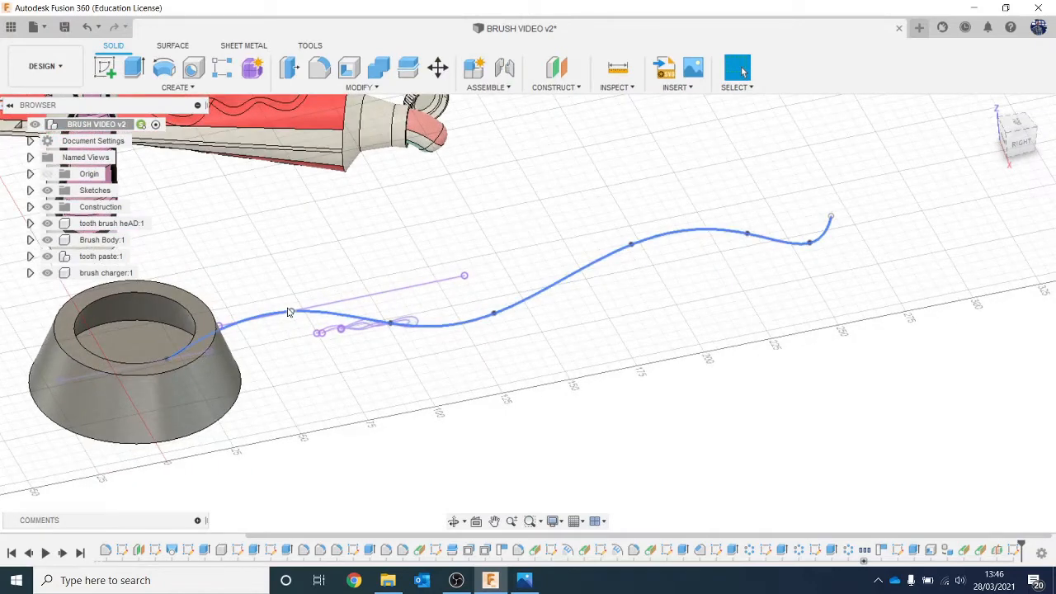
{"action": "right_click", "coordinate": [288, 312]}
{"action": "left_click", "coordinate": [234, 327]}
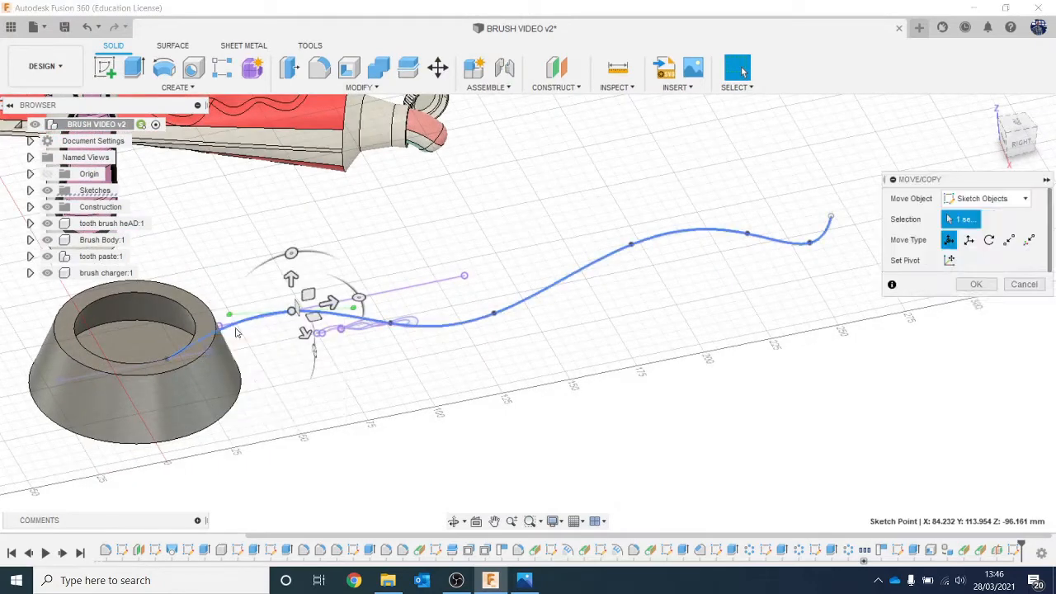
{"action": "left_click_drag", "start_coordinate": [304, 333], "coordinate": [298, 325]}
{"action": "left_click", "coordinate": [976, 429]}
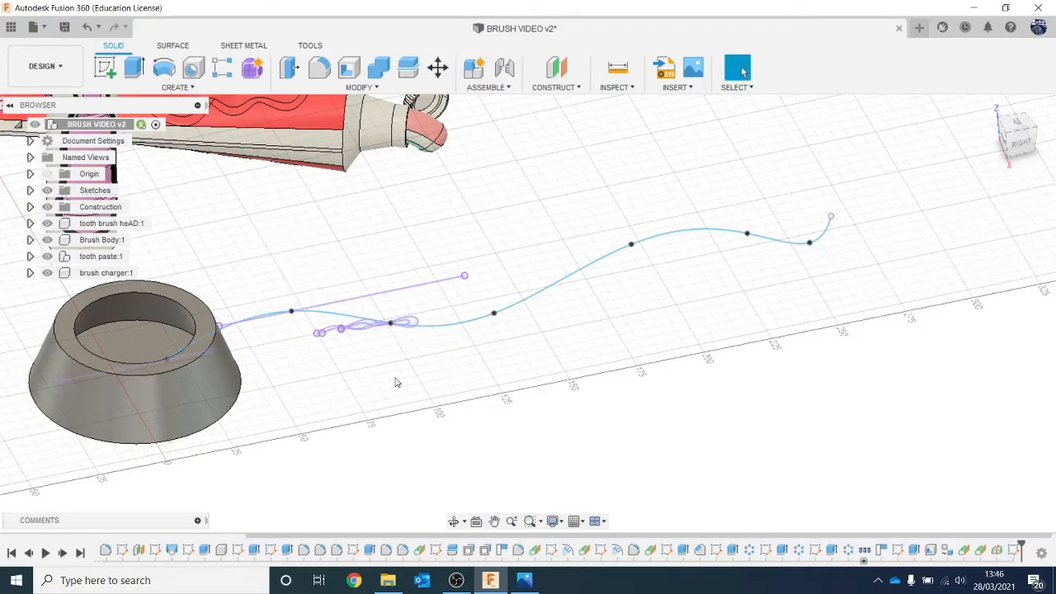
- Delete the projected straight line and the projected wavy curves around the spline near the charger
{"action": "left_click", "coordinate": [401, 297]}
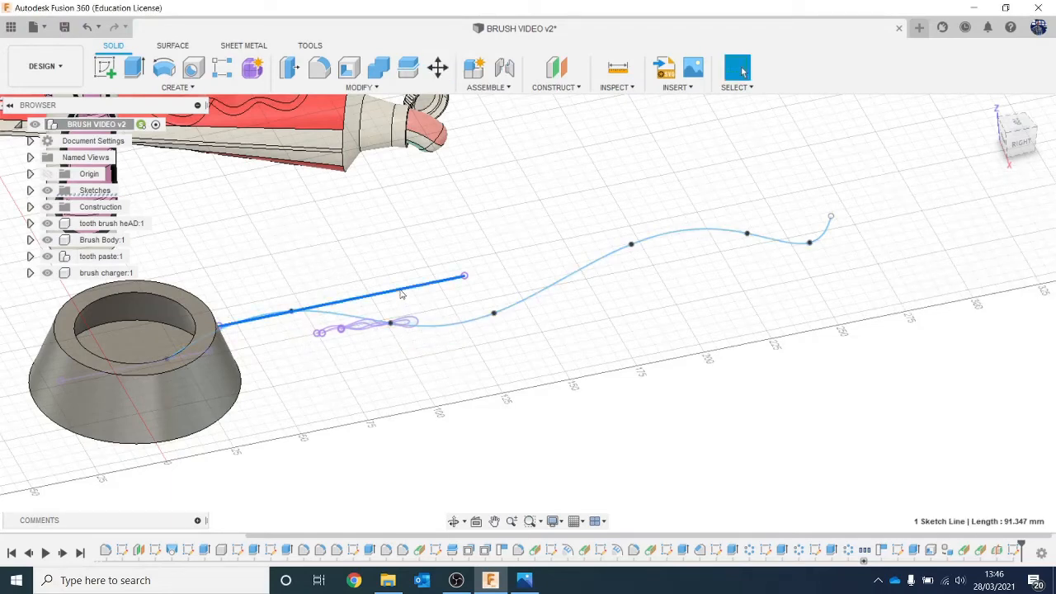
{"action": "key", "text": "Delete"}
{"action": "scroll", "coordinate": [391, 368], "scroll_direction": "up", "scroll_amount": 3}
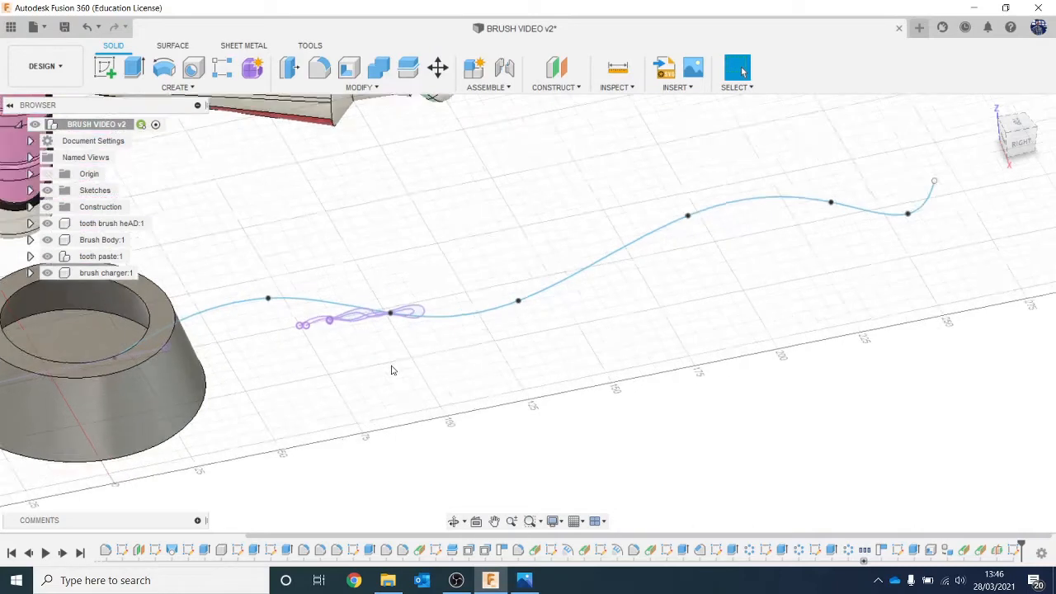
{"action": "left_click", "coordinate": [331, 315]}
{"action": "key", "text": "Delete"}
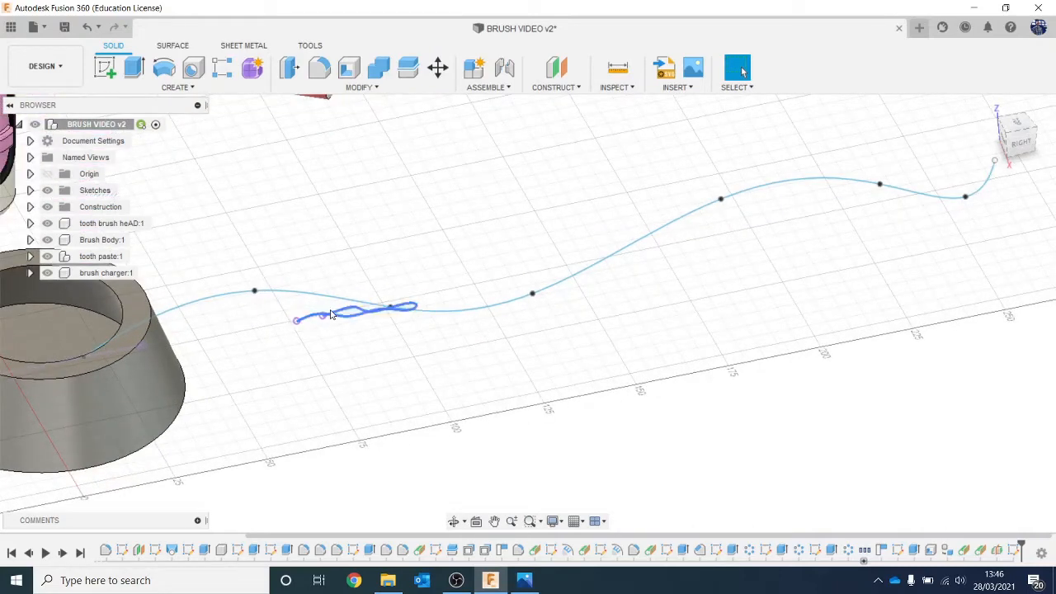
{"action": "left_click", "coordinate": [331, 315]}
{"action": "key", "text": "Delete"}
{"action": "scroll", "coordinate": [331, 314], "scroll_direction": "down", "scroll_amount": 2}
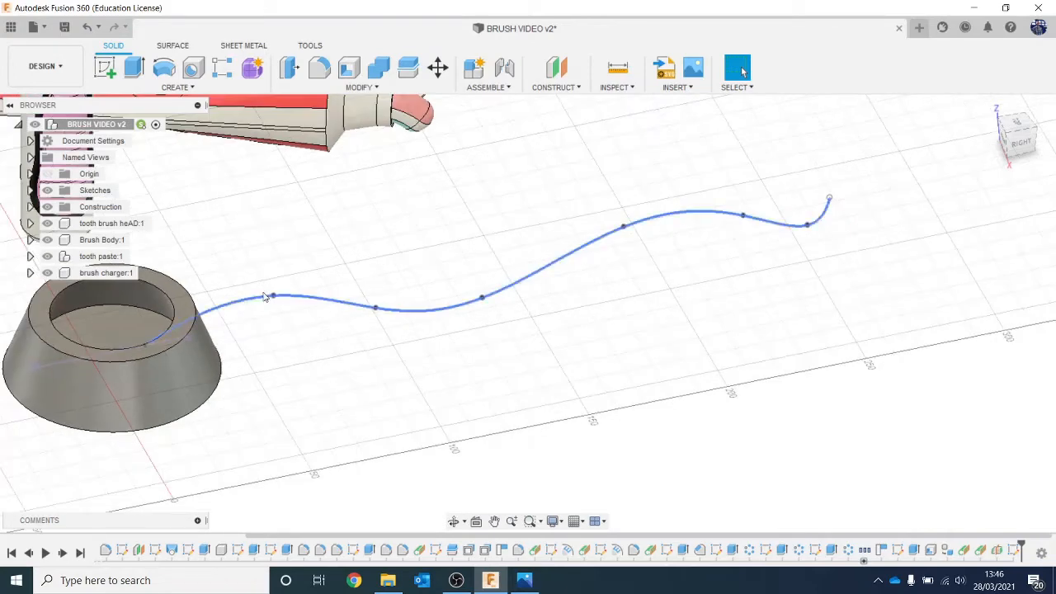
- Move the spline's second fit point about 30.7 mm perpendicular to the sketch plane, towards the toothpaste tube
{"action": "right_click", "coordinate": [277, 298]}
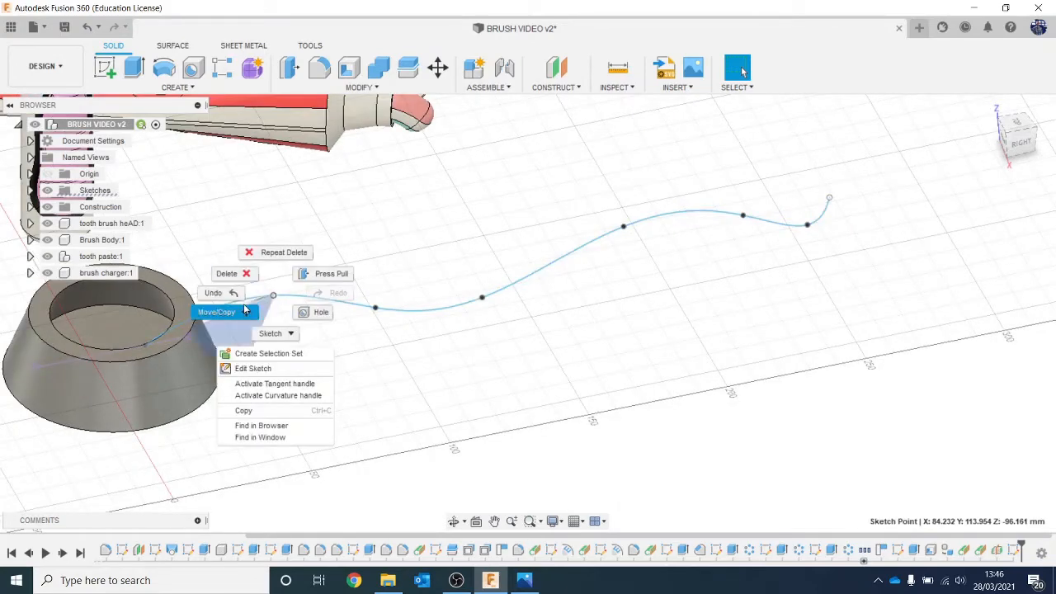
{"action": "left_click", "coordinate": [243, 310]}
{"action": "mouse_move", "coordinate": [283, 312]}
{"action": "left_mouse_down"}
{"action": "mouse_move", "coordinate": [259, 269]}
{"action": "mouse_move", "coordinate": [273, 275]}
{"action": "left_mouse_up"}
{"action": "left_click", "coordinate": [973, 429]}
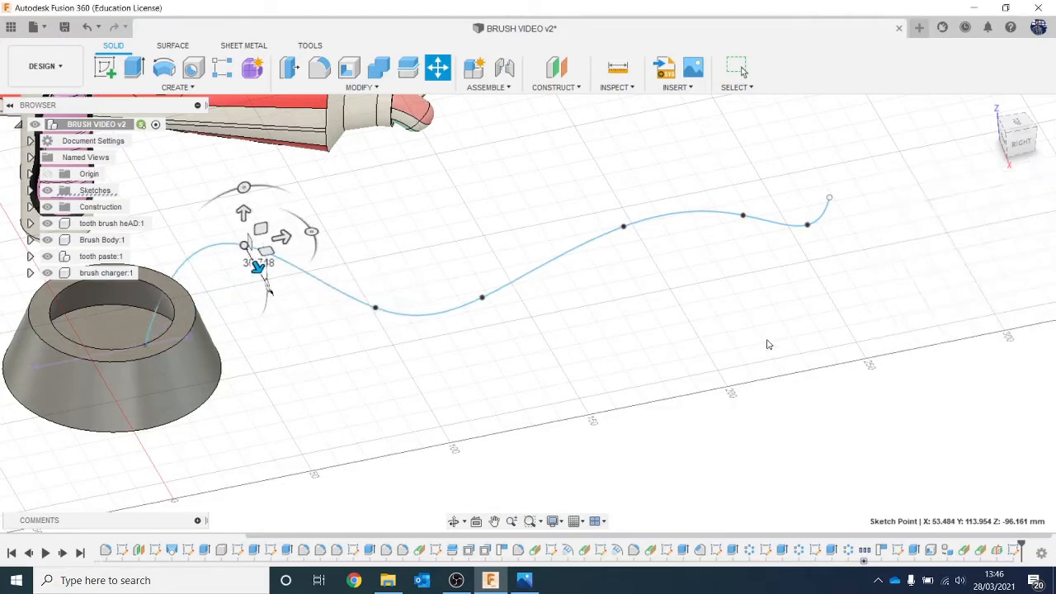
- Move the spline's third fit point about 22.5 mm along Z, away from the toothpaste tube
{"action": "left_click", "coordinate": [375, 307]}
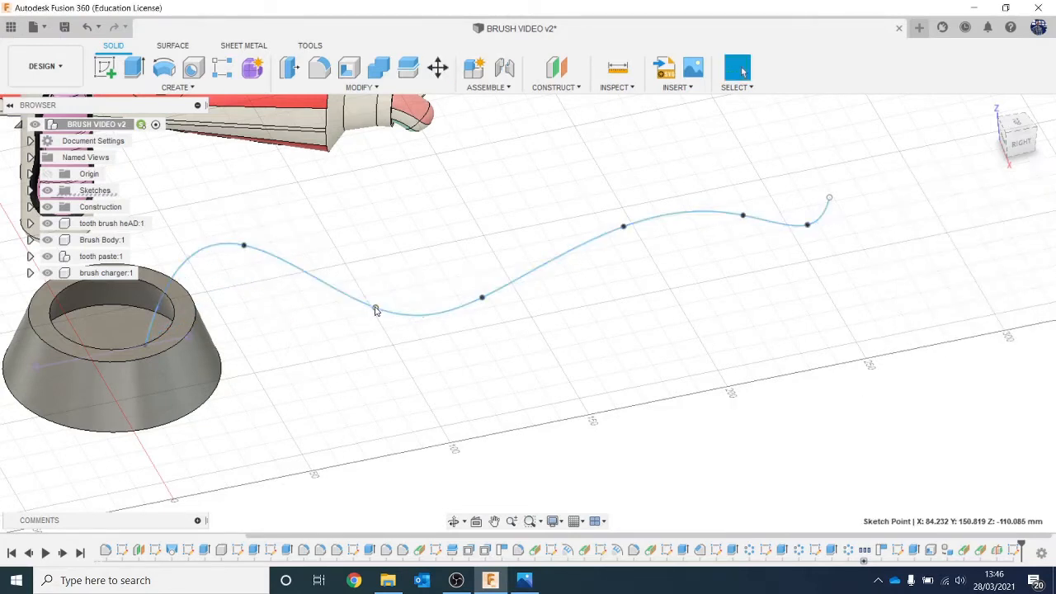
{"action": "right_click", "coordinate": [376, 307]}
{"action": "left_click", "coordinate": [327, 330]}
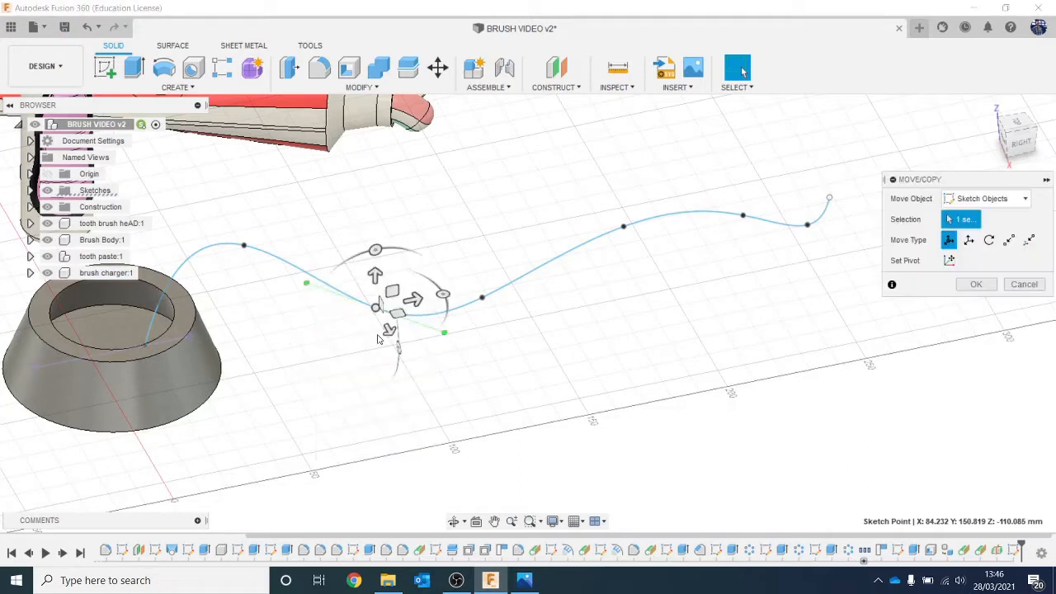
{"action": "mouse_move", "coordinate": [385, 325]}
{"action": "left_mouse_down"}
{"action": "mouse_move", "coordinate": [407, 365]}
{"action": "mouse_move", "coordinate": [376, 310]}
{"action": "left_mouse_up"}
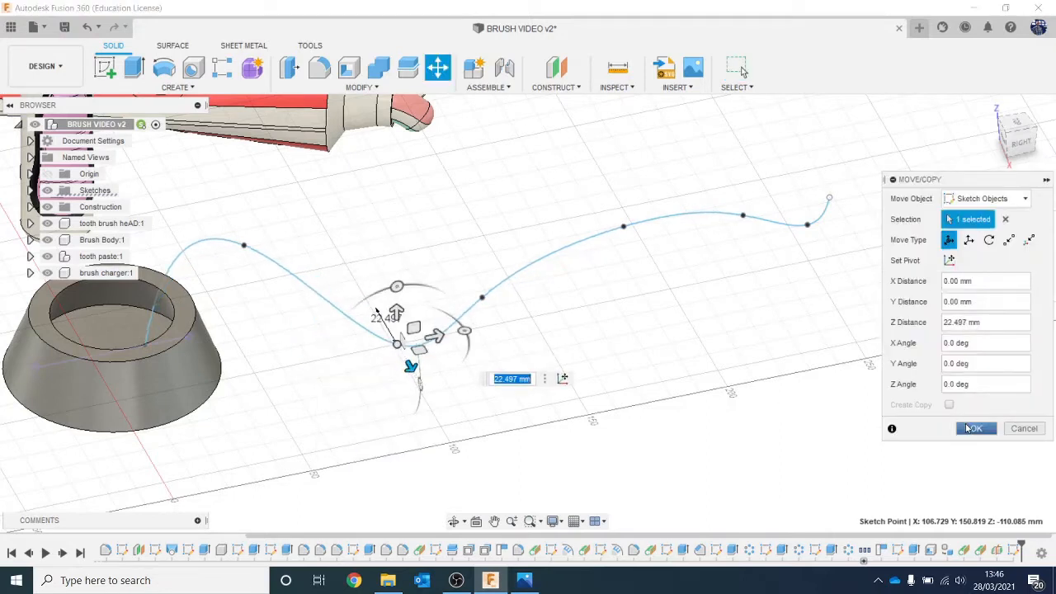
{"action": "left_click", "coordinate": [972, 428]}
{"action": "left_click", "coordinate": [621, 230]}
{"action": "right_click", "coordinate": [615, 236]}
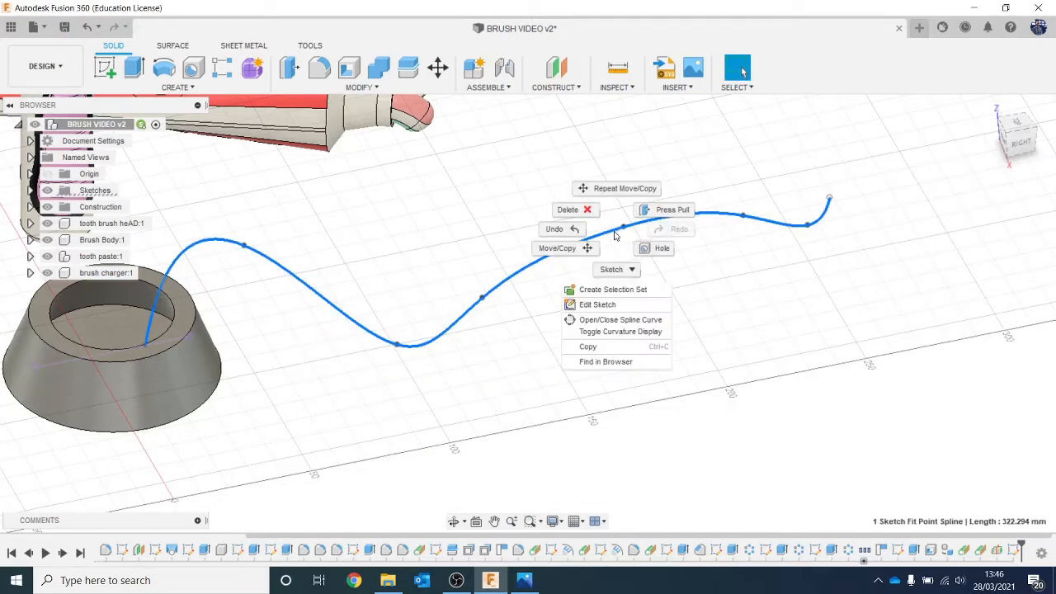
{"action": "left_click", "coordinate": [576, 249]}
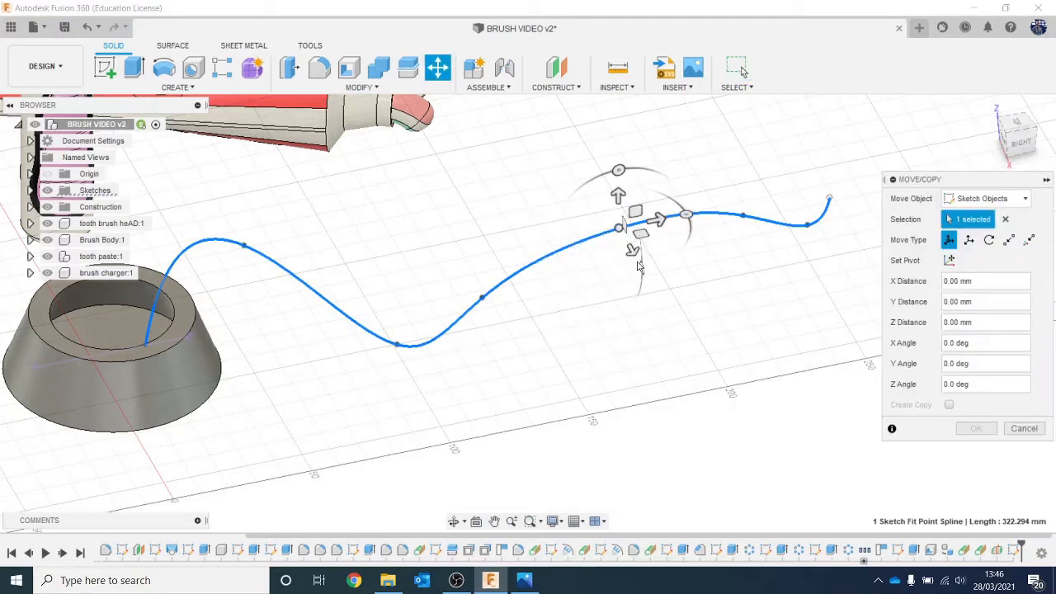
{"action": "mouse_move", "coordinate": [634, 253]}
{"action": "left_mouse_down"}
{"action": "mouse_move", "coordinate": [630, 245]}
{"action": "mouse_move", "coordinate": [635, 256]}
{"action": "left_mouse_up"}
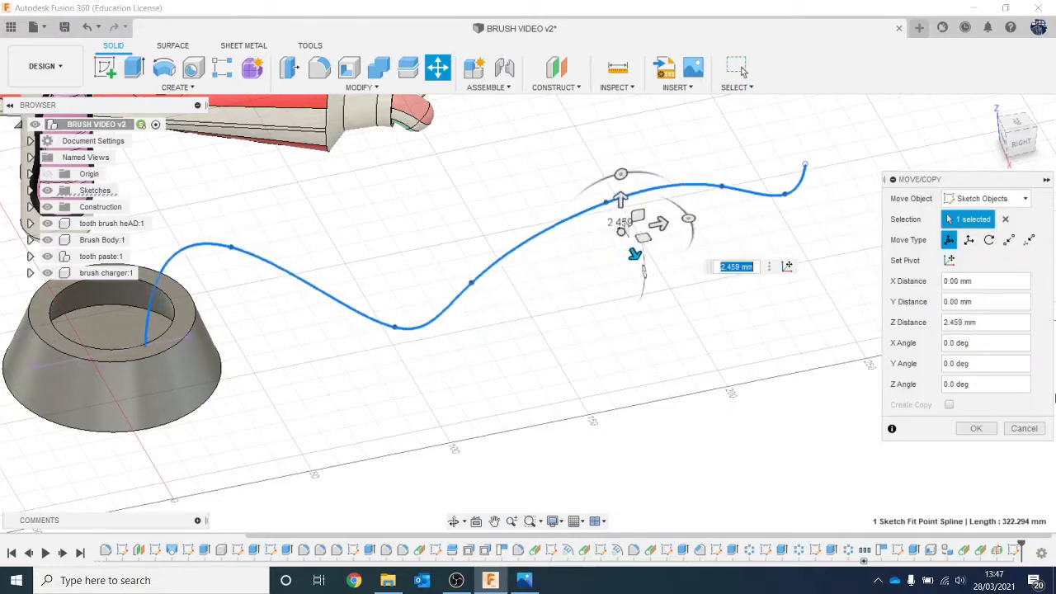
{"action": "left_click", "coordinate": [1026, 427]}
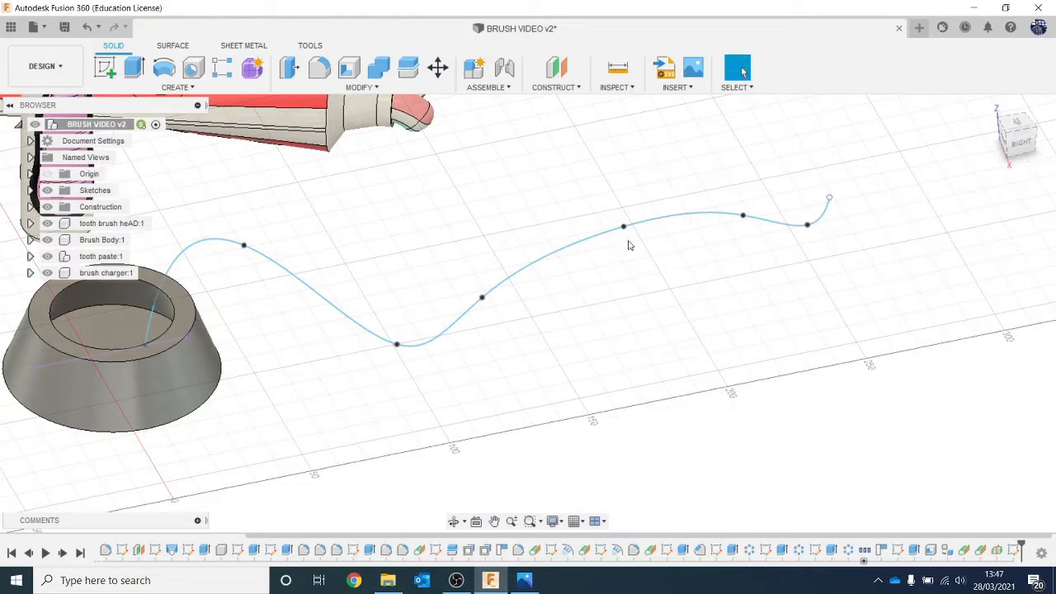
- Move the spline's fifth fit point about -19.2 mm along Z, towards the toothpaste side
{"action": "left_click", "coordinate": [622, 235]}
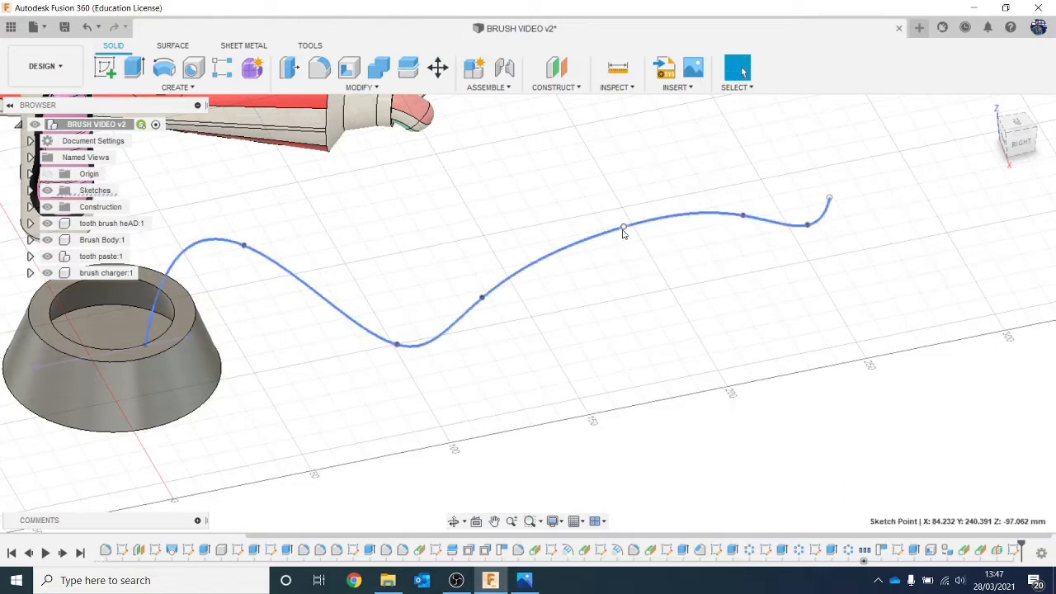
{"action": "left_click", "coordinate": [623, 228]}
{"action": "right_click", "coordinate": [623, 228]}
{"action": "left_click", "coordinate": [568, 245]}
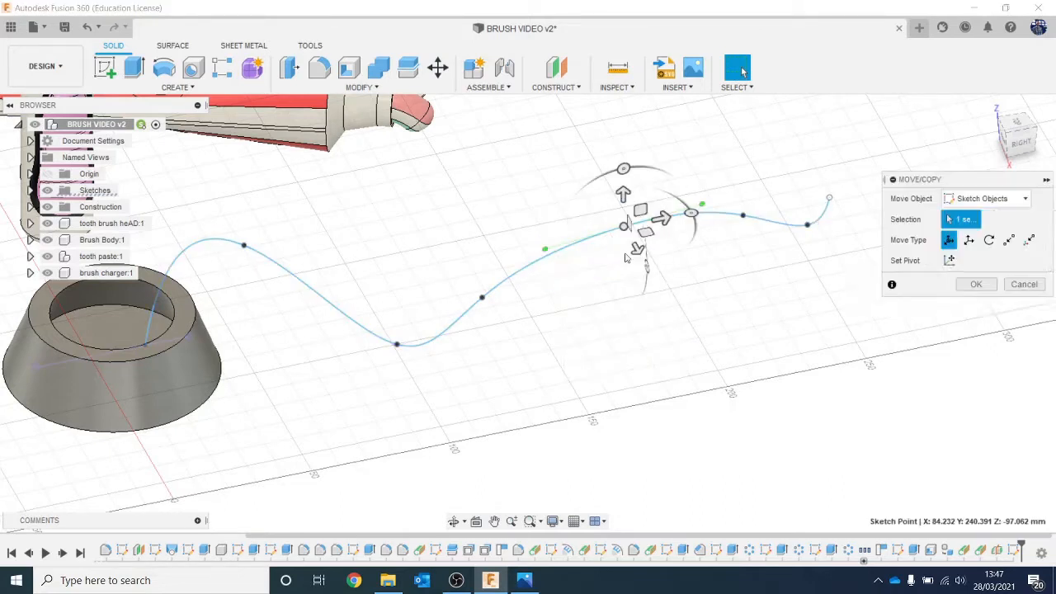
{"action": "left_click_drag", "start_coordinate": [626, 258], "coordinate": [614, 219]}
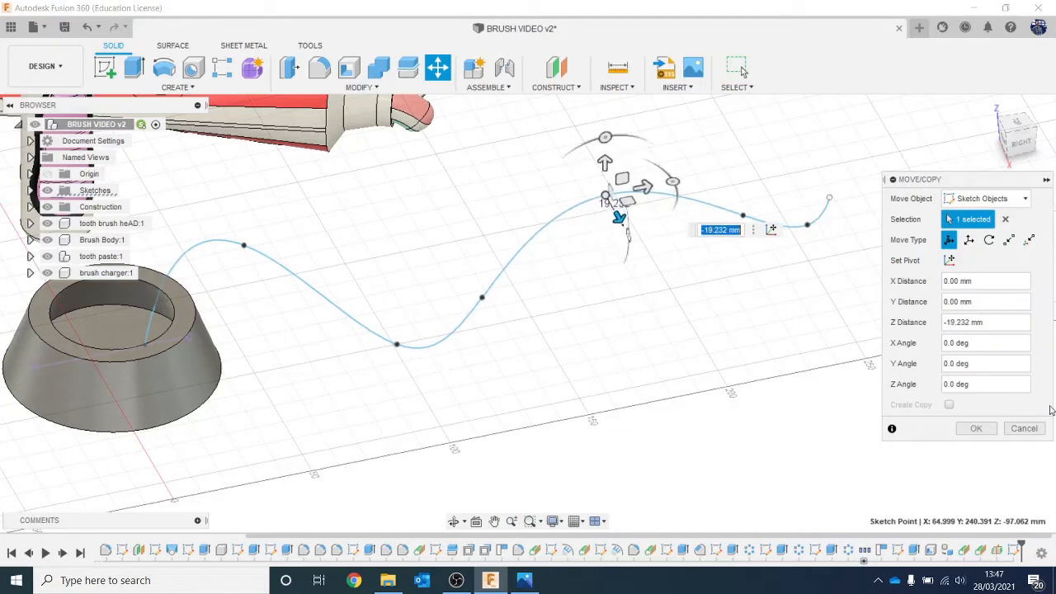
{"action": "left_click", "coordinate": [976, 428]}
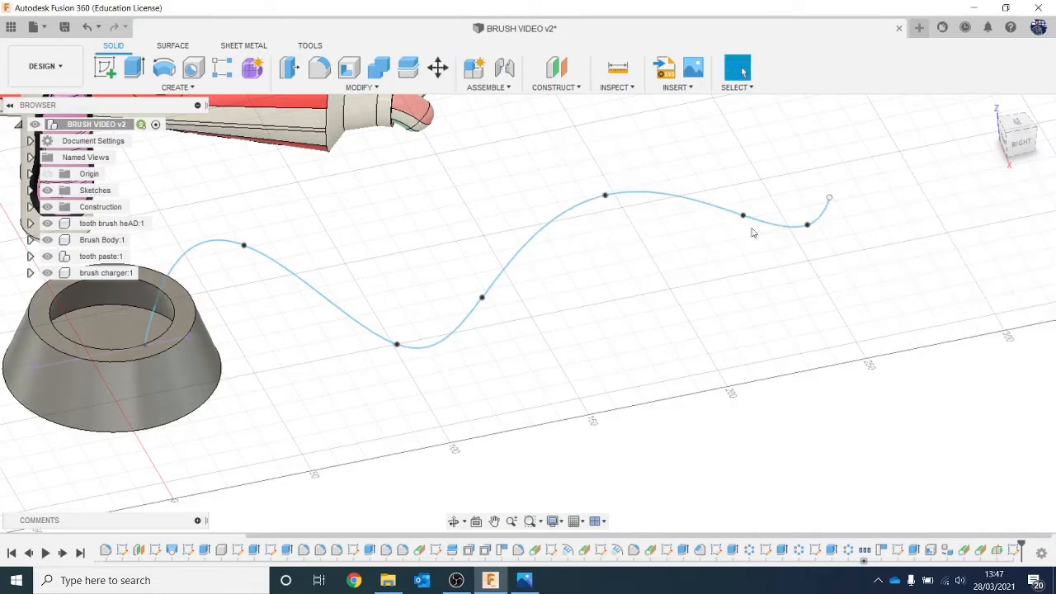
- Move the spline fit point just before the cable's free end about 13.8 mm along Z, away from the toothpaste tube
{"action": "left_click", "coordinate": [808, 228]}
{"action": "right_click", "coordinate": [807, 227]}
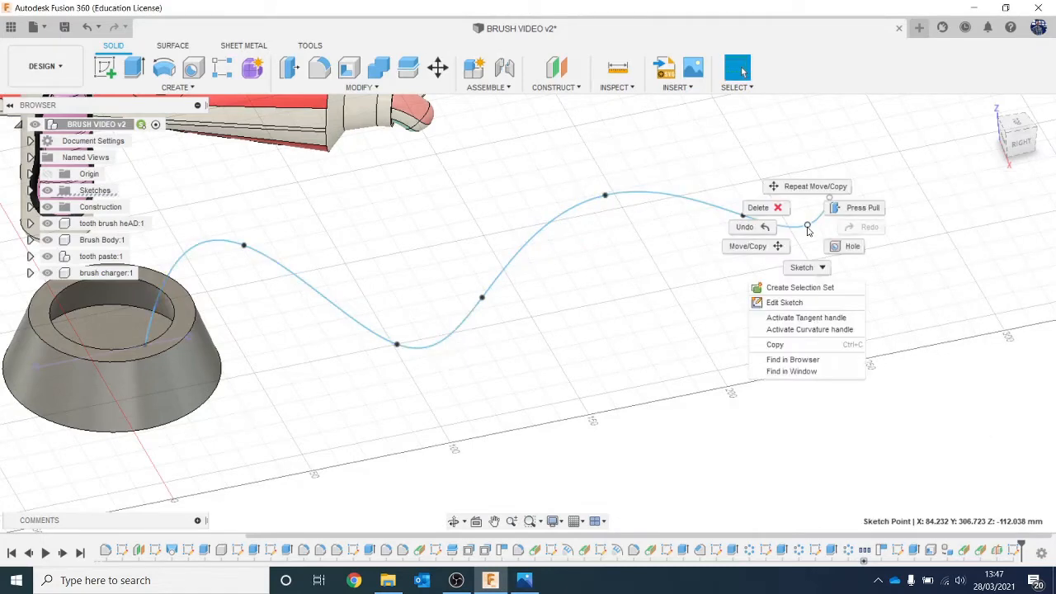
{"action": "left_click", "coordinate": [755, 243]}
{"action": "left_click_drag", "start_coordinate": [823, 250], "coordinate": [835, 270]}
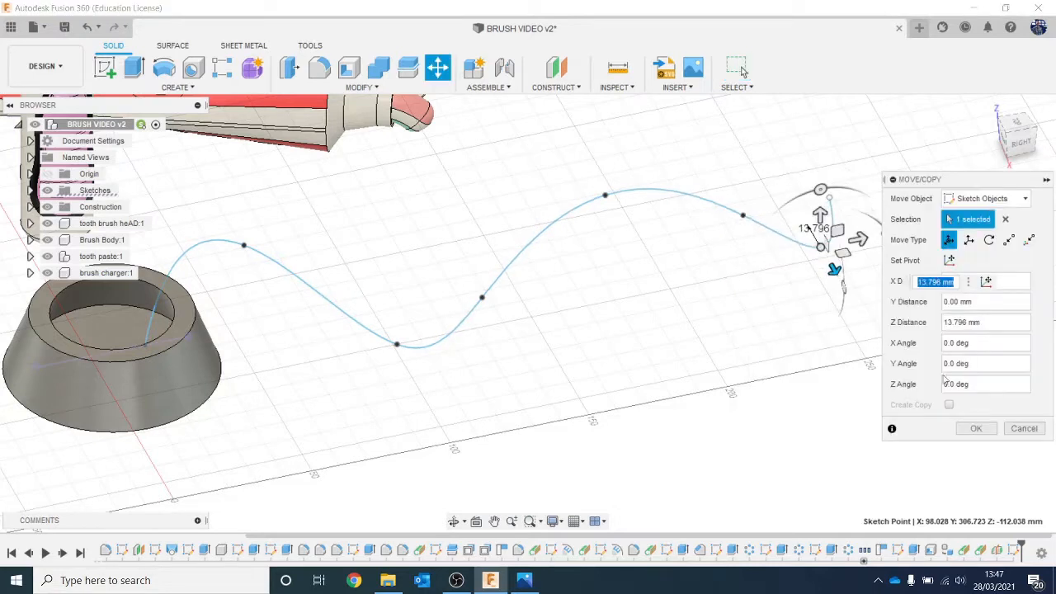
{"action": "left_click", "coordinate": [992, 430]}
- Create a solid circular pipe with a 5 mm section along the wavy spline, joined to the brush charger
{"action": "scroll", "coordinate": [920, 366], "scroll_direction": "down", "scroll_amount": 1}
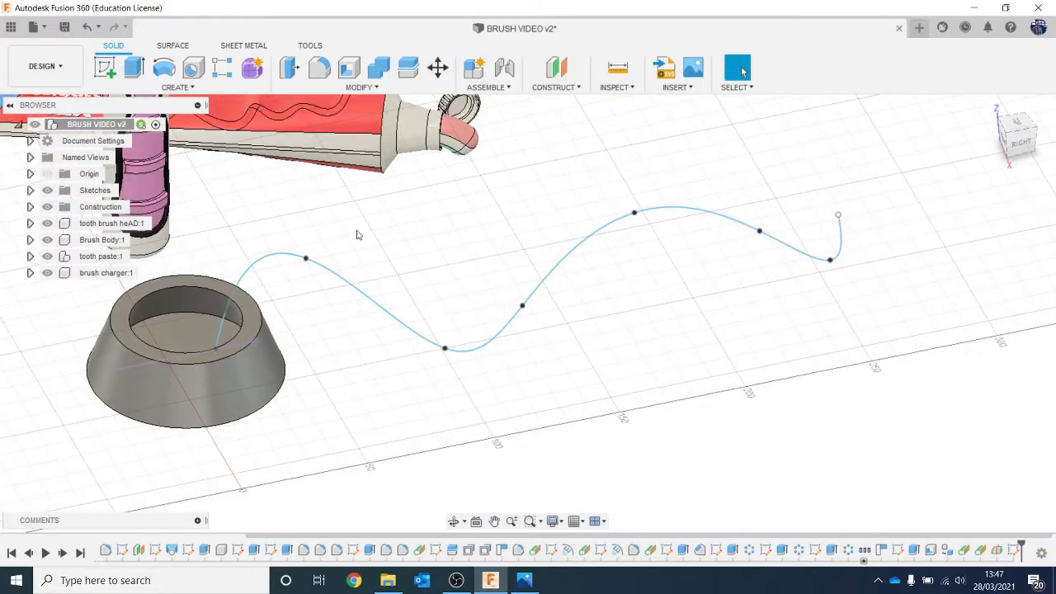
{"action": "left_click", "coordinate": [178, 86]}
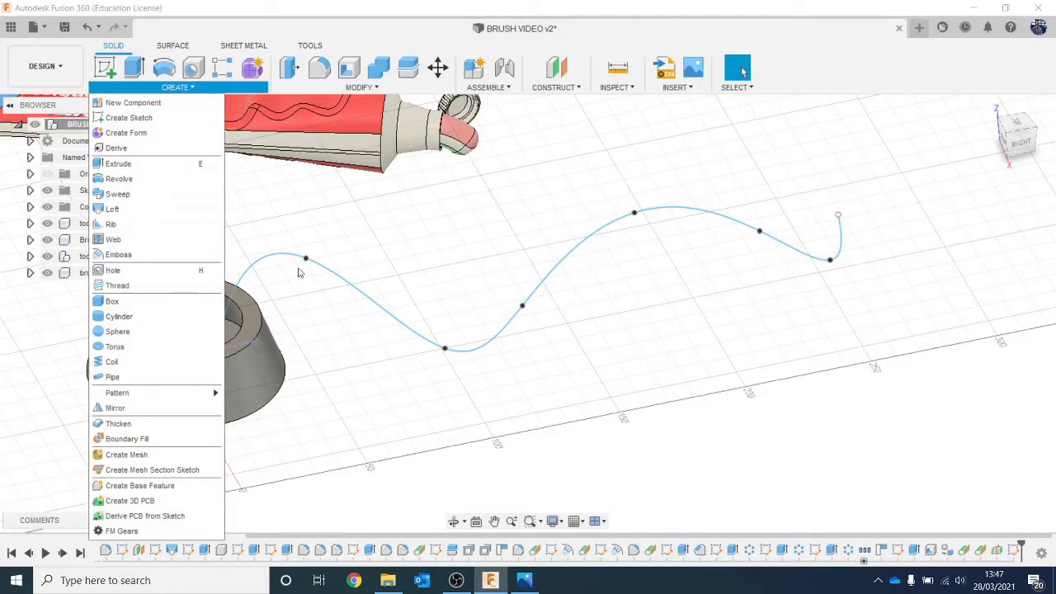
{"action": "left_click", "coordinate": [152, 376]}
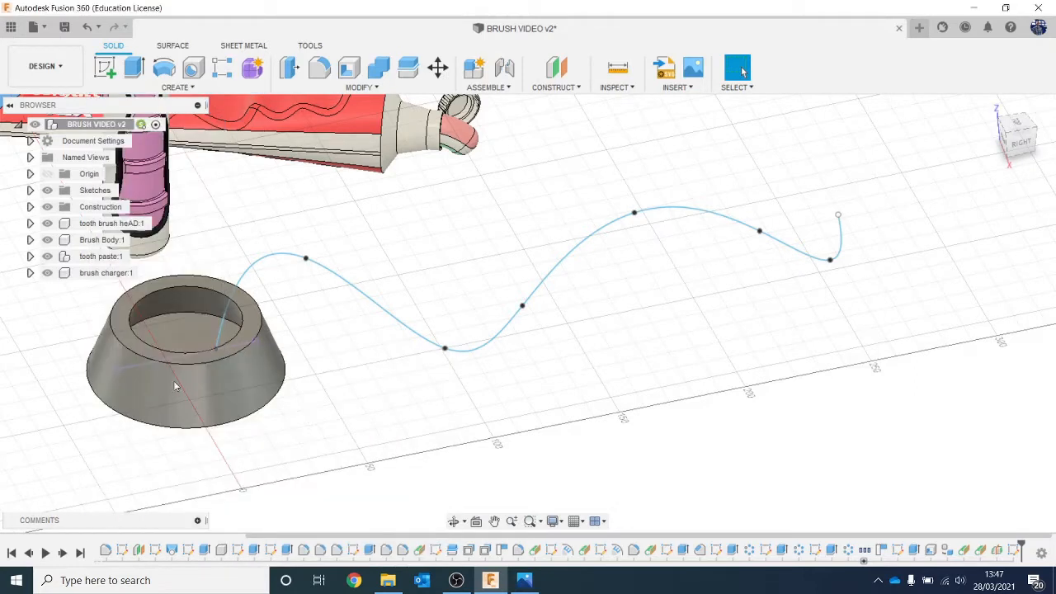
{"action": "left_click", "coordinate": [480, 357]}
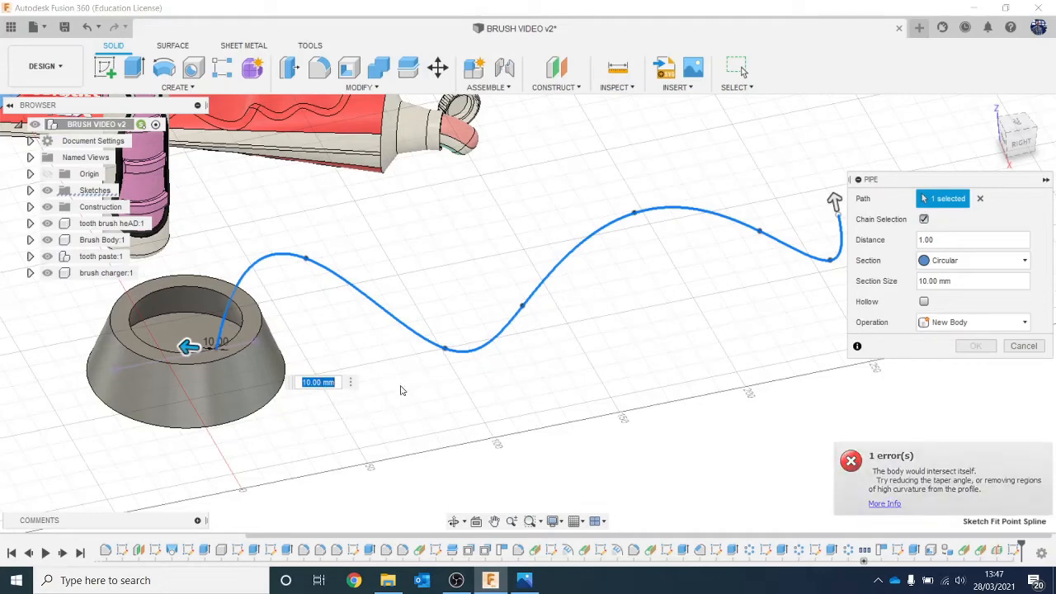
{"action": "type", "text": "5"}
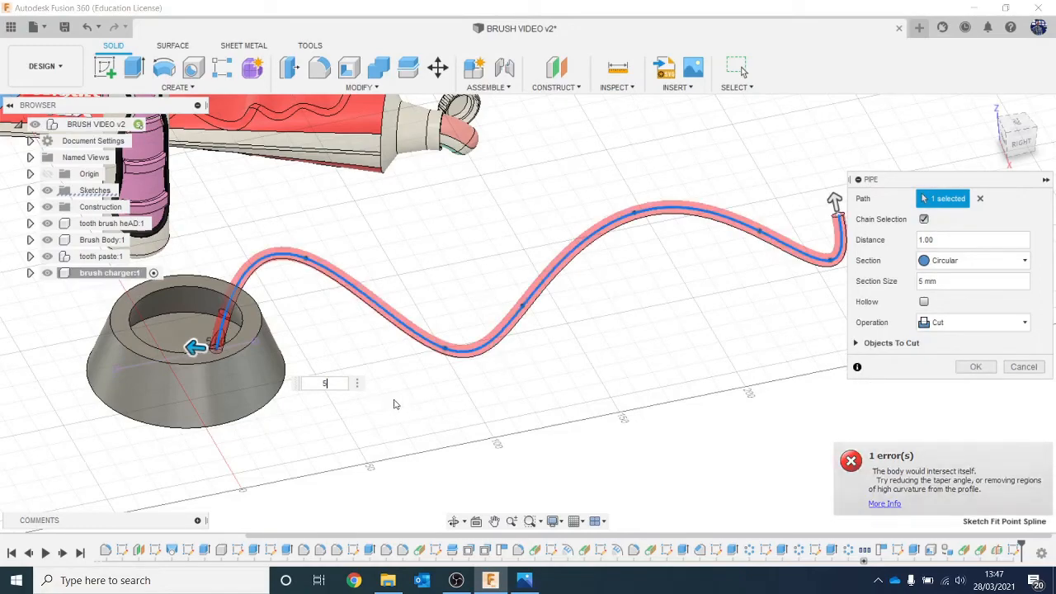
{"action": "mouse_move", "coordinate": [1022, 139]}
{"action": "left_mouse_down"}
{"action": "mouse_move", "coordinate": [996, 105]}
{"action": "mouse_move", "coordinate": [965, 123]}
{"action": "mouse_move", "coordinate": [984, 143]}
{"action": "left_mouse_up"}
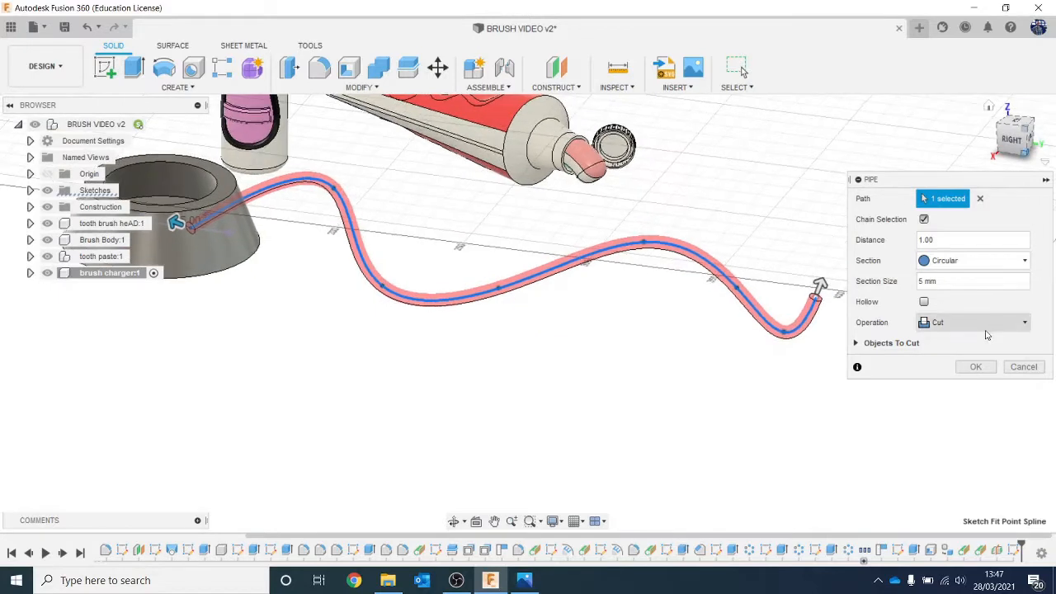
{"action": "left_click", "coordinate": [986, 330]}
{"action": "left_click", "coordinate": [973, 357]}
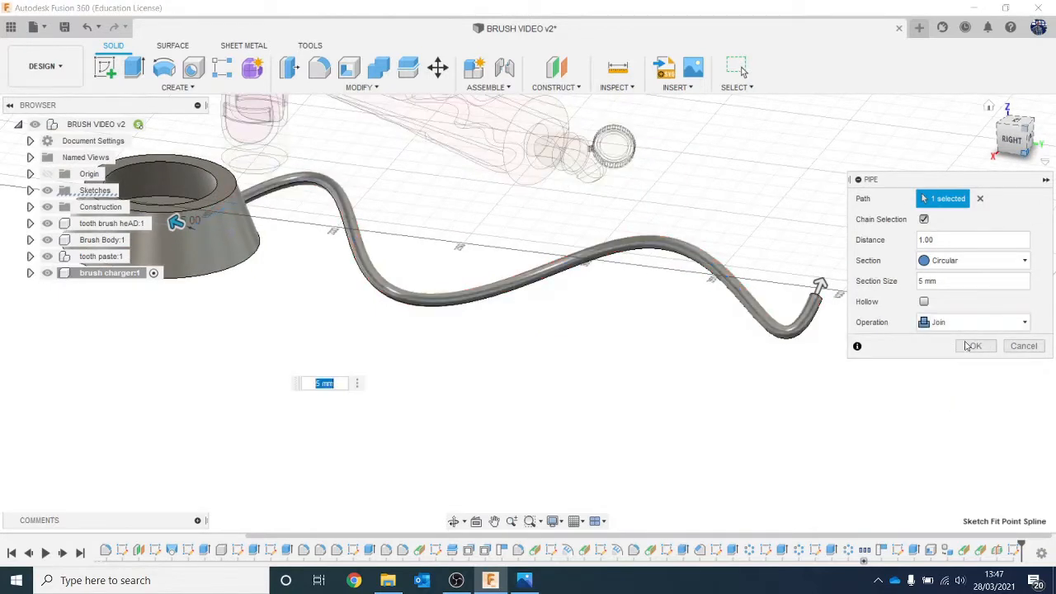
{"action": "key", "text": "Return"}
- Split the brush charger body using the tapered inner wall of its recess as the splitting tool
{"action": "scroll", "coordinate": [611, 324], "scroll_direction": "down", "scroll_amount": 2}
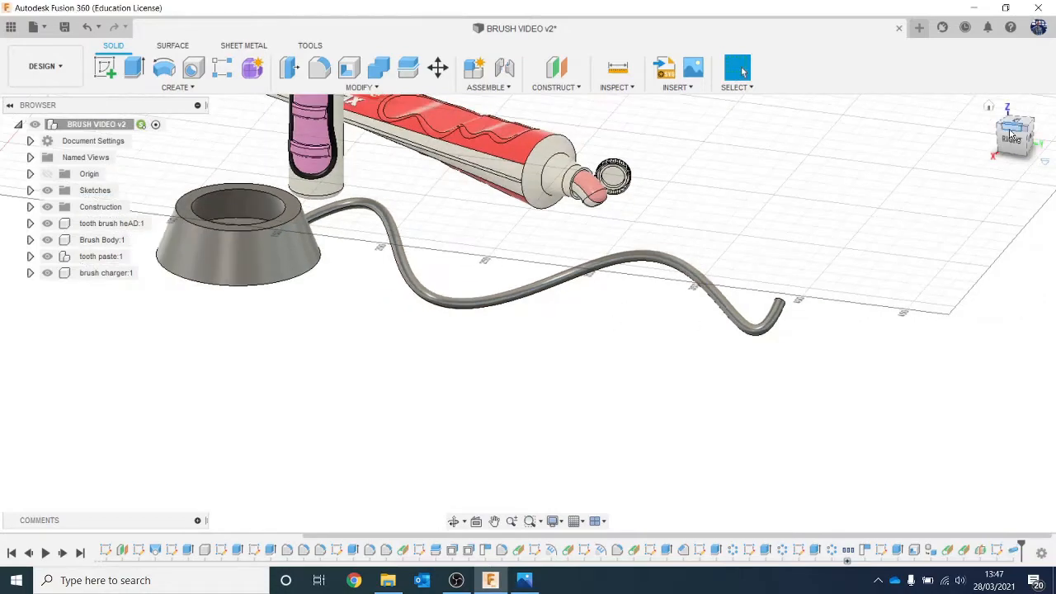
{"action": "left_click_drag", "start_coordinate": [1012, 133], "coordinate": [1045, 152]}
{"action": "middle_click_drag", "start_coordinate": [601, 368], "coordinate": [650, 323]}
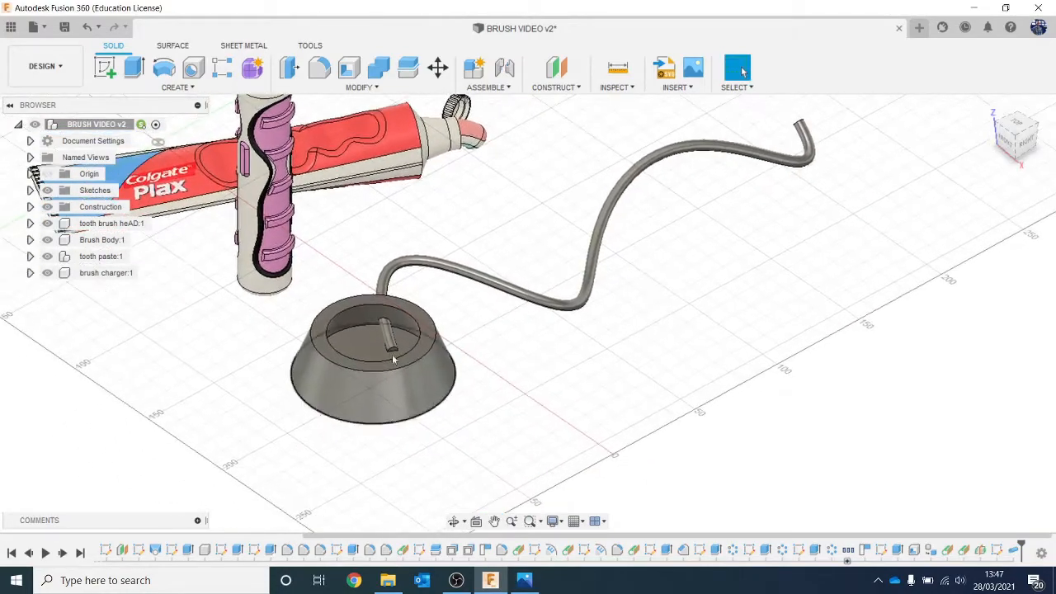
{"action": "scroll", "coordinate": [393, 359], "scroll_direction": "up", "scroll_amount": 3}
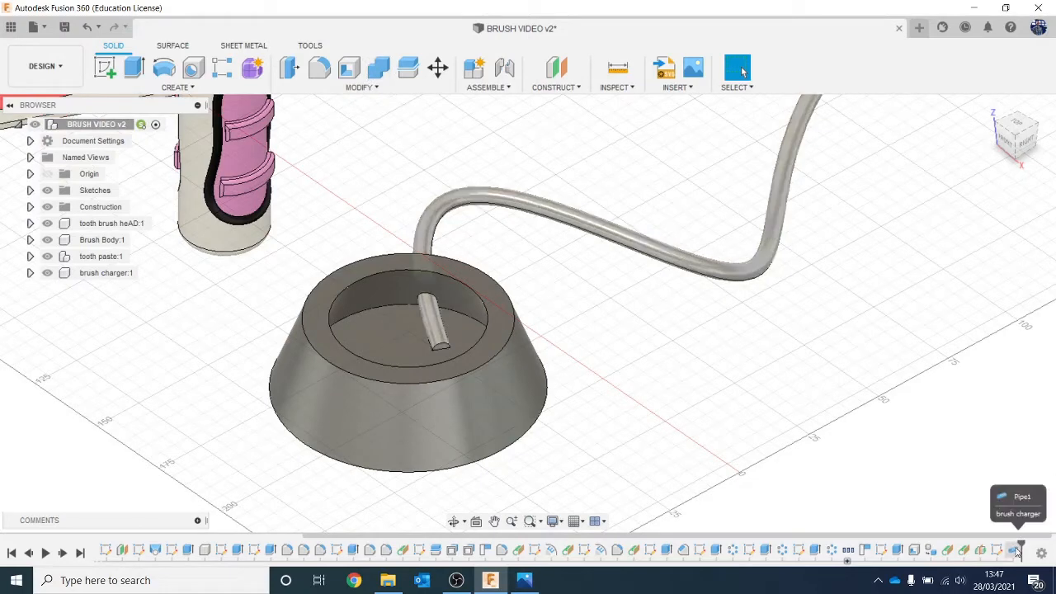
{"action": "left_click", "coordinate": [408, 67]}
{"action": "left_click", "coordinate": [555, 216]}
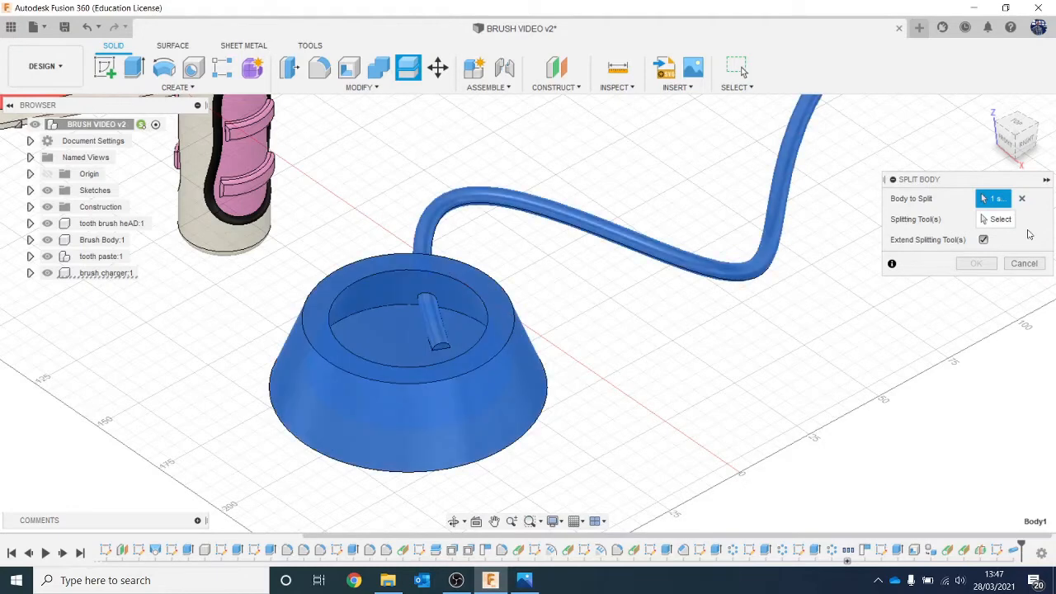
{"action": "left_click", "coordinate": [986, 218]}
{"action": "left_click", "coordinate": [385, 286]}
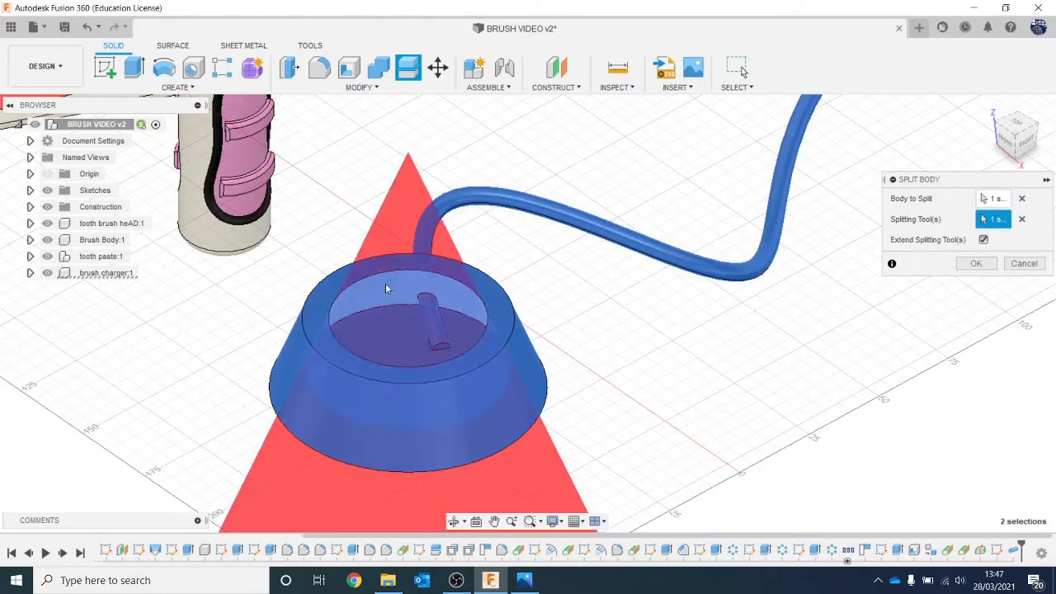
{"action": "left_click", "coordinate": [978, 264]}
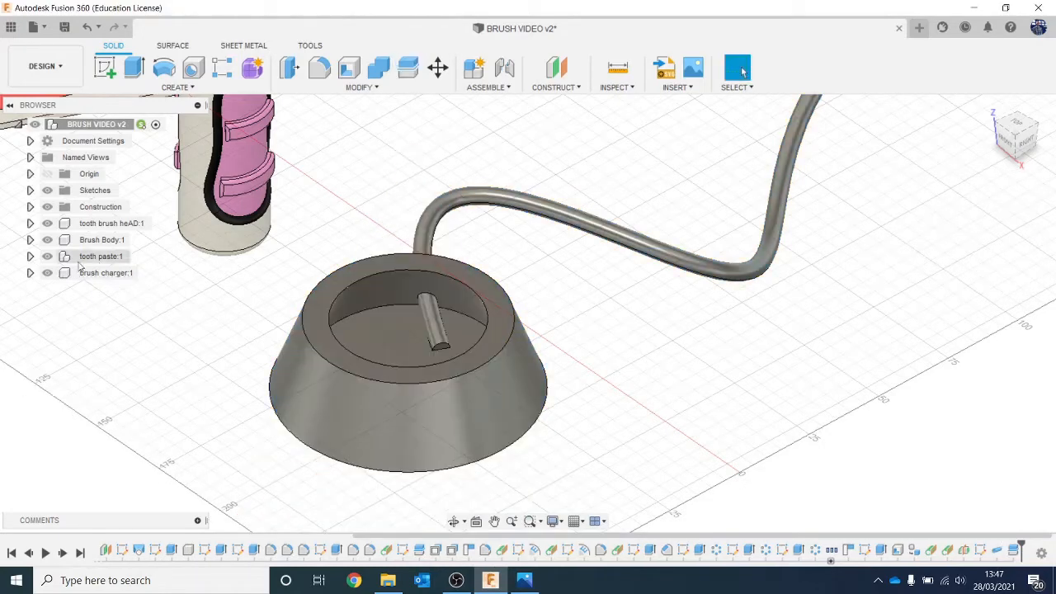
- Identify the split charger bodies by toggling their visibility and remove Body2, the inner floor with the cable stub
{"action": "left_click", "coordinate": [31, 273]}
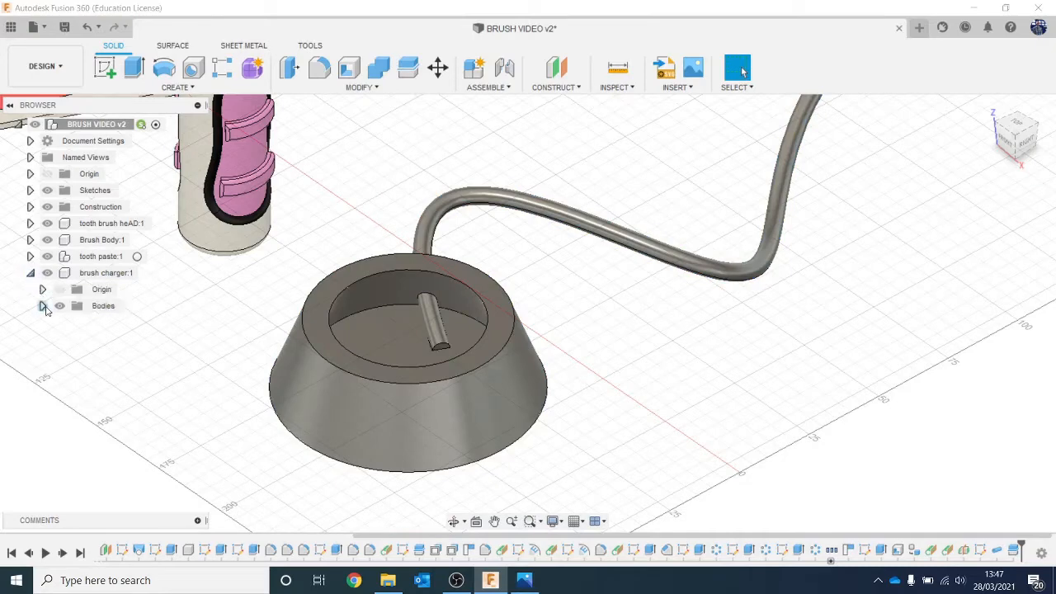
{"action": "left_click", "coordinate": [42, 306]}
{"action": "left_click", "coordinate": [73, 322]}
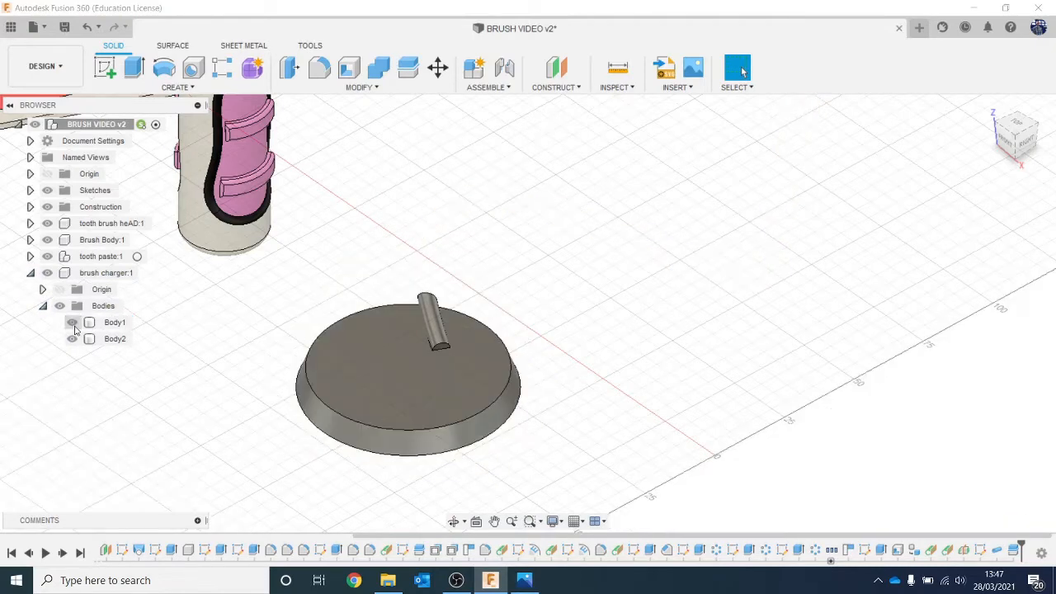
{"action": "left_click", "coordinate": [72, 323]}
{"action": "left_click", "coordinate": [72, 339]}
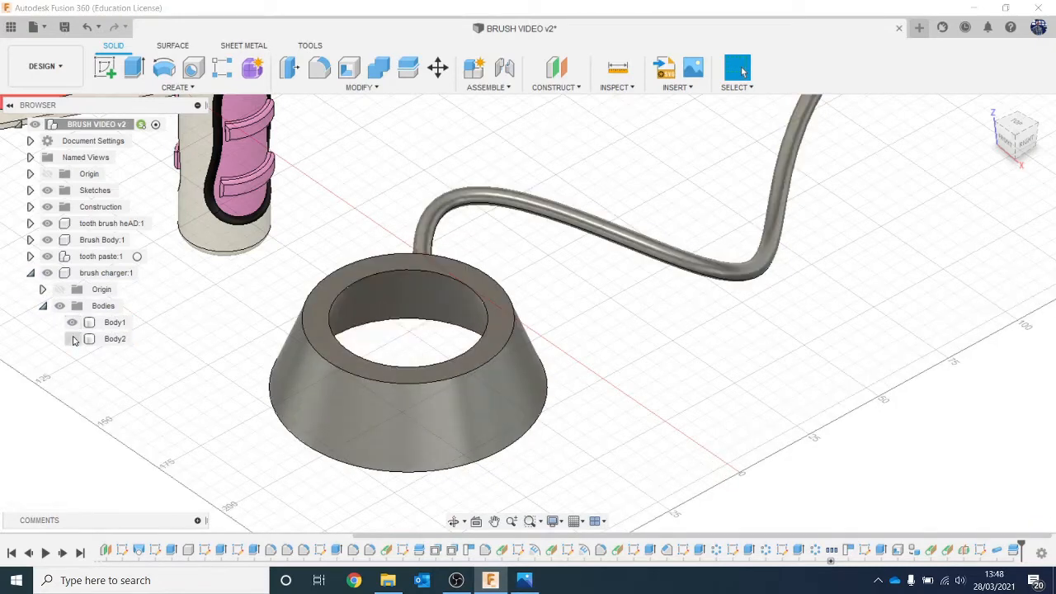
{"action": "left_click", "coordinate": [73, 339]}
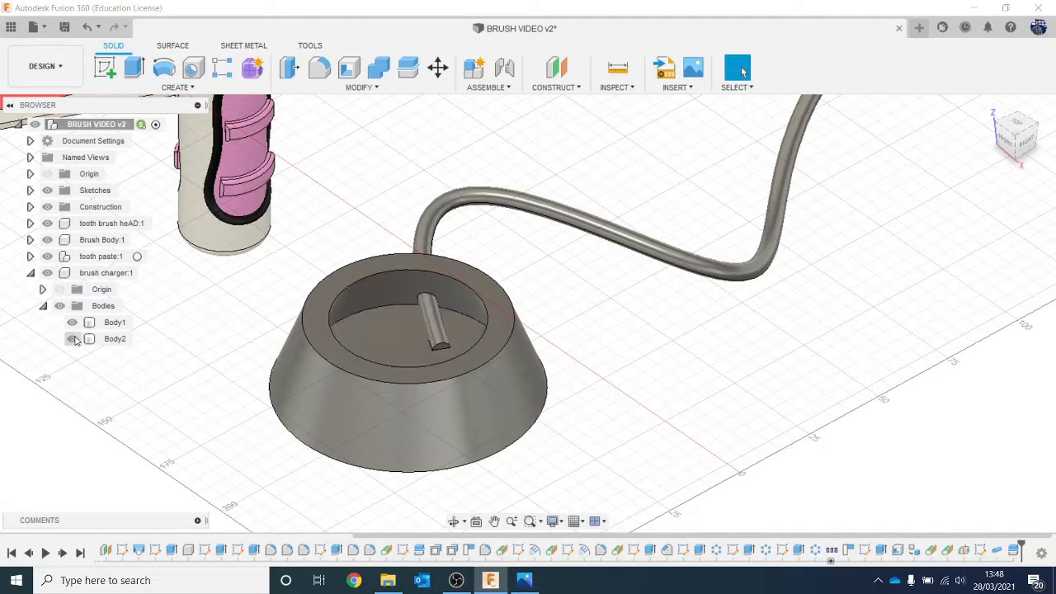
{"action": "right_click", "coordinate": [112, 339]}
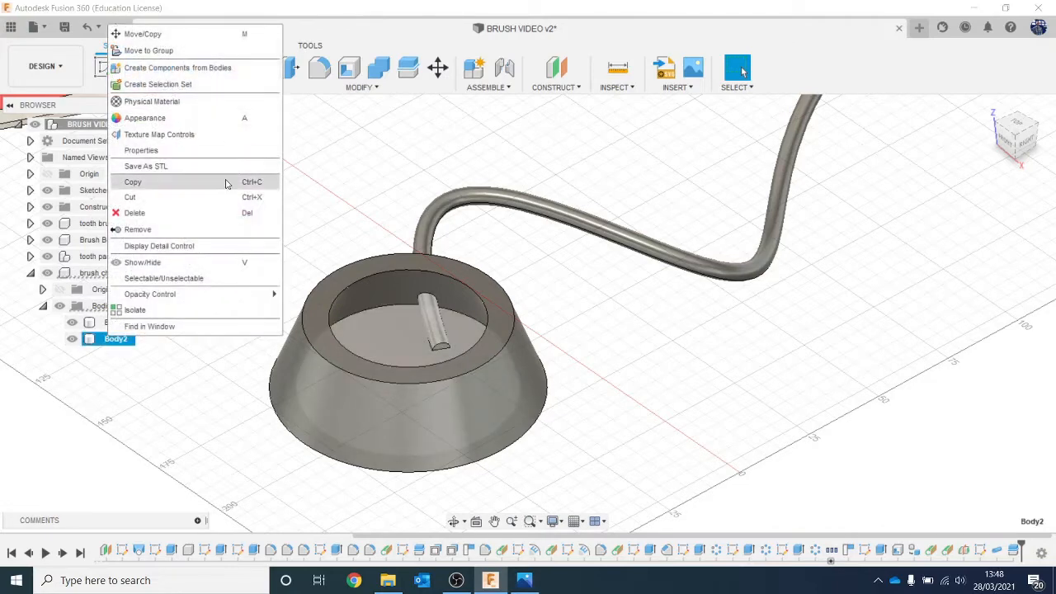
{"action": "left_click", "coordinate": [197, 228]}
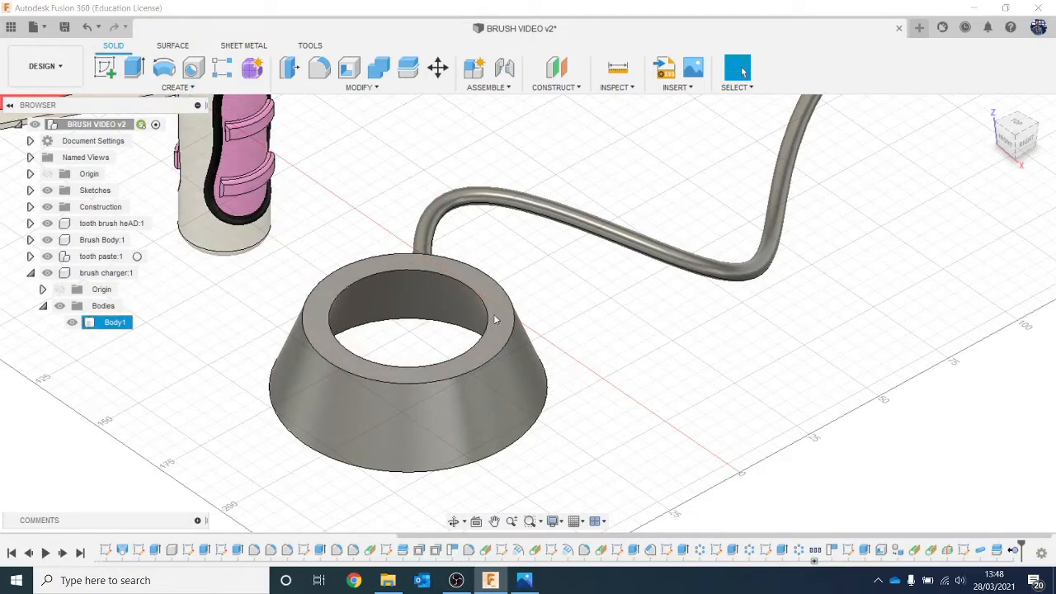
- Create a sketch on the ring-shaped underside face of the brush charger and finish it
{"action": "left_click_drag", "start_coordinate": [1029, 143], "coordinate": [1029, 96]}
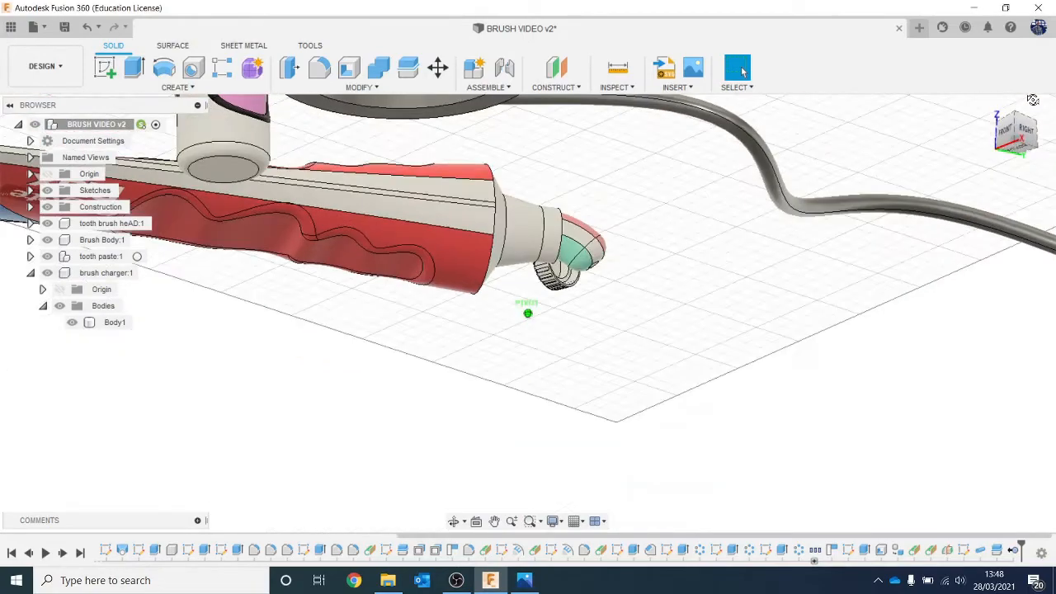
{"action": "middle_click_drag", "start_coordinate": [779, 292], "coordinate": [768, 424]}
{"action": "left_click", "coordinate": [737, 70]}
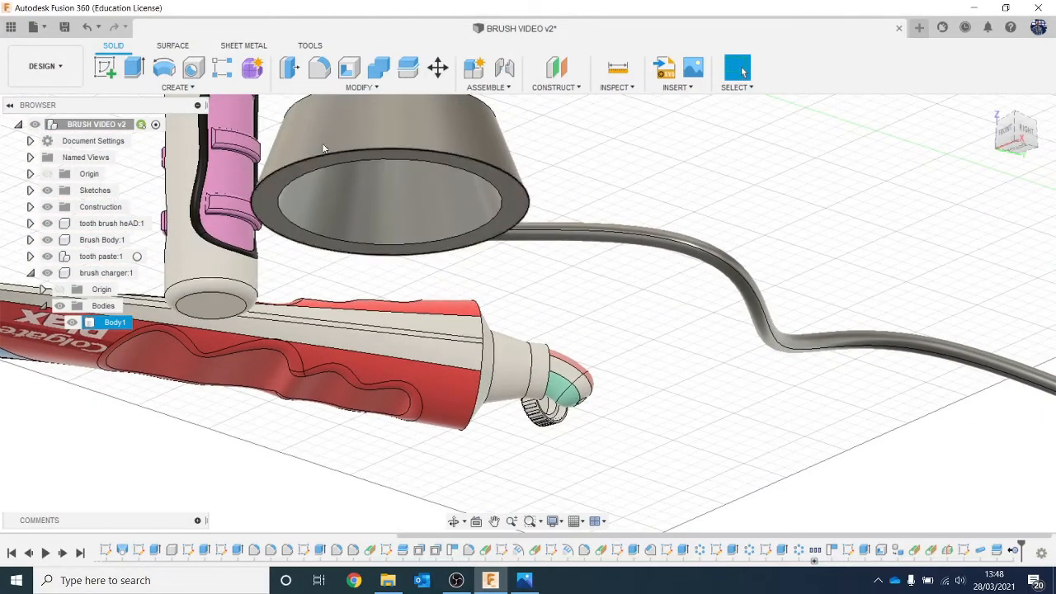
{"action": "left_click", "coordinate": [99, 66]}
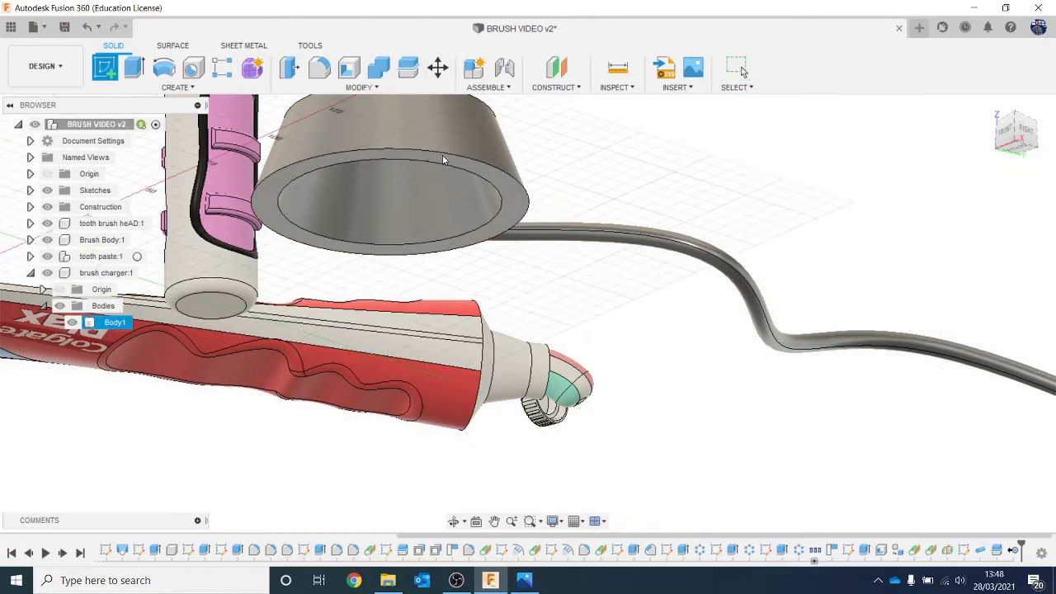
{"action": "left_click", "coordinate": [441, 155]}
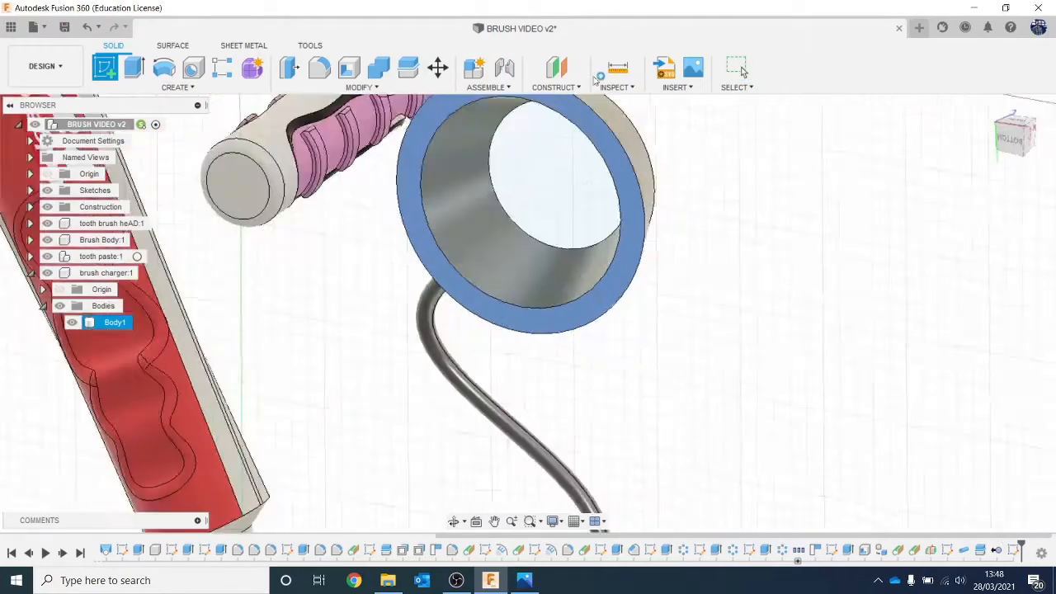
{"action": "left_click", "coordinate": [917, 72]}
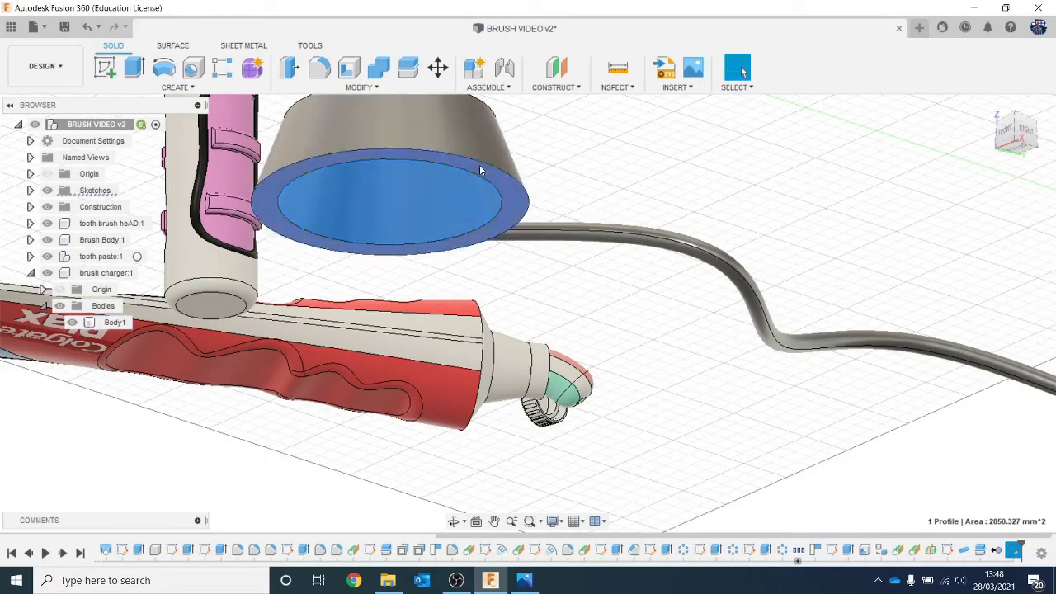
- Extrude the underside ring and inner circle profiles 2 mm as a new body to form the charger's base plate
{"action": "type", "text": "e"}
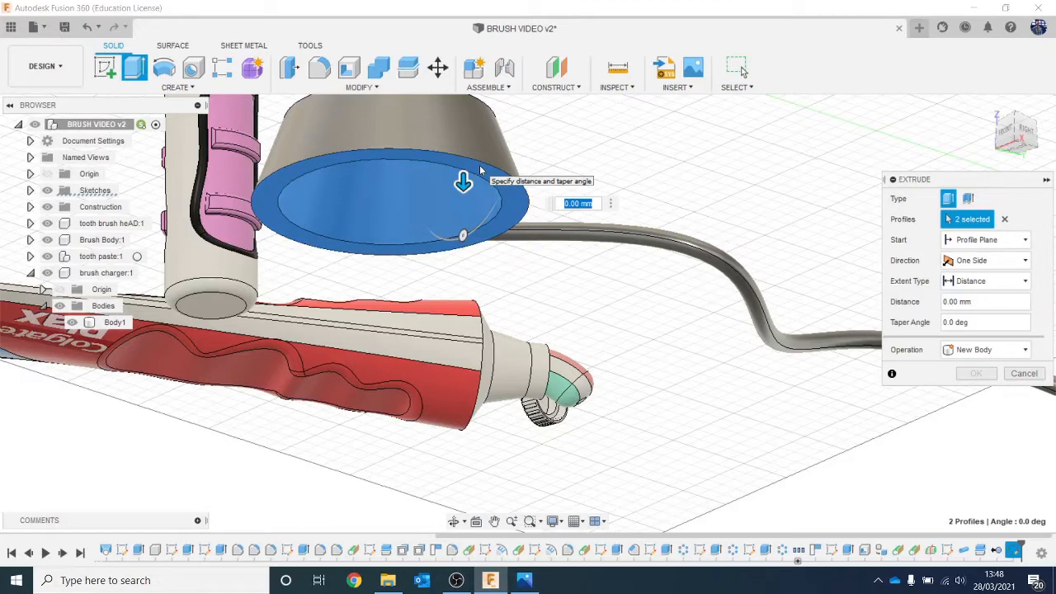
{"action": "type", "text": "2"}
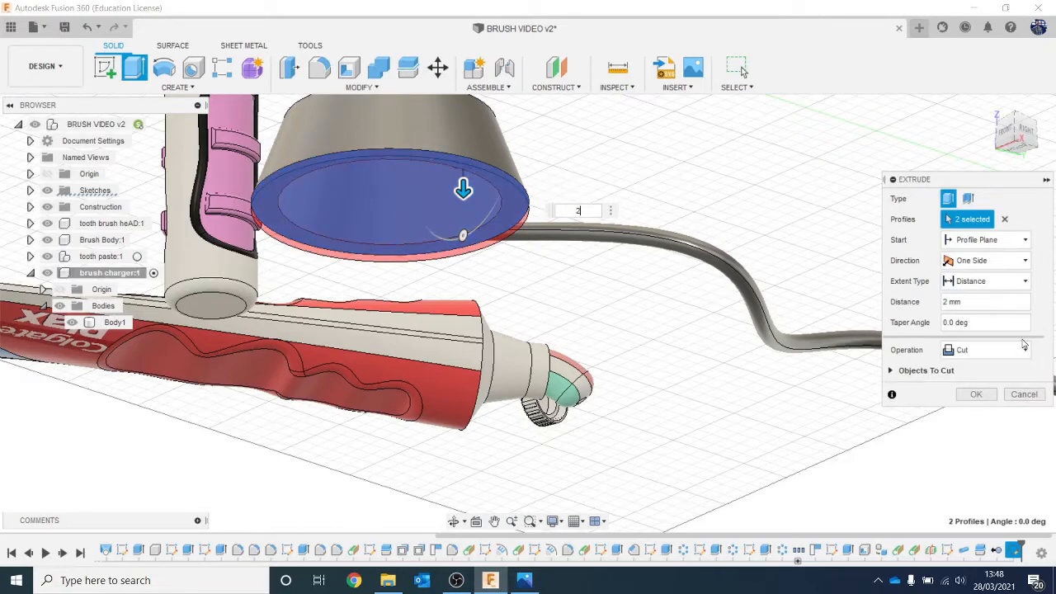
{"action": "left_click", "coordinate": [1009, 352]}
{"action": "left_click", "coordinate": [975, 414]}
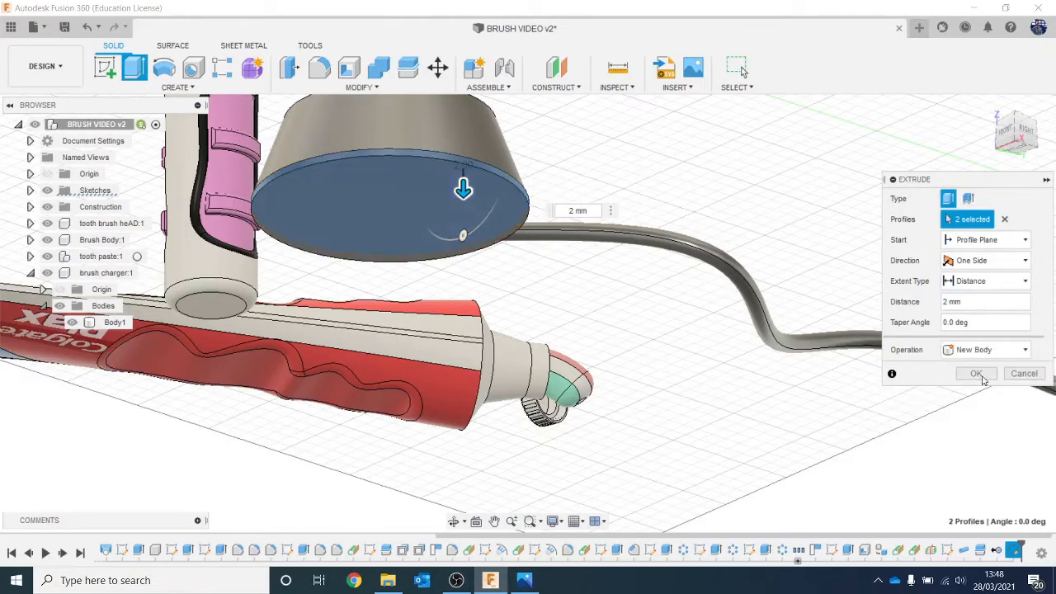
{"action": "left_click", "coordinate": [978, 373]}
{"action": "scroll", "coordinate": [961, 370], "scroll_direction": "down", "scroll_amount": 2}
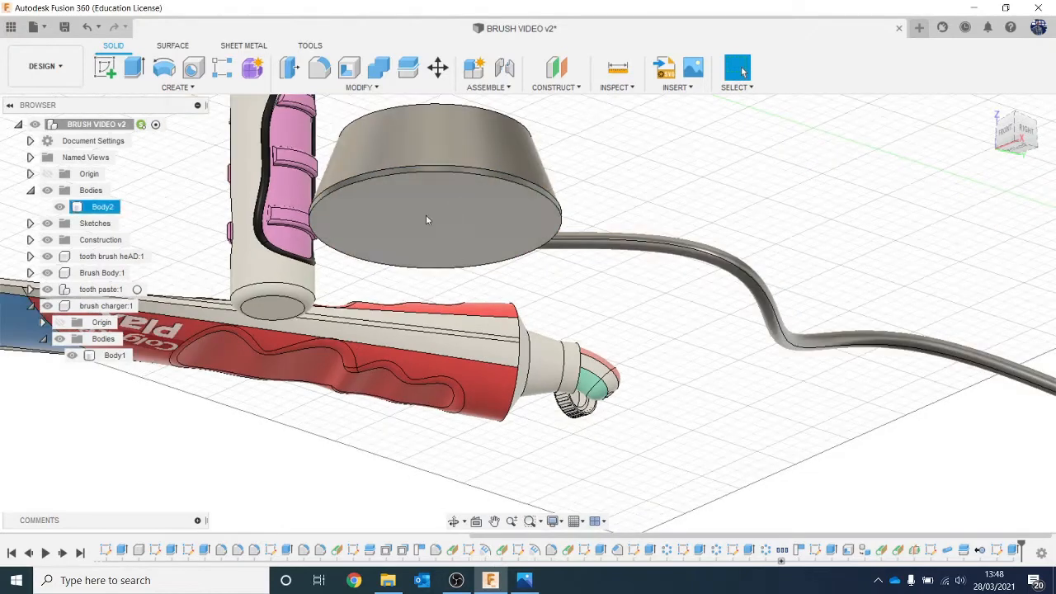
- Combine the base plate with the charger and cable body using the Join operation
{"action": "left_click", "coordinate": [72, 355]}
{"action": "left_click", "coordinate": [71, 356]}
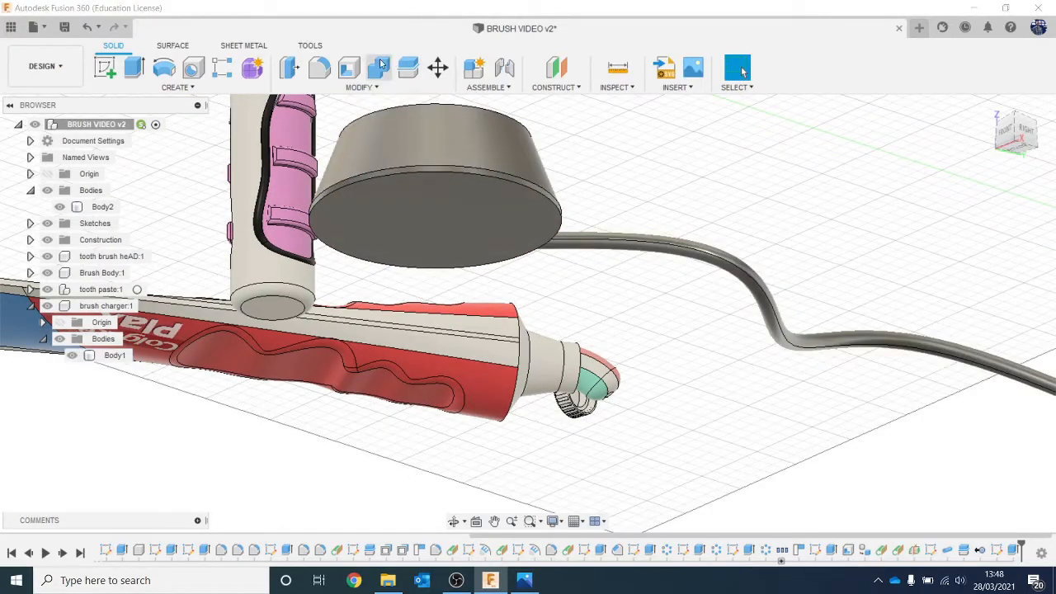
{"action": "left_click", "coordinate": [459, 193]}
{"action": "left_click", "coordinate": [471, 146]}
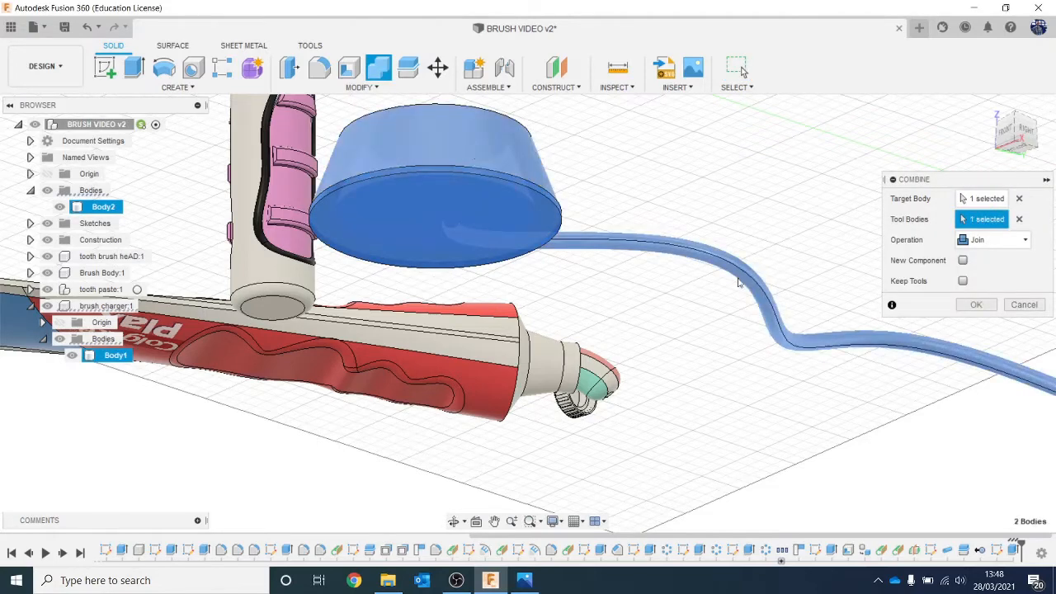
{"action": "left_click", "coordinate": [976, 304]}
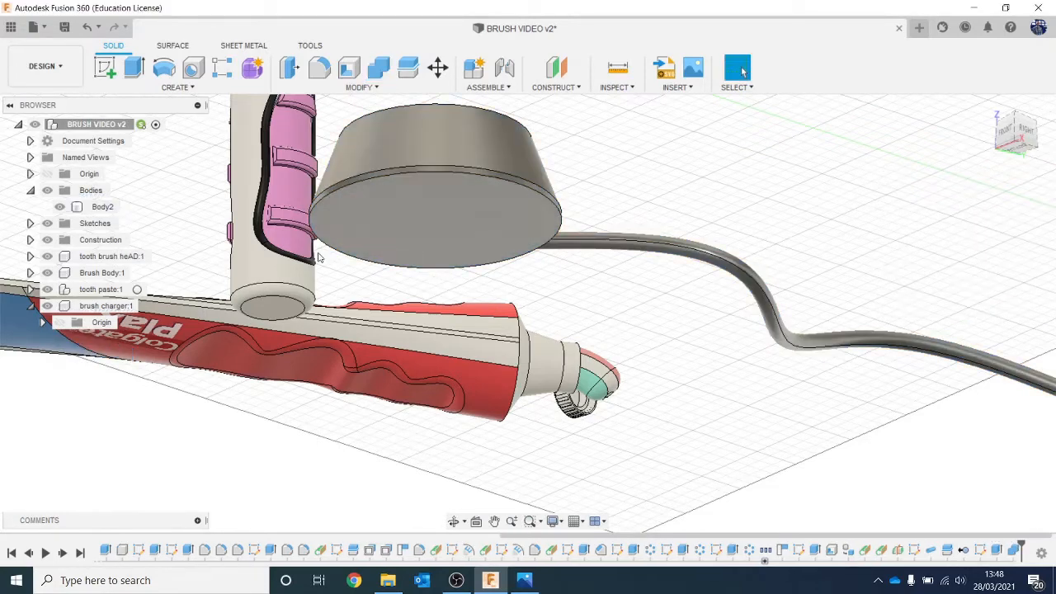
- Move the combined charger body from the top-level bodies into the brush charger component
{"action": "mouse_move", "coordinate": [98, 209]}
{"action": "left_mouse_down"}
{"action": "mouse_move", "coordinate": [93, 274]}
{"action": "mouse_move", "coordinate": [105, 307]}
{"action": "left_mouse_up"}
{"action": "scroll", "coordinate": [267, 318], "scroll_direction": "down", "scroll_amount": 2}
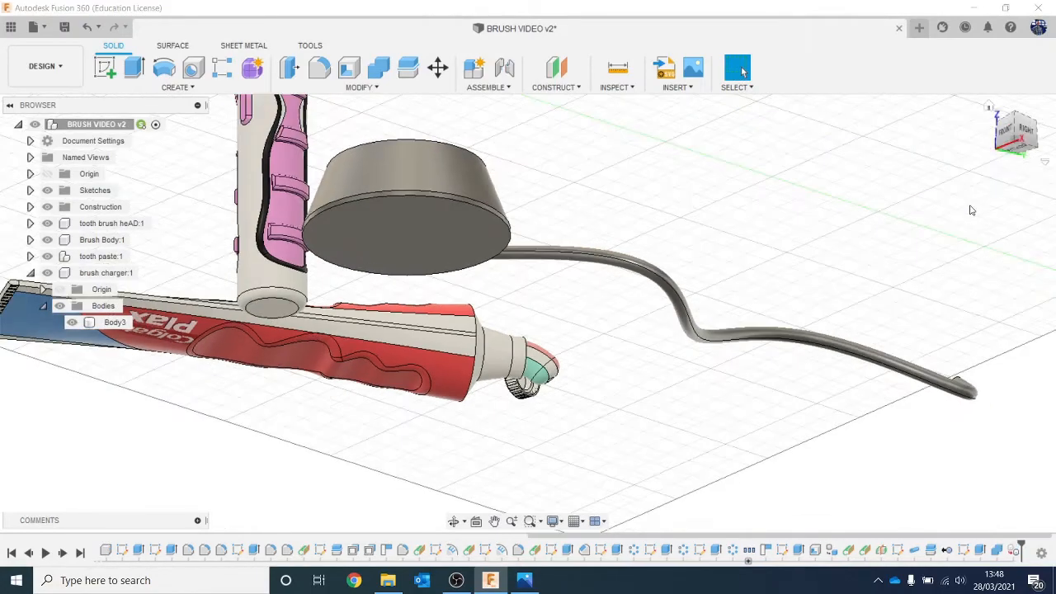
{"action": "mouse_move", "coordinate": [1023, 134]}
{"action": "left_mouse_down"}
{"action": "mouse_move", "coordinate": [1035, 166]}
{"action": "mouse_move", "coordinate": [998, 148]}
{"action": "mouse_move", "coordinate": [1034, 142]}
{"action": "mouse_move", "coordinate": [1015, 136]}
{"action": "left_mouse_up"}
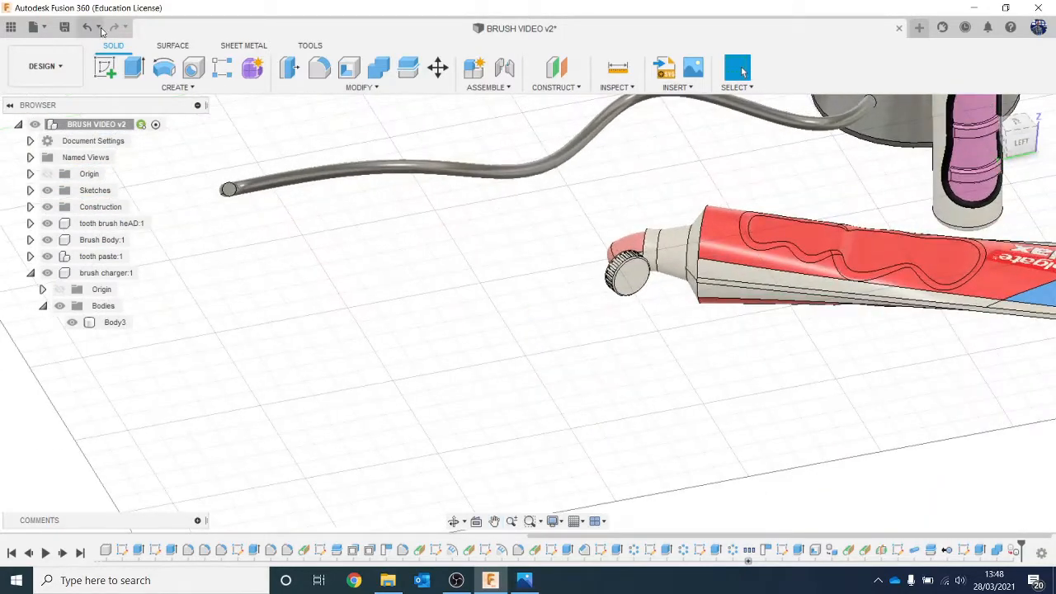
- Create a sketch on the cable's circular end face with a centre rectangle around the circle's centre, and finish the sketch
{"action": "left_click", "coordinate": [106, 71]}
{"action": "scroll", "coordinate": [240, 154], "scroll_direction": "up", "scroll_amount": 2}
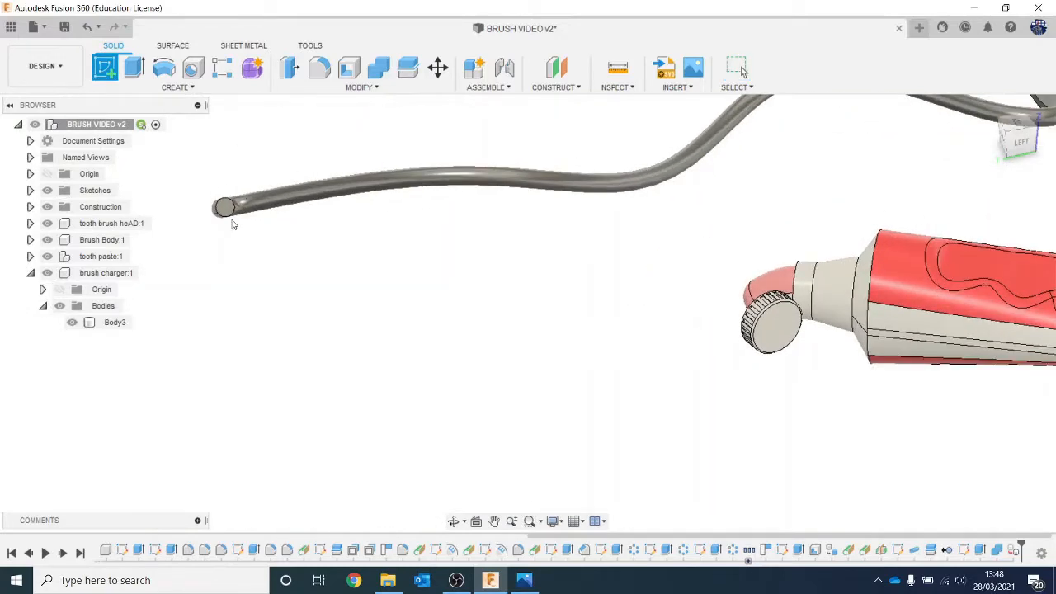
{"action": "left_click", "coordinate": [224, 207]}
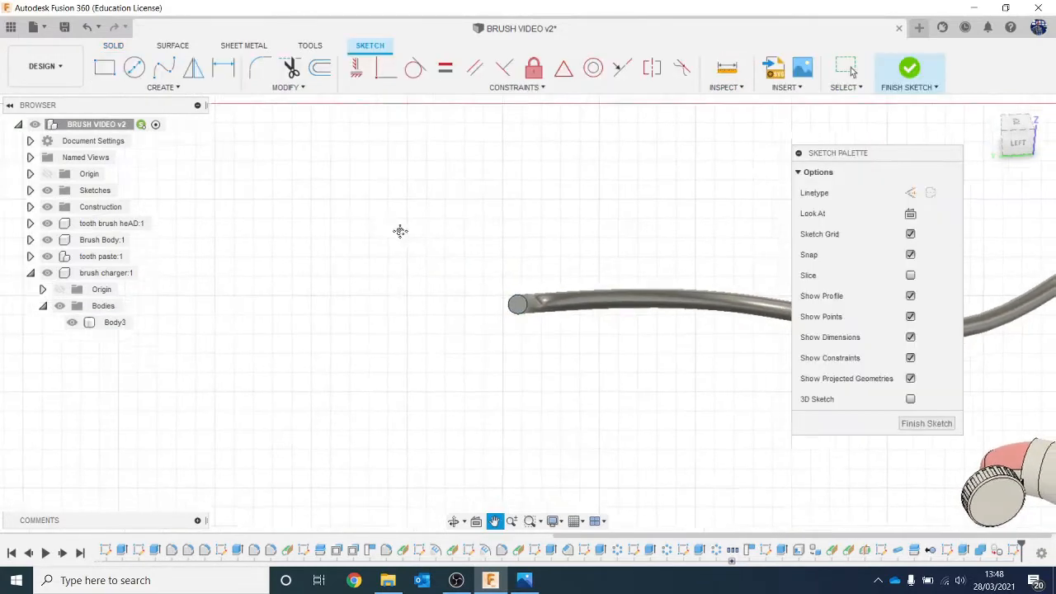
{"action": "left_click", "coordinate": [104, 68]}
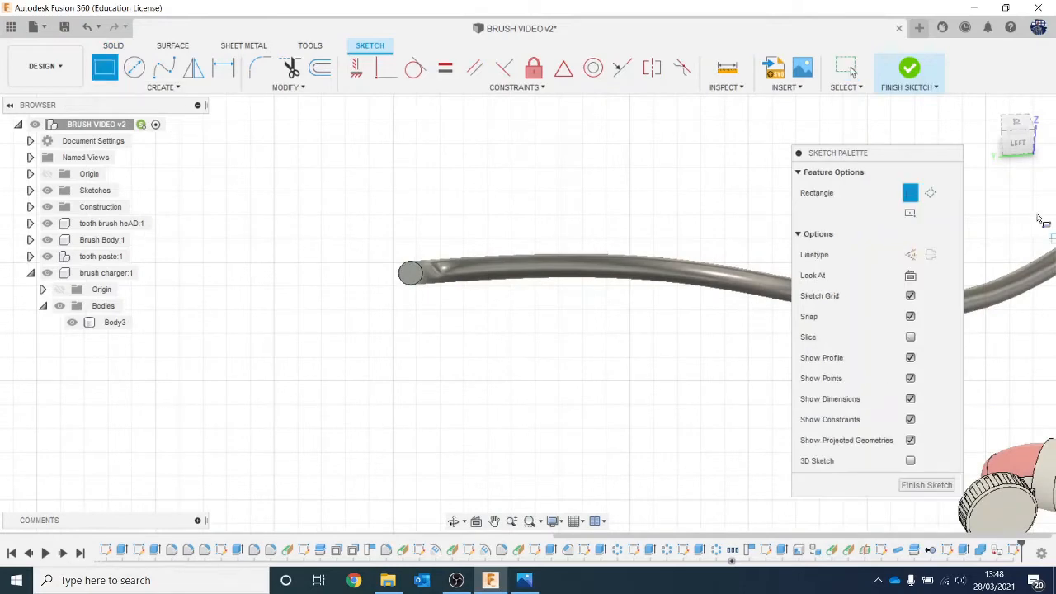
{"action": "left_click", "coordinate": [910, 213]}
{"action": "scroll", "coordinate": [603, 291], "scroll_direction": "up", "scroll_amount": 1}
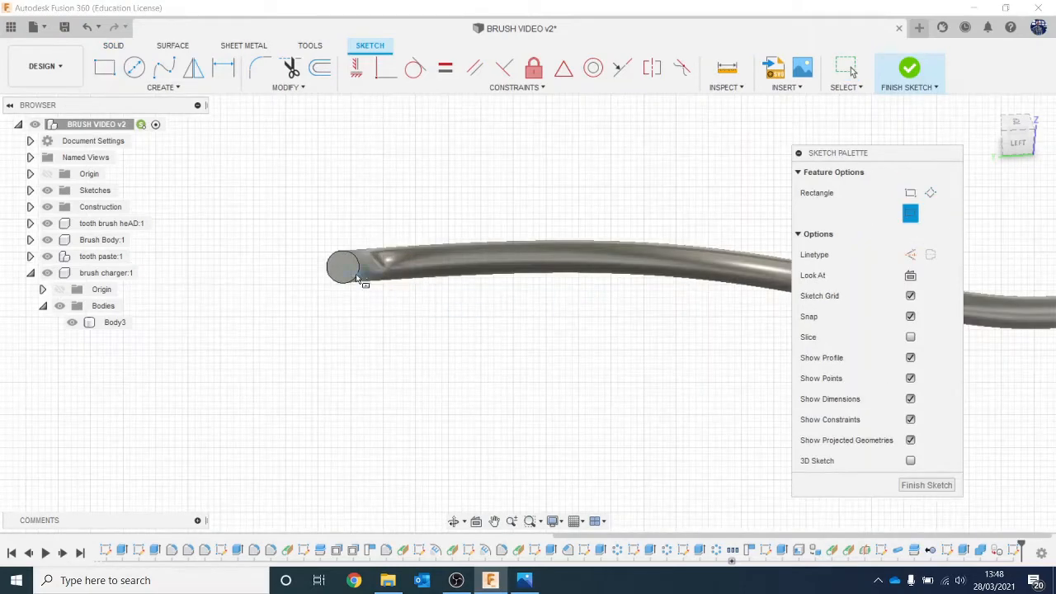
{"action": "left_click", "coordinate": [495, 206]}
{"action": "scroll", "coordinate": [629, 267], "scroll_direction": "down", "scroll_amount": 1}
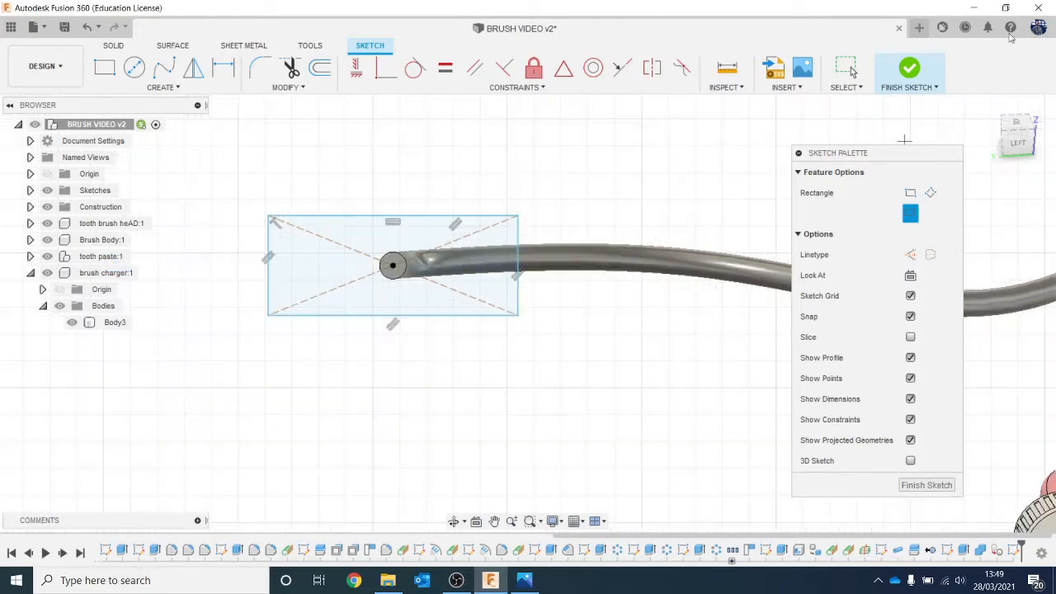
{"action": "left_click", "coordinate": [909, 67]}
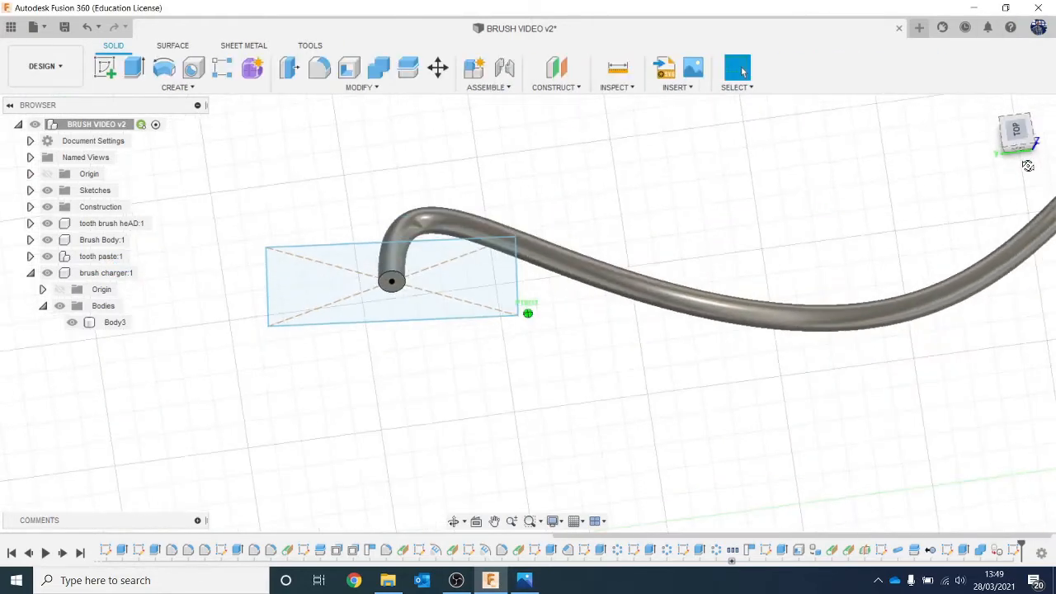
- Extrude the rectangle and its inner circle profile 27.75 mm away from the cable with the Join operation to form the plug block
{"action": "key", "text": "e"}
{"action": "left_click", "coordinate": [454, 283]}
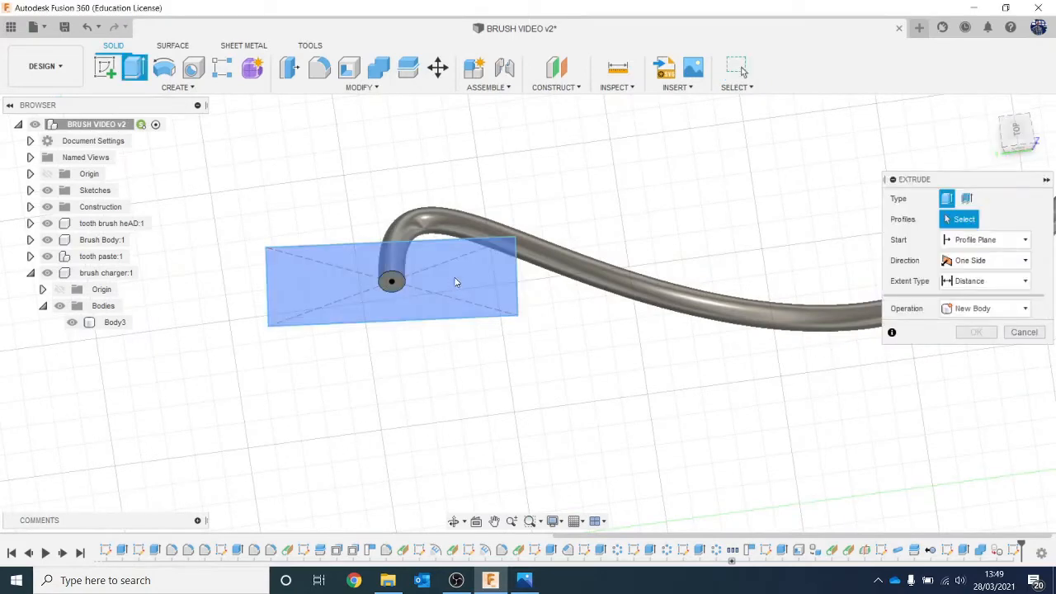
{"action": "left_click_drag", "start_coordinate": [403, 289], "coordinate": [411, 380]}
{"action": "left_click_drag", "start_coordinate": [1019, 133], "coordinate": [1021, 168]}
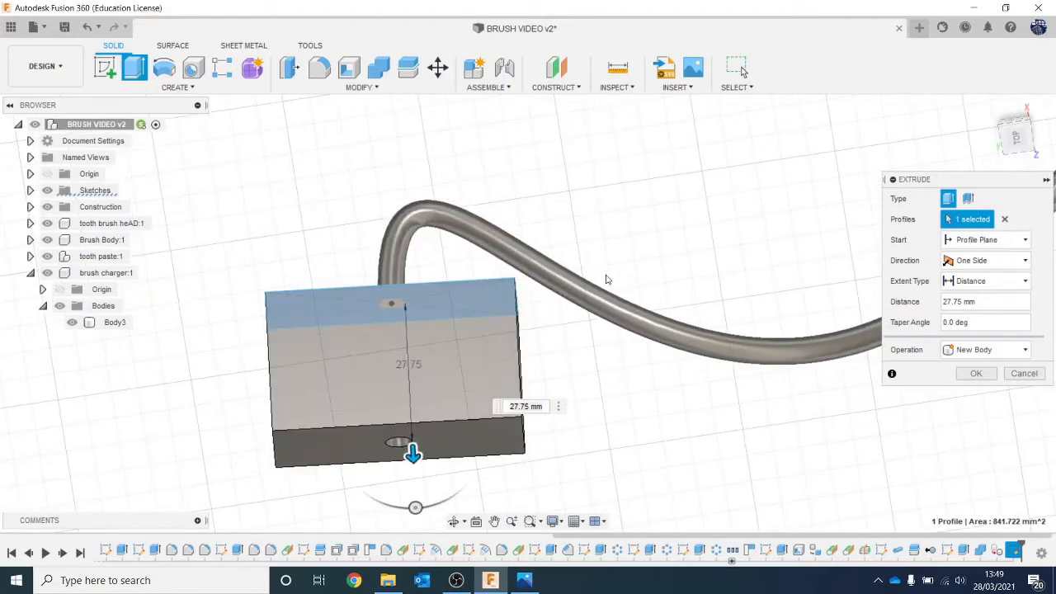
{"action": "scroll", "coordinate": [404, 309], "scroll_direction": "up", "scroll_amount": 2}
{"action": "left_click", "coordinate": [391, 311]}
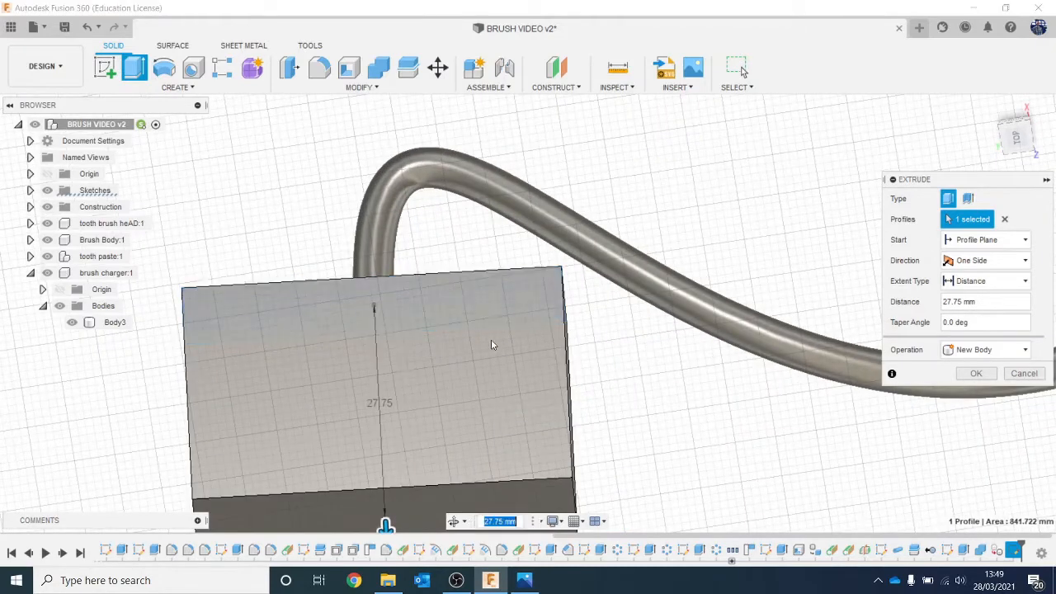
{"action": "scroll", "coordinate": [532, 339], "scroll_direction": "down", "scroll_amount": 2}
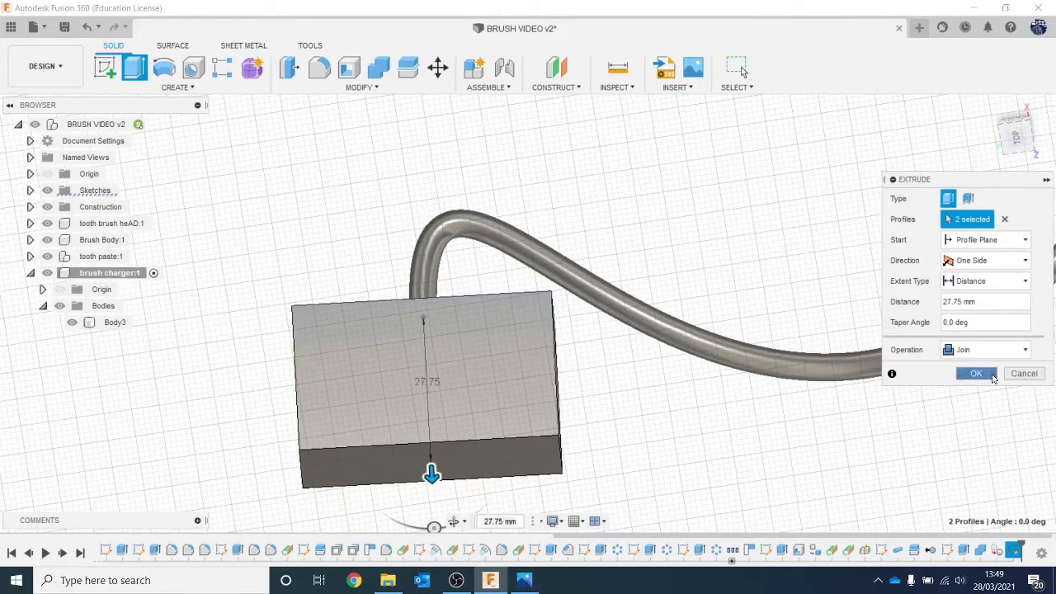
{"action": "left_click", "coordinate": [993, 376]}
- Fillet the plug block's two corner edges on the cable side with a 19.547 mm radius
{"action": "mouse_move", "coordinate": [528, 312]}
{"action": "middle_mouse_down", "text": "shift"}
{"action": "mouse_move", "coordinate": [474, 342]}
{"action": "mouse_move", "coordinate": [445, 298]}
{"action": "mouse_move", "coordinate": [450, 289]}
{"action": "mouse_move", "coordinate": [962, 184]}
{"action": "mouse_move", "coordinate": [809, 144]}
{"action": "middle_mouse_up", "text": "shift"}
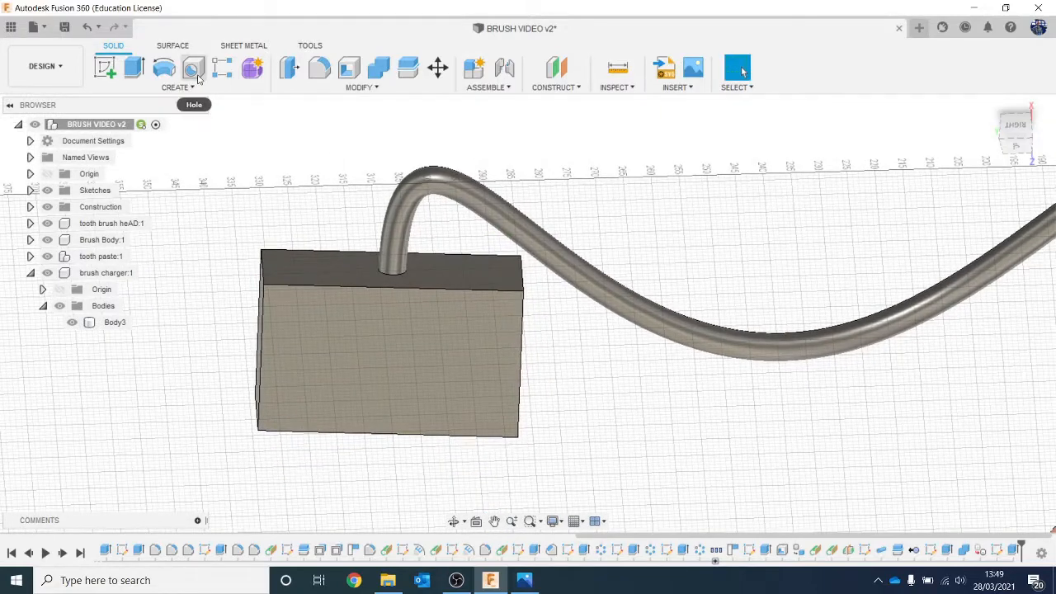
{"action": "left_click", "coordinate": [320, 68]}
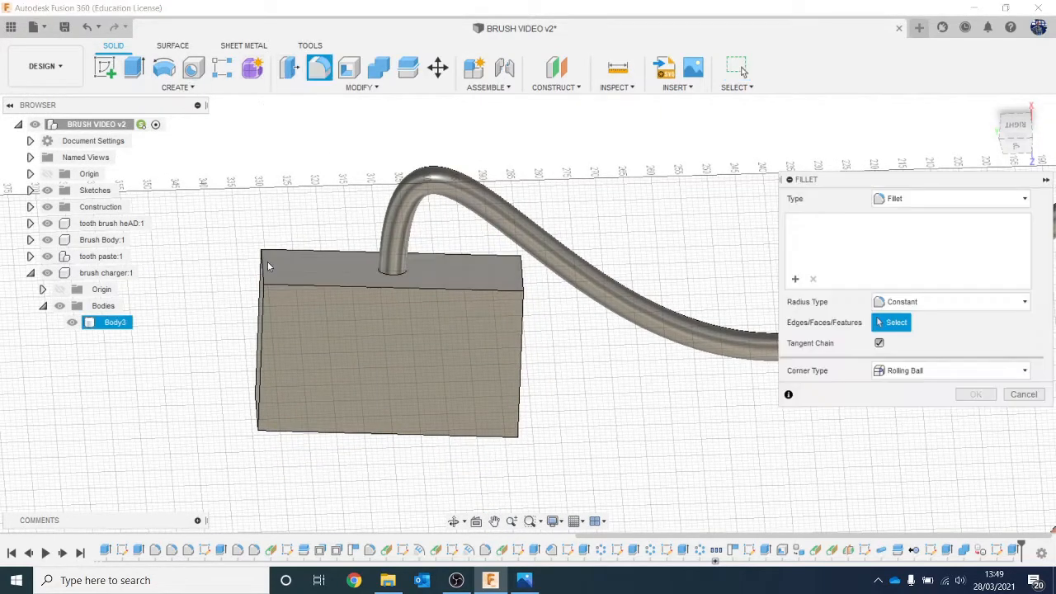
{"action": "left_click", "coordinate": [521, 281]}
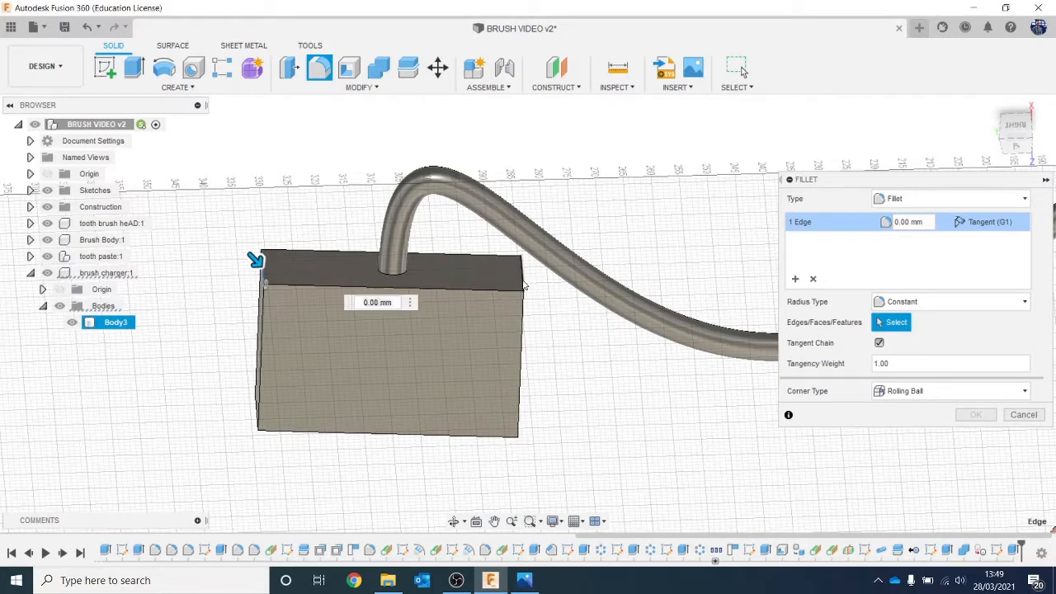
{"action": "left_click", "coordinate": [258, 262]}
{"action": "left_click_drag", "start_coordinate": [533, 275], "coordinate": [498, 304]}
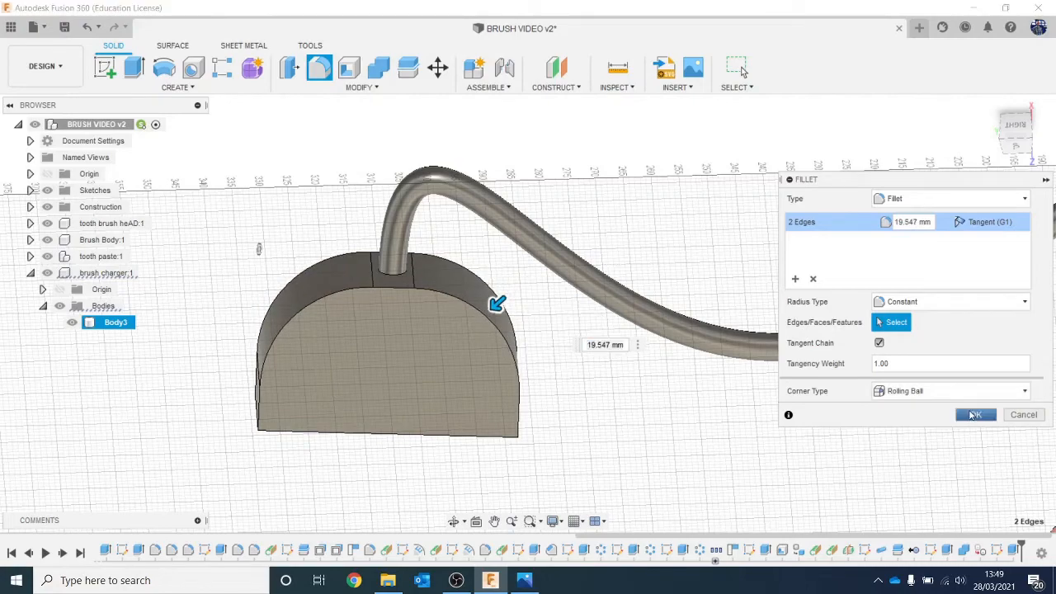
{"action": "left_click", "coordinate": [976, 414]}
- Fillet the outlines of both arched faces and the two remaining corner edges of the plug with a 2 mm radius
{"action": "left_click", "coordinate": [1022, 148]}
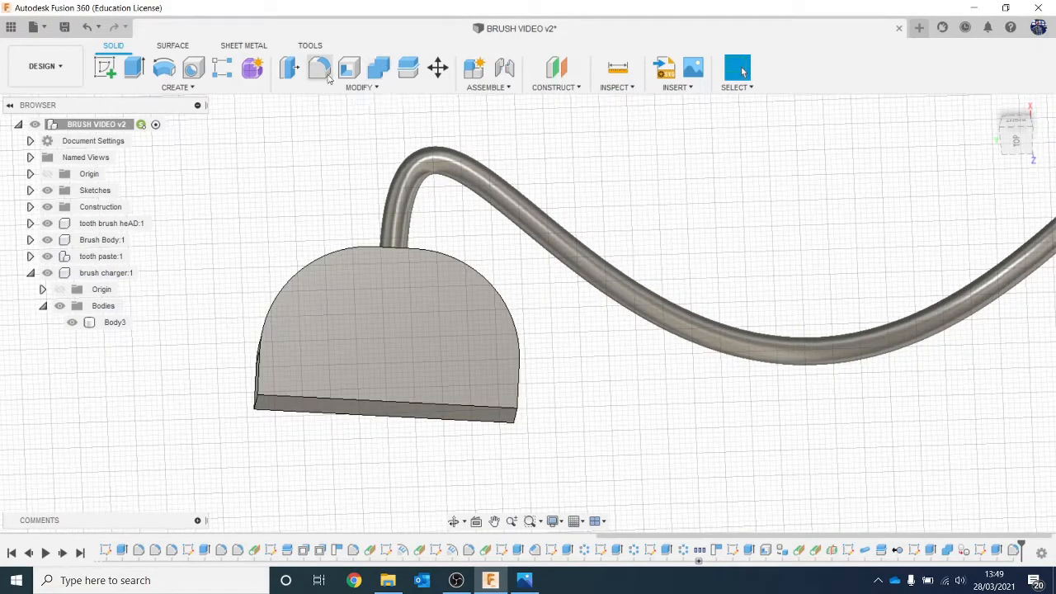
{"action": "key", "text": "f"}
{"action": "left_click", "coordinate": [346, 247]}
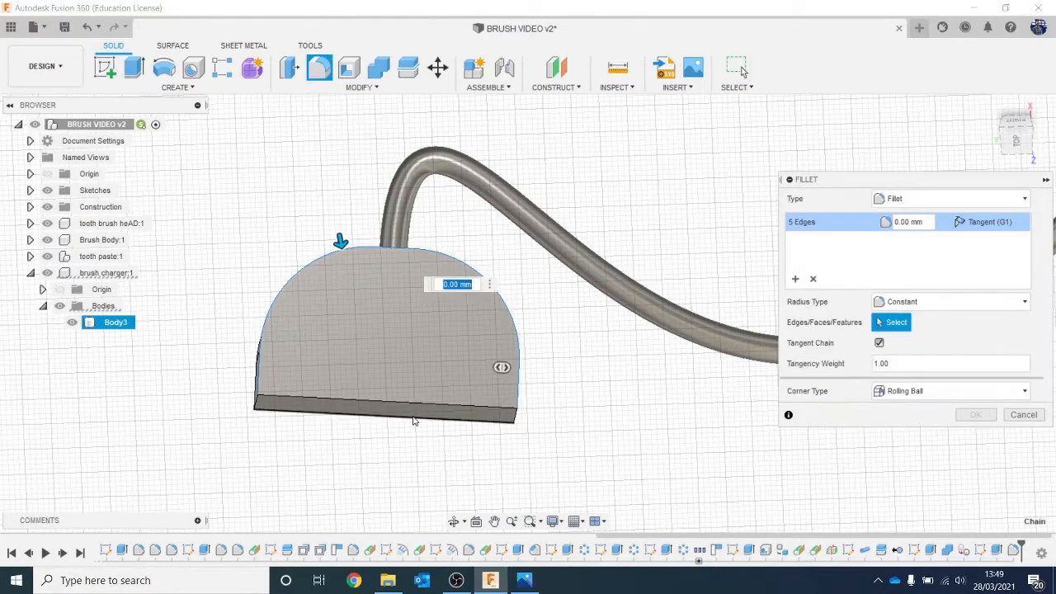
{"action": "left_click", "coordinate": [423, 411]}
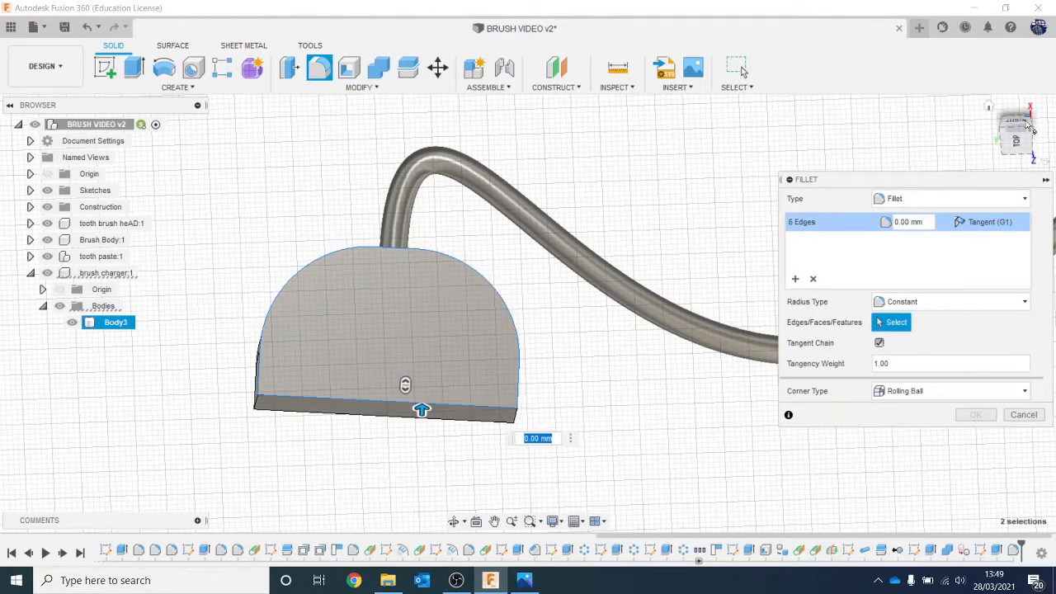
{"action": "left_click_drag", "start_coordinate": [1023, 126], "coordinate": [1017, 148]}
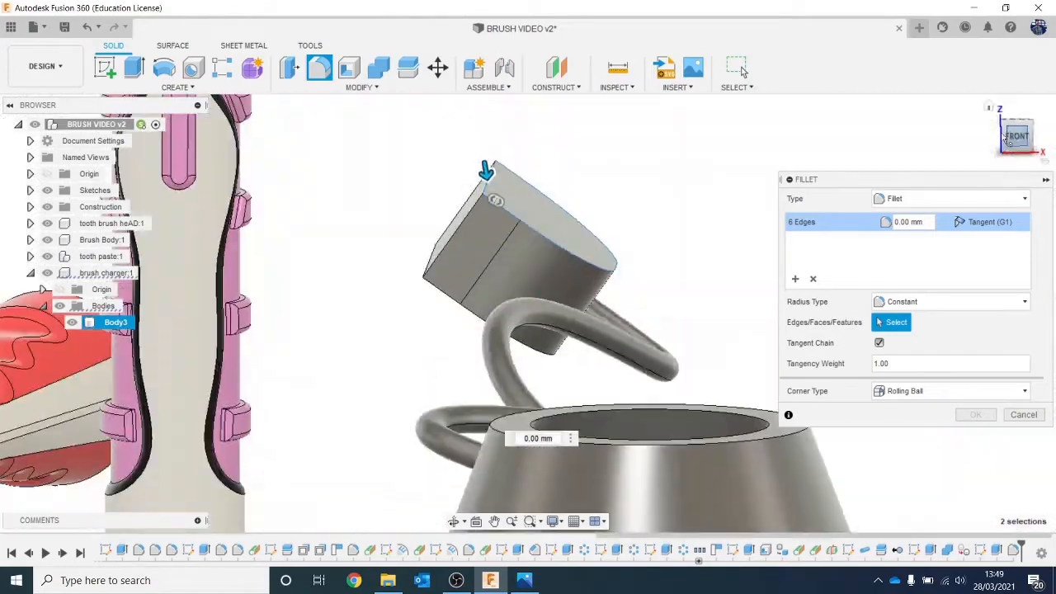
{"action": "left_click", "coordinate": [451, 311]}
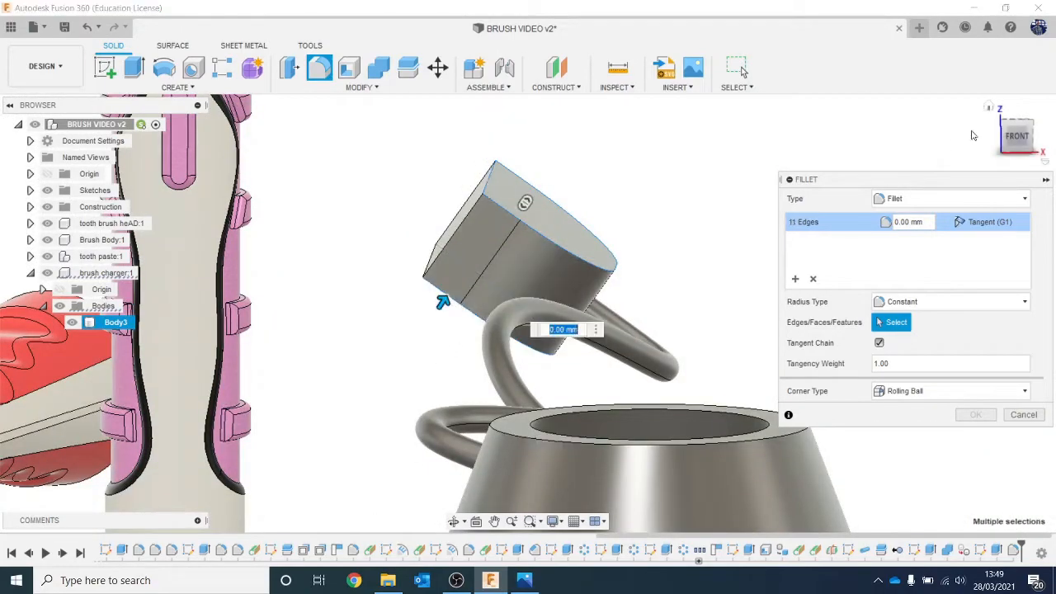
{"action": "left_click", "coordinate": [1027, 139]}
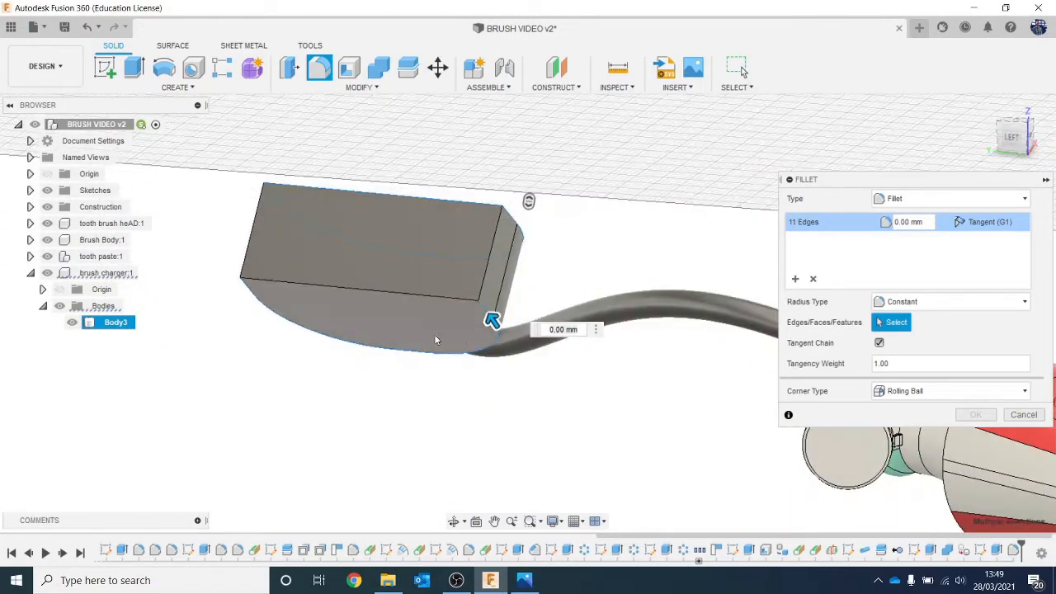
{"action": "left_click", "coordinate": [429, 299]}
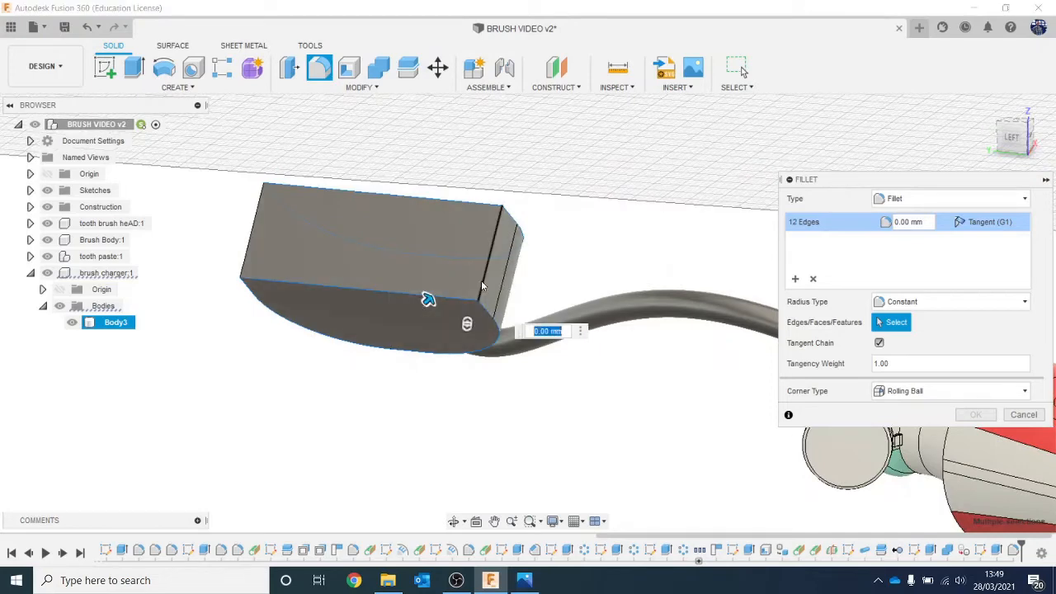
{"action": "left_click", "coordinate": [250, 261]}
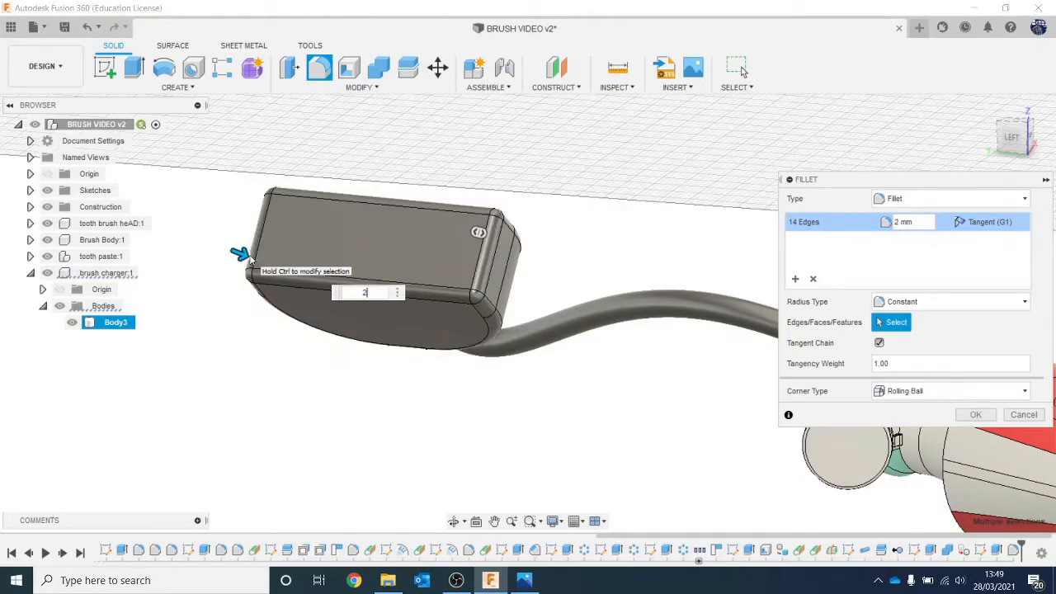
{"action": "key", "text": "Return"}
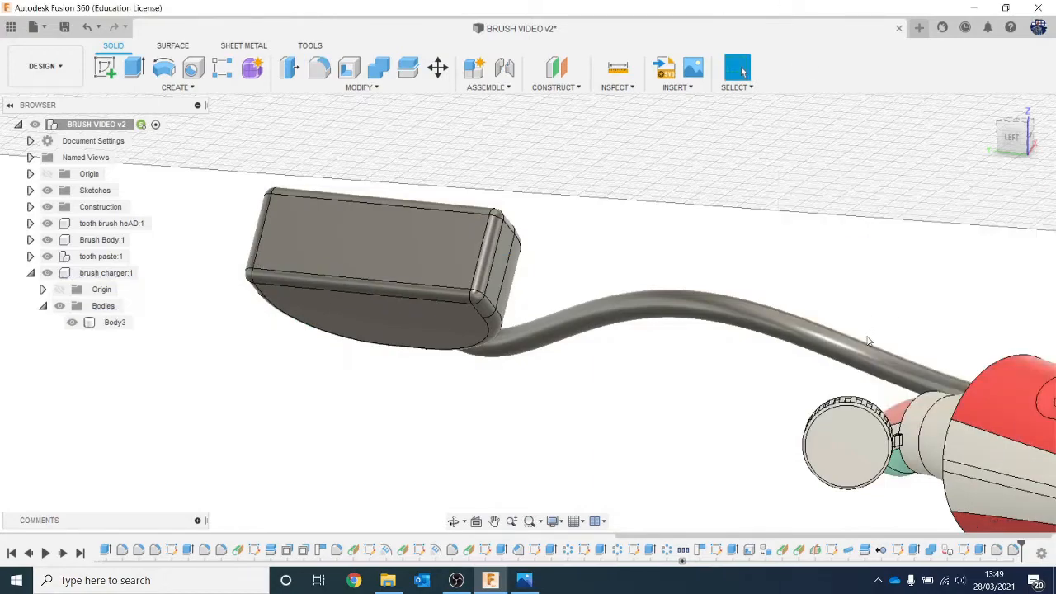
- Start a sketch on the plug's flat end face and draw a horizontal construction line between the midpoints of its two short edges
{"action": "scroll", "coordinate": [869, 341], "scroll_direction": "down", "scroll_amount": 3}
{"action": "left_click_drag", "start_coordinate": [1011, 137], "coordinate": [1017, 131]}
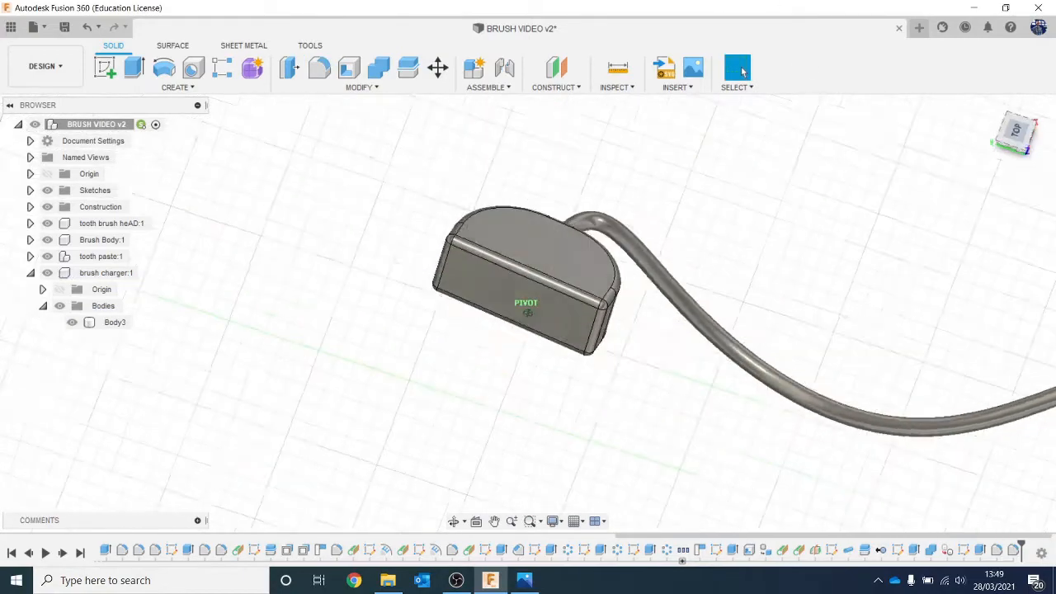
{"action": "middle_click_drag", "start_coordinate": [526, 303], "coordinate": [470, 245], "text": "shift"}
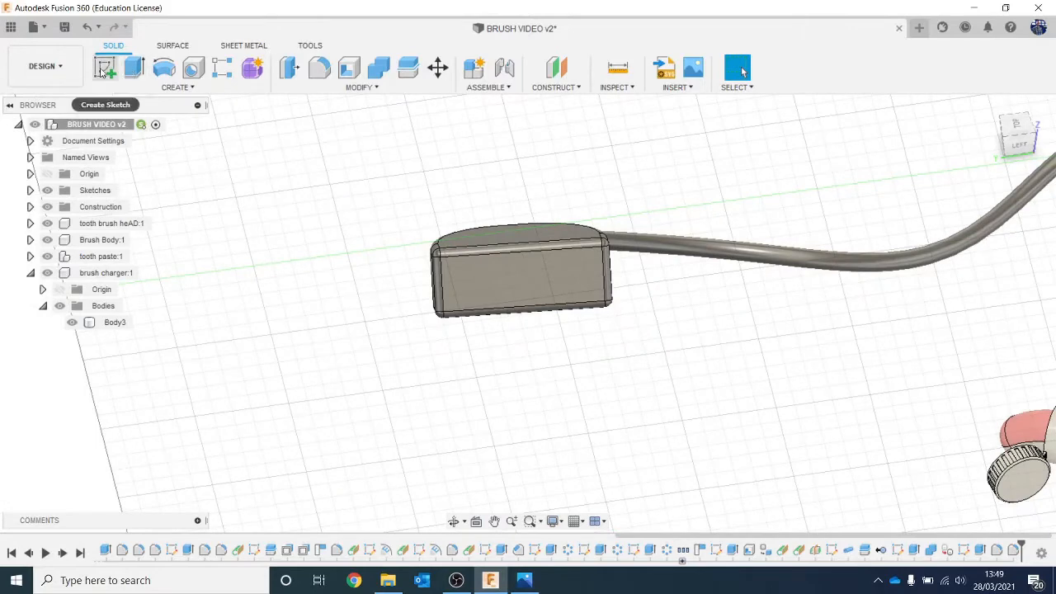
{"action": "left_click", "coordinate": [104, 67]}
{"action": "left_click", "coordinate": [546, 284]}
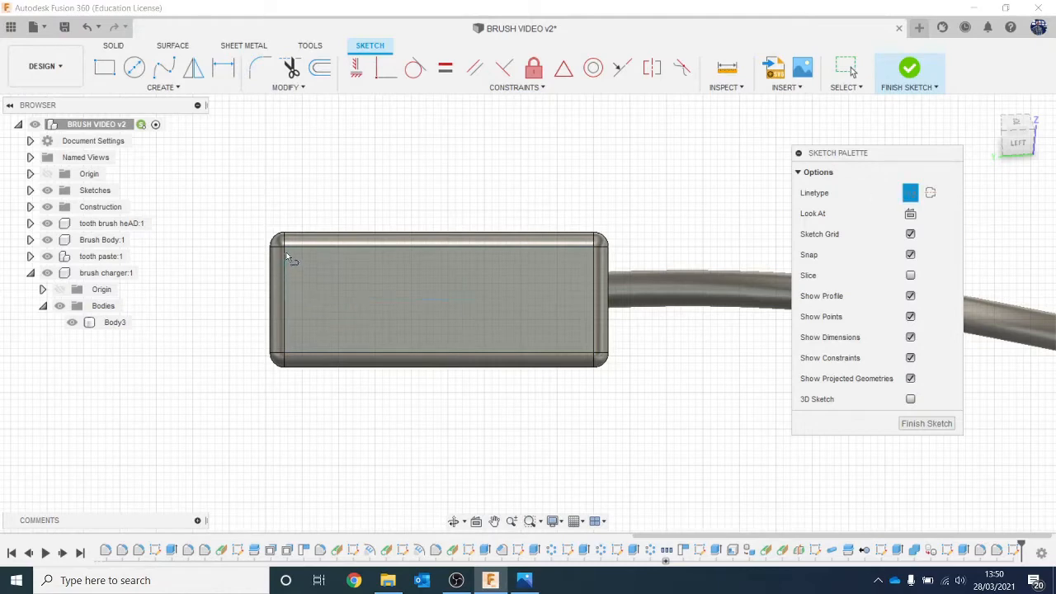
{"action": "left_click", "coordinate": [283, 299]}
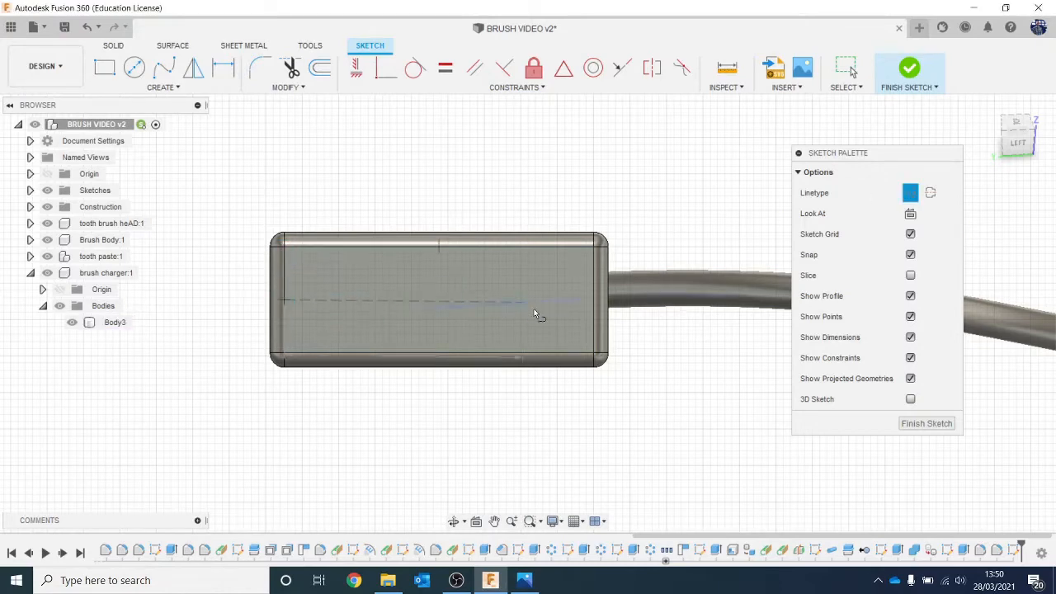
{"action": "left_click", "coordinate": [586, 299]}
{"action": "key", "text": "Escape"}
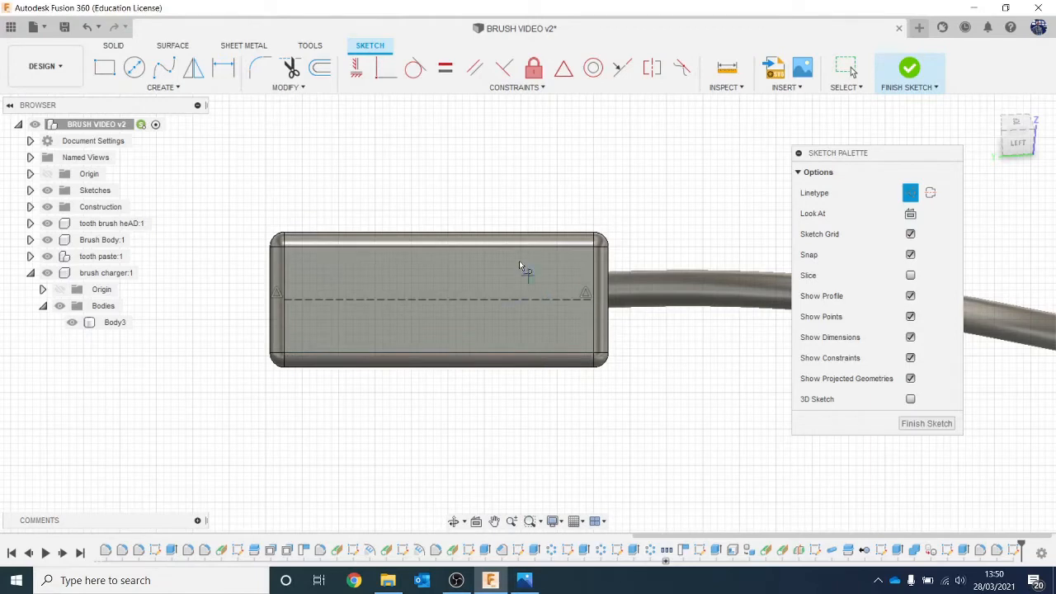
- Draw a vertical construction line between the long edges' midpoints and trim the horizontal line's half nearest the cable
{"action": "left_click", "coordinate": [439, 244]}
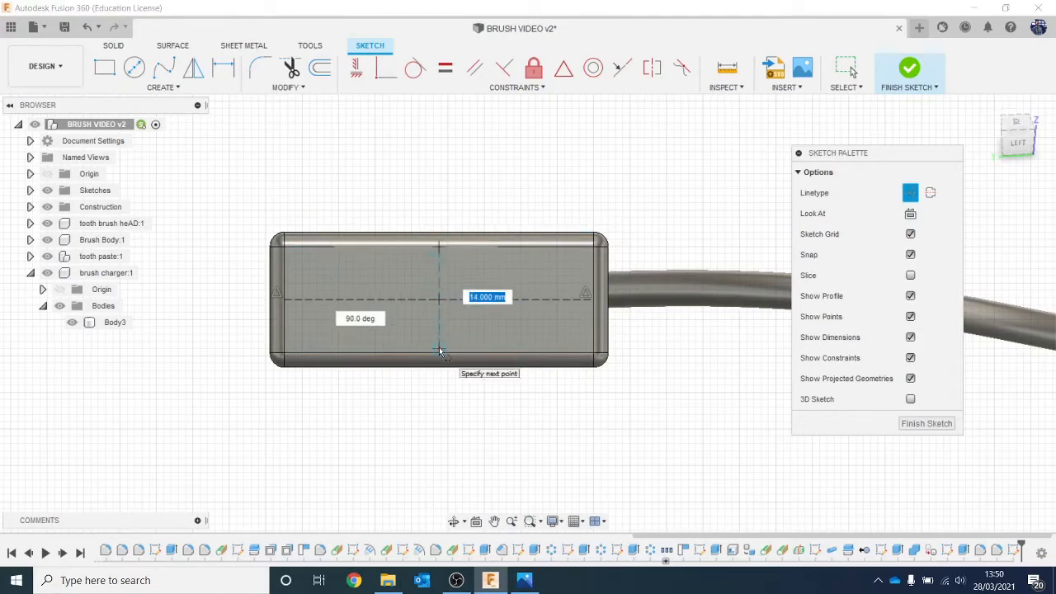
{"action": "left_click", "coordinate": [440, 352]}
{"action": "key", "text": "Escape"}
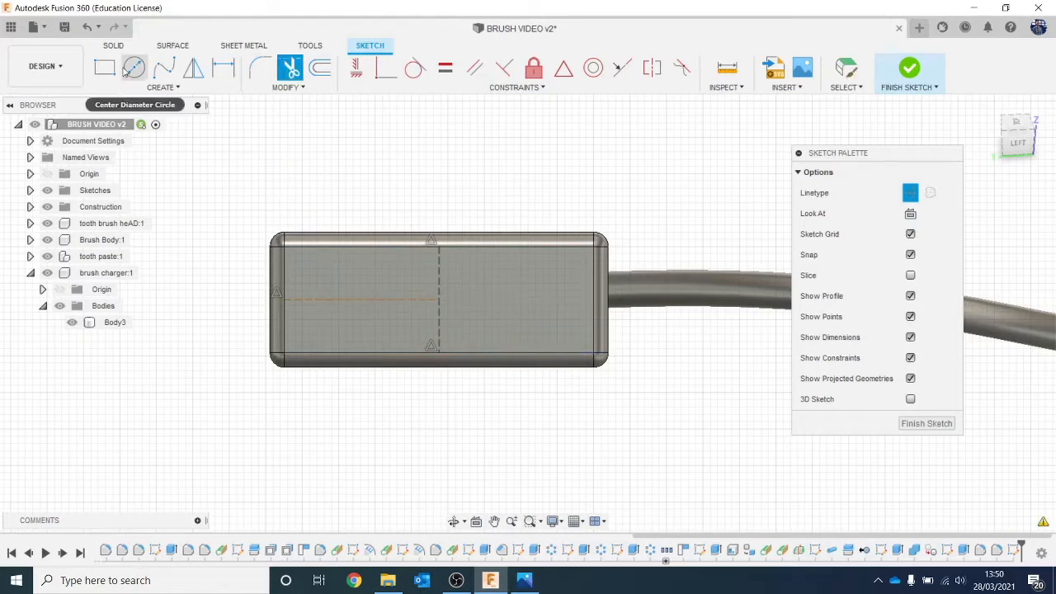
- Draw a circle about 6.6 mm in diameter centred on the midpoint of the horizontal construction line
{"action": "left_click", "coordinate": [134, 67]}
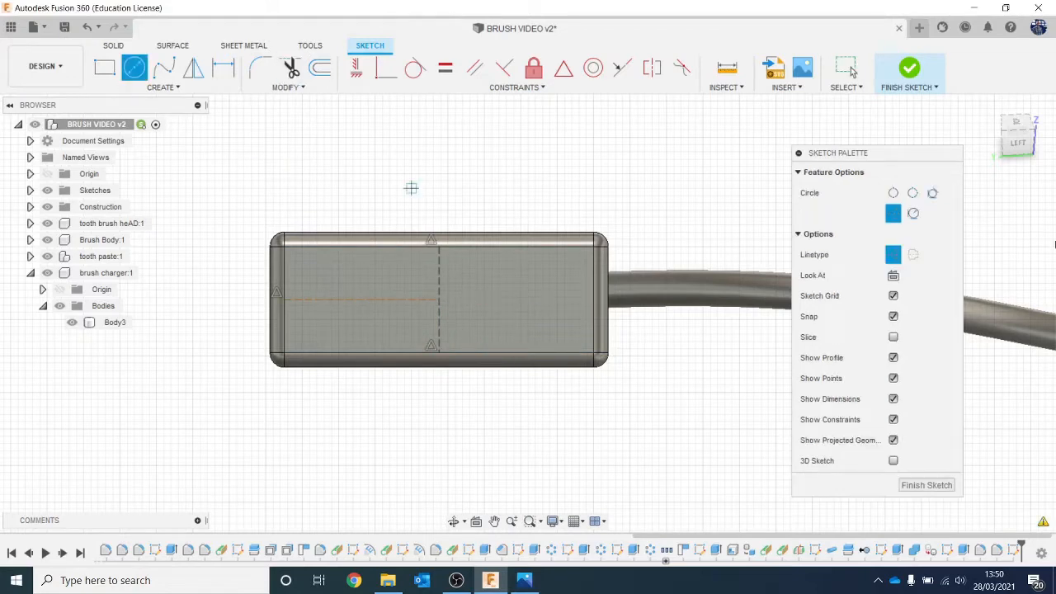
{"action": "left_click", "coordinate": [898, 258]}
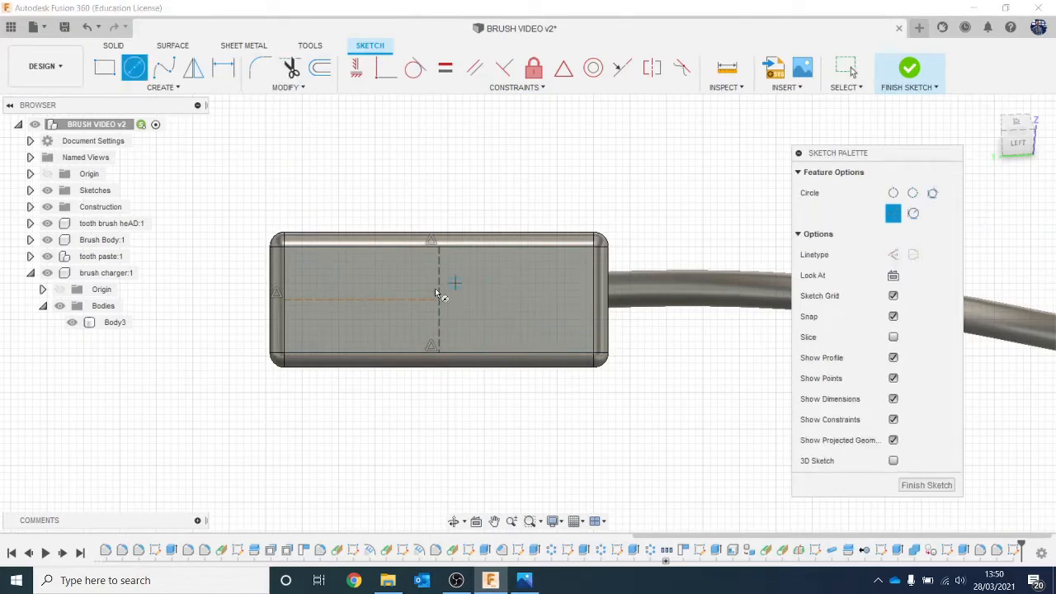
{"action": "left_click", "coordinate": [362, 300]}
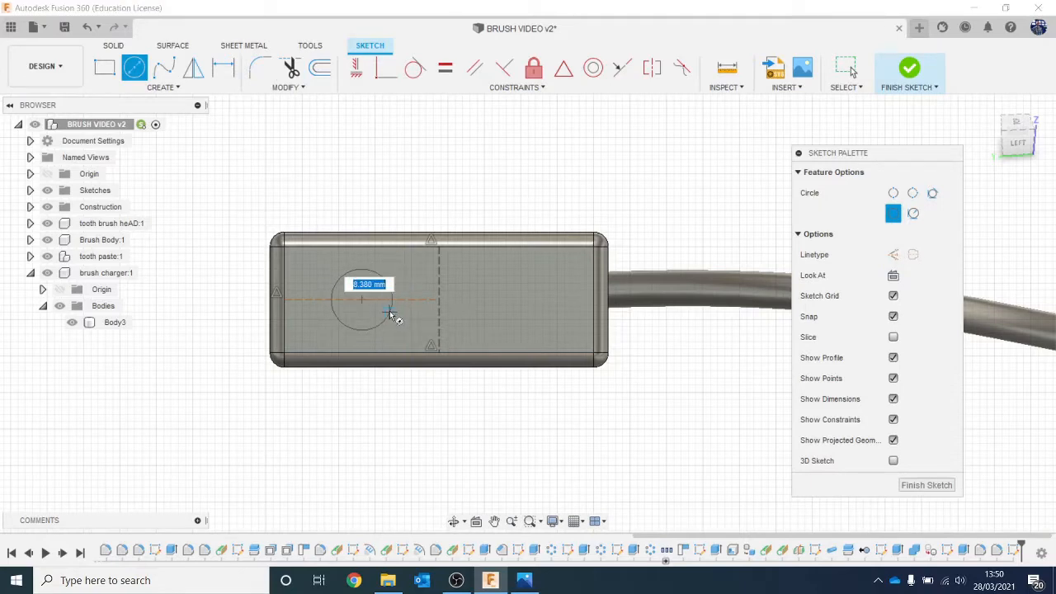
{"action": "left_click", "coordinate": [382, 312]}
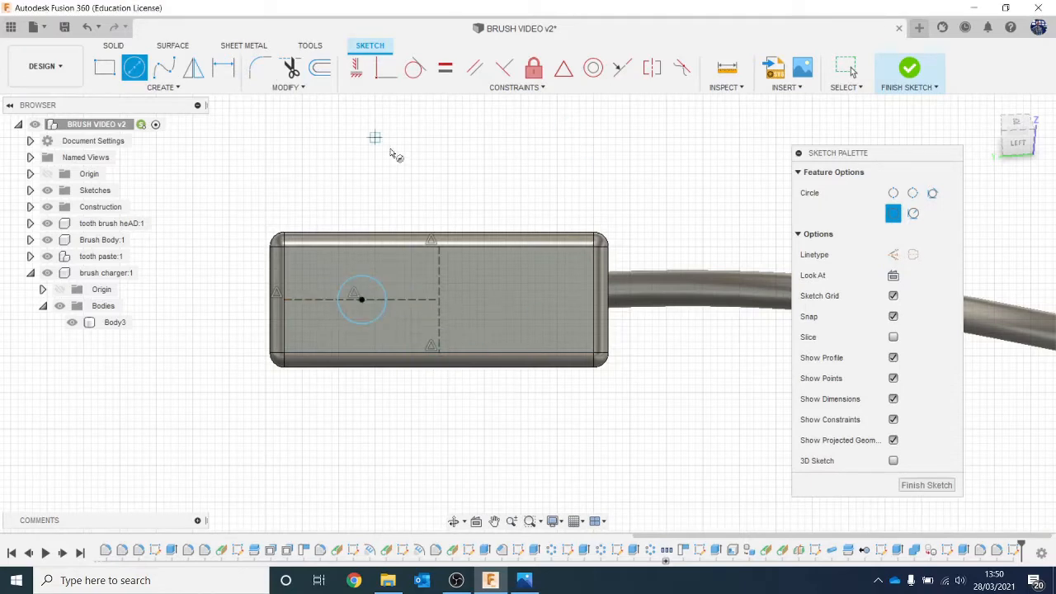
- Mirror the circle across the vertical construction line to the other half of the plug's end face
{"action": "left_click", "coordinate": [162, 87]}
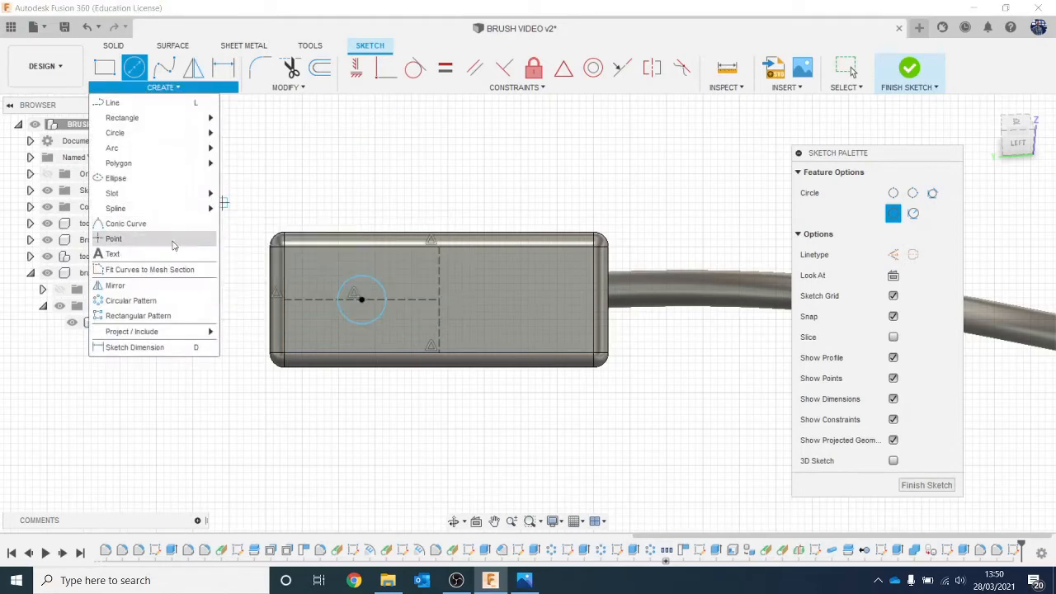
{"action": "left_click", "coordinate": [171, 286]}
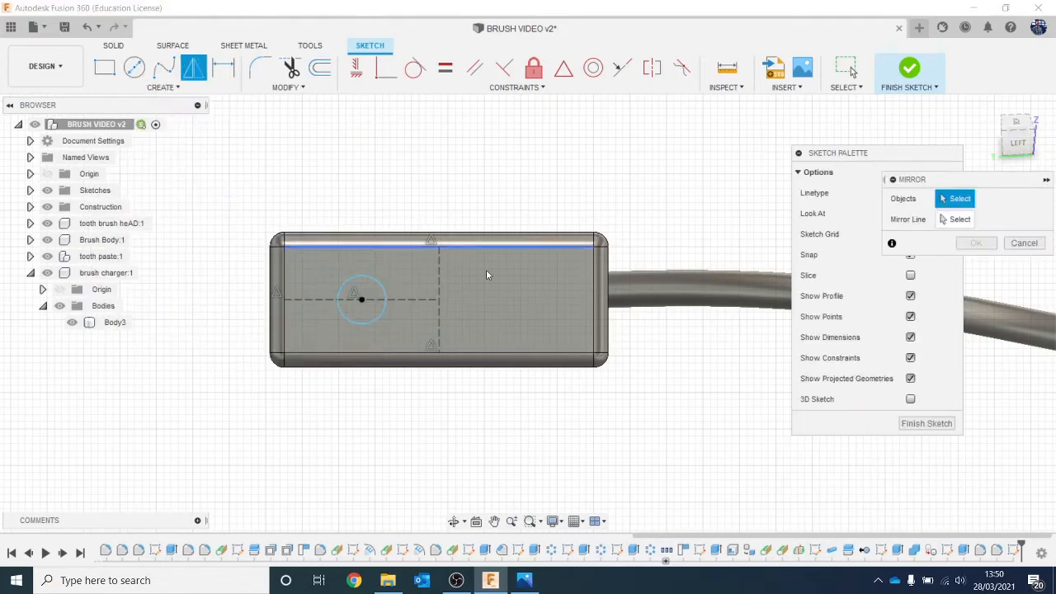
{"action": "left_click", "coordinate": [371, 279]}
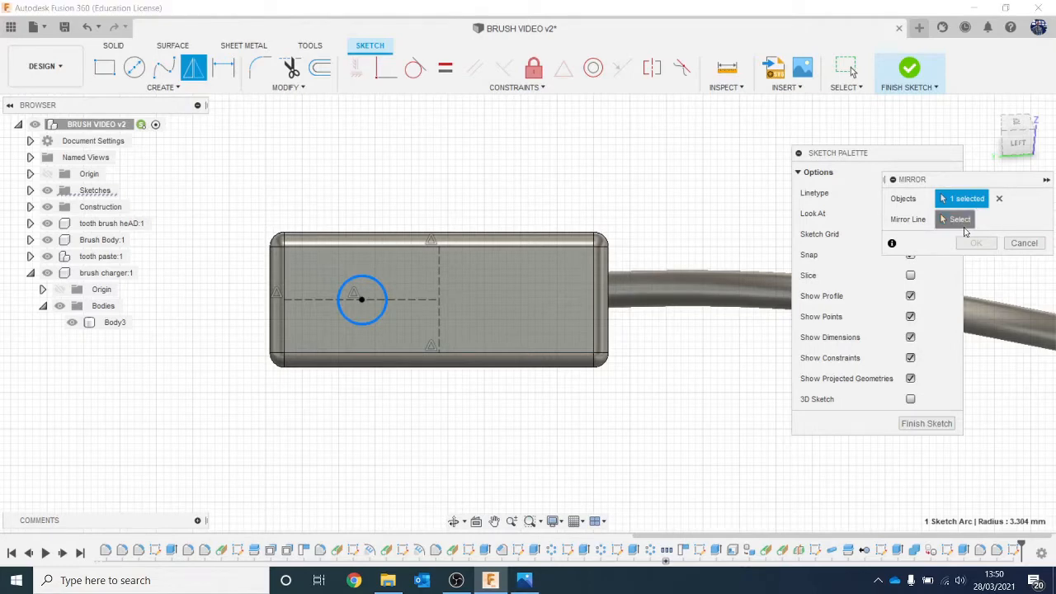
{"action": "left_click", "coordinate": [442, 307]}
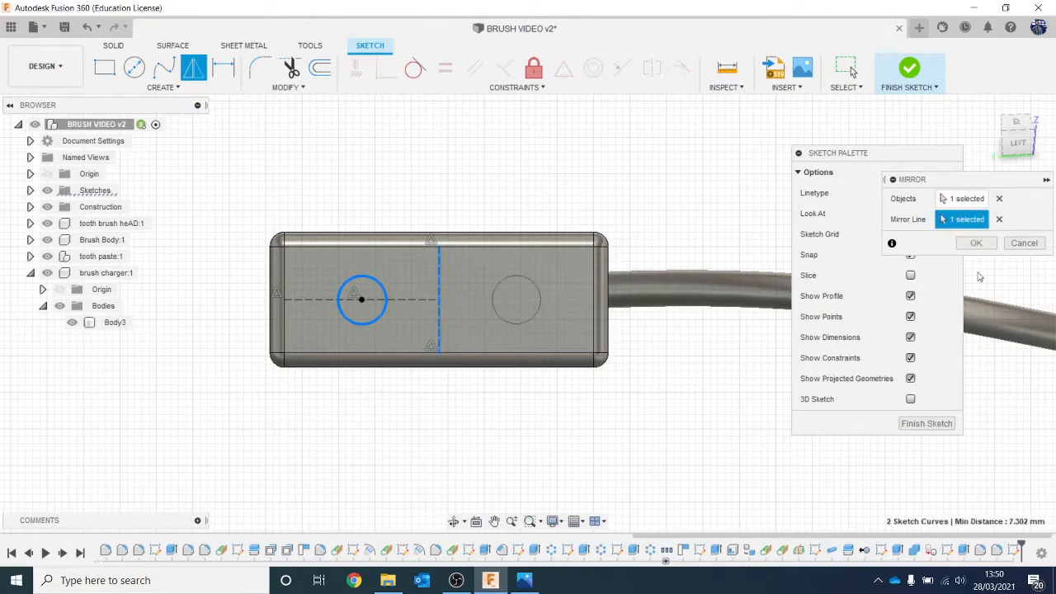
{"action": "left_click", "coordinate": [976, 243]}
{"action": "scroll", "coordinate": [630, 308], "scroll_direction": "down", "scroll_amount": 1}
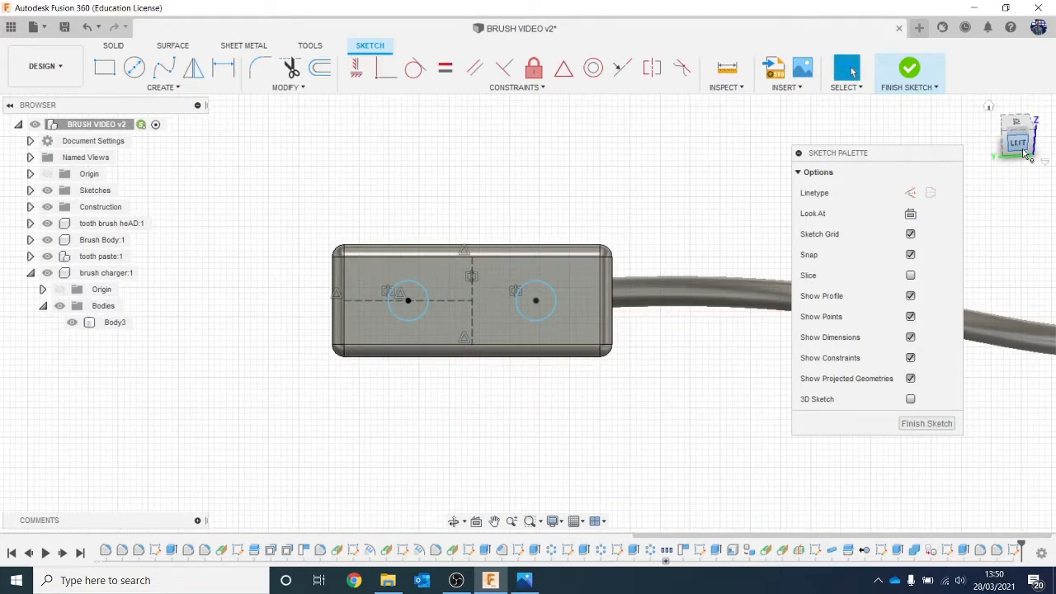
- Extrude both circles 29.233 mm outward from the plug's end face as pins, joined to the charger body
{"action": "left_click_drag", "start_coordinate": [1025, 149], "coordinate": [1019, 170]}
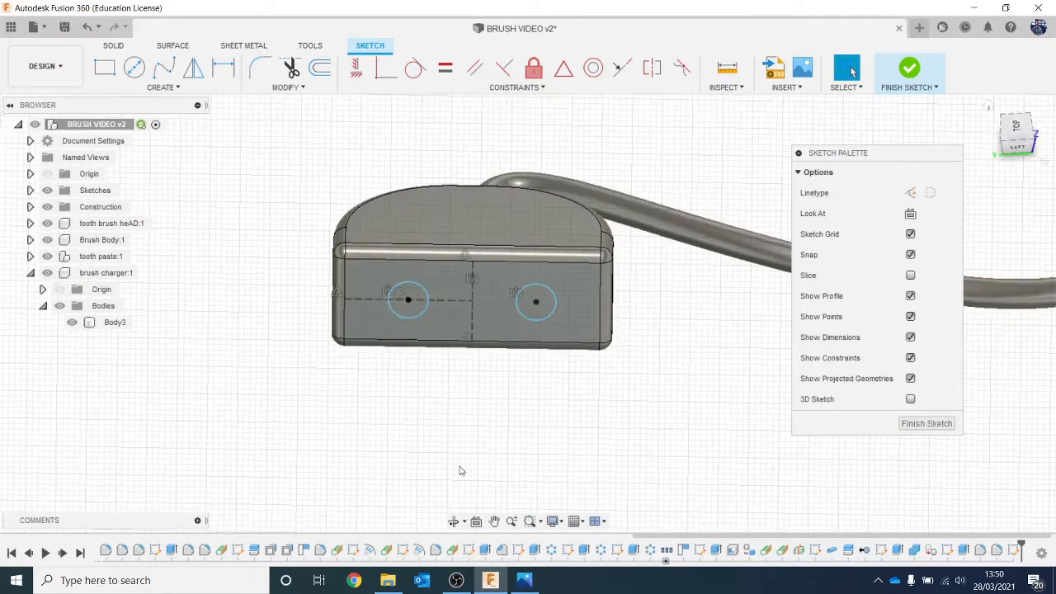
{"action": "key", "text": "e"}
{"action": "left_click", "coordinate": [389, 330]}
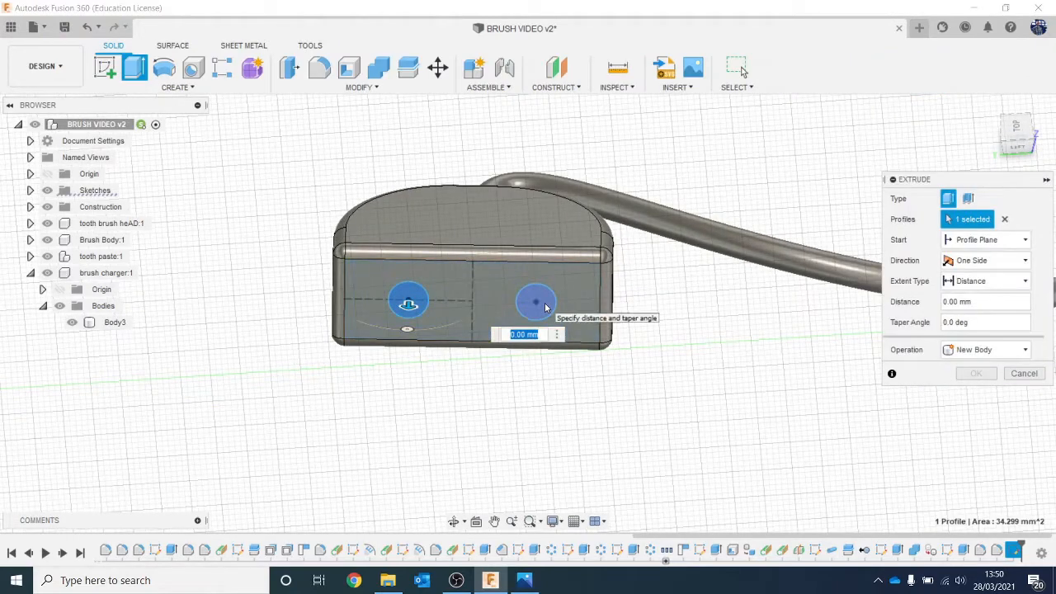
{"action": "left_click", "coordinate": [536, 304]}
{"action": "left_click_drag", "start_coordinate": [537, 309], "coordinate": [534, 376]}
{"action": "left_click_drag", "start_coordinate": [1017, 138], "coordinate": [1022, 169]}
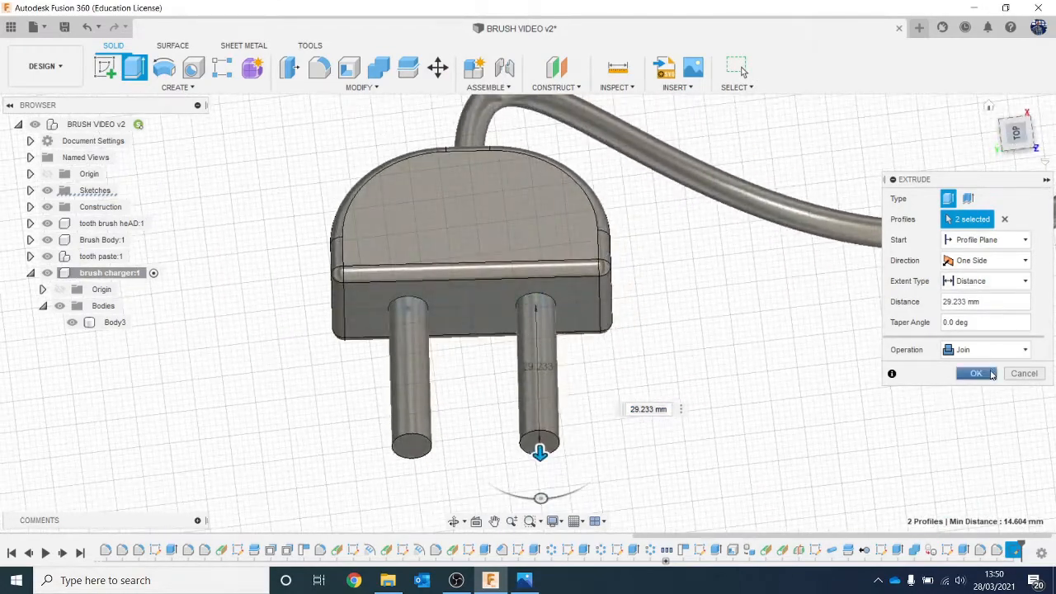
{"action": "left_click", "coordinate": [976, 373]}
- Round the end faces of both plug pins with a 3.06 mm fillet
{"action": "middle_click_drag", "start_coordinate": [801, 361], "coordinate": [771, 253]}
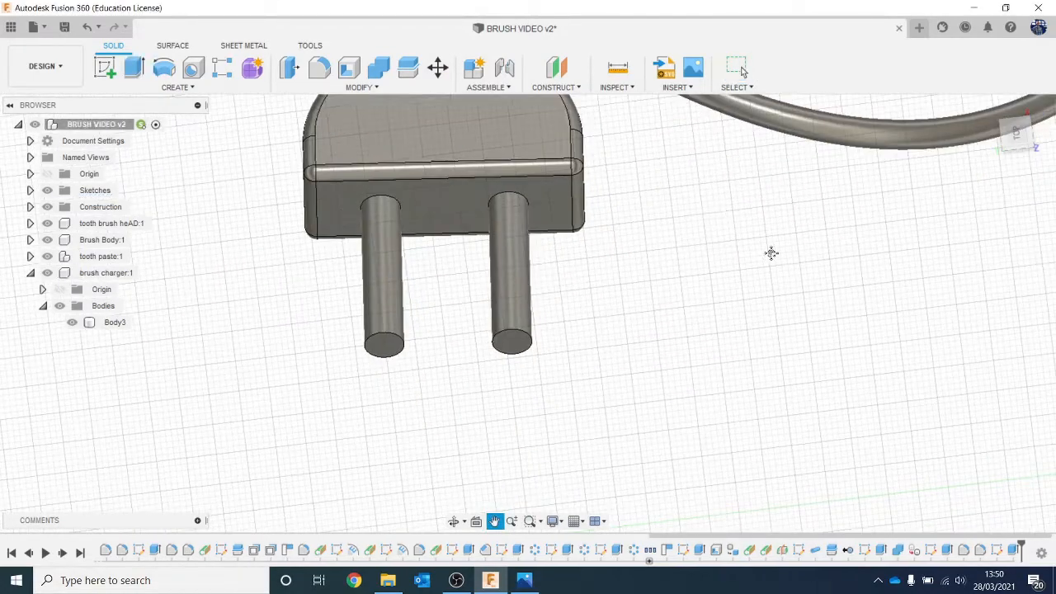
{"action": "left_click", "coordinate": [328, 74]}
{"action": "left_click", "coordinate": [394, 345]}
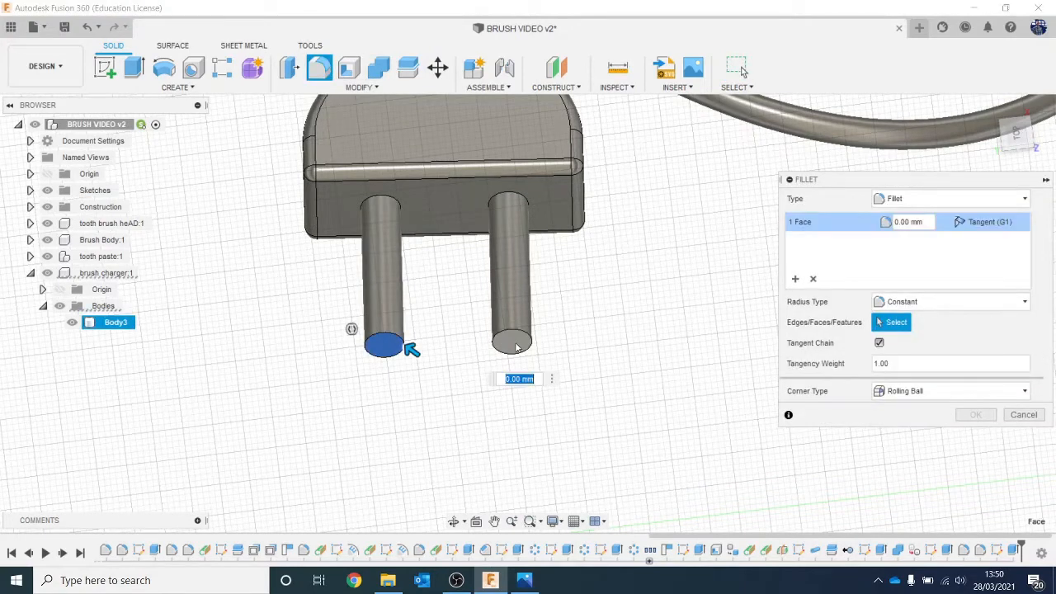
{"action": "left_click", "coordinate": [528, 342]}
{"action": "left_click_drag", "start_coordinate": [538, 347], "coordinate": [533, 343]}
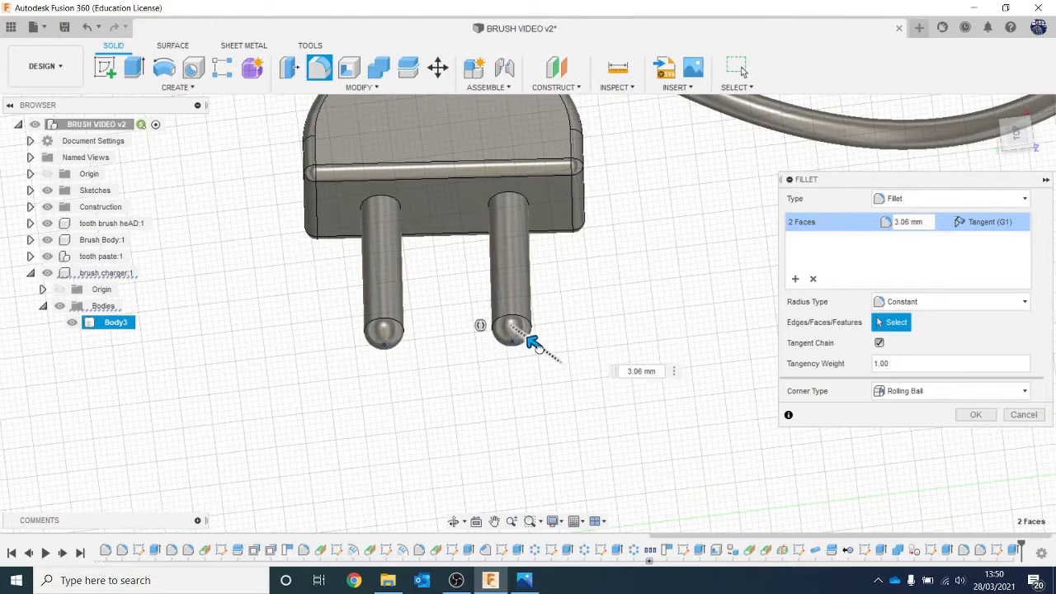
{"action": "left_click", "coordinate": [975, 415]}
{"action": "scroll", "coordinate": [842, 288], "scroll_direction": "down", "scroll_amount": 5}
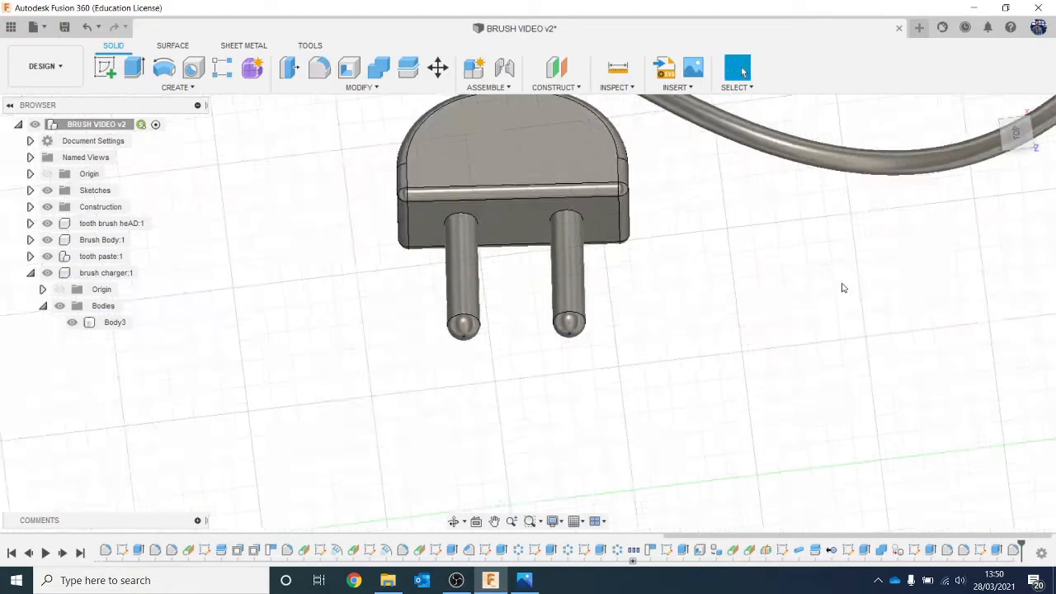
- Apply the ABS (White) appearance to the entire brush charger body
{"action": "left_click", "coordinate": [988, 108]}
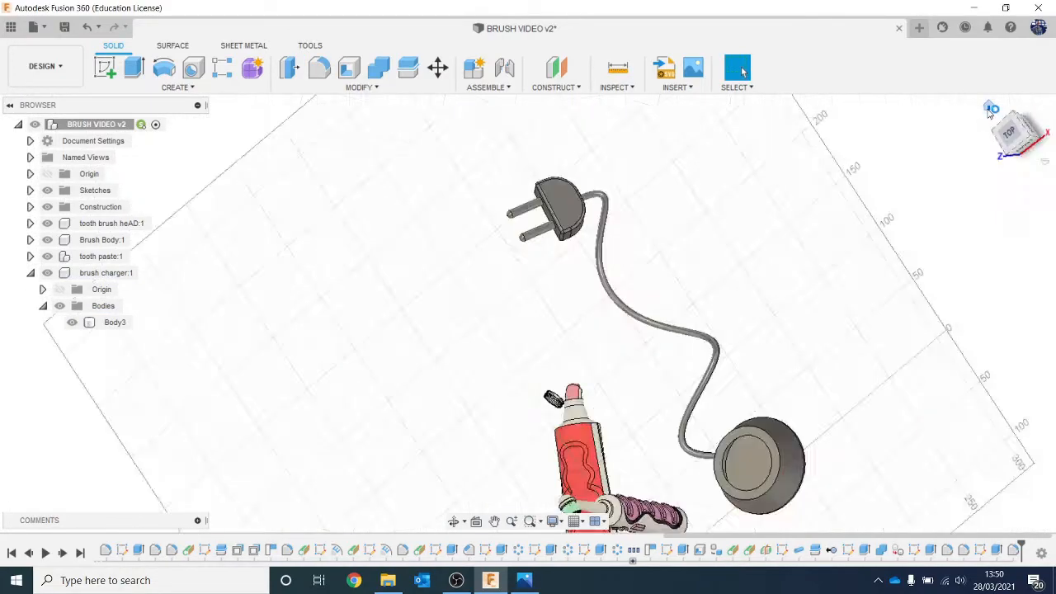
{"action": "scroll", "coordinate": [860, 247], "scroll_direction": "up", "scroll_amount": 4}
{"action": "middle_click_drag", "start_coordinate": [763, 246], "coordinate": [778, 172]}
{"action": "scroll", "coordinate": [745, 283], "scroll_direction": "down", "scroll_amount": 3}
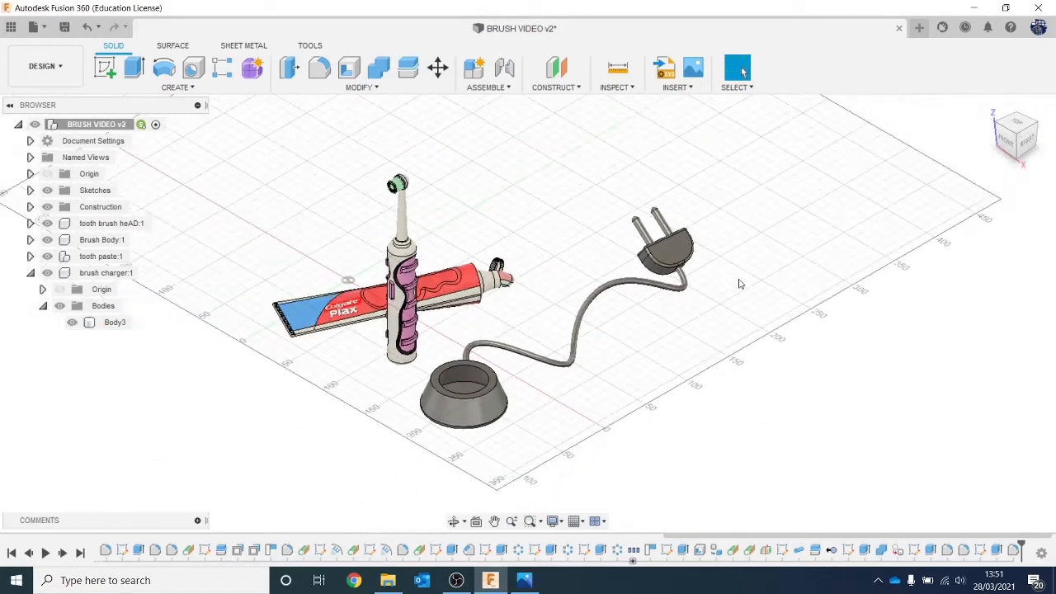
{"action": "middle_click_drag", "start_coordinate": [740, 284], "coordinate": [788, 196]}
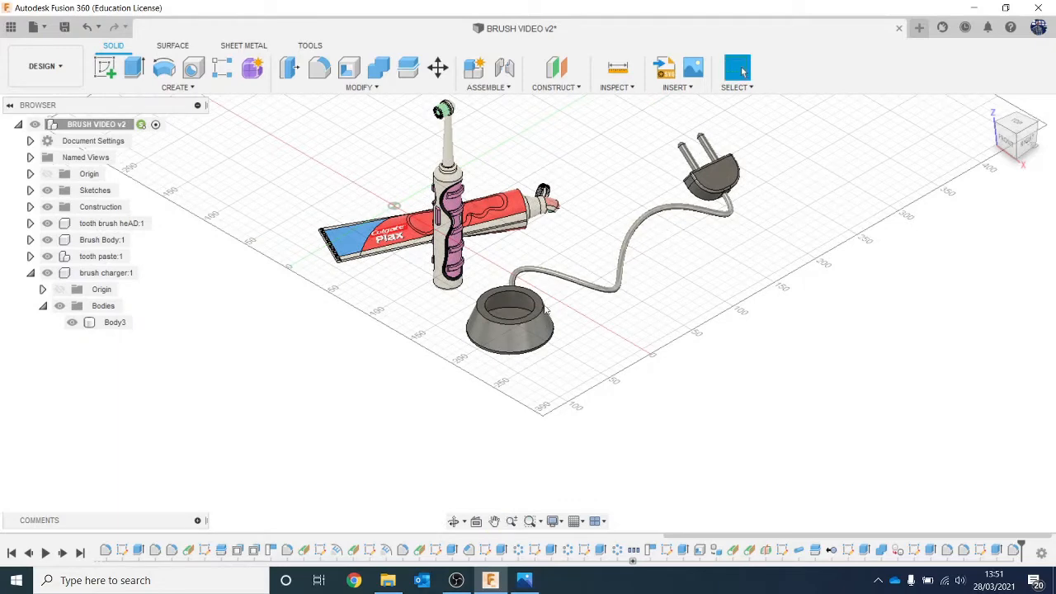
{"action": "left_click", "coordinate": [579, 290]}
{"action": "left_click", "coordinate": [579, 324]}
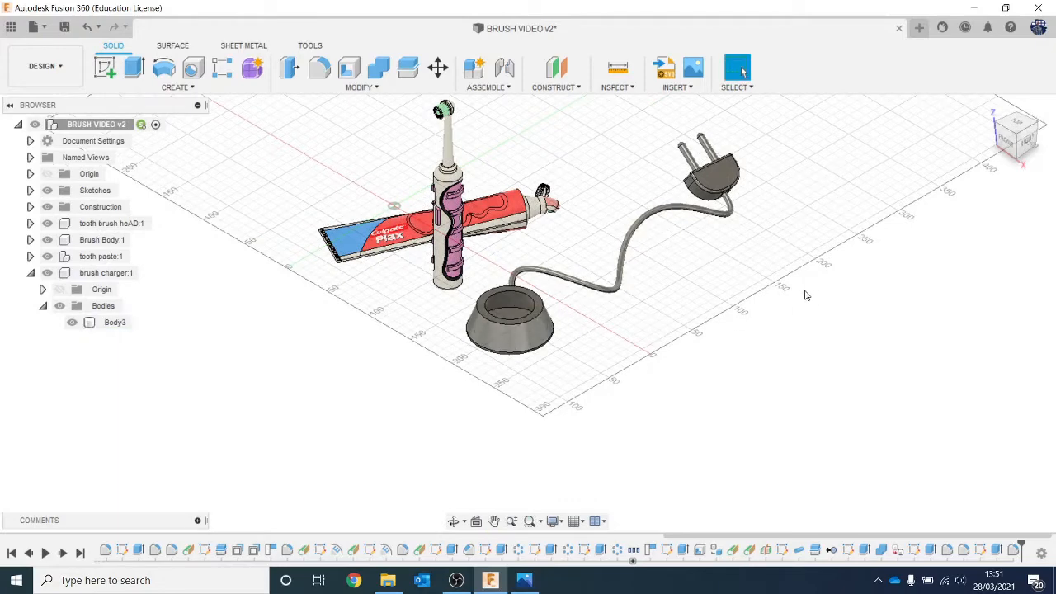
{"action": "key", "text": "a"}
{"action": "scroll", "coordinate": [577, 354], "scroll_direction": "up", "scroll_amount": 2}
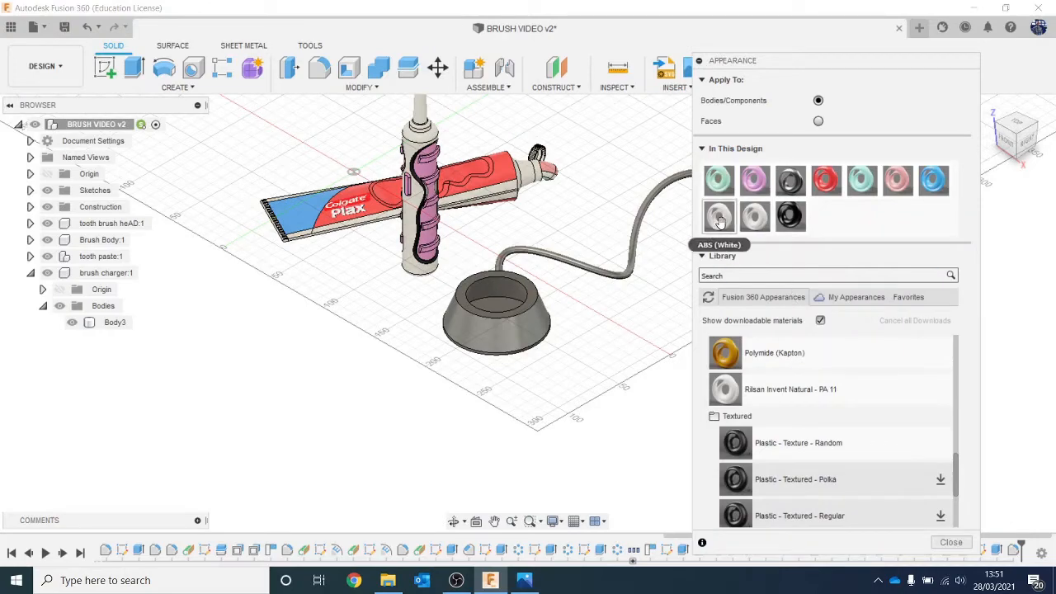
{"action": "left_click_drag", "start_coordinate": [719, 221], "coordinate": [464, 338]}
- Set appearances to apply to faces, duplicate ABS (White) and recolour the copy, ABS (White) (3), to black with RGB 0, 0, 0
{"action": "middle_click_drag", "start_coordinate": [591, 328], "coordinate": [439, 308]}
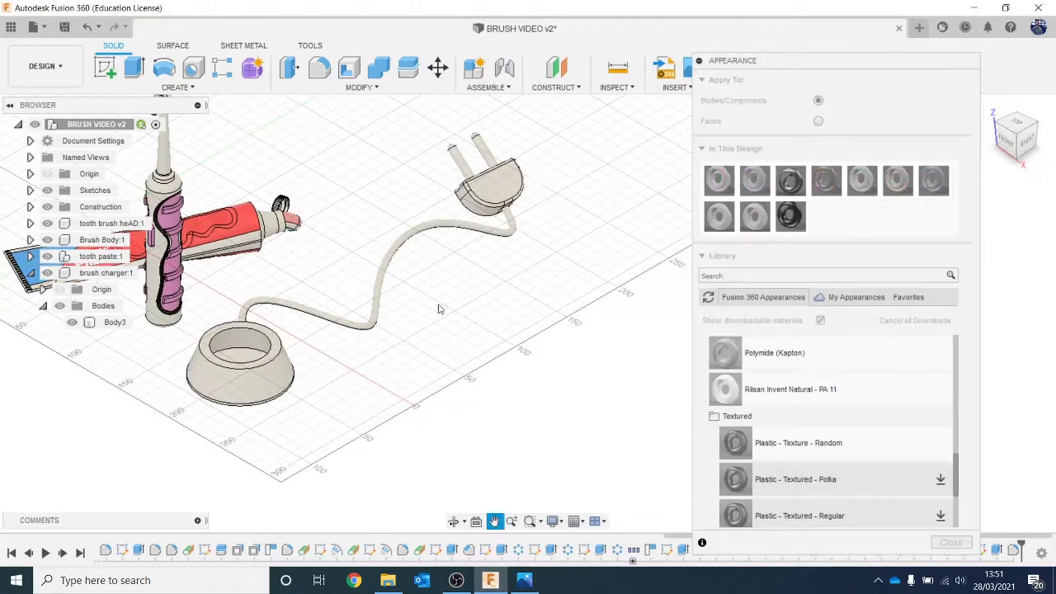
{"action": "scroll", "coordinate": [475, 256], "scroll_direction": "up", "scroll_amount": 5}
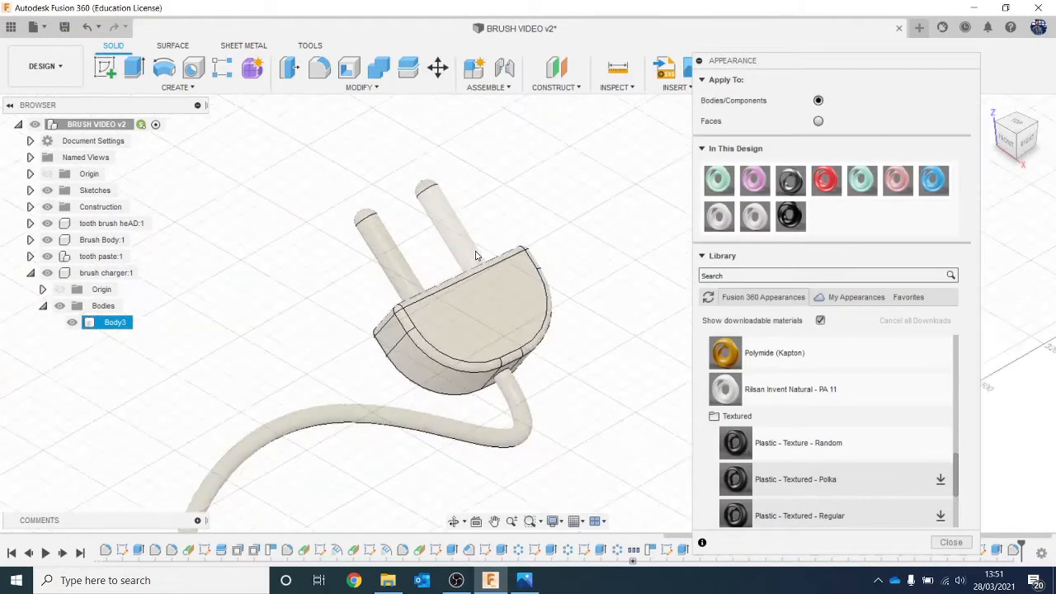
{"action": "scroll", "coordinate": [475, 256], "scroll_direction": "up", "scroll_amount": 1}
{"action": "middle_click_drag", "start_coordinate": [476, 256], "coordinate": [520, 309]}
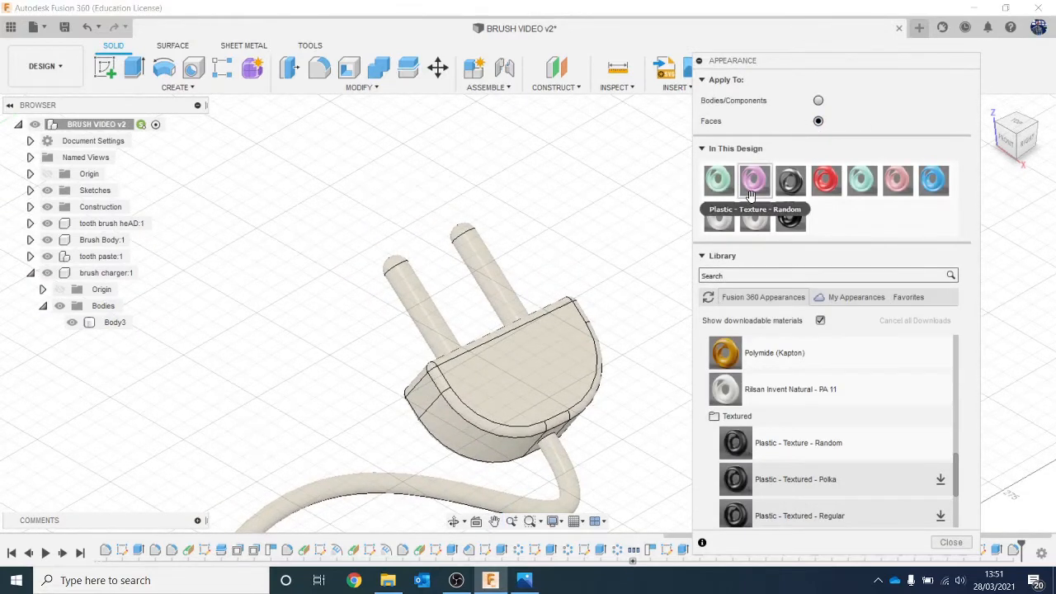
{"action": "right_click", "coordinate": [724, 221]}
{"action": "left_click", "coordinate": [764, 246]}
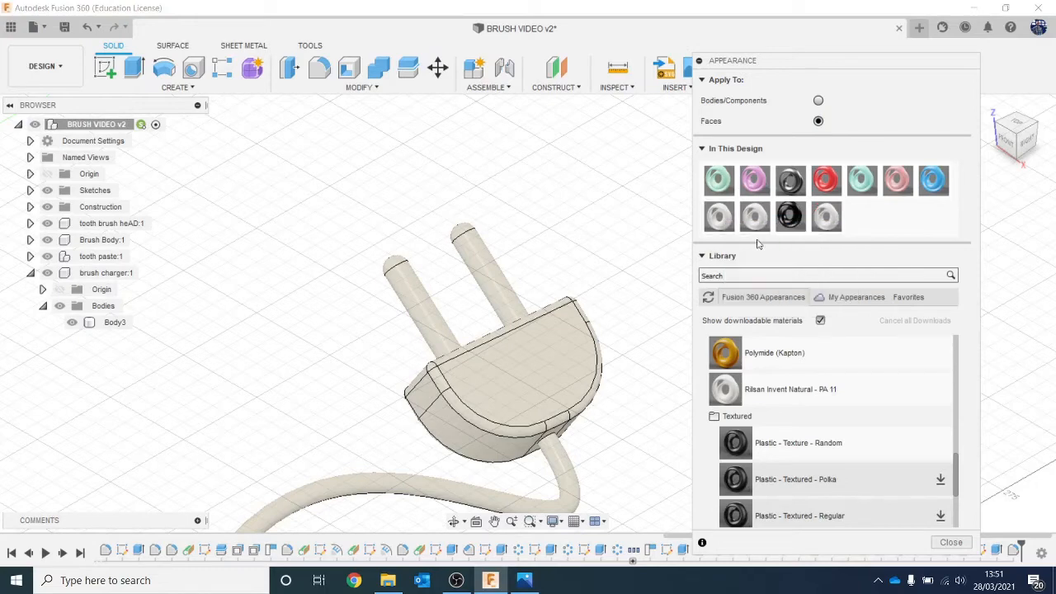
{"action": "double_click", "coordinate": [815, 229]}
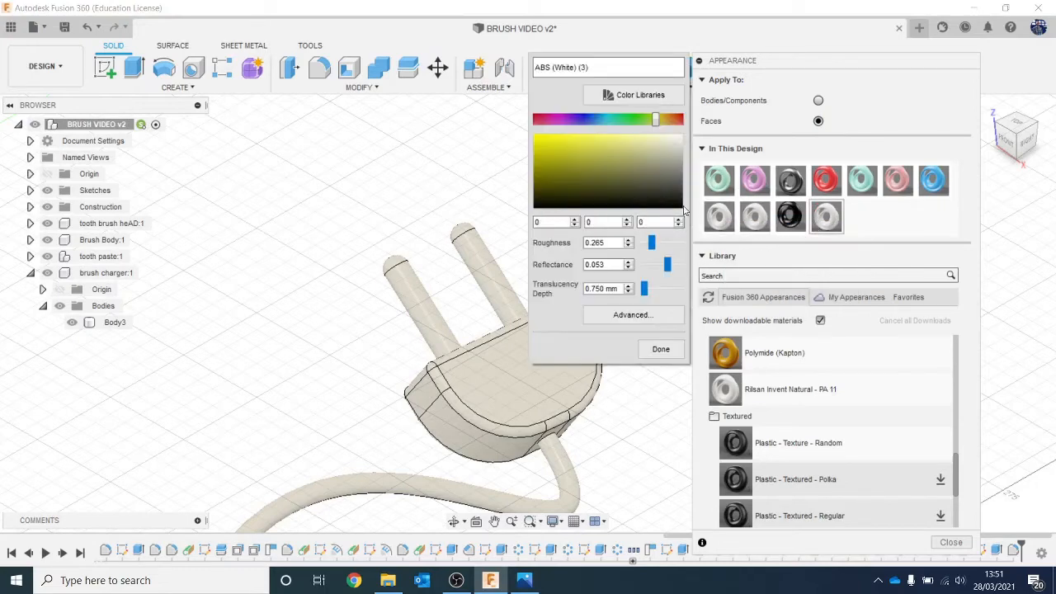
{"action": "left_click", "coordinate": [661, 349]}
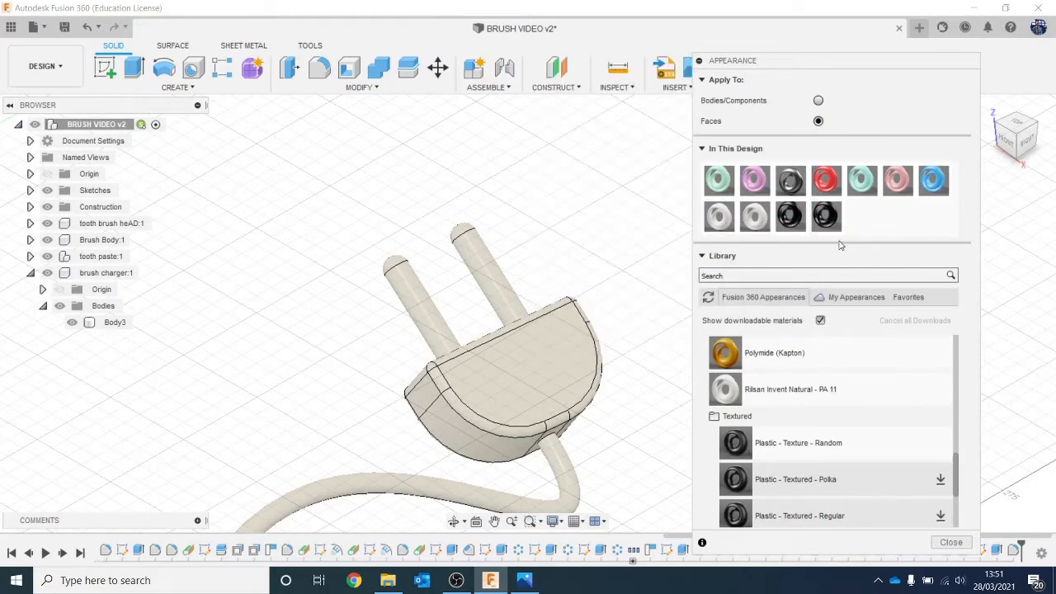
- Apply the black ABS (White) (3) appearance to the plug's arched face, its flat side face and the adjoining fillet faces
{"action": "left_click_drag", "start_coordinate": [817, 225], "coordinate": [556, 361]}
{"action": "middle_click_drag", "start_coordinate": [571, 345], "coordinate": [593, 265]}
{"action": "scroll", "coordinate": [487, 314], "scroll_direction": "up", "scroll_amount": 3}
{"action": "left_click_drag", "start_coordinate": [826, 217], "coordinate": [445, 324]}
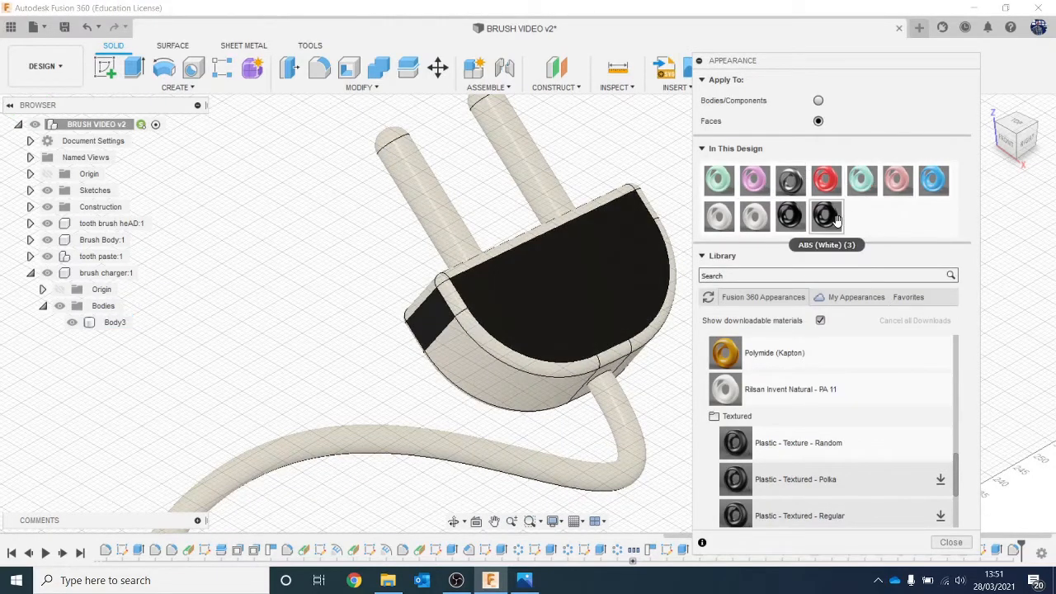
{"action": "left_click_drag", "start_coordinate": [825, 217], "coordinate": [459, 305]}
{"action": "left_click_drag", "start_coordinate": [835, 208], "coordinate": [745, 285]}
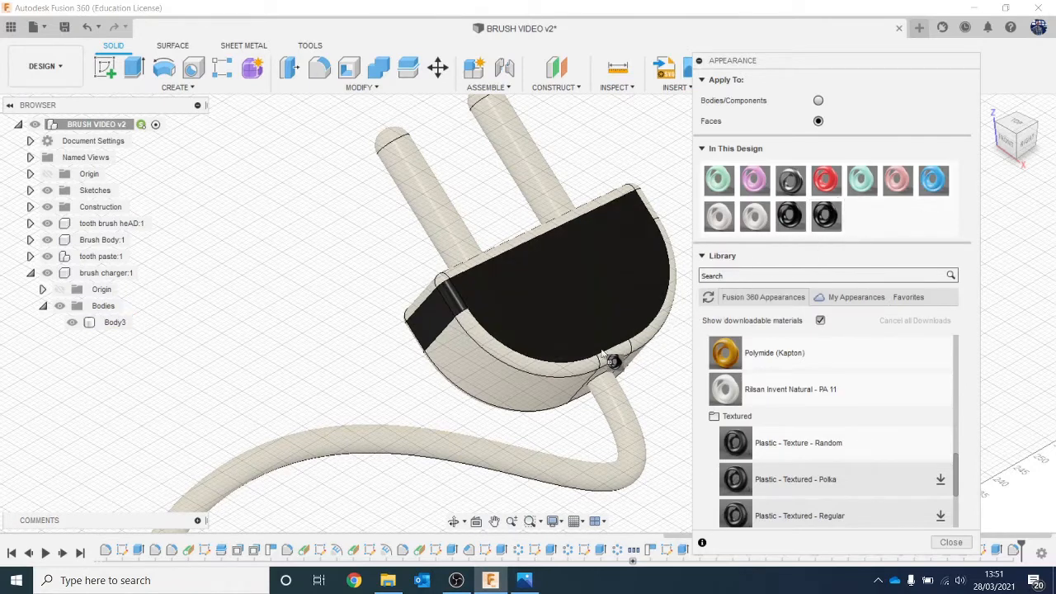
{"action": "left_click_drag", "start_coordinate": [602, 355], "coordinate": [583, 370]}
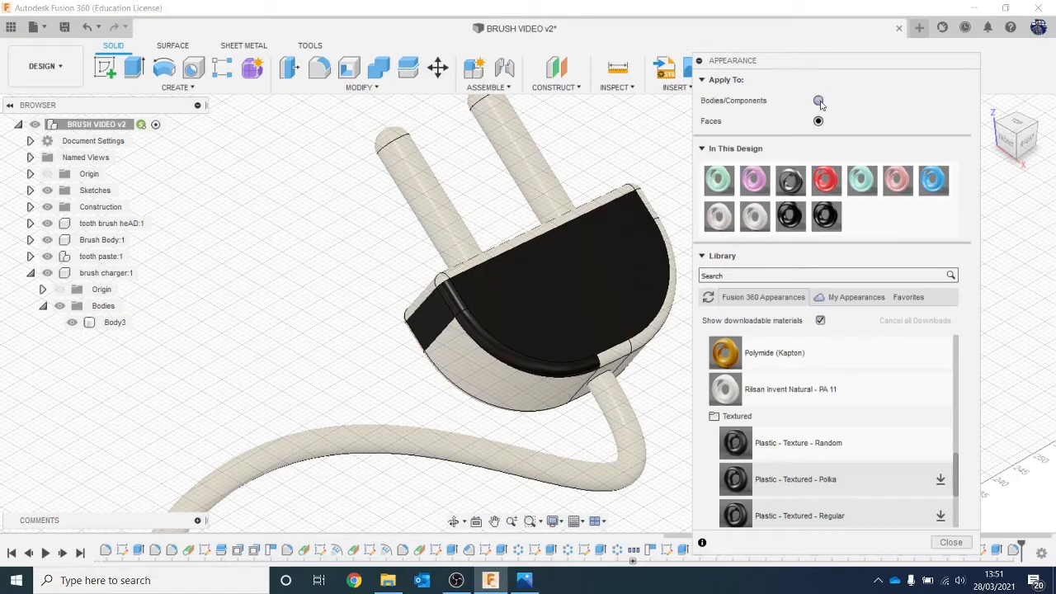
- Apply the black ABS (White) (3) appearance to the whole brush charger body, keeping the appearances already applied to faces
{"action": "left_click_drag", "start_coordinate": [826, 216], "coordinate": [546, 345]}
{"action": "left_click", "coordinate": [534, 302]}
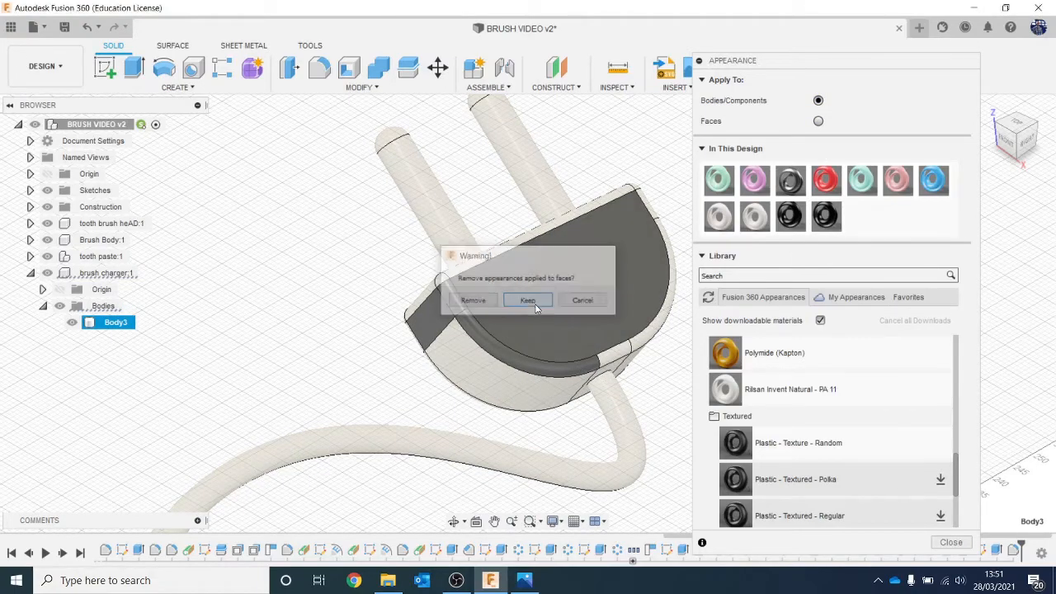
{"action": "scroll", "coordinate": [535, 303], "scroll_direction": "down", "scroll_amount": 5}
{"action": "scroll", "coordinate": [536, 303], "scroll_direction": "down", "scroll_amount": 2}
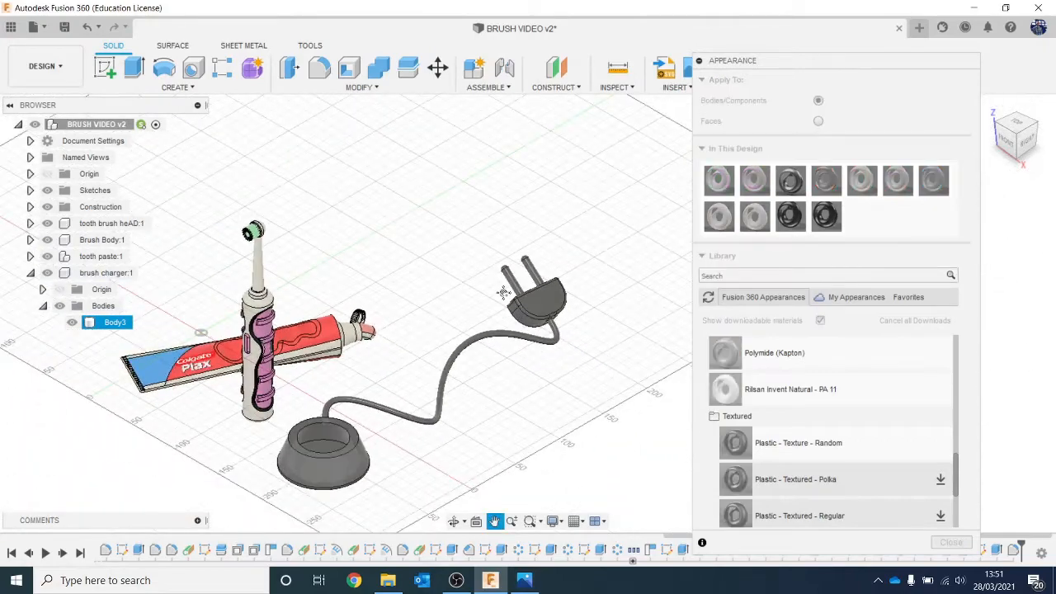
- Switch appearances back to faces and apply the white plastic appearance to the charger's wavy cable
{"action": "middle_click_drag", "start_coordinate": [502, 292], "coordinate": [477, 251]}
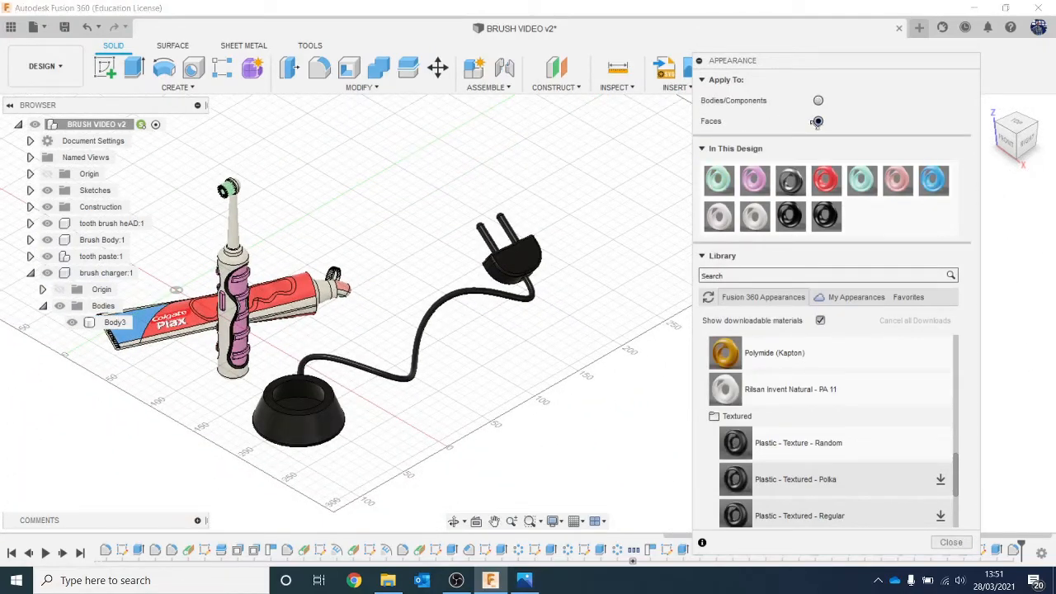
{"action": "left_click_drag", "start_coordinate": [767, 212], "coordinate": [493, 331]}
{"action": "scroll", "coordinate": [490, 388], "scroll_direction": "up", "scroll_amount": 3}
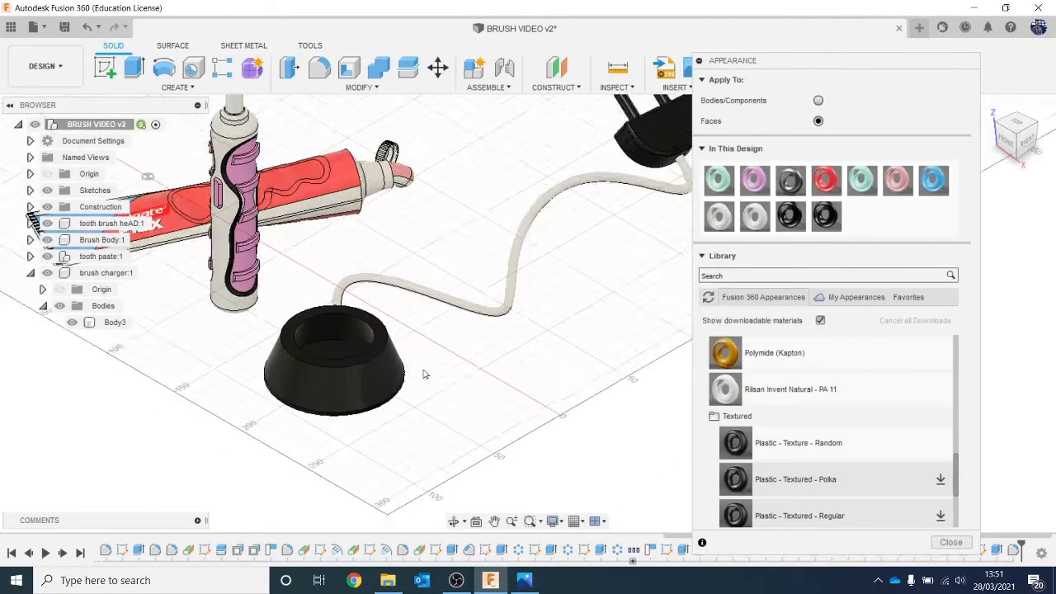
{"action": "scroll", "coordinate": [423, 374], "scroll_direction": "up", "scroll_amount": 5}
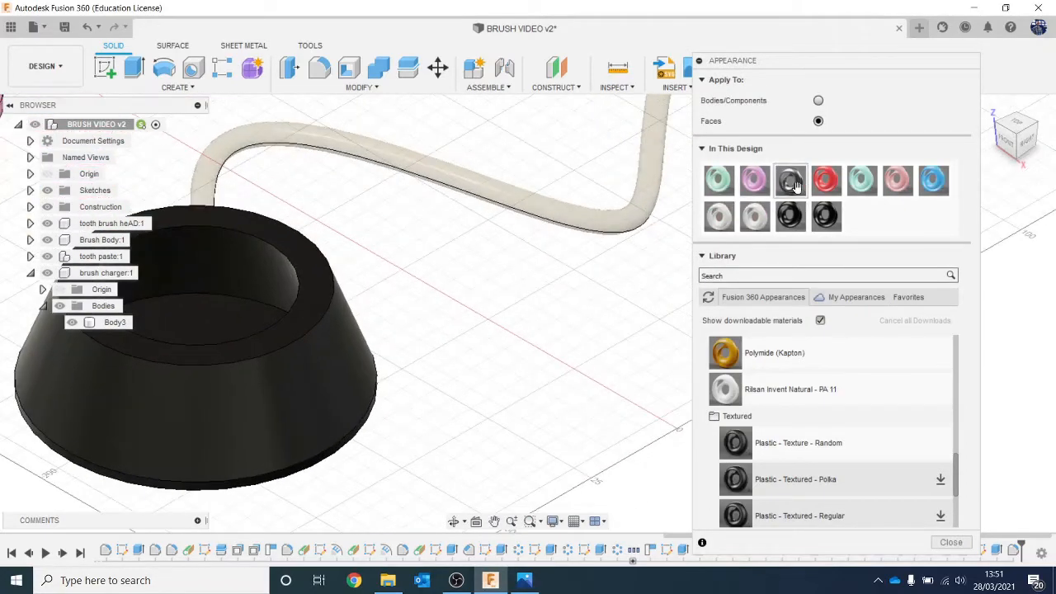
- Apply the white plastic appearance to the charger's sloped outer face, the inner wall and floor of its recess, and its top rim
{"action": "left_click_drag", "start_coordinate": [754, 217], "coordinate": [328, 360]}
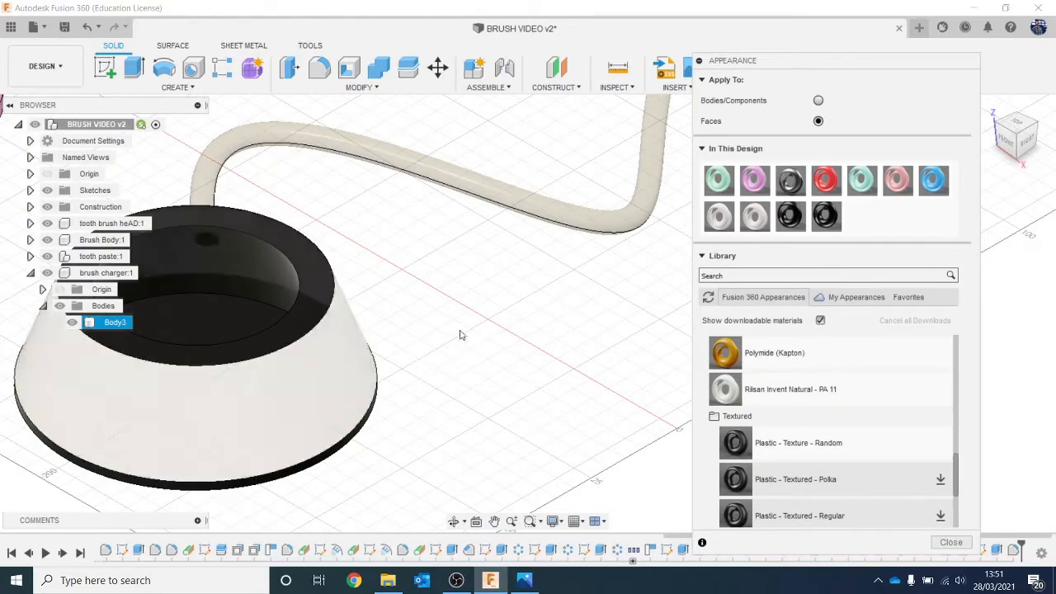
{"action": "middle_click_drag", "start_coordinate": [461, 335], "coordinate": [596, 274]}
{"action": "left_click_drag", "start_coordinate": [759, 224], "coordinate": [378, 242]}
{"action": "left_click_drag", "start_coordinate": [744, 219], "coordinate": [392, 215]}
{"action": "left_click_drag", "start_coordinate": [794, 217], "coordinate": [460, 252]}
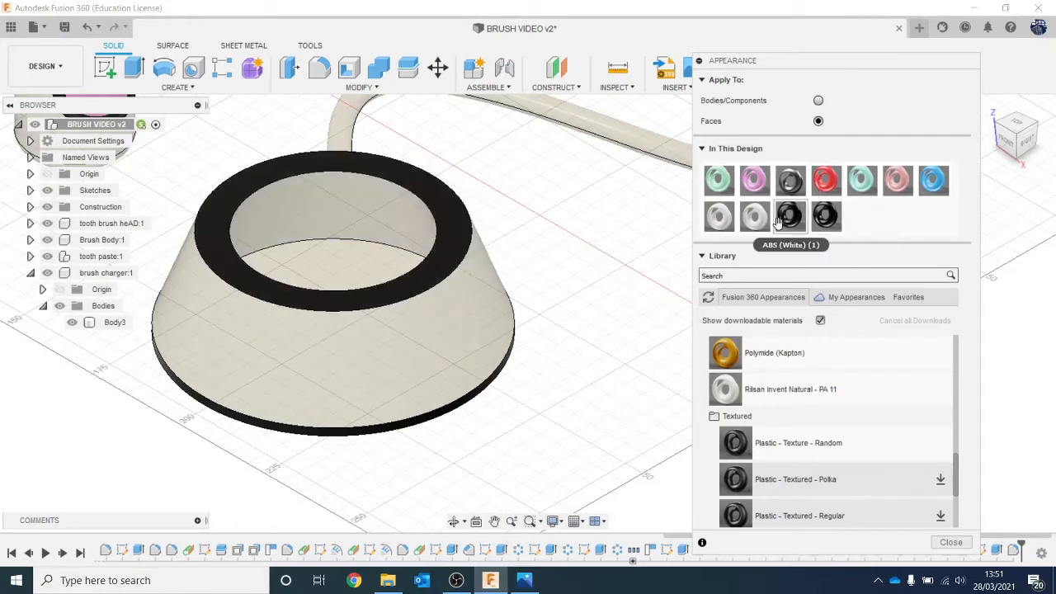
{"action": "left_click_drag", "start_coordinate": [755, 216], "coordinate": [448, 293]}
- Apply the white plastic appearance to the thin band around the charger's base and to its underside
{"action": "scroll", "coordinate": [555, 389], "scroll_direction": "up", "scroll_amount": 3}
{"action": "left_click", "coordinate": [556, 389]}
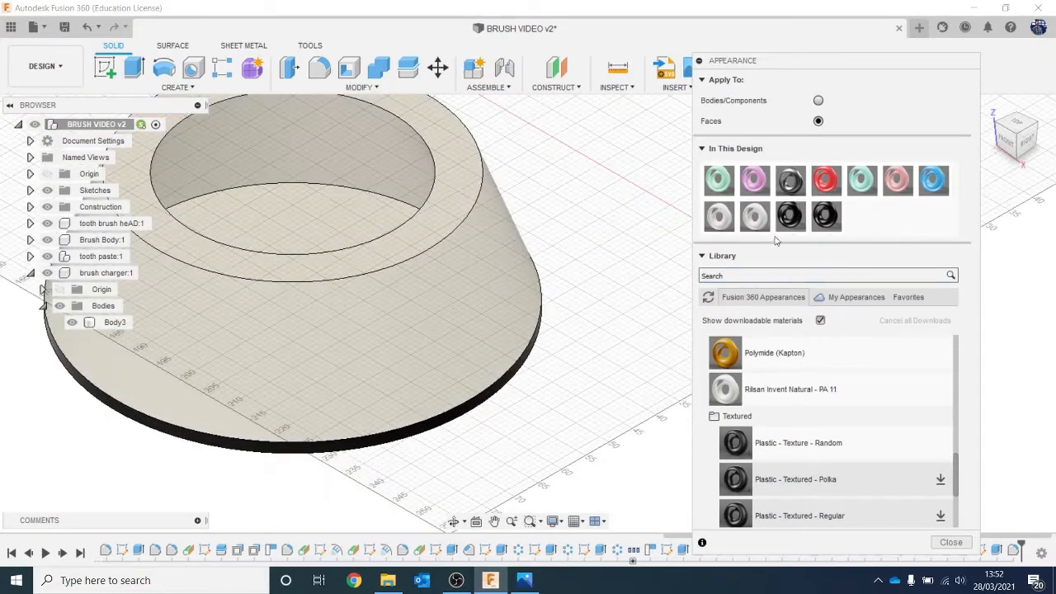
{"action": "mouse_move", "coordinate": [791, 216]}
{"action": "left_mouse_down"}
{"action": "mouse_move", "coordinate": [419, 405]}
{"action": "mouse_move", "coordinate": [394, 433]}
{"action": "mouse_move", "coordinate": [401, 448]}
{"action": "left_mouse_up"}
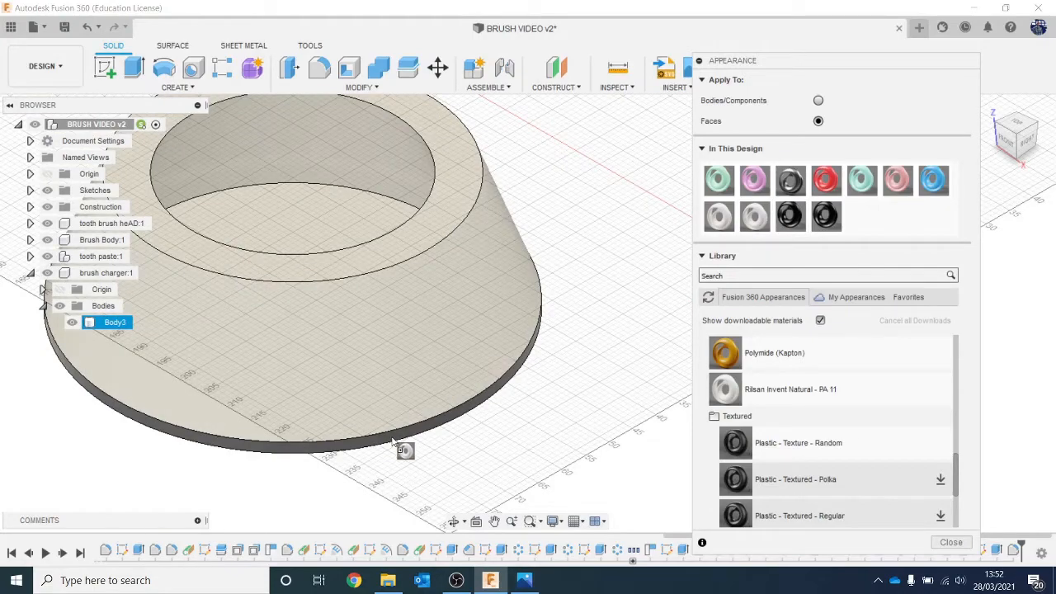
{"action": "scroll", "coordinate": [471, 429], "scroll_direction": "down", "scroll_amount": 5}
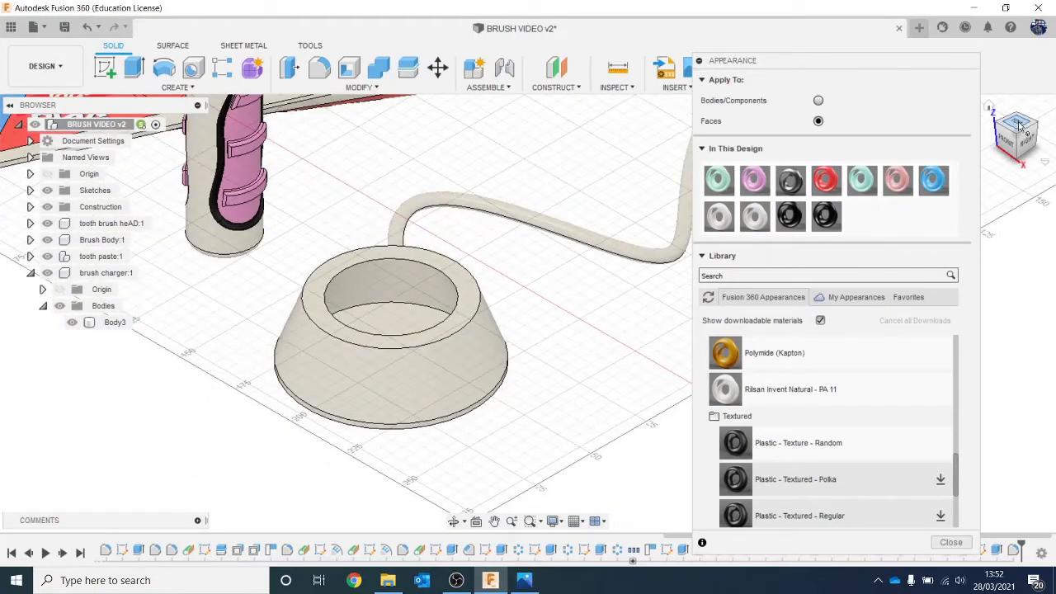
{"action": "left_click_drag", "start_coordinate": [1019, 118], "coordinate": [988, 152]}
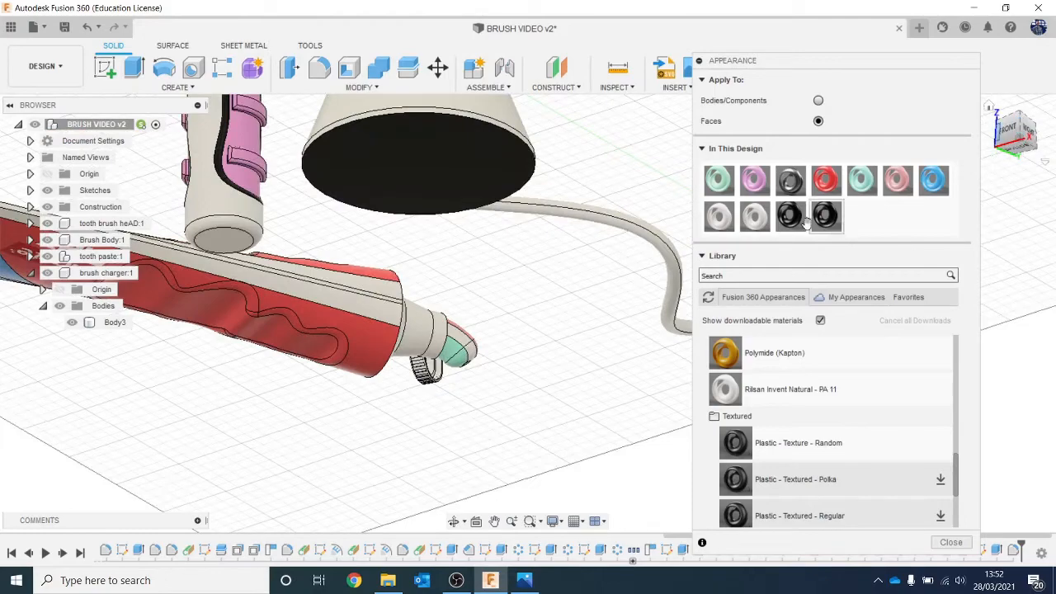
{"action": "left_click_drag", "start_coordinate": [755, 216], "coordinate": [461, 163]}
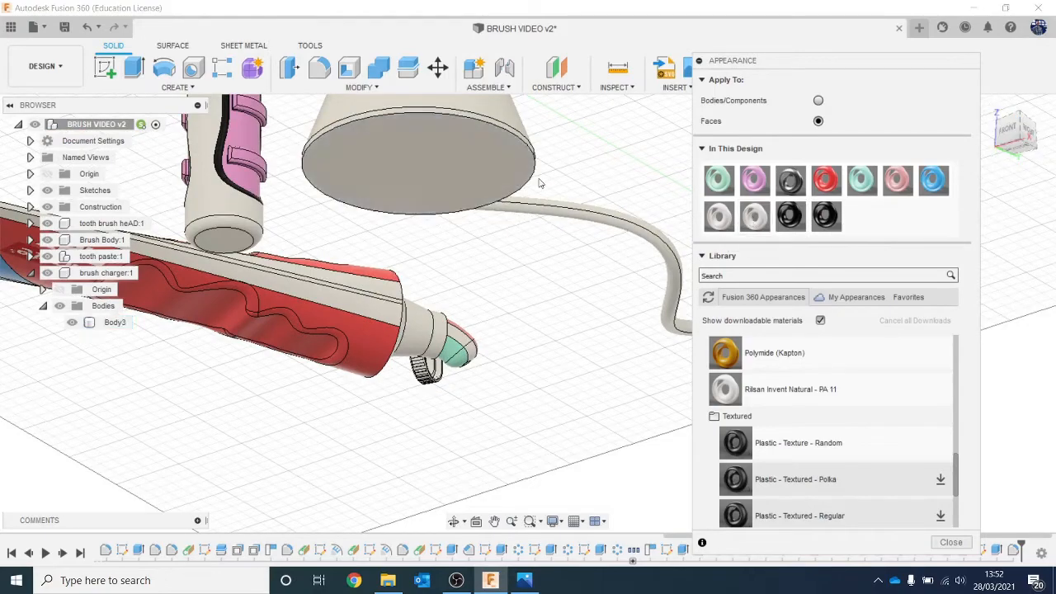
- Apply the Steel - Satin appearance to the shaft and rounded tip of the plug pin farther from the viewer
{"action": "scroll", "coordinate": [540, 183], "scroll_direction": "down", "scroll_amount": 2}
{"action": "middle_click_drag", "start_coordinate": [476, 237], "coordinate": [334, 364]}
{"action": "left_click_drag", "start_coordinate": [1019, 146], "coordinate": [1020, 167]}
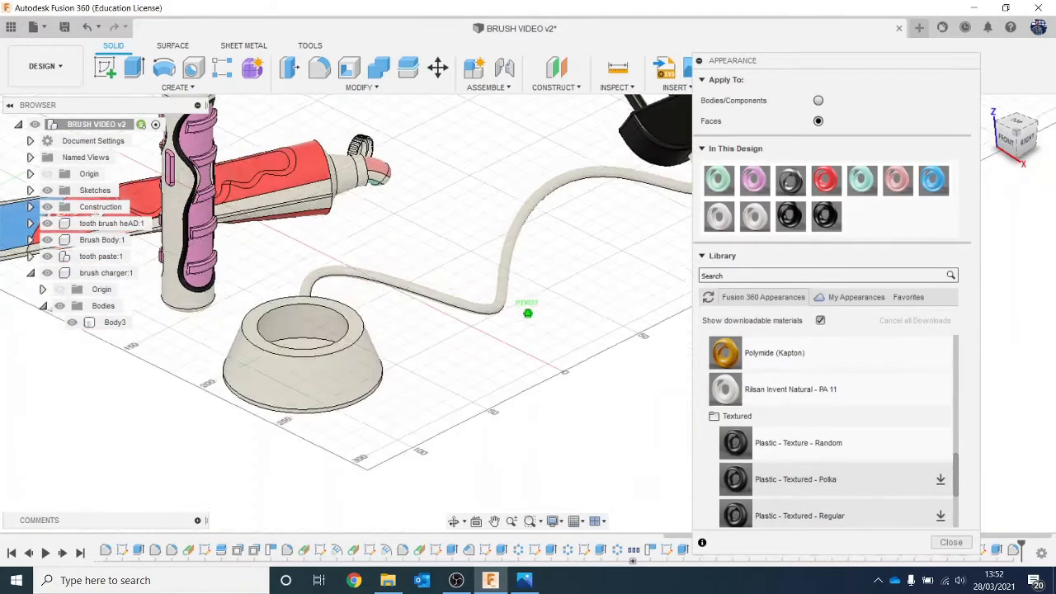
{"action": "middle_click_drag", "start_coordinate": [607, 157], "coordinate": [420, 302]}
{"action": "scroll", "coordinate": [514, 234], "scroll_direction": "up", "scroll_amount": 2}
{"action": "scroll", "coordinate": [513, 233], "scroll_direction": "up", "scroll_amount": 4}
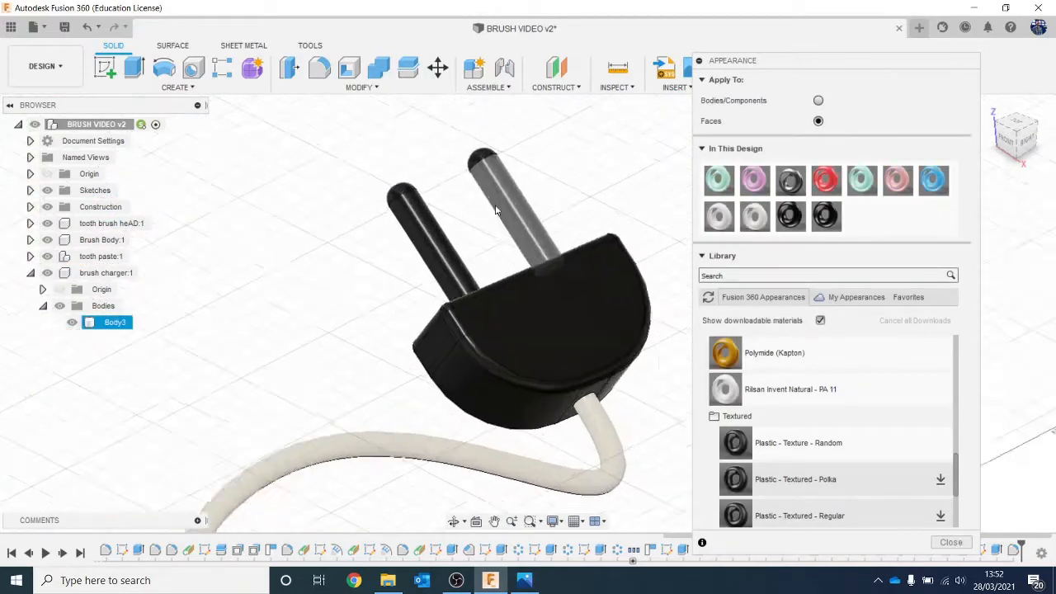
{"action": "left_click_drag", "start_coordinate": [791, 180], "coordinate": [549, 208]}
{"action": "left_click_drag", "start_coordinate": [790, 176], "coordinate": [607, 172]}
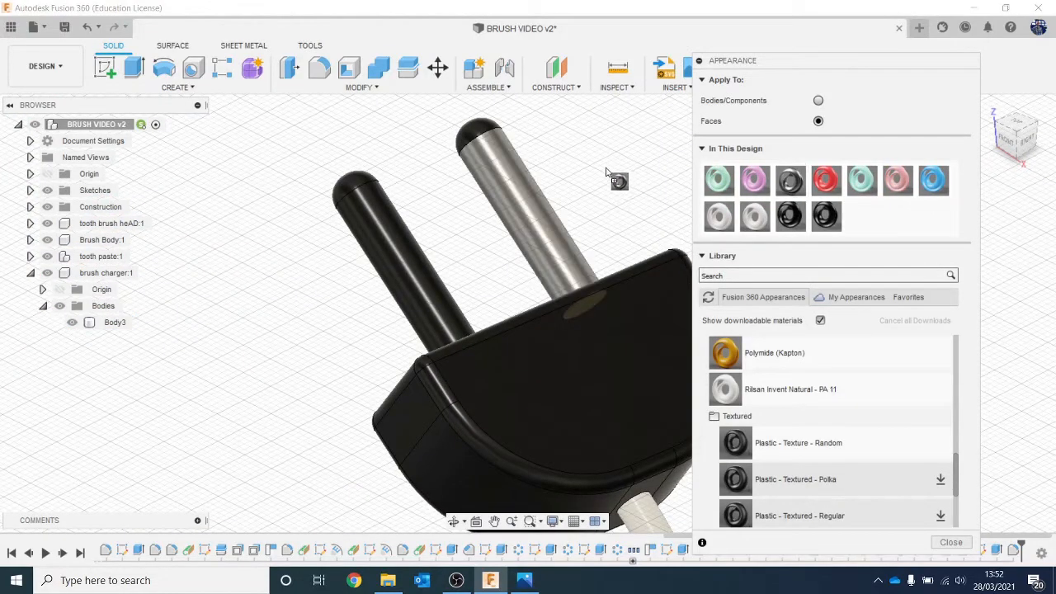
{"action": "left_click_drag", "start_coordinate": [485, 136], "coordinate": [485, 138]}
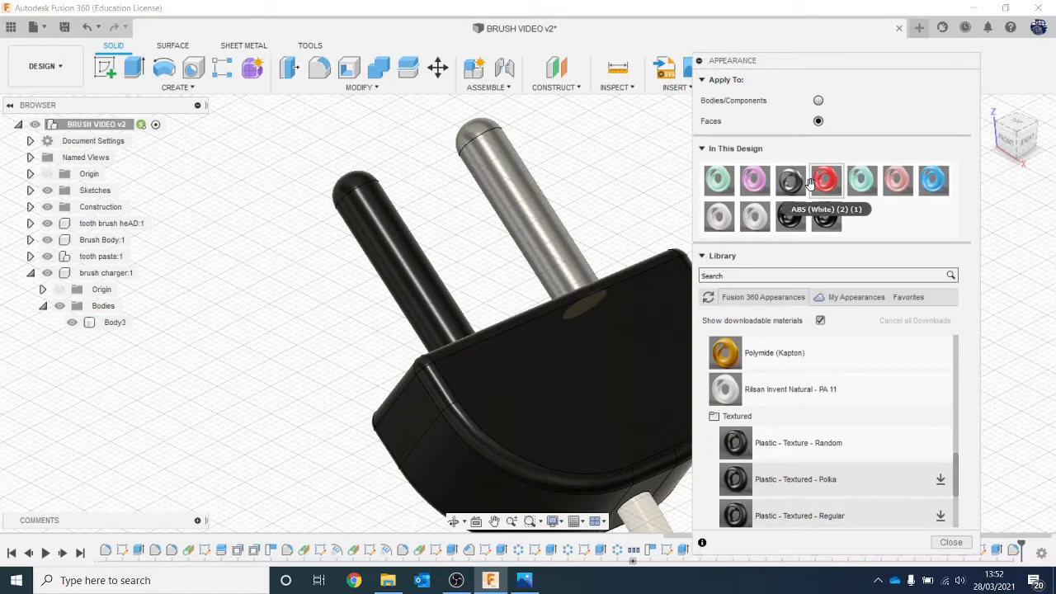
- Apply the Steel - Satin appearance to the other plug pin's shaft and rounded tip, finish assigning appearances and restore the home view
{"action": "left_click_drag", "start_coordinate": [791, 180], "coordinate": [381, 235]}
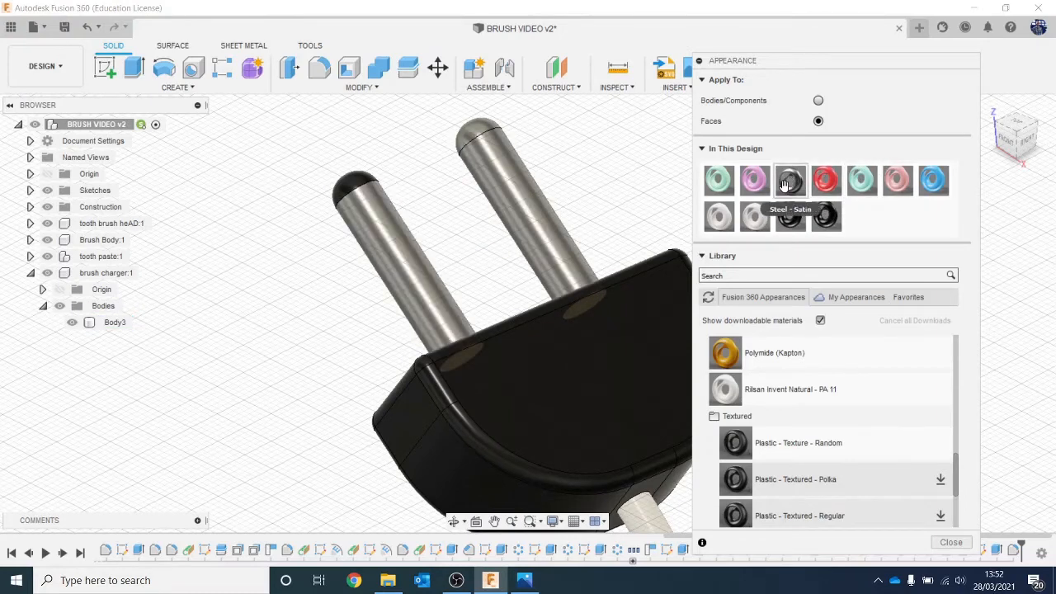
{"action": "left_click_drag", "start_coordinate": [785, 184], "coordinate": [437, 198]}
{"action": "left_click_drag", "start_coordinate": [281, 173], "coordinate": [354, 186]}
{"action": "scroll", "coordinate": [449, 232], "scroll_direction": "down", "scroll_amount": 5}
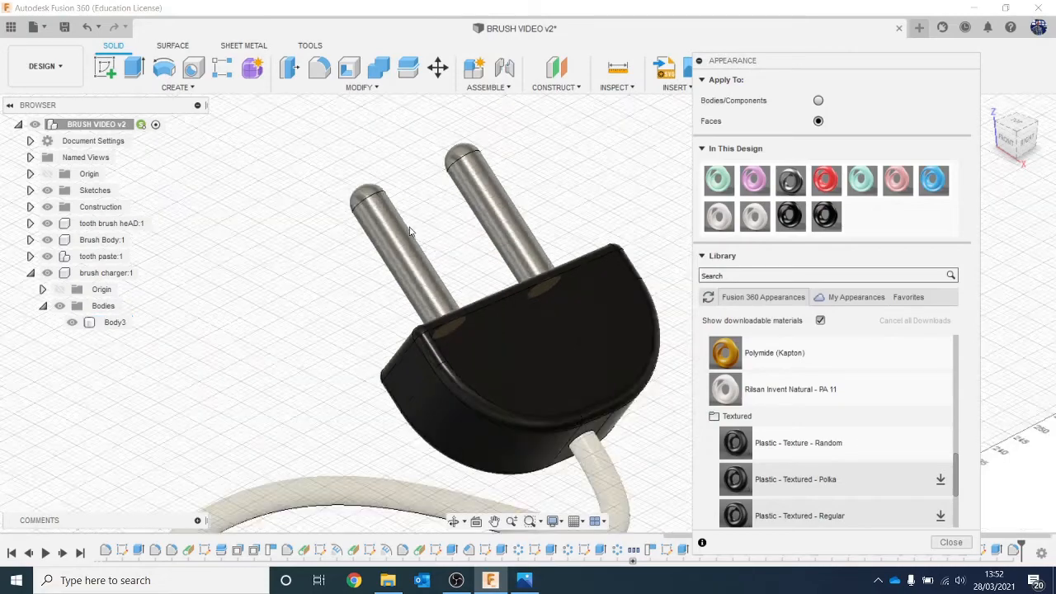
{"action": "left_click", "coordinate": [954, 541]}
{"action": "scroll", "coordinate": [678, 322], "scroll_direction": "down", "scroll_amount": 2}
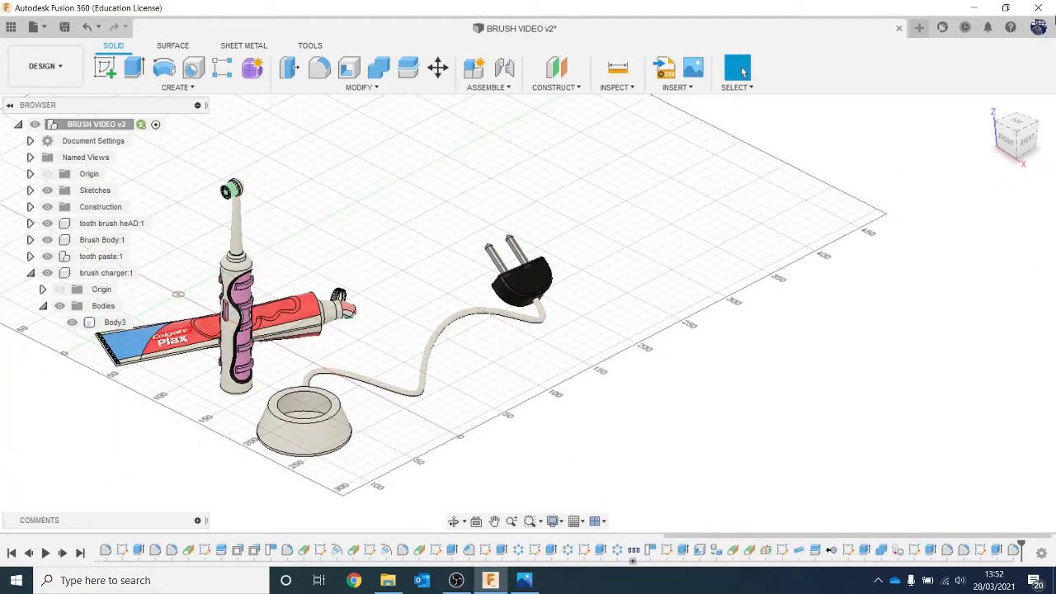
{"action": "left_click", "coordinate": [988, 108]}
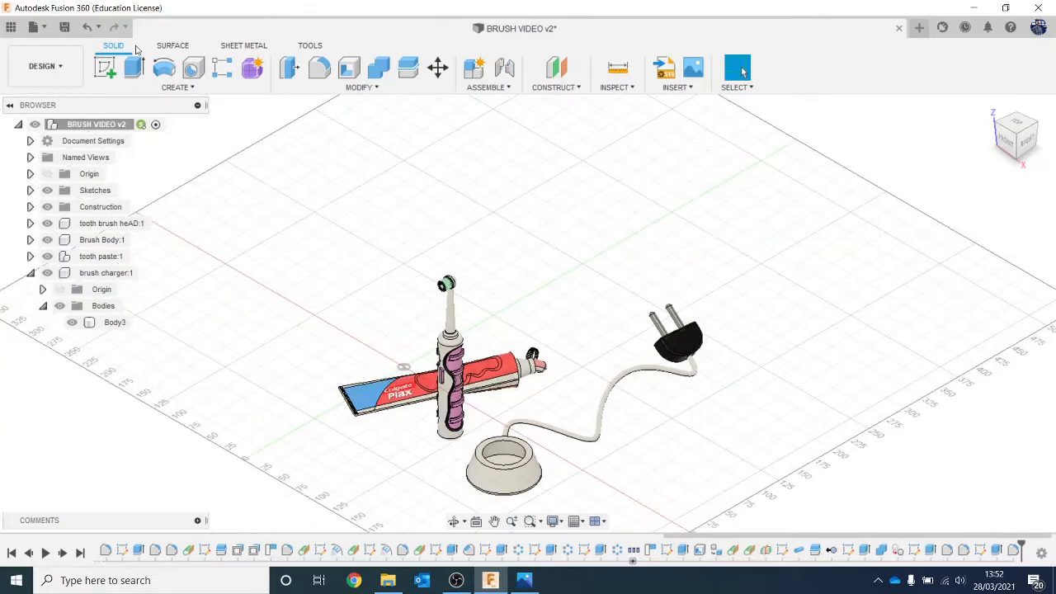
- Preview the coloured scene in the Render workspace and return to the Design workspace
{"action": "left_click", "coordinate": [46, 66]}
{"action": "left_click", "coordinate": [65, 147]}
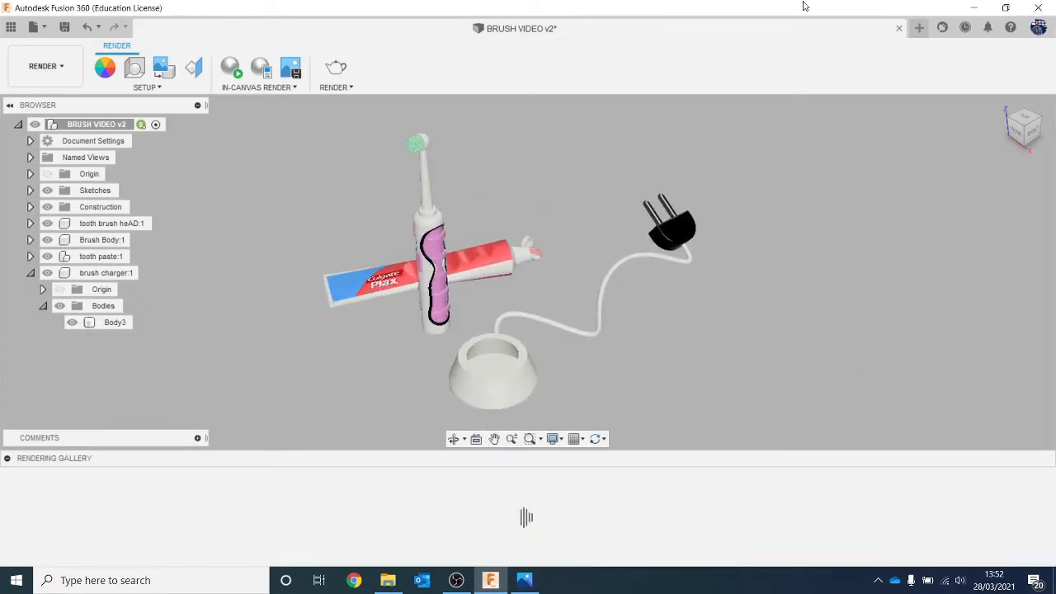
{"action": "left_click", "coordinate": [43, 66]}
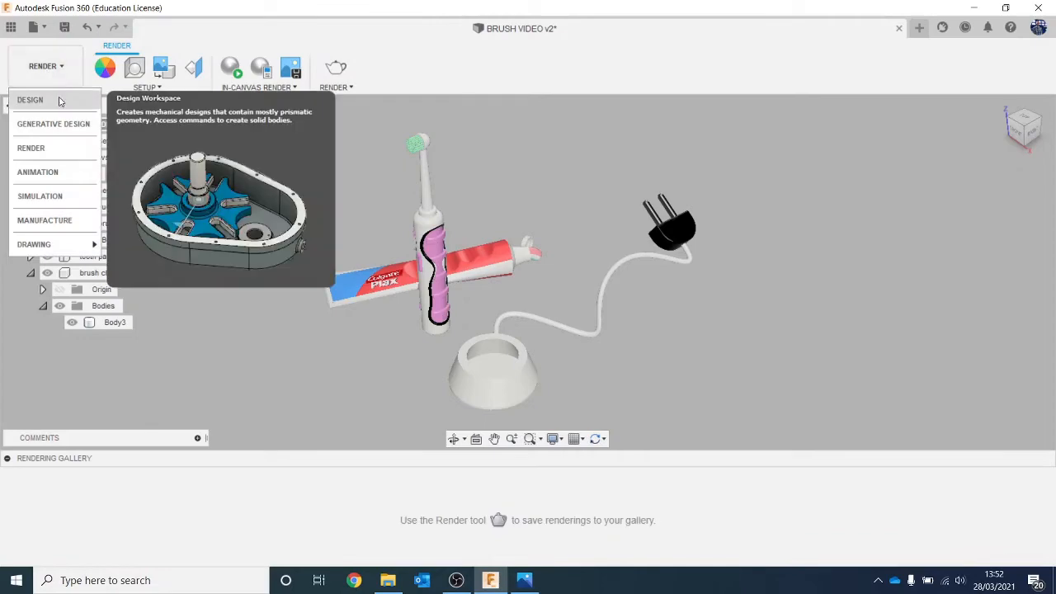
{"action": "left_click", "coordinate": [33, 99]}
- View the sink photo 71fL5Xs74PL._AC_SL1500_ from the Loft example folder in File Explorer, close it and return to Fusion 360
{"action": "left_click", "coordinate": [388, 581]}
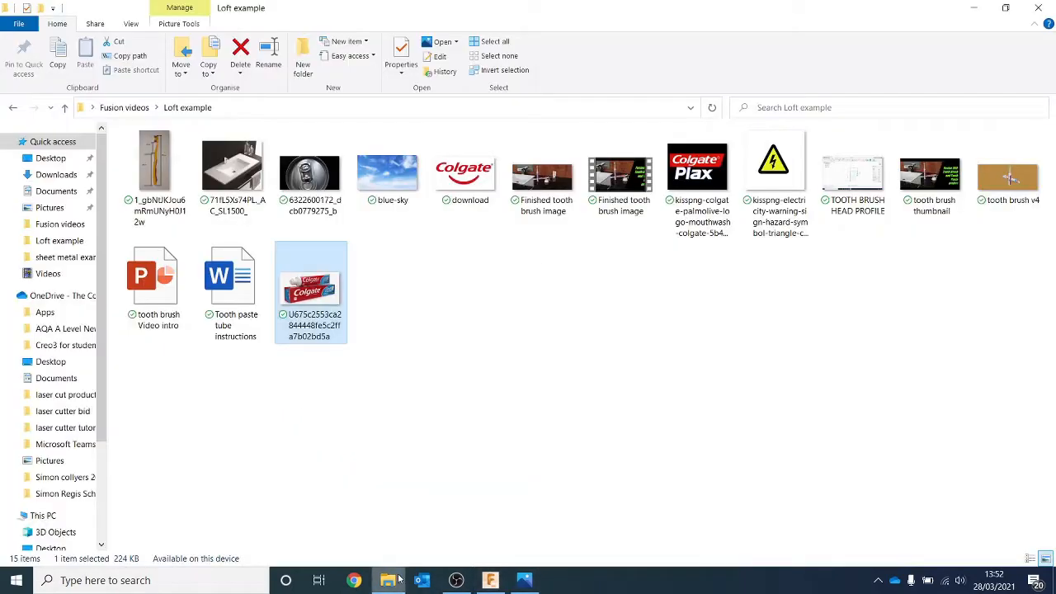
{"action": "left_click", "coordinate": [261, 178]}
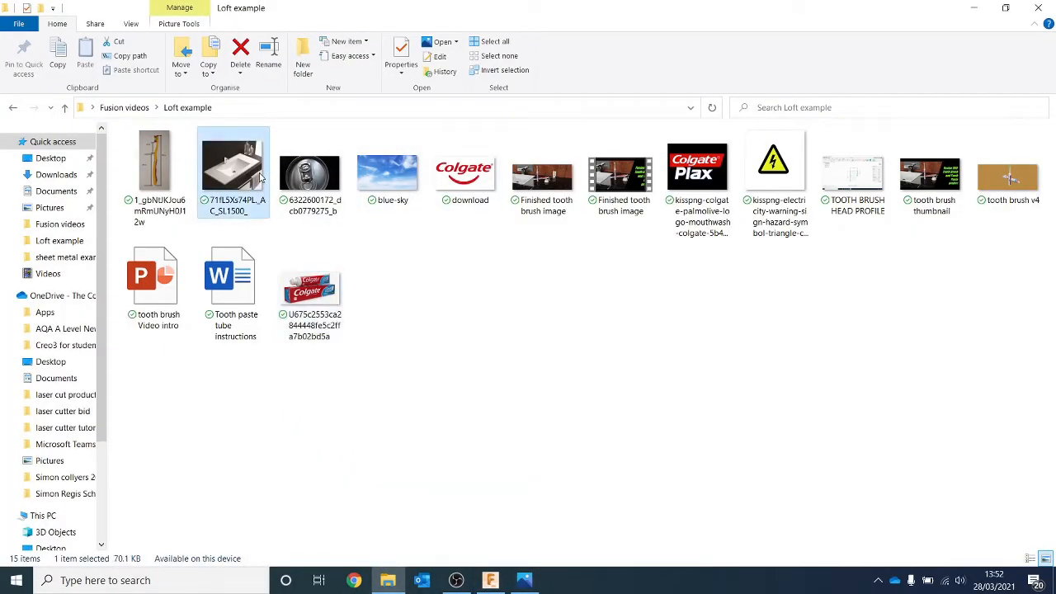
{"action": "double_click", "coordinate": [261, 178]}
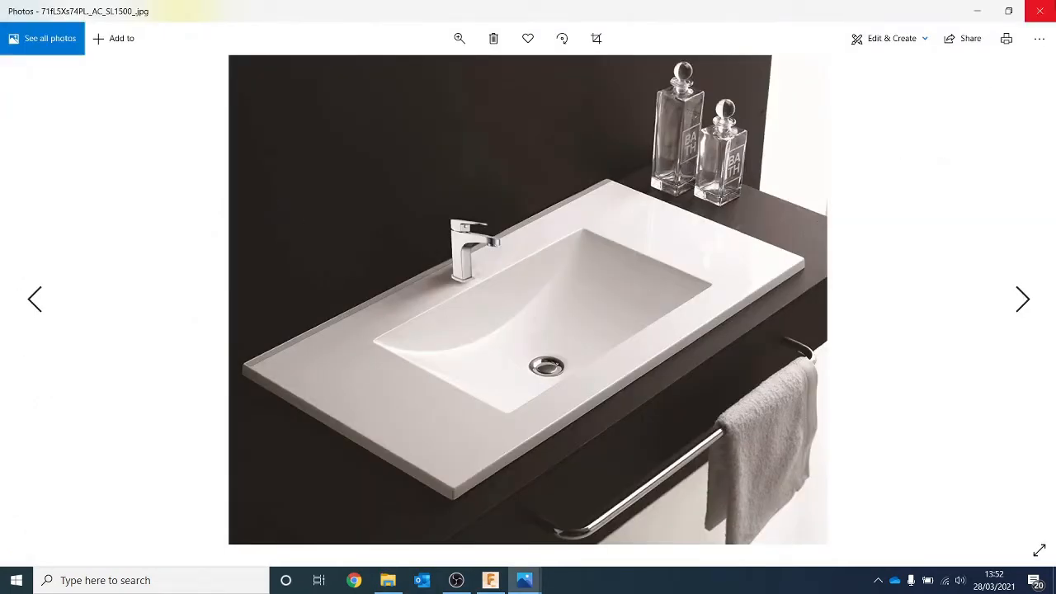
{"action": "left_click", "coordinate": [1046, 7]}
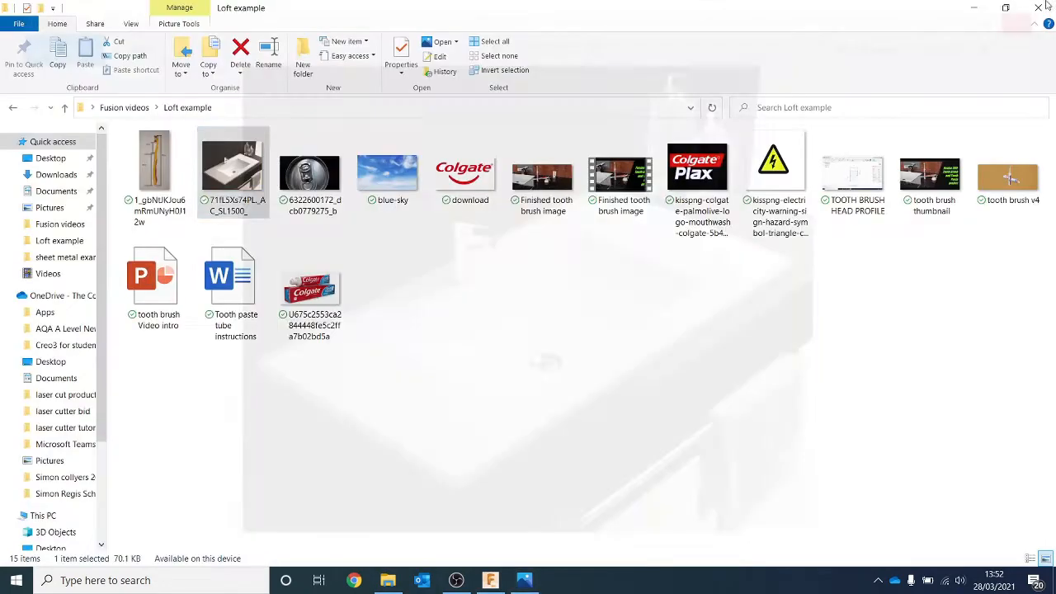
{"action": "left_click", "coordinate": [491, 581]}
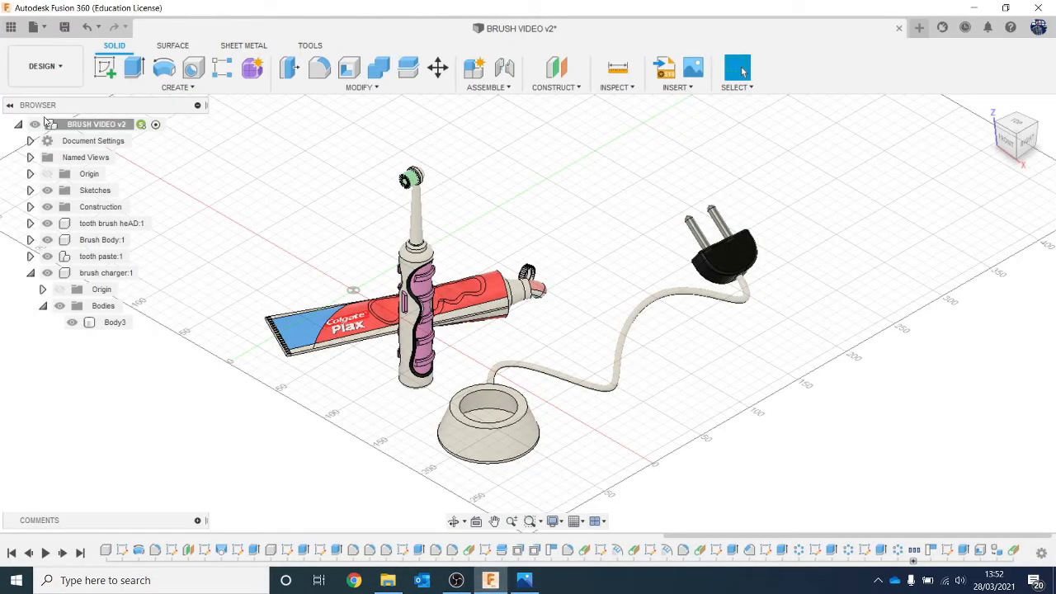
- Inspect the toothbrush and toothpaste tube up close in the Render workspace, and switch back to Design
{"action": "left_click", "coordinate": [43, 66]}
{"action": "left_click", "coordinate": [37, 146]}
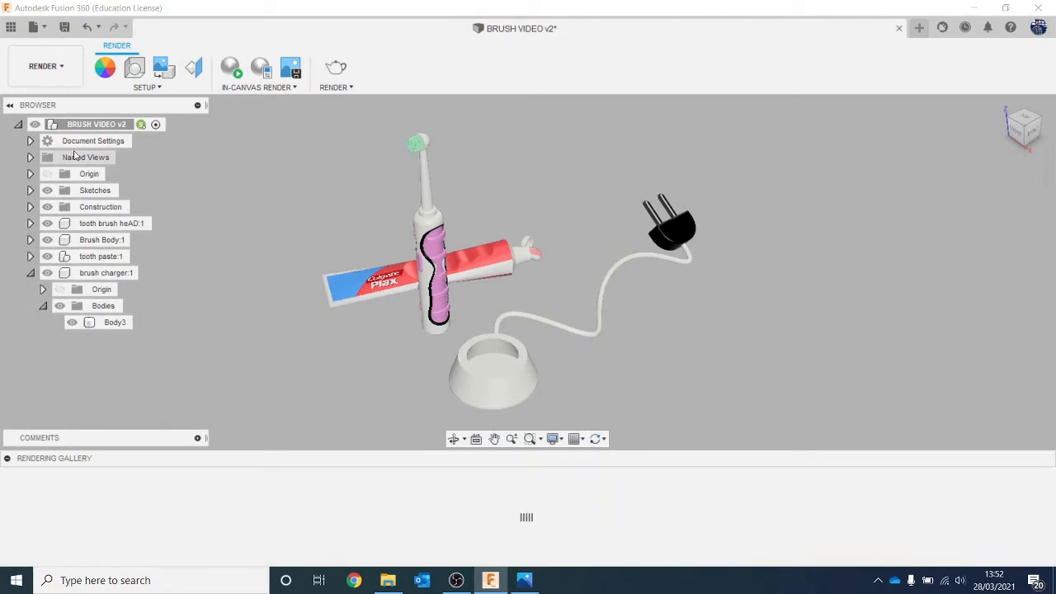
{"action": "scroll", "coordinate": [509, 281], "scroll_direction": "up", "scroll_amount": 5}
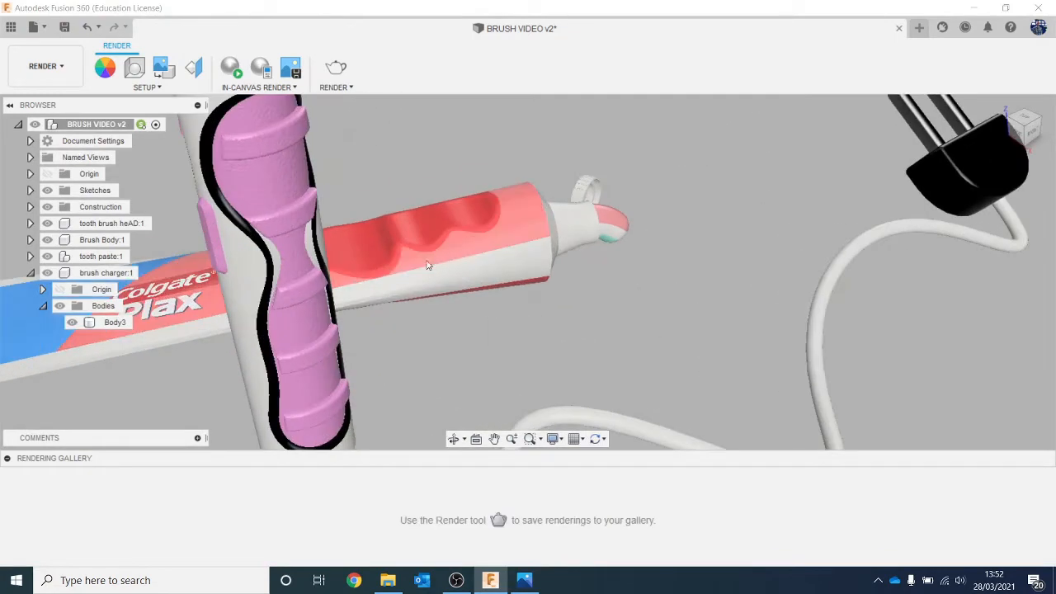
{"action": "scroll", "coordinate": [342, 295], "scroll_direction": "down", "scroll_amount": 5}
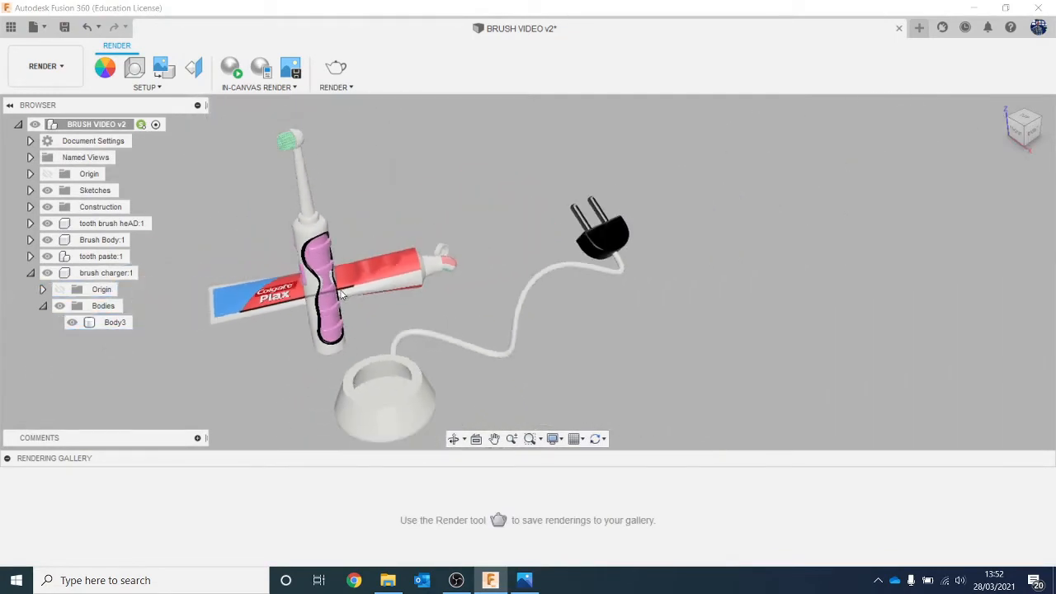
{"action": "left_click", "coordinate": [45, 66]}
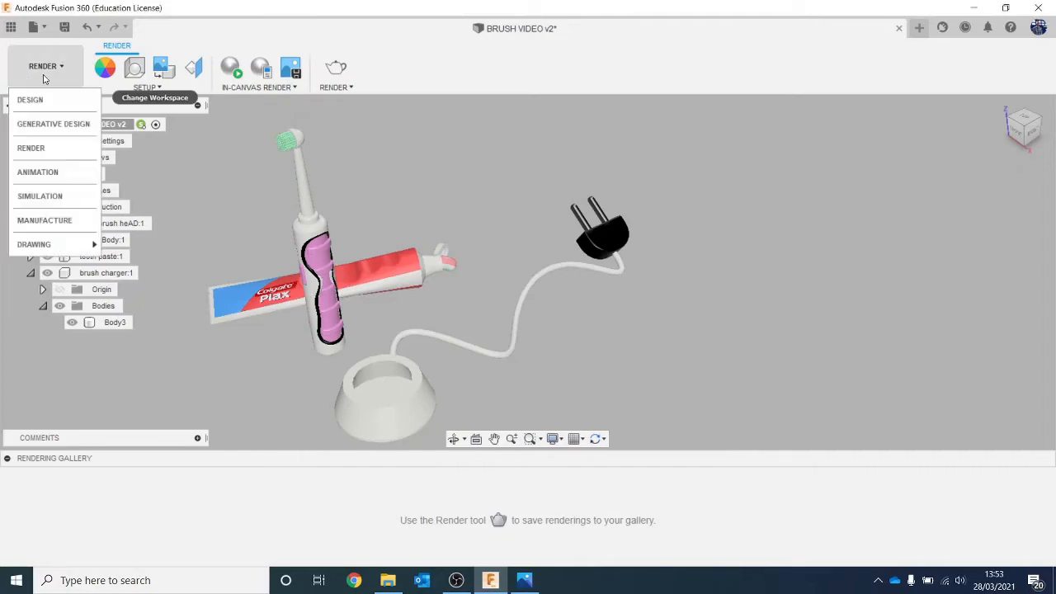
{"action": "left_click", "coordinate": [37, 100]}
- Start a sketch on the horizontal origin plane and draw a two-point rectangle around the brush, tube and charger, beginning beyond the charger's base
{"action": "scroll", "coordinate": [204, 172], "scroll_direction": "down", "scroll_amount": 2}
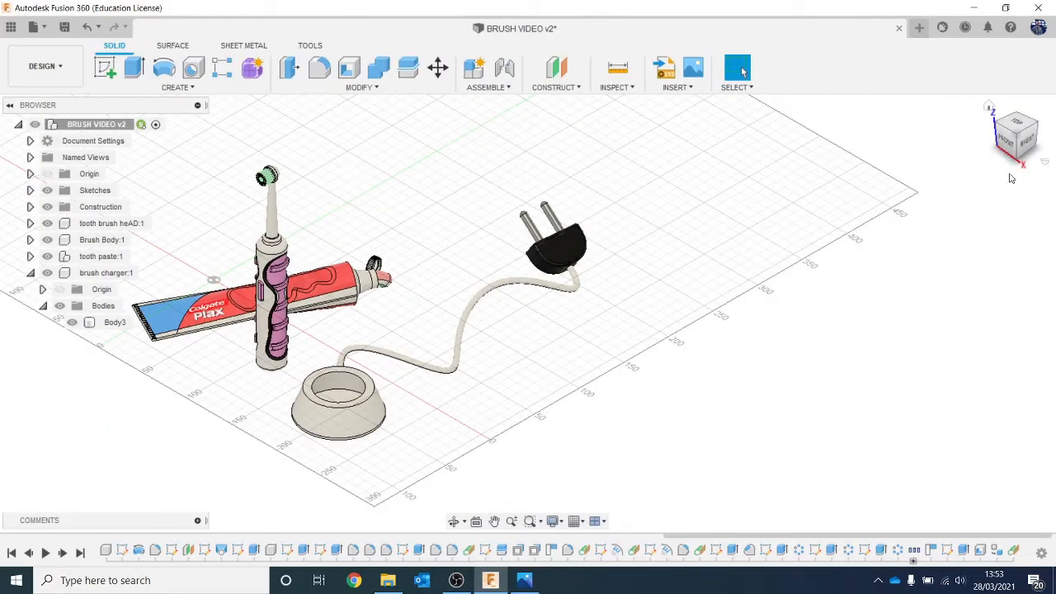
{"action": "left_click", "coordinate": [1028, 128]}
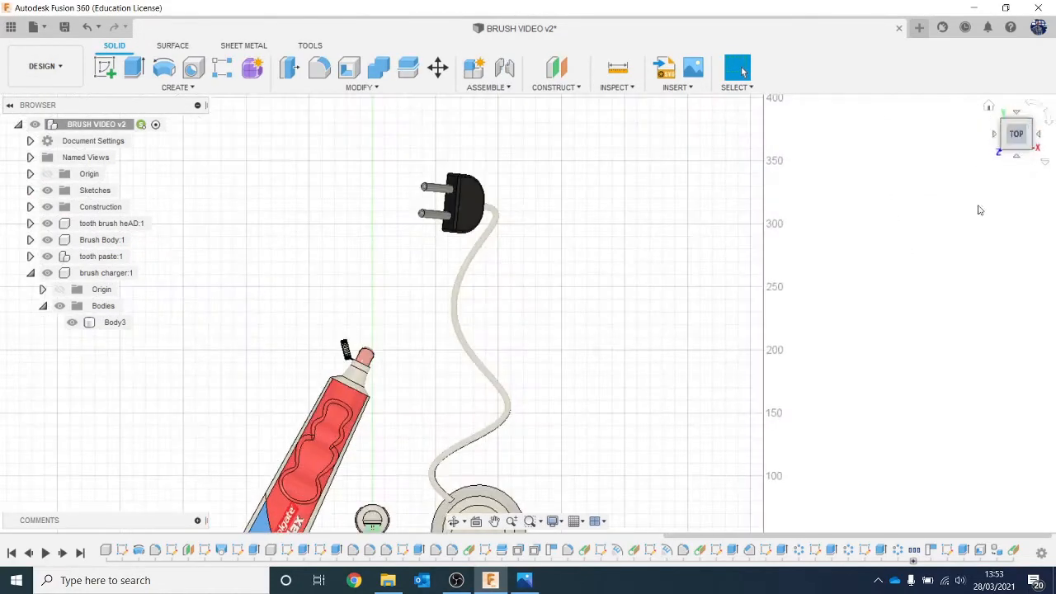
{"action": "key", "text": "Escape"}
{"action": "scroll", "coordinate": [845, 240], "scroll_direction": "down", "scroll_amount": 2}
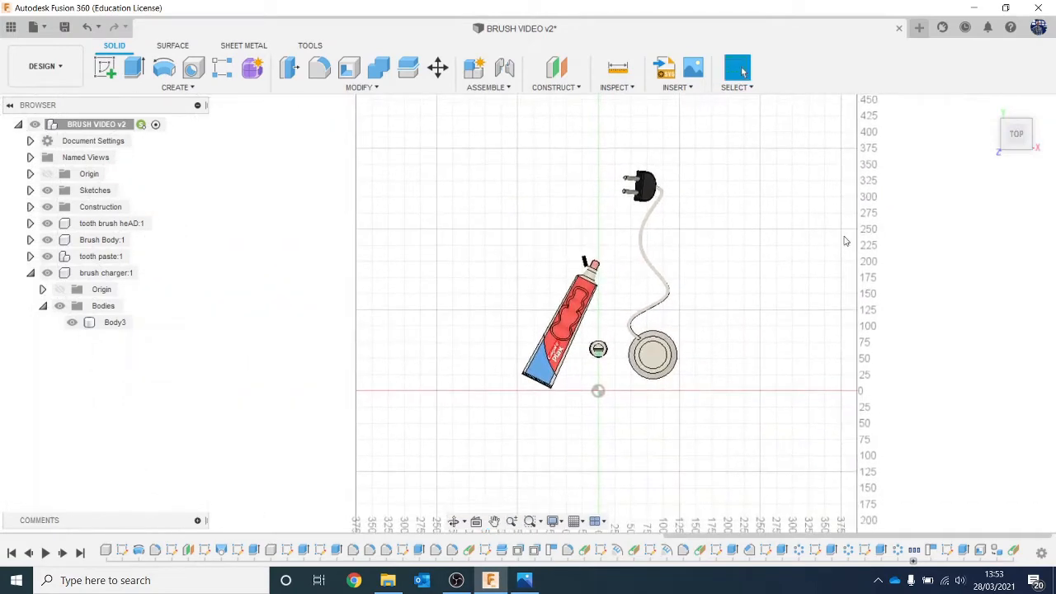
{"action": "left_click", "coordinate": [104, 68]}
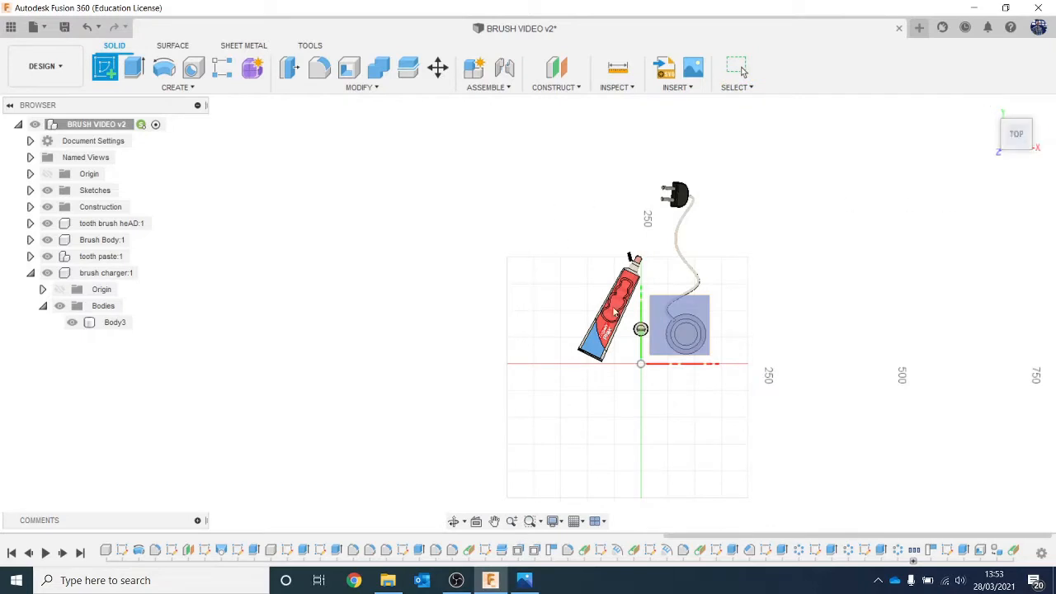
{"action": "left_click", "coordinate": [660, 305]}
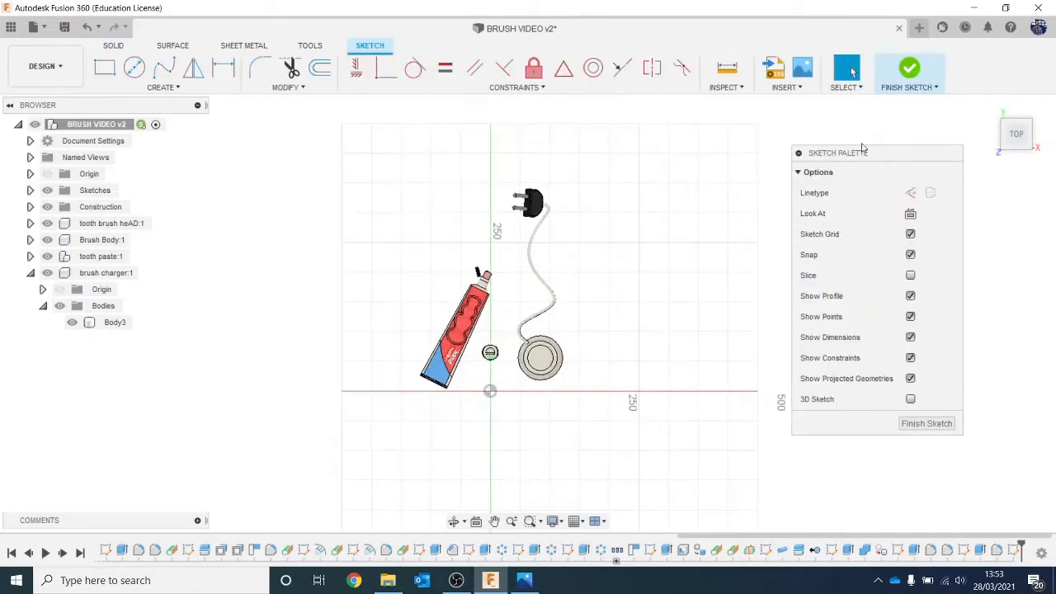
{"action": "left_click", "coordinate": [96, 69]}
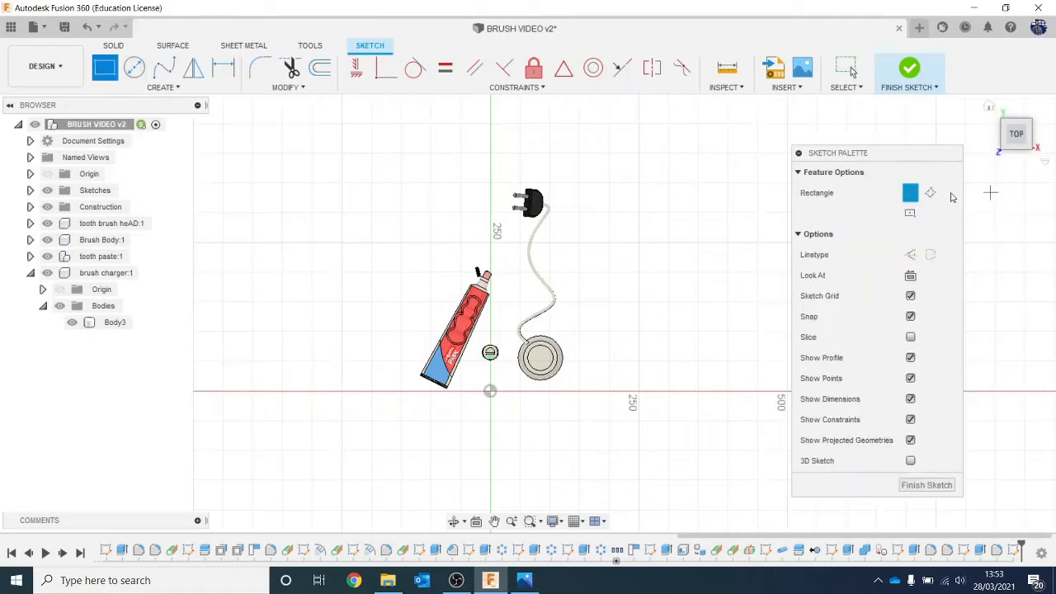
{"action": "scroll", "coordinate": [585, 260], "scroll_direction": "down", "scroll_amount": 2}
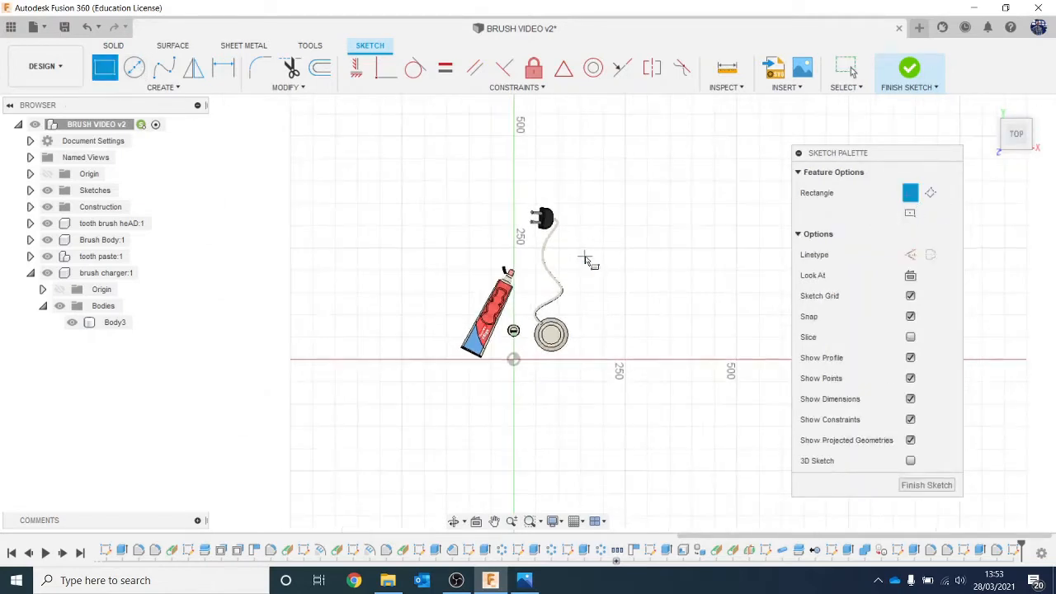
{"action": "left_click", "coordinate": [606, 394]}
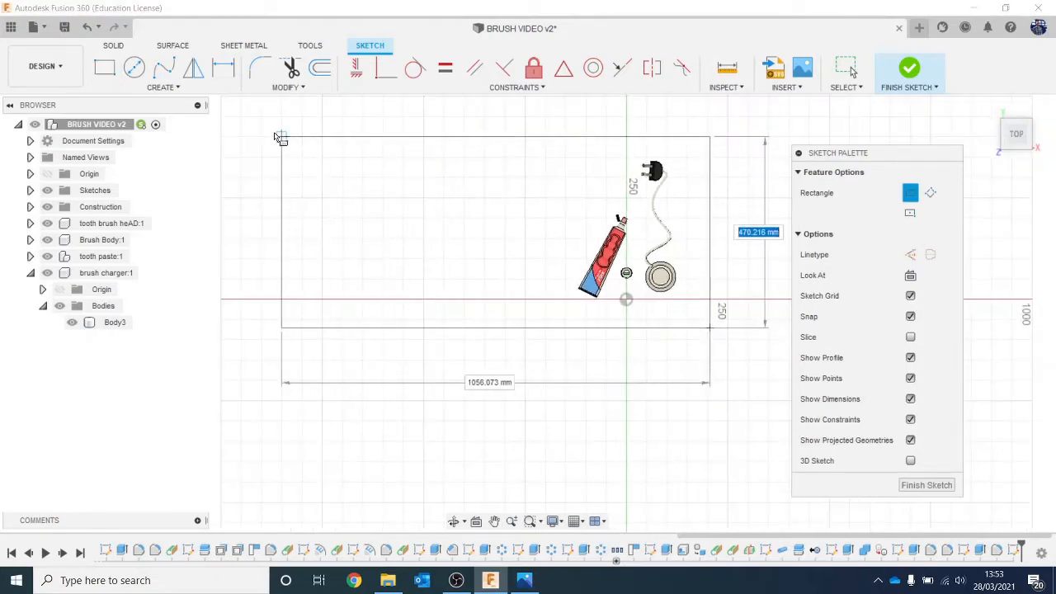
- Sketch a rectangle about 1256 by 470 mm surrounding the toothpaste, toothbrush and charger, and finish the sketch
{"action": "middle_click_drag", "start_coordinate": [229, 107], "coordinate": [229, 132]}
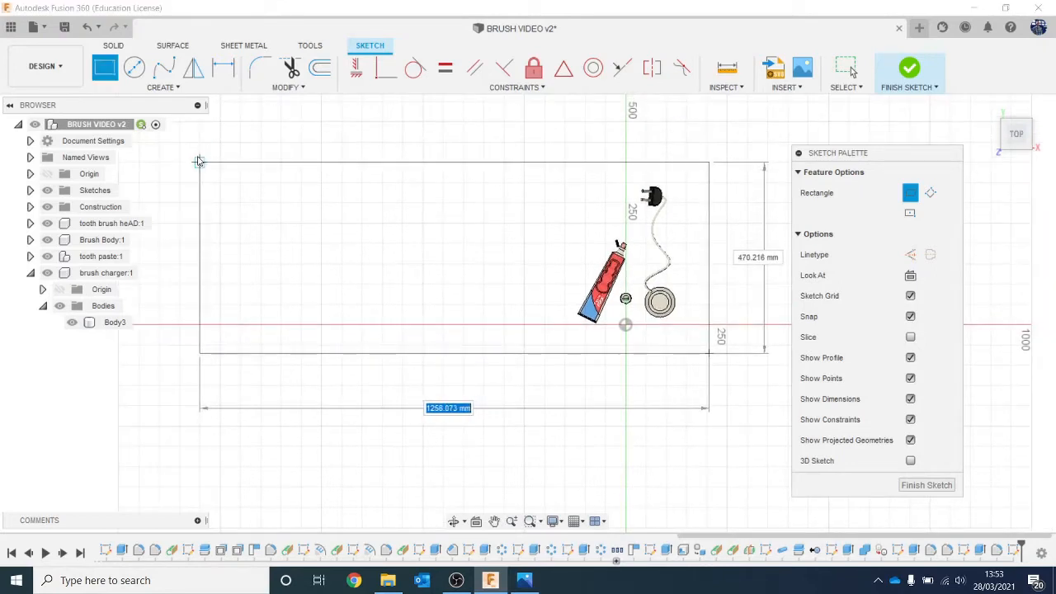
{"action": "left_click", "coordinate": [198, 161]}
{"action": "left_click", "coordinate": [910, 69]}
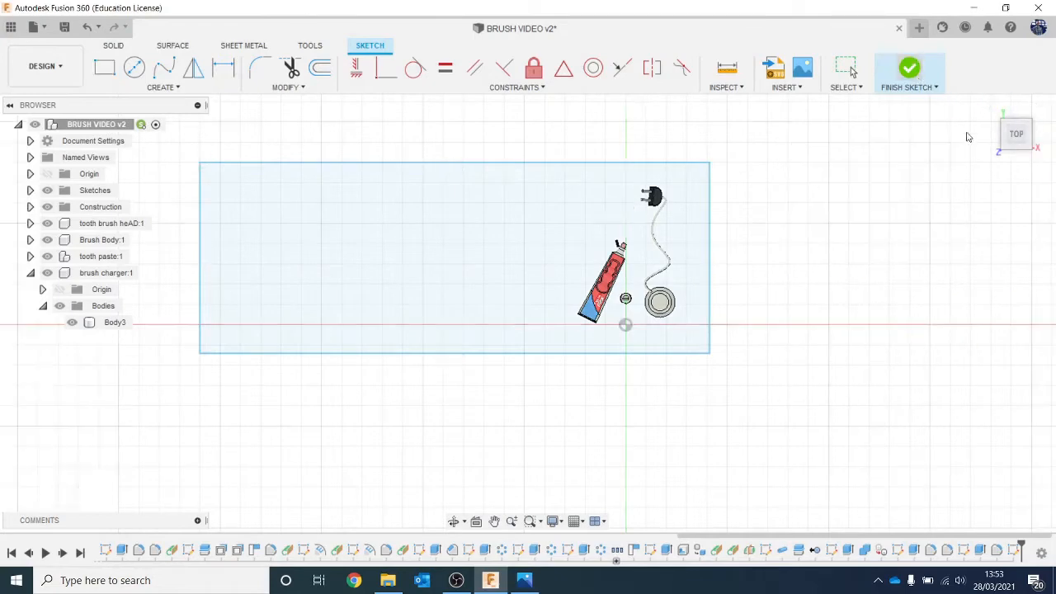
- Move the four rectangle lines down by about 119.8 mm along Z to the underside of the toothbrush and charger
{"action": "left_click_drag", "start_coordinate": [1008, 145], "coordinate": [1012, 178]}
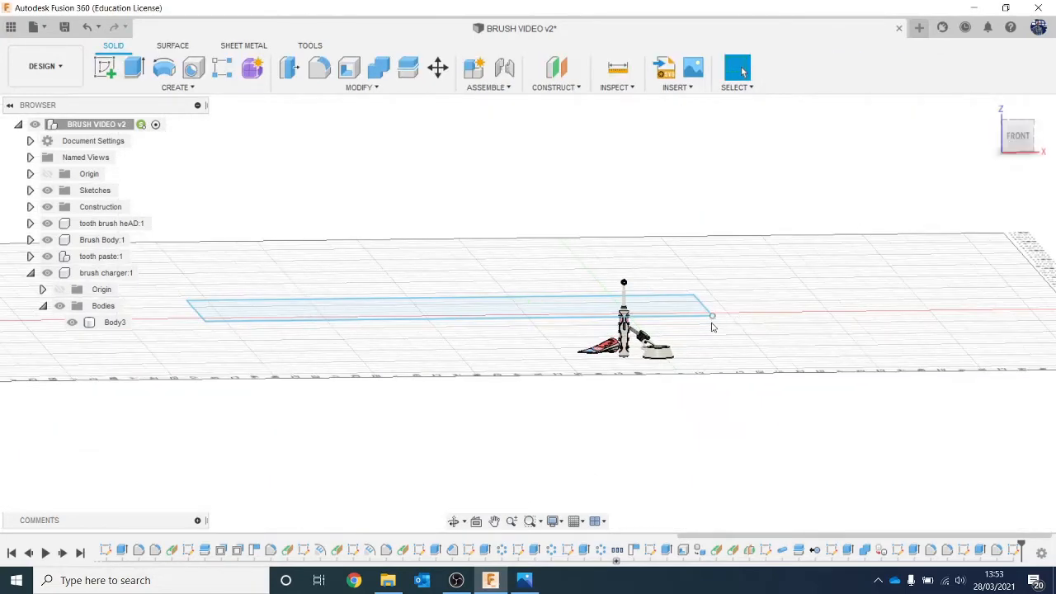
{"action": "double_click", "coordinate": [460, 314]}
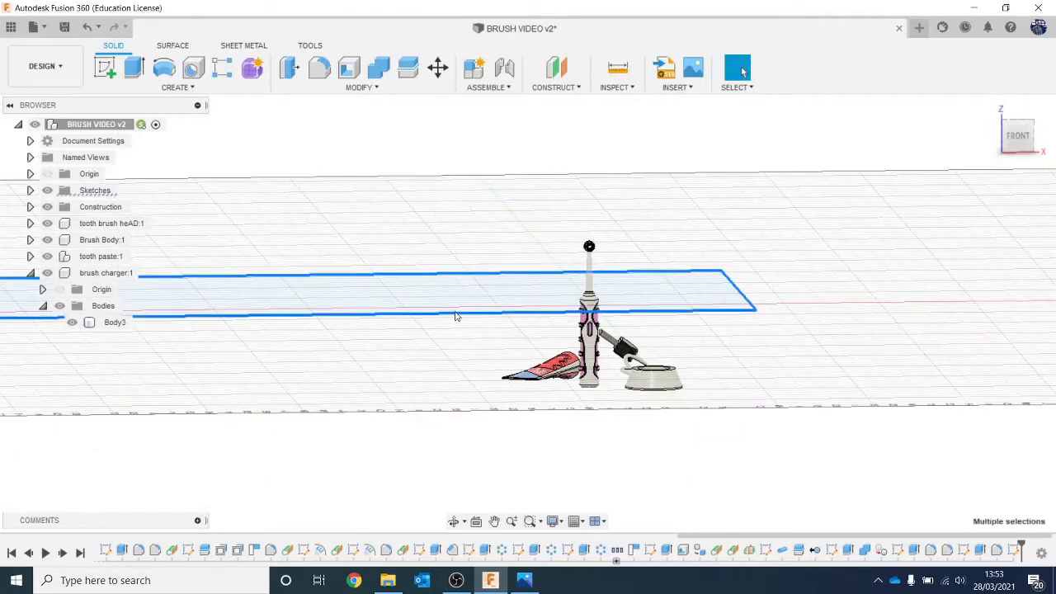
{"action": "right_click", "coordinate": [455, 316]}
{"action": "left_click", "coordinate": [395, 331]}
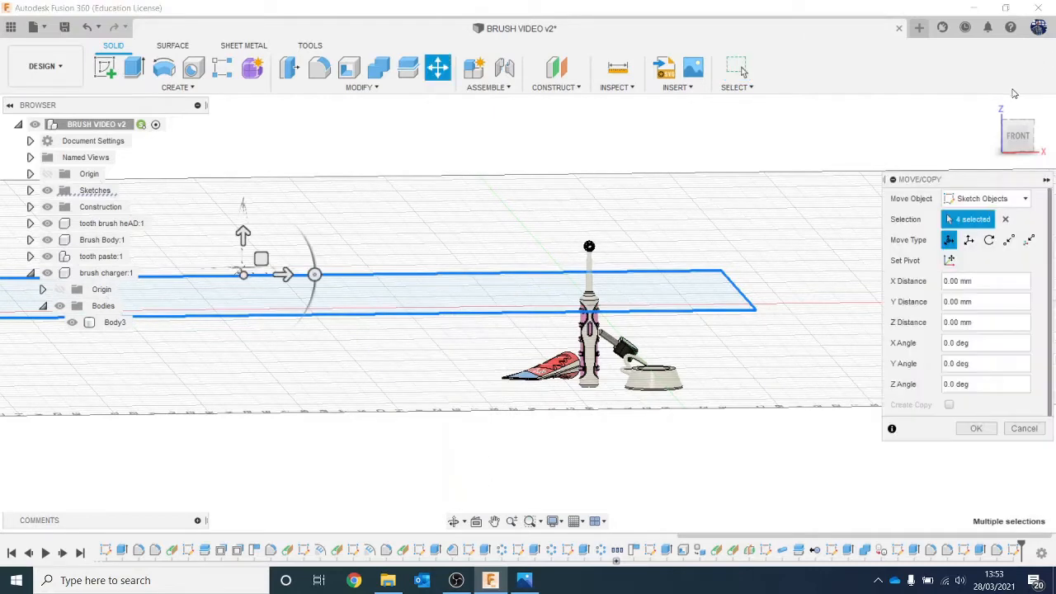
{"action": "left_click", "coordinate": [1021, 137]}
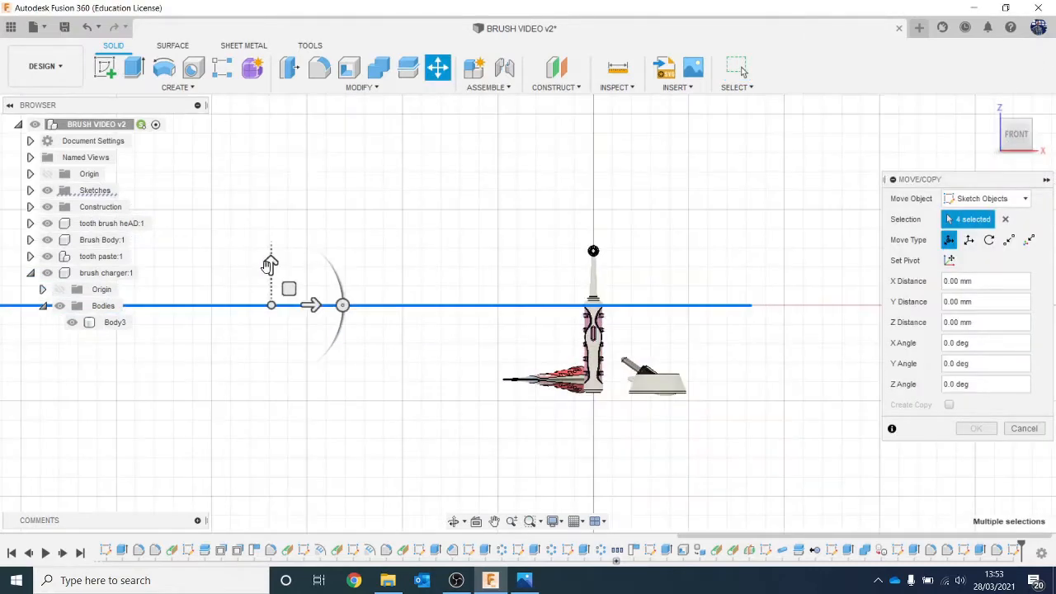
{"action": "mouse_move", "coordinate": [273, 357]}
{"action": "left_mouse_down"}
{"action": "mouse_move", "coordinate": [271, 382]}
{"action": "mouse_move", "coordinate": [272, 356]}
{"action": "left_mouse_up"}
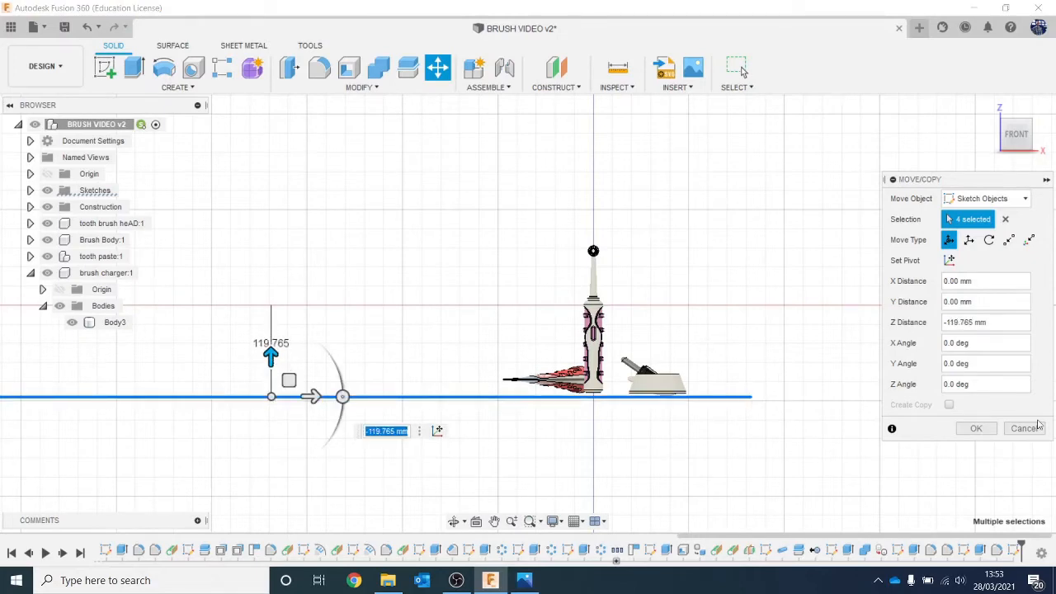
{"action": "left_click", "coordinate": [976, 429]}
- Extrude the rectangle profile downward by about 116.2 mm as a new body to form the countertop
{"action": "left_click", "coordinate": [1011, 121]}
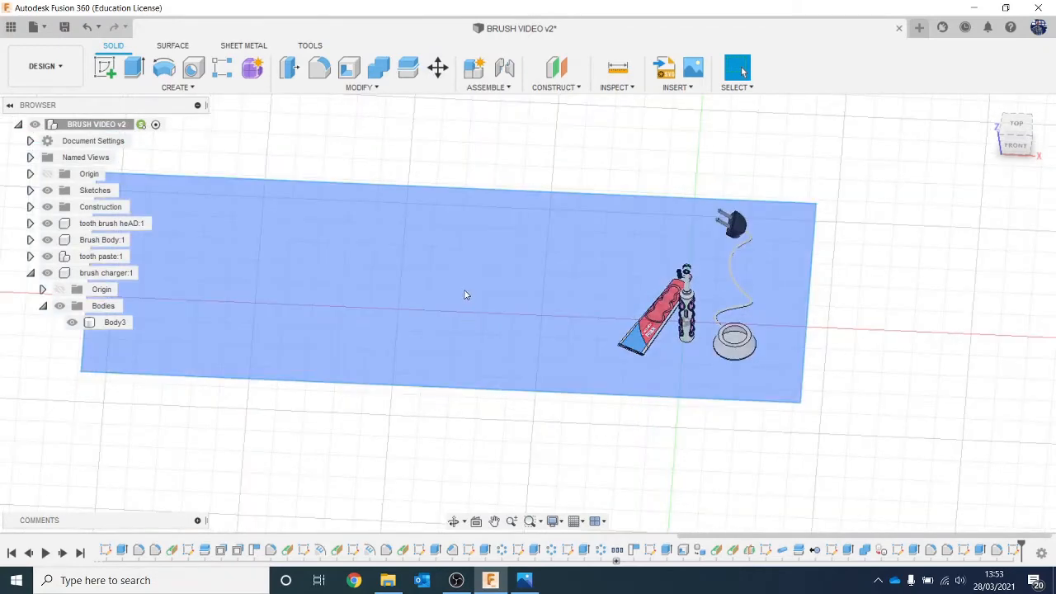
{"action": "left_click", "coordinate": [464, 289]}
{"action": "key", "text": "e"}
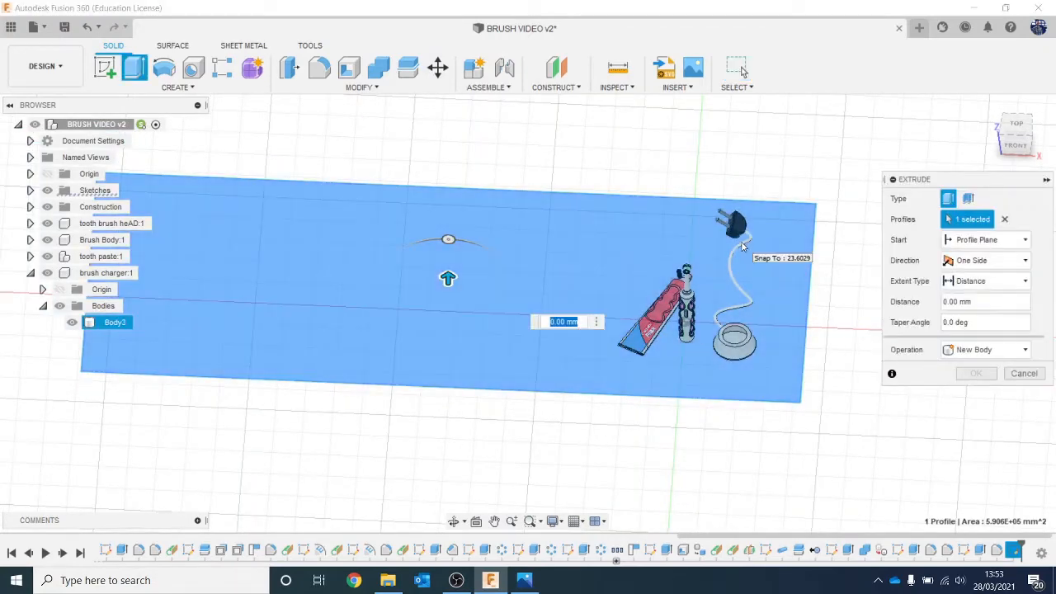
{"action": "key", "text": "Return"}
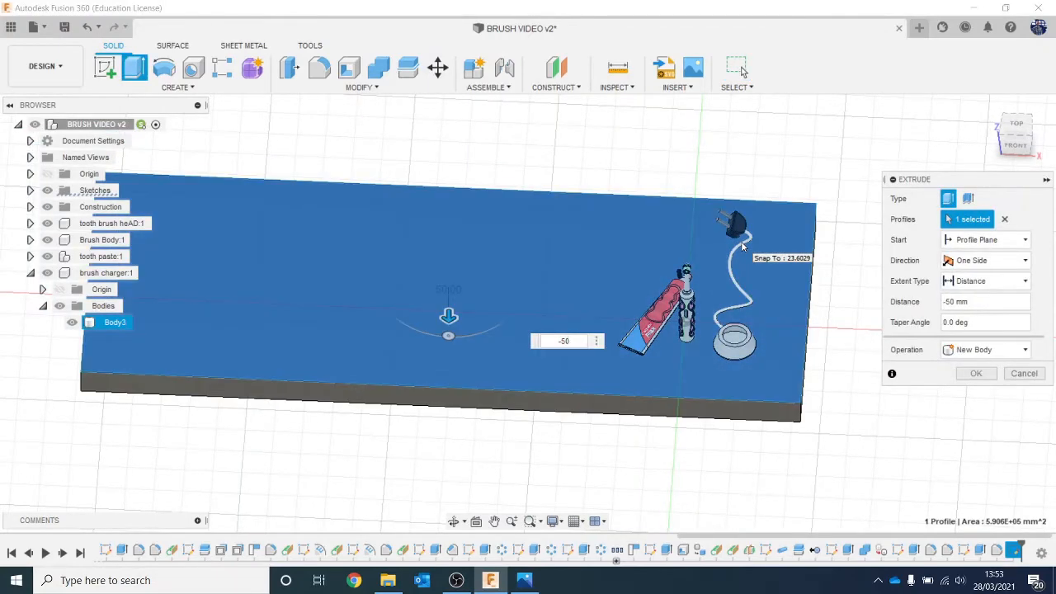
{"action": "left_click", "coordinate": [1017, 144]}
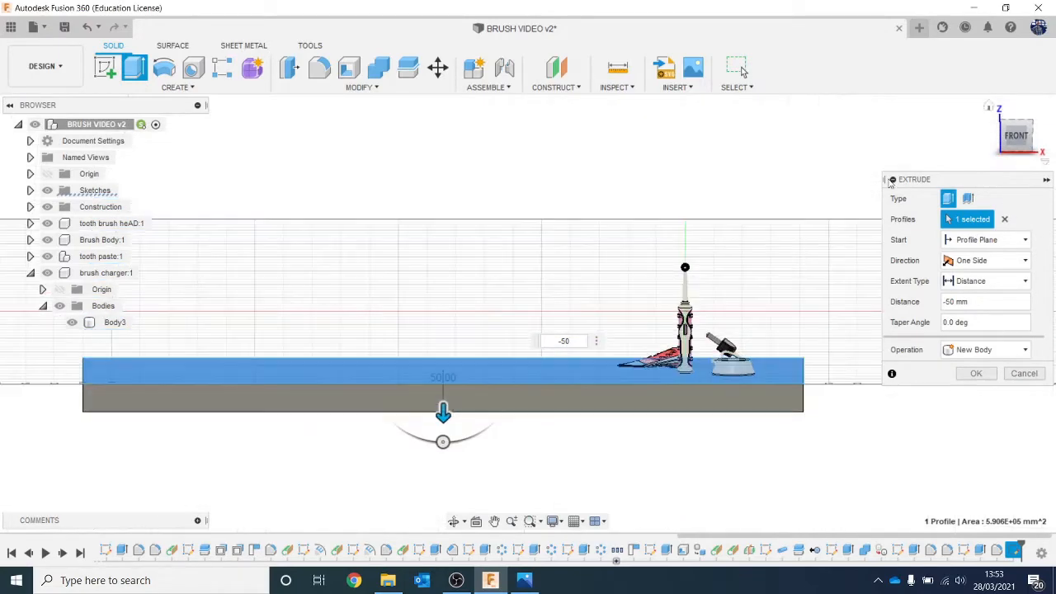
{"action": "left_click_drag", "start_coordinate": [438, 422], "coordinate": [444, 457]}
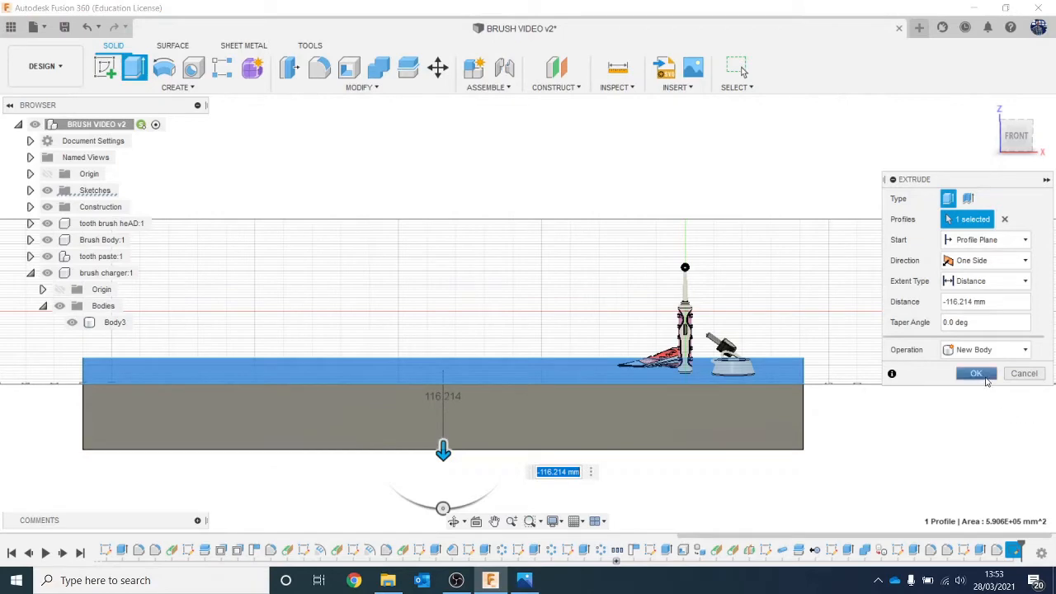
{"action": "left_click", "coordinate": [976, 373]}
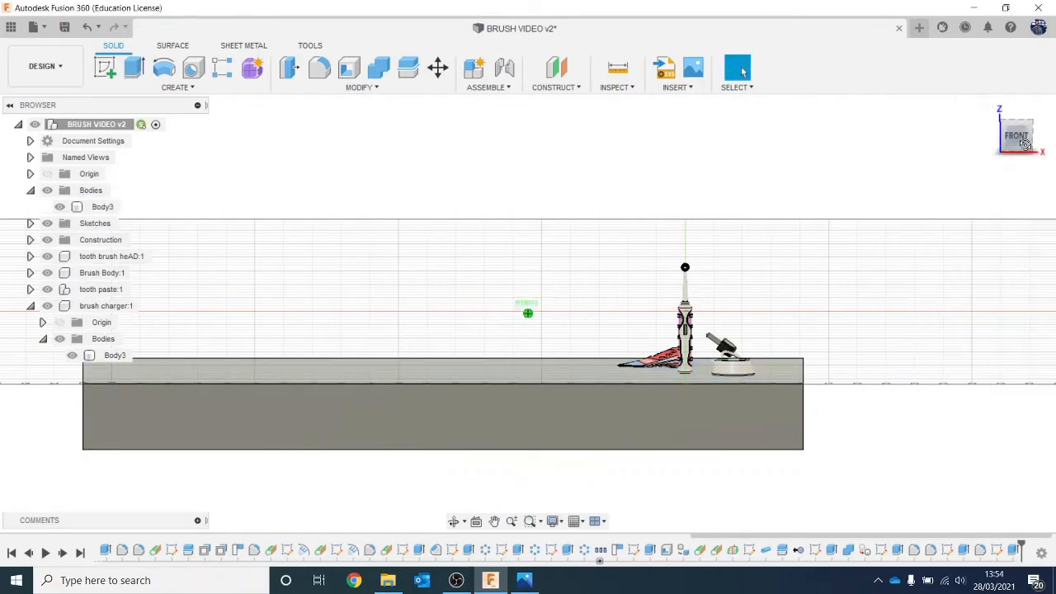
- Start a sketch on the countertop's upper face and draw a large center rectangle beside the toothpaste for the sink
{"action": "left_click_drag", "start_coordinate": [1025, 145], "coordinate": [1037, 159]}
{"action": "left_click", "coordinate": [1018, 129]}
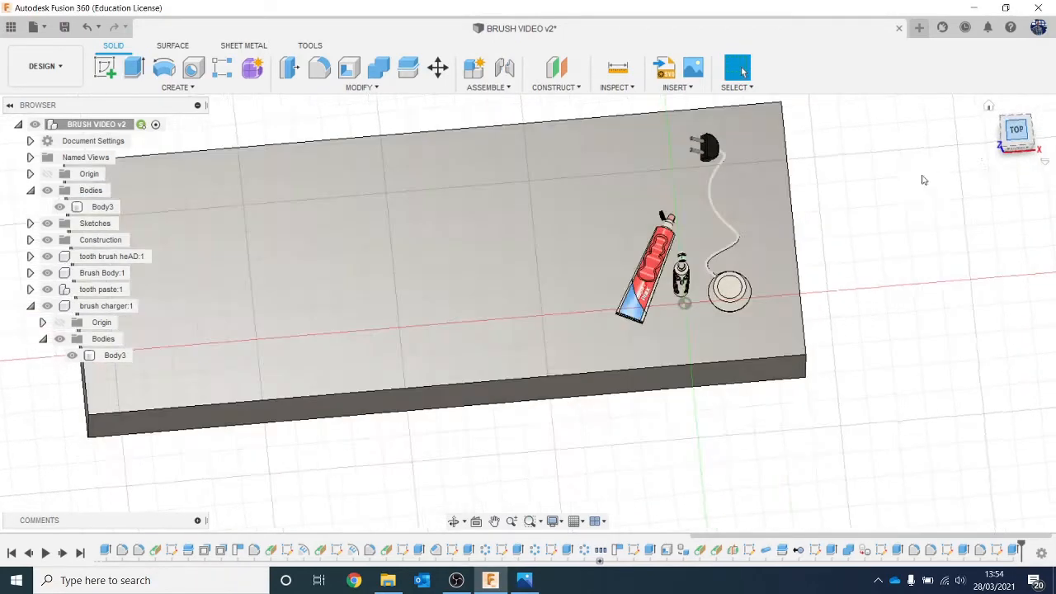
{"action": "left_click", "coordinate": [112, 62]}
{"action": "left_click", "coordinate": [506, 232]}
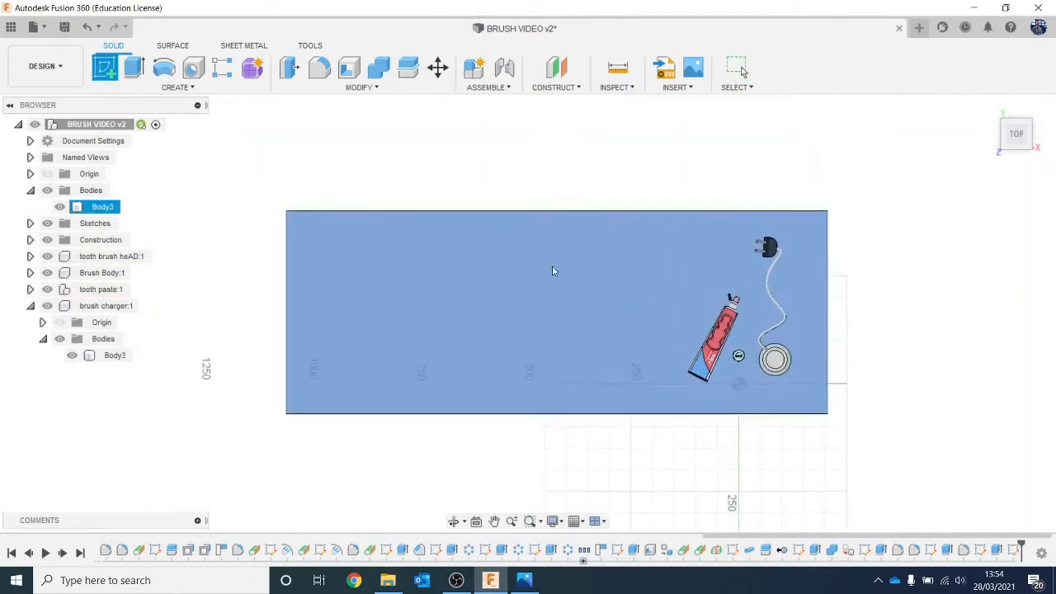
{"action": "left_click", "coordinate": [552, 271]}
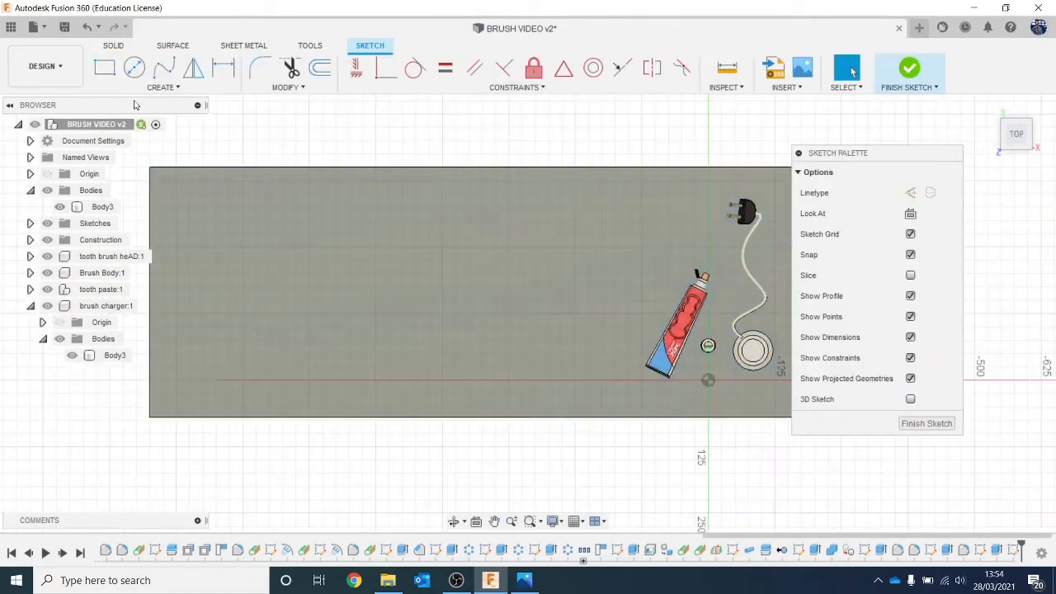
{"action": "left_click", "coordinate": [104, 68]}
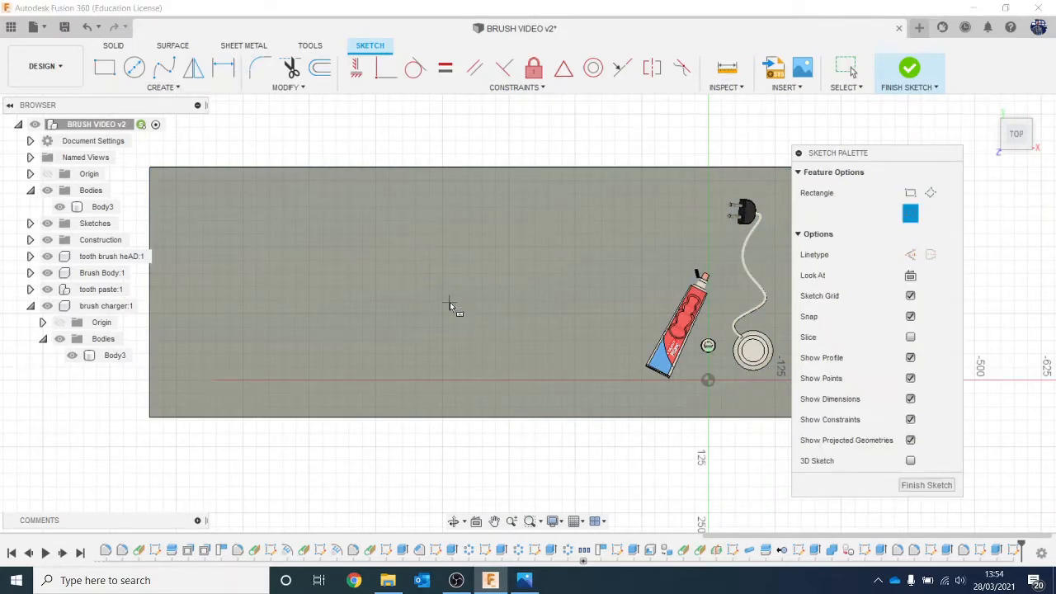
{"action": "left_click", "coordinate": [415, 286]}
{"action": "left_click", "coordinate": [597, 381]}
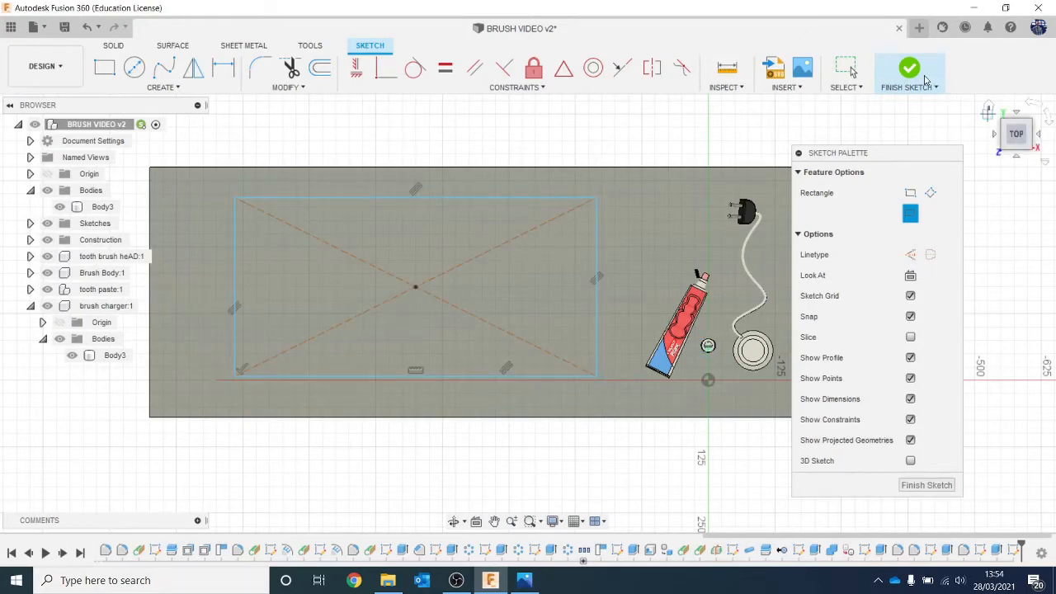
- Offset the sink rectangle inward by about 23 mm
{"action": "left_click", "coordinate": [321, 68]}
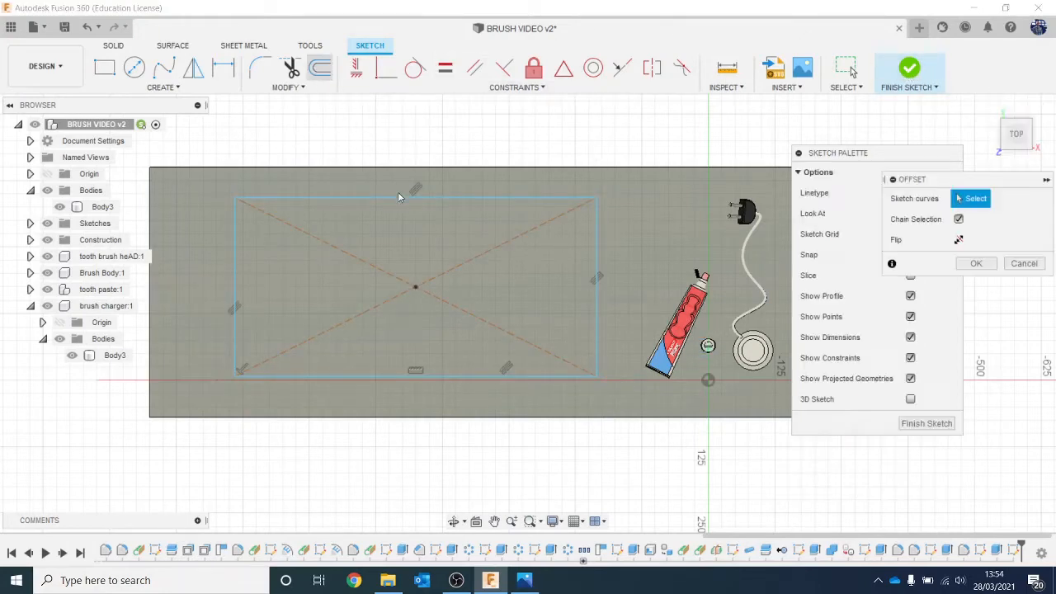
{"action": "left_click", "coordinate": [398, 198]}
{"action": "left_click_drag", "start_coordinate": [399, 198], "coordinate": [398, 210]}
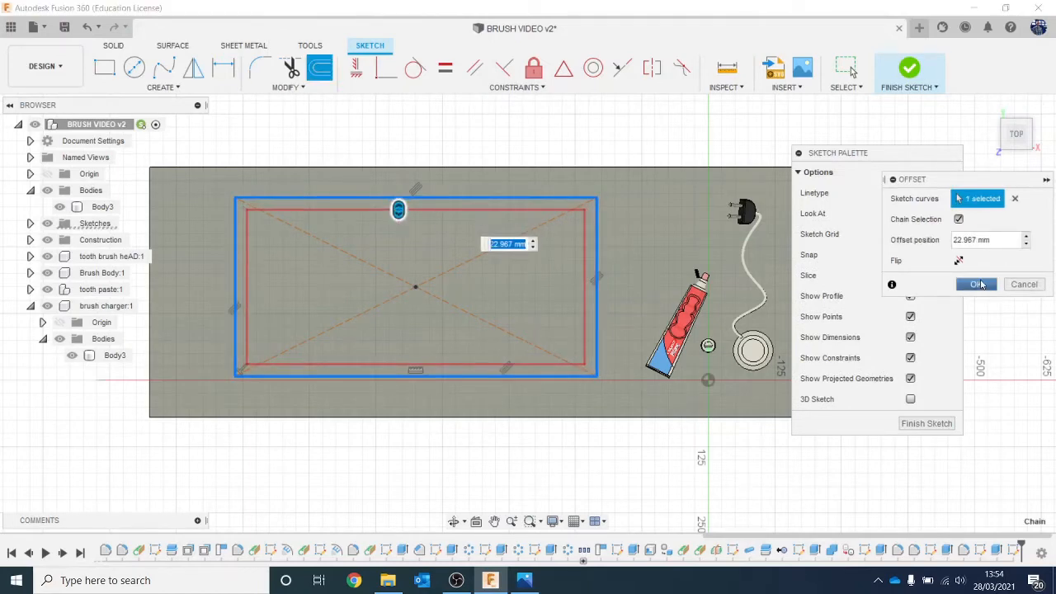
{"action": "left_click", "coordinate": [979, 284]}
- Extrude the border between the two sink rectangles upward by 10 mm, joined to the countertop
{"action": "middle_click_drag", "start_coordinate": [979, 289], "coordinate": [978, 339], "text": "shift"}
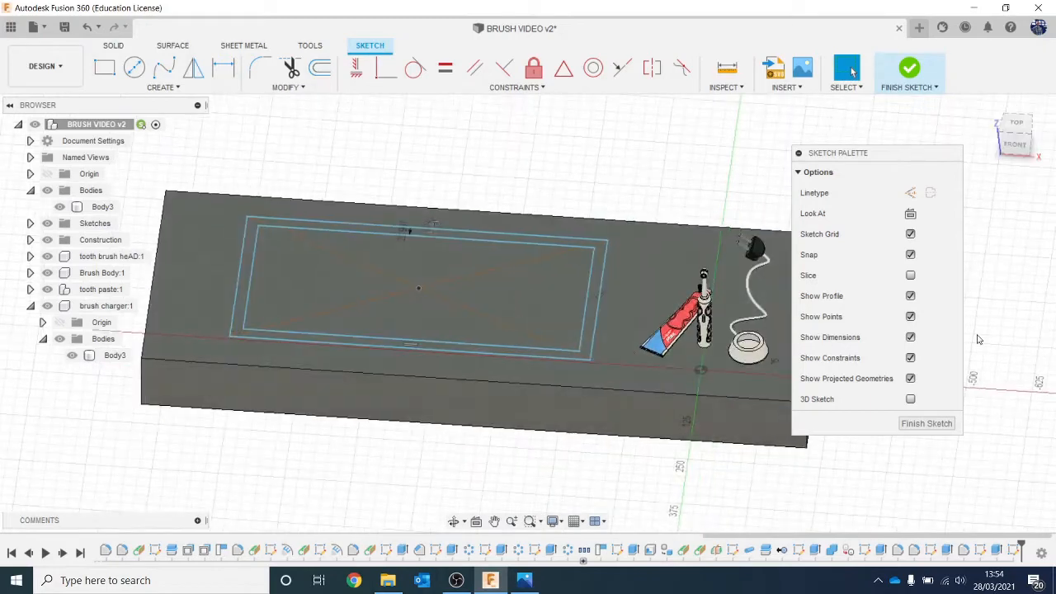
{"action": "key", "text": "e"}
{"action": "scroll", "coordinate": [515, 338], "scroll_direction": "up", "scroll_amount": 3}
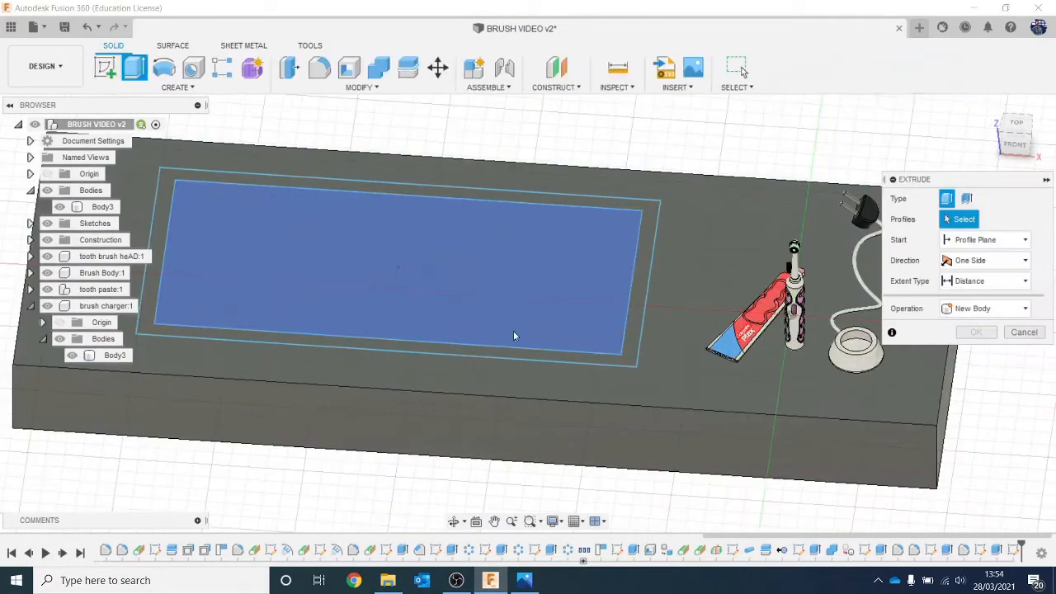
{"action": "scroll", "coordinate": [514, 336], "scroll_direction": "up", "scroll_amount": 2}
{"action": "left_click", "coordinate": [656, 323]}
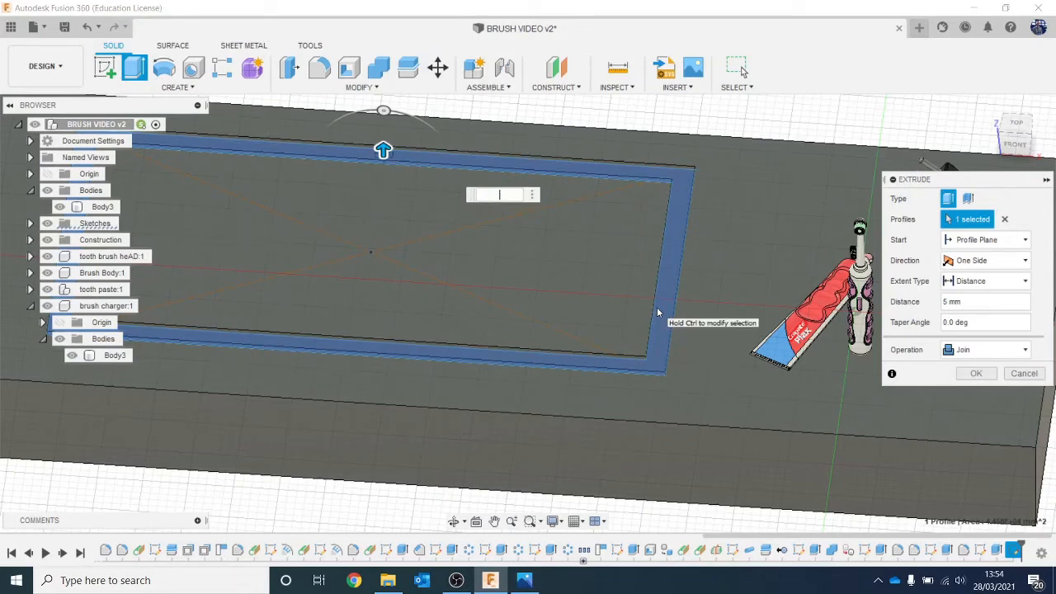
{"action": "key", "text": "Return"}
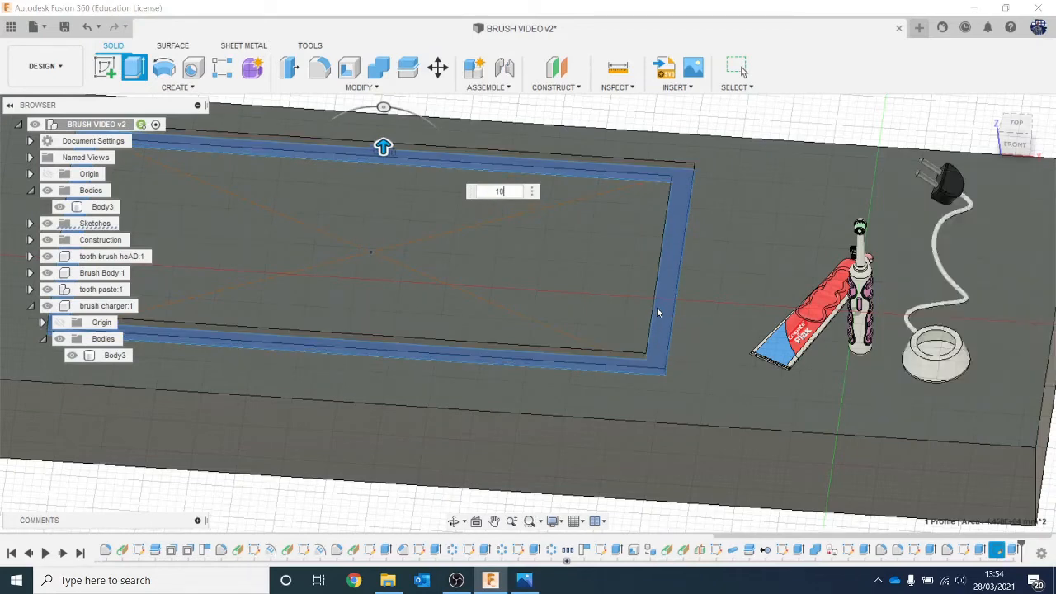
{"action": "scroll", "coordinate": [657, 312], "scroll_direction": "down", "scroll_amount": 3}
{"action": "left_click", "coordinate": [658, 312]}
- Extrude the face inside the raised rim downward into the countertop to cut the sink basin
{"action": "scroll", "coordinate": [469, 293], "scroll_direction": "up", "scroll_amount": 1}
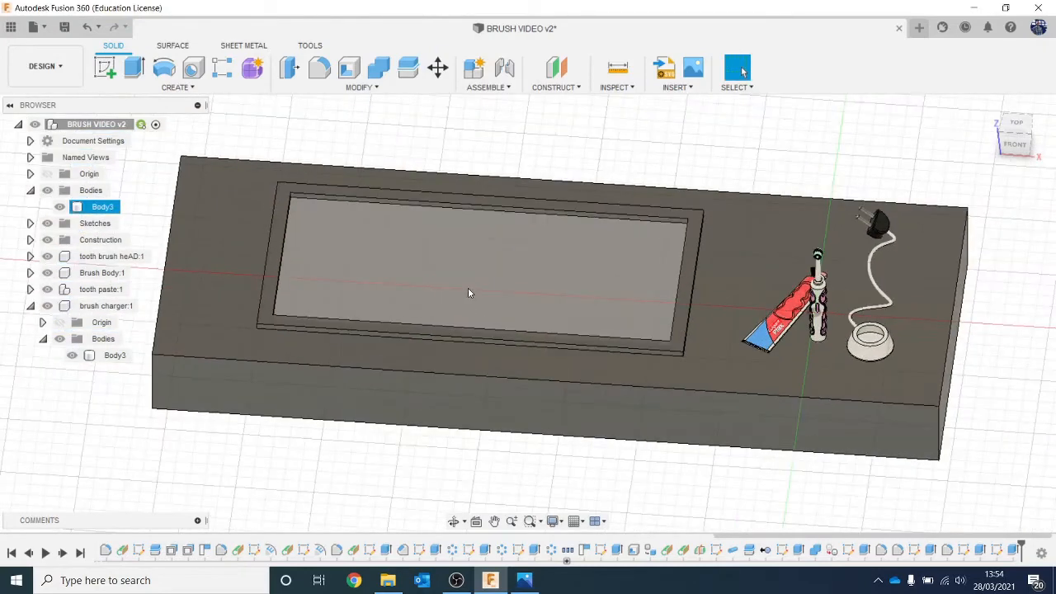
{"action": "left_click", "coordinate": [468, 293]}
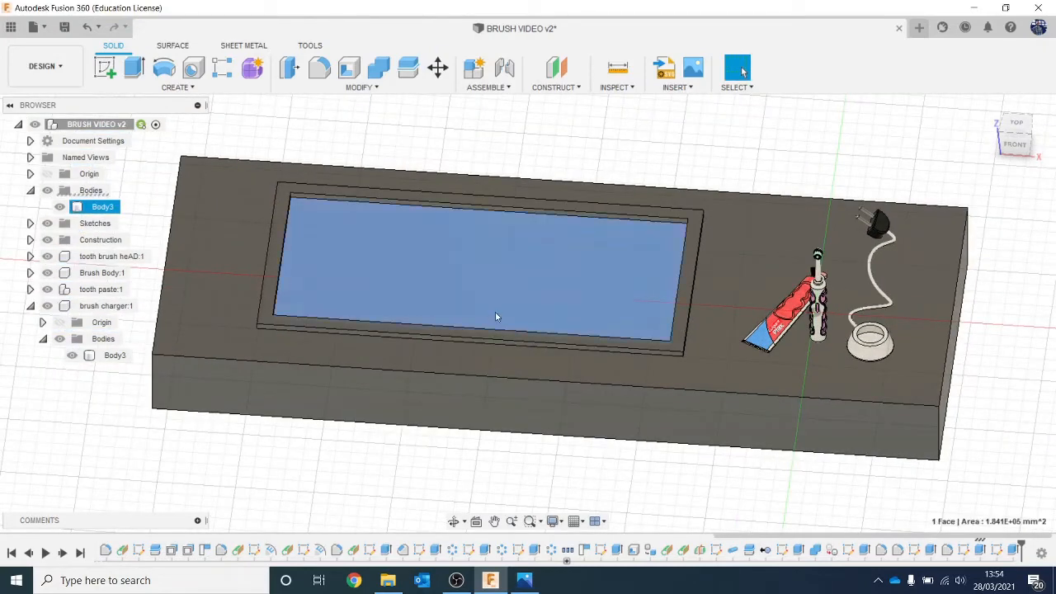
{"action": "key", "text": "e"}
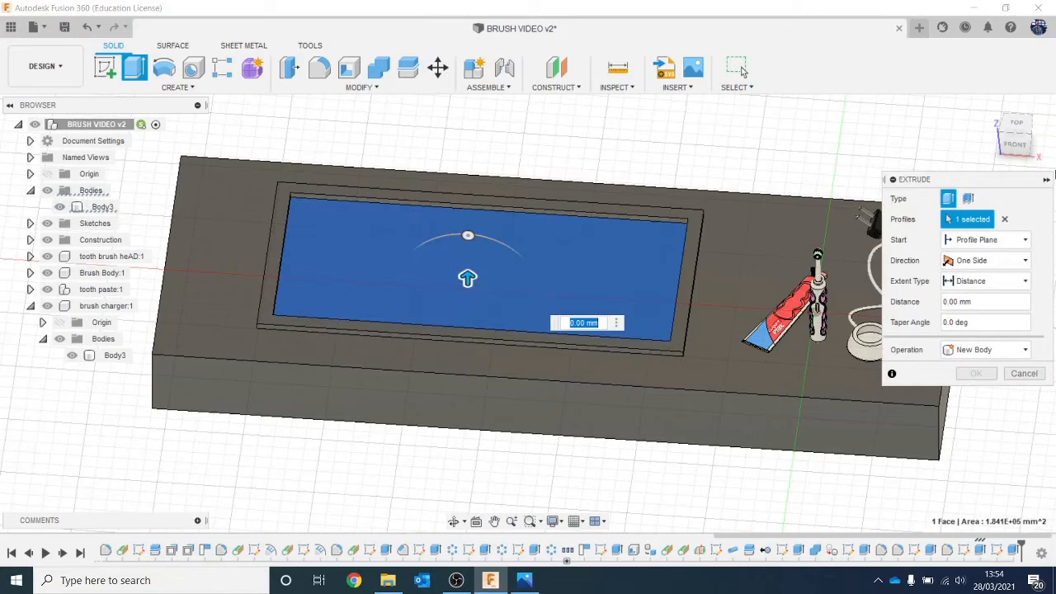
{"action": "left_click", "coordinate": [1015, 145]}
{"action": "left_click_drag", "start_coordinate": [462, 293], "coordinate": [464, 344]}
{"action": "left_click", "coordinate": [989, 398]}
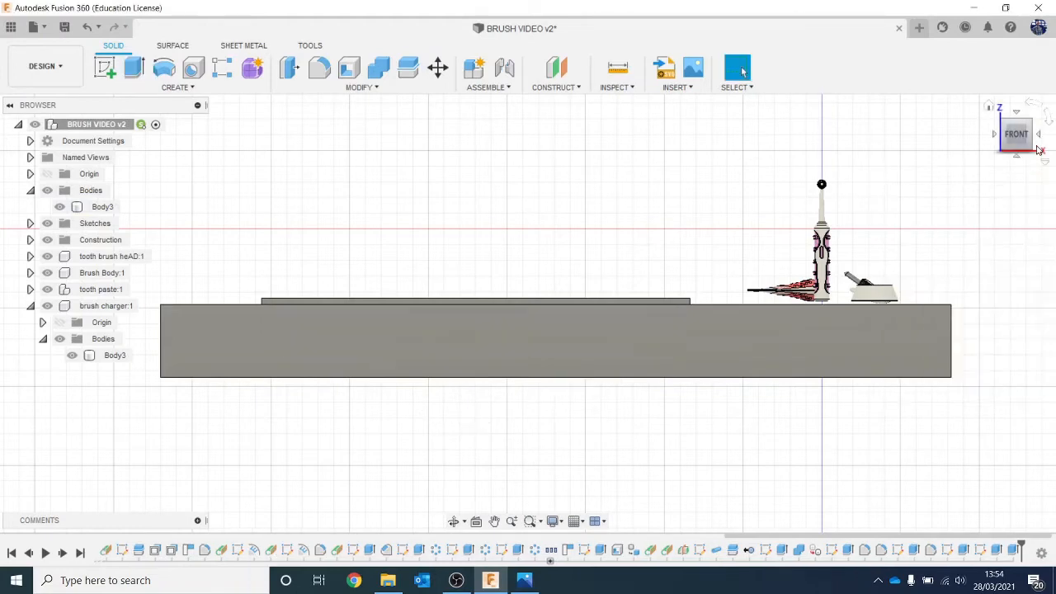
- Fillet the two short floor edges of the sink basin with a radius of about 163.8 mm
{"action": "left_click_drag", "start_coordinate": [1019, 135], "coordinate": [993, 173]}
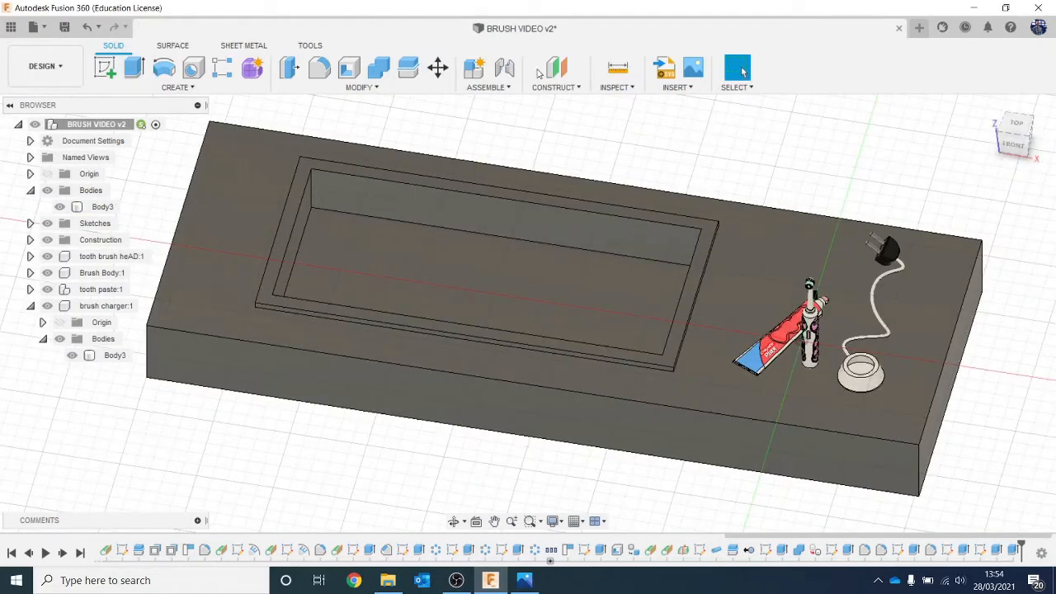
{"action": "left_click", "coordinate": [320, 69]}
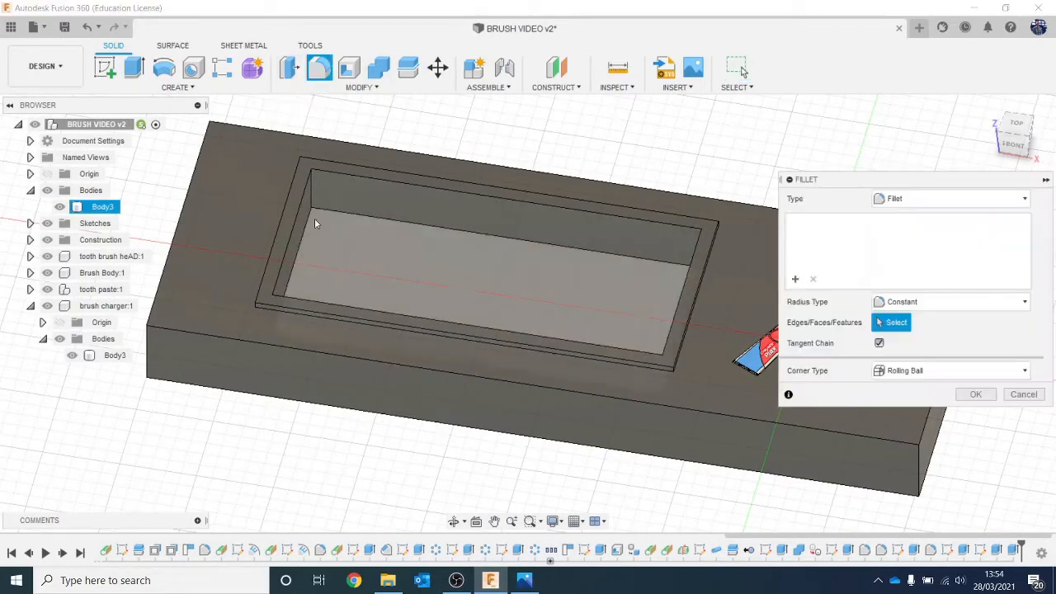
{"action": "left_click", "coordinate": [302, 234]}
{"action": "left_click_drag", "start_coordinate": [1014, 149], "coordinate": [1051, 149]}
{"action": "left_click", "coordinate": [647, 275]}
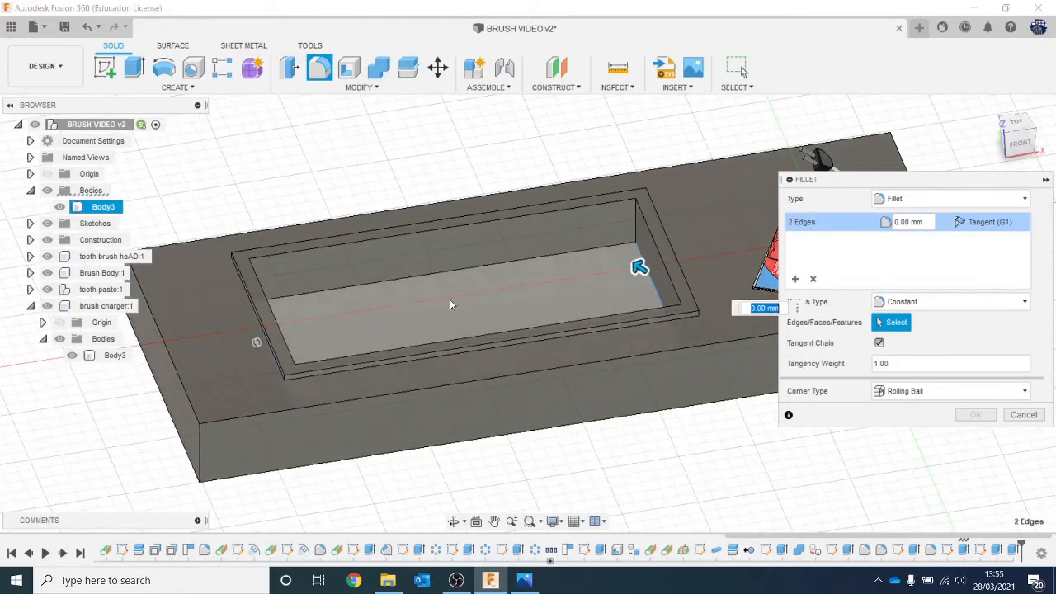
{"action": "left_click_drag", "start_coordinate": [627, 272], "coordinate": [591, 271]}
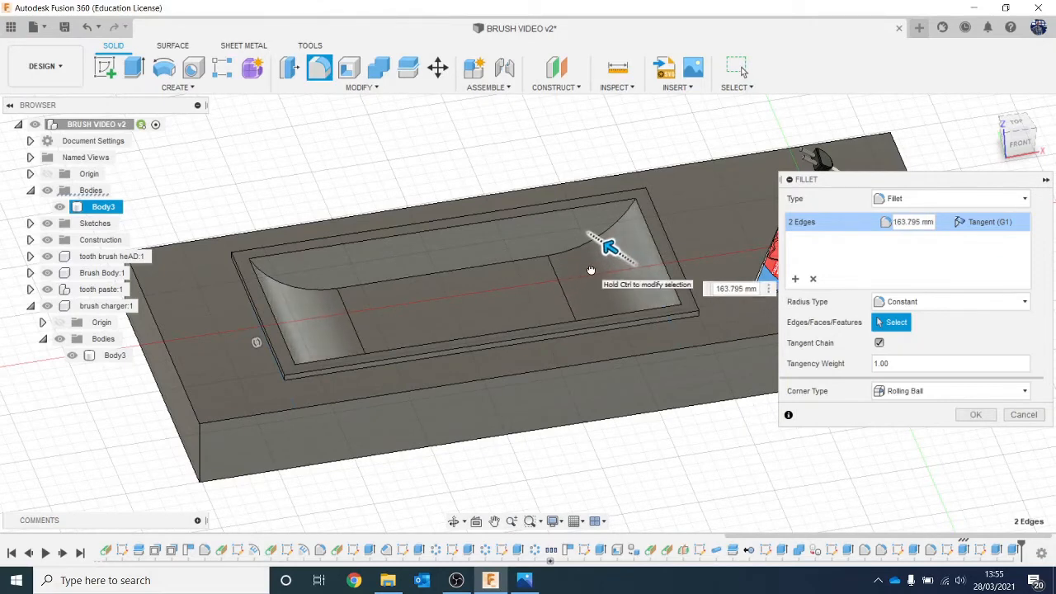
{"action": "key", "text": "Return"}
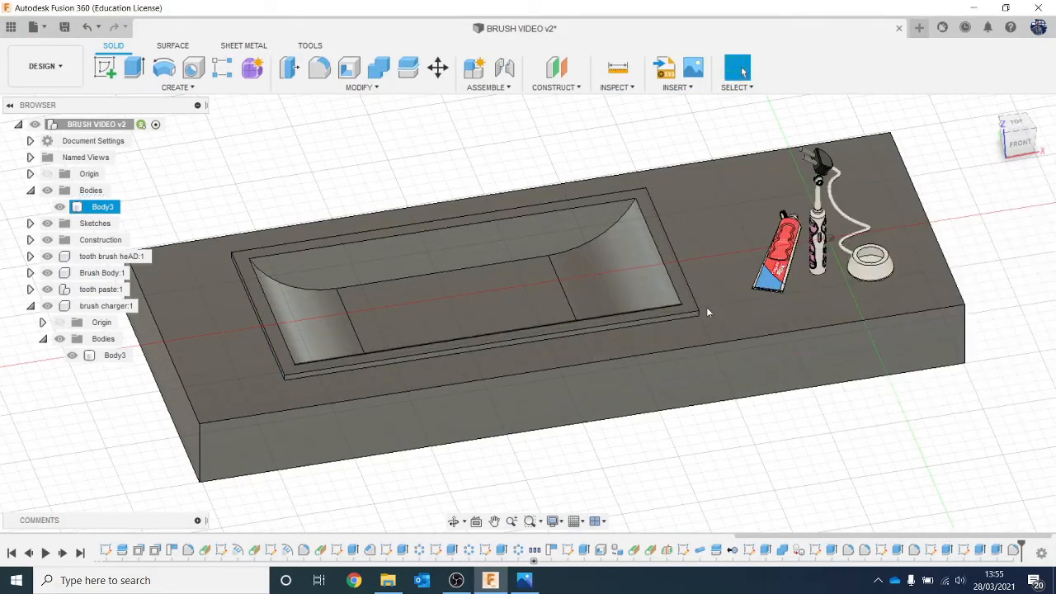
{"action": "scroll", "coordinate": [888, 271], "scroll_direction": "down", "scroll_amount": 2}
{"action": "left_click", "coordinate": [1004, 132]}
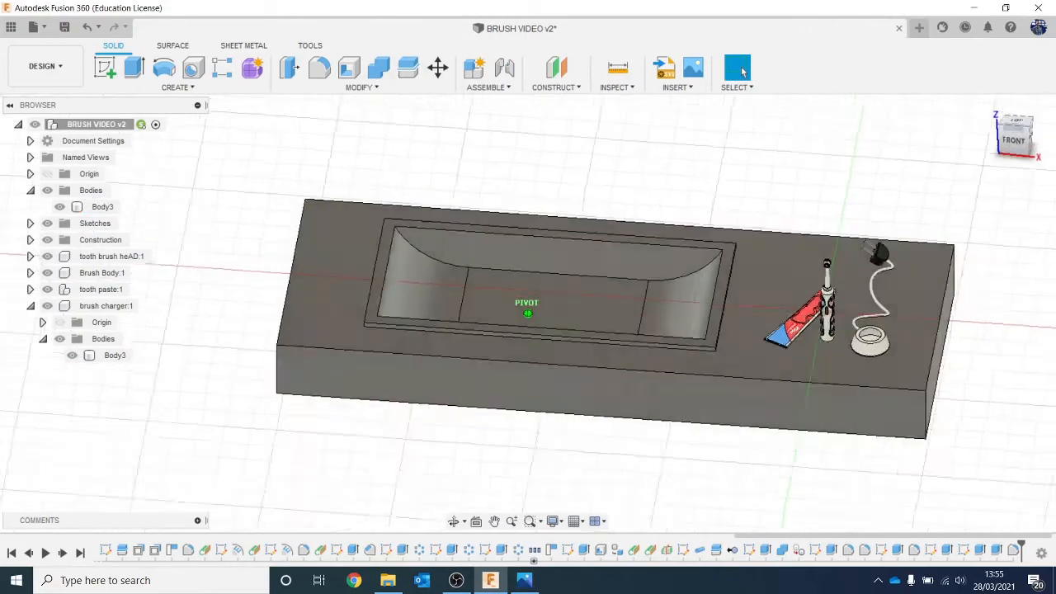
{"action": "middle_click_drag", "start_coordinate": [854, 198], "coordinate": [895, 255], "text": "shift"}
{"action": "scroll", "coordinate": [768, 361], "scroll_direction": "up", "scroll_amount": 1}
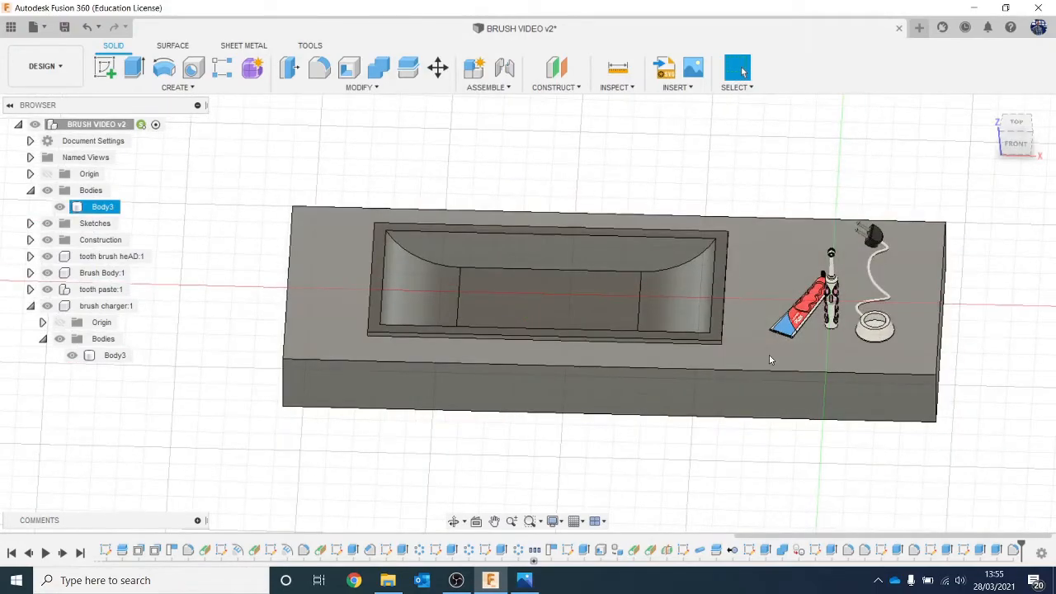
- Sketch a center rectangle about 100 by 86 mm on the countertop's top face, centred on the sink rim's rear outer edge
{"action": "left_click", "coordinate": [1018, 126]}
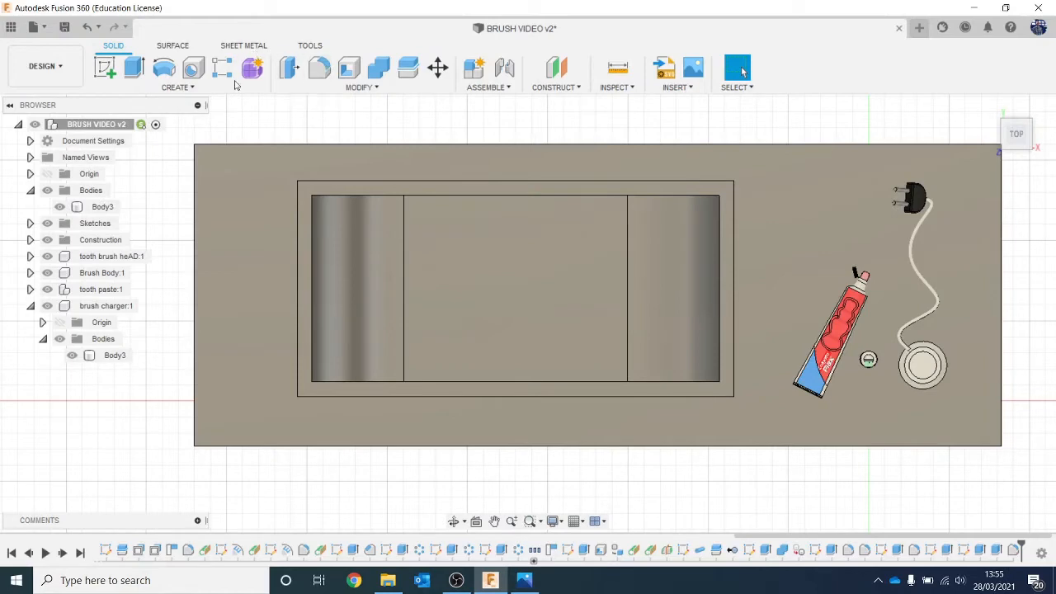
{"action": "left_click", "coordinate": [105, 68]}
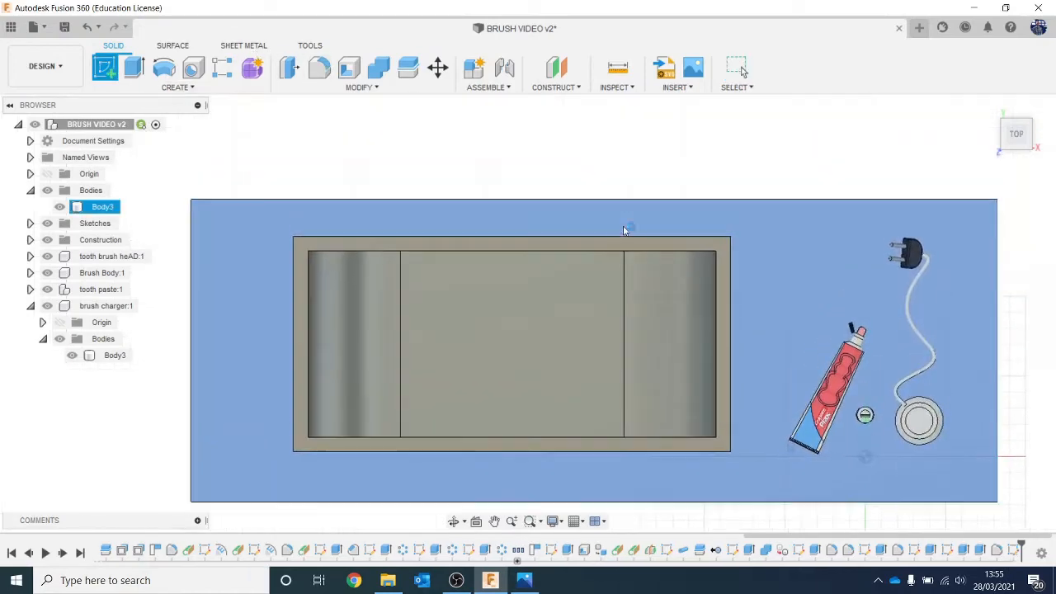
{"action": "left_click", "coordinate": [625, 231]}
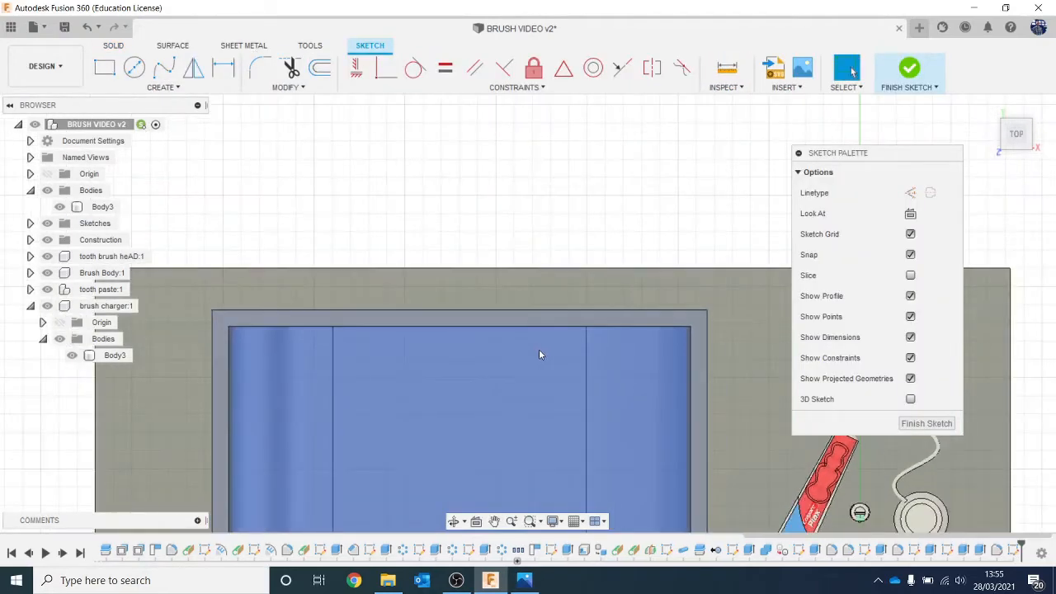
{"action": "left_click", "coordinate": [105, 68]}
{"action": "left_click", "coordinate": [910, 213]}
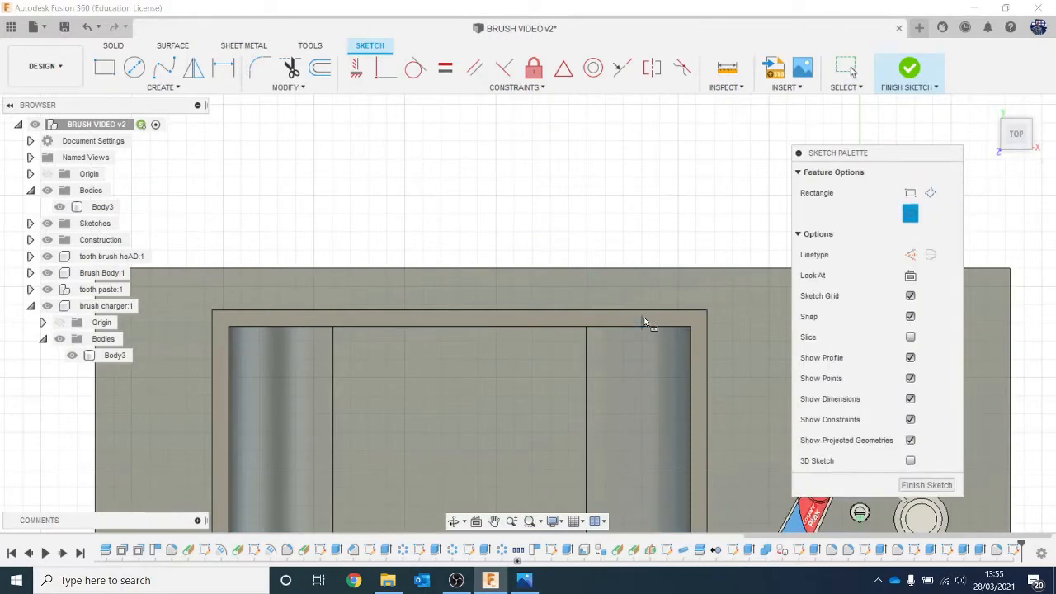
{"action": "left_click", "coordinate": [459, 310]}
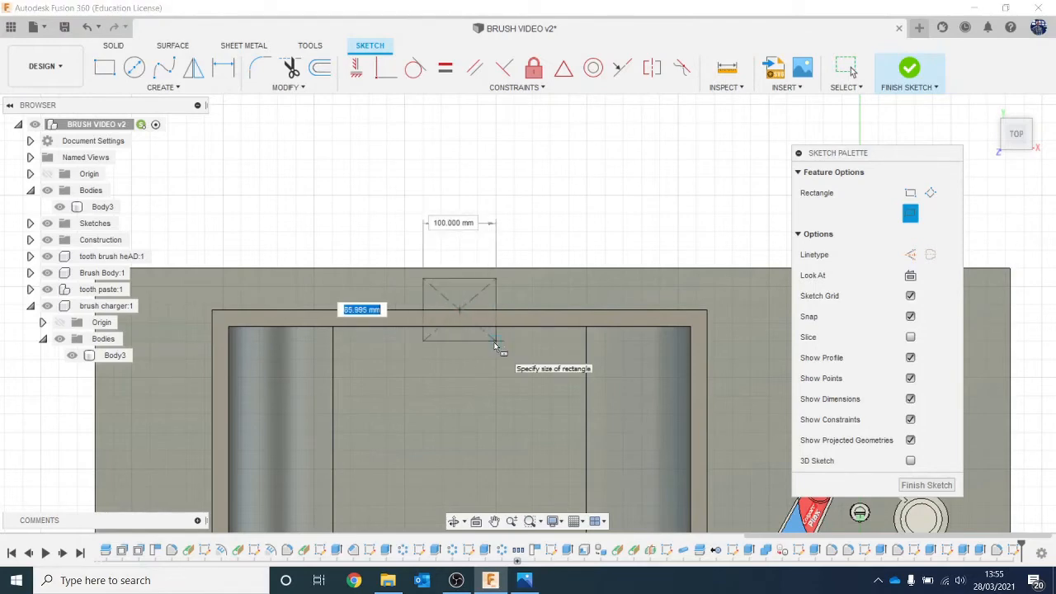
{"action": "left_click", "coordinate": [496, 342]}
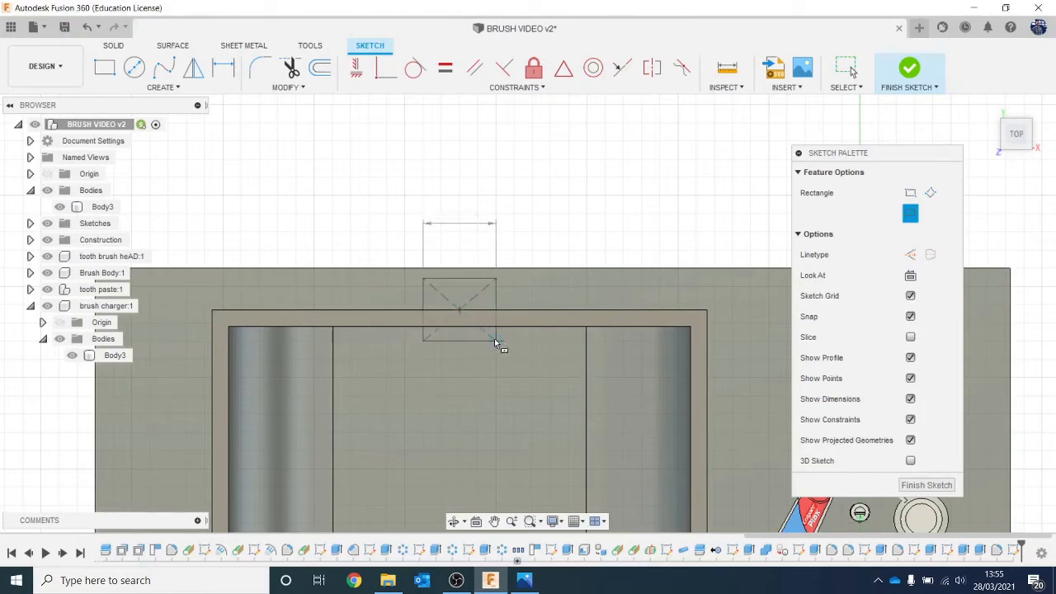
{"action": "left_click_drag", "start_coordinate": [1010, 133], "coordinate": [1011, 146]}
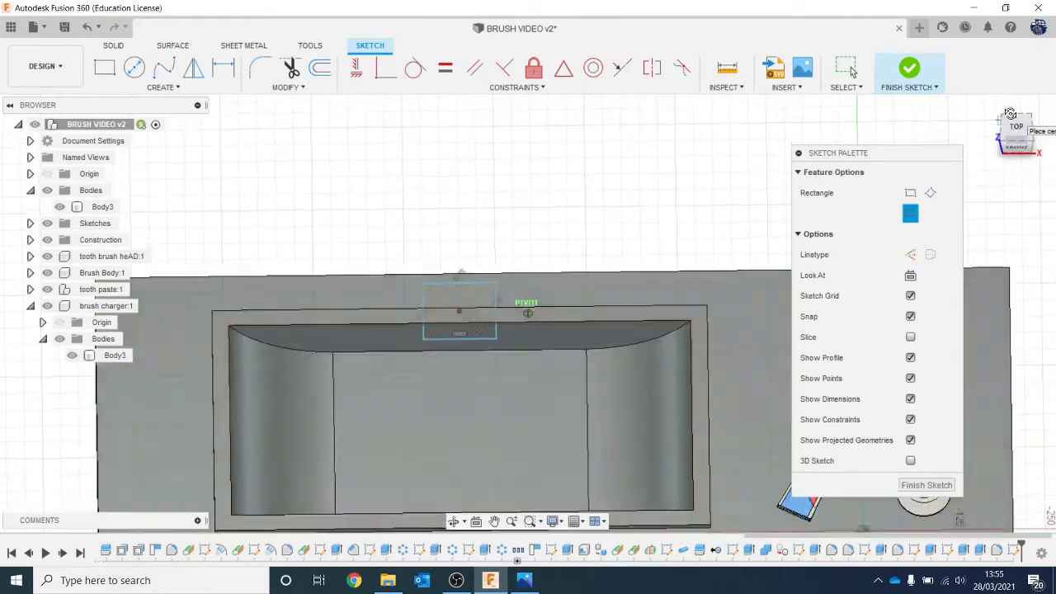
{"action": "key", "text": "e"}
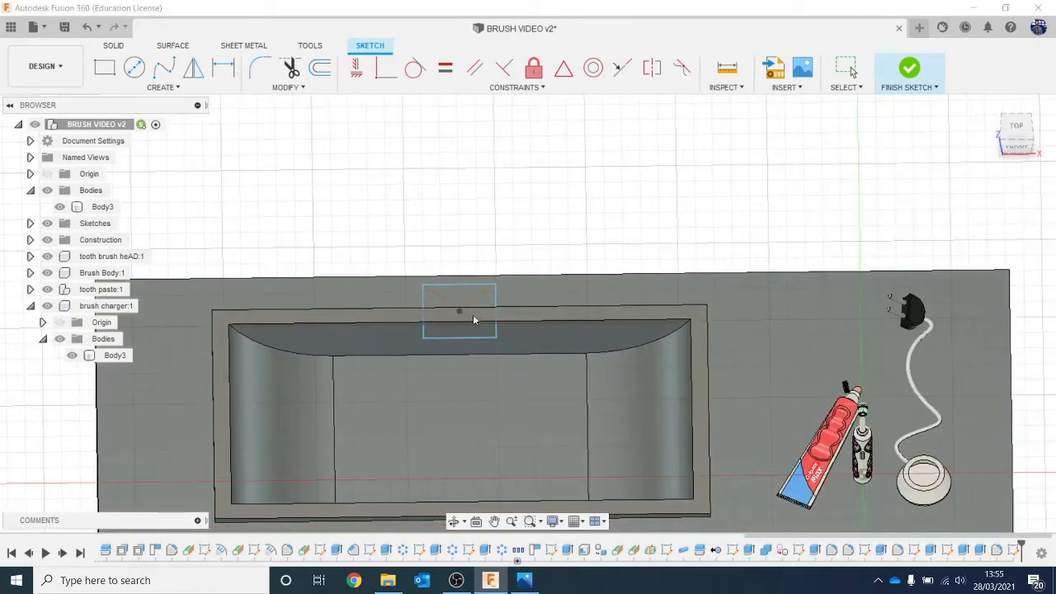
{"action": "left_click", "coordinate": [466, 301]}
{"action": "left_click_drag", "start_coordinate": [459, 291], "coordinate": [455, 221]}
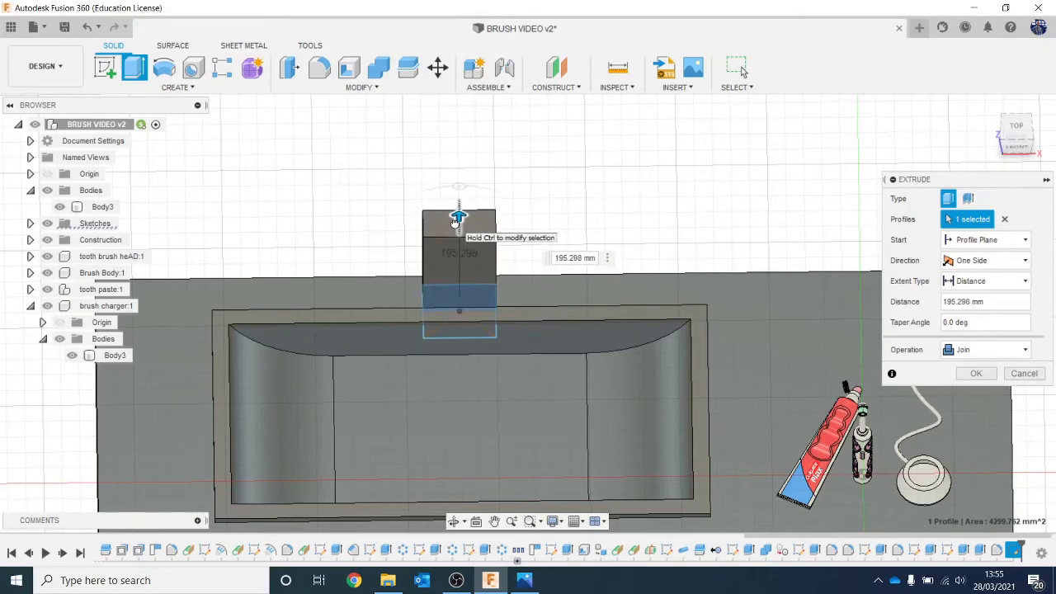
{"action": "left_click", "coordinate": [1024, 374]}
- Offset the small rectangle behind the sink inward by about 12.4 mm
{"action": "scroll", "coordinate": [493, 319], "scroll_direction": "up", "scroll_amount": 4}
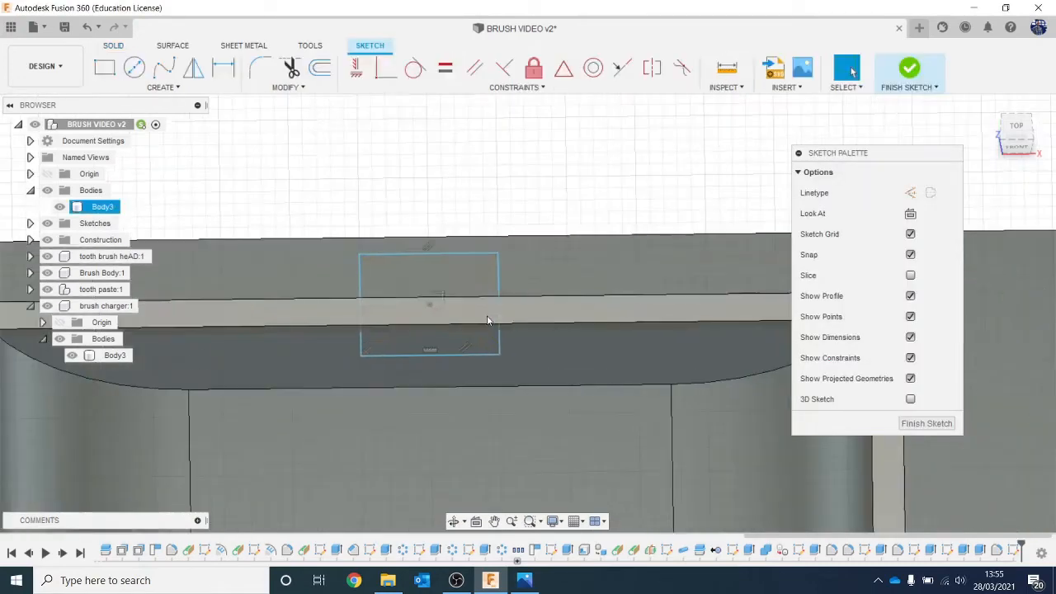
{"action": "left_click", "coordinate": [495, 277]}
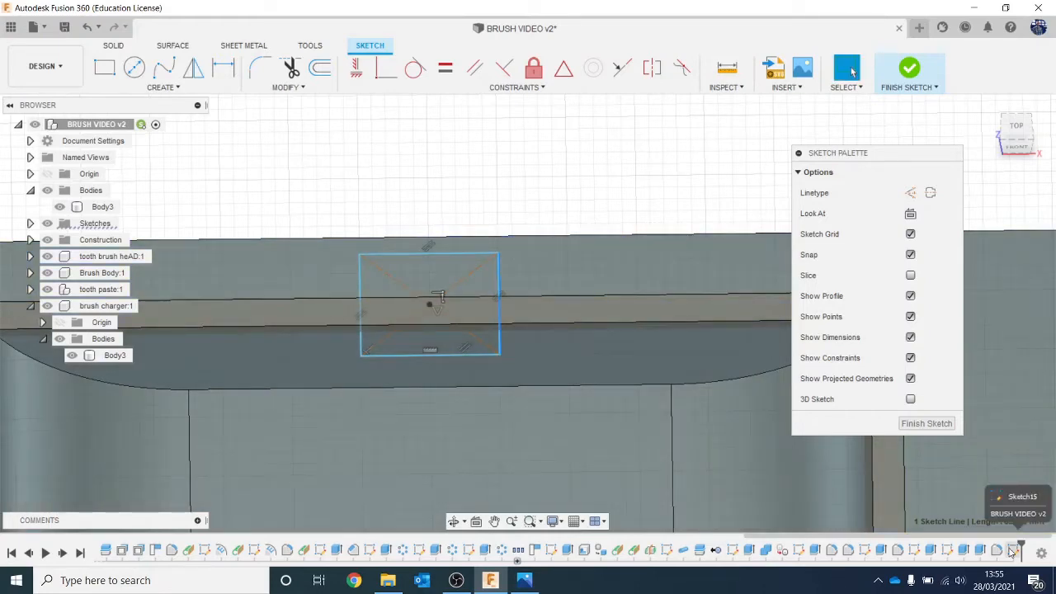
{"action": "double_click", "coordinate": [458, 255]}
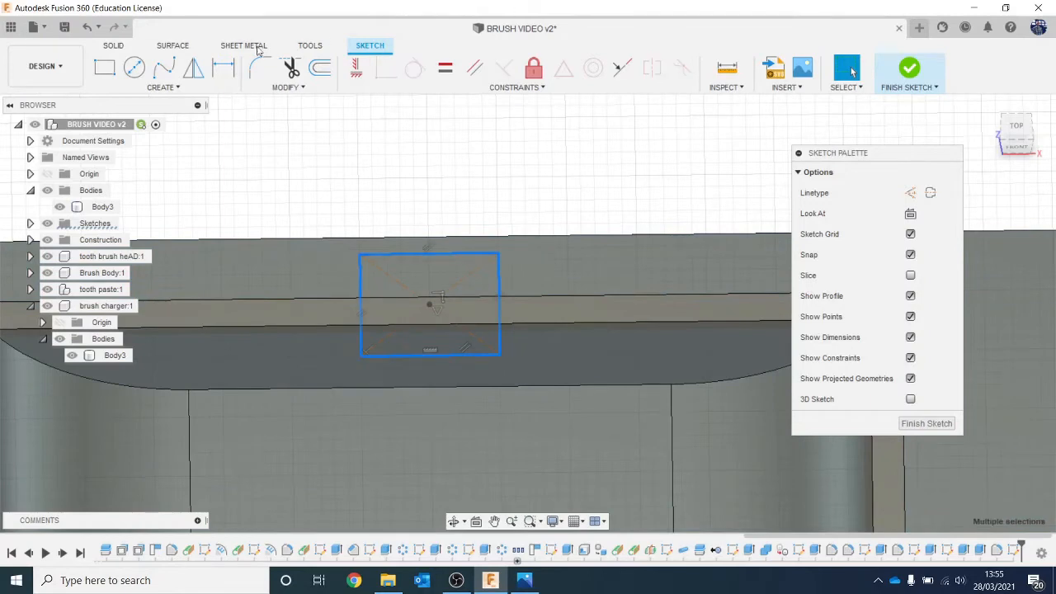
{"action": "left_click", "coordinate": [321, 67]}
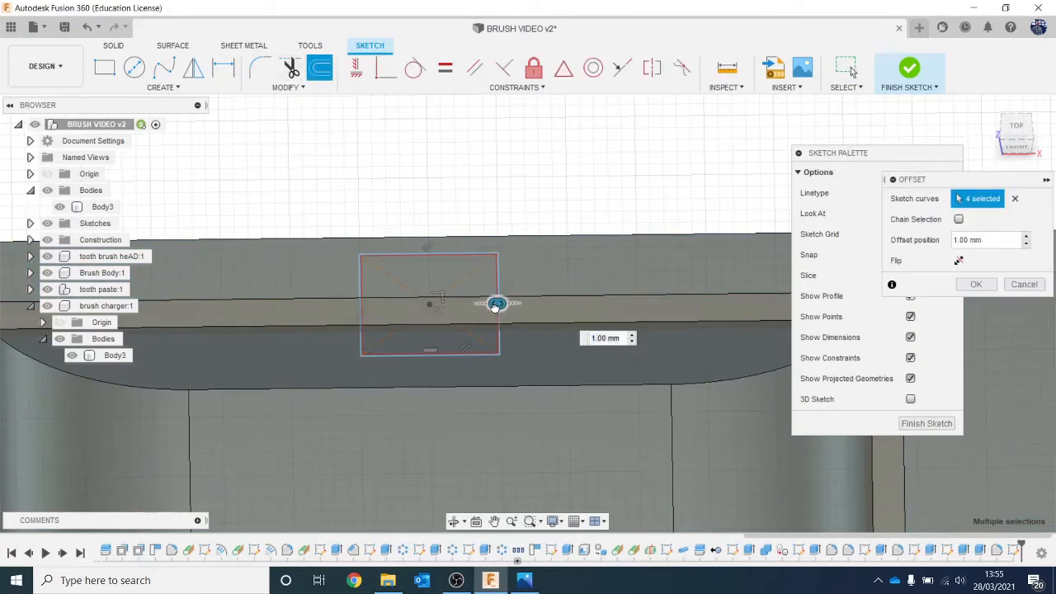
{"action": "left_click_drag", "start_coordinate": [495, 305], "coordinate": [481, 312]}
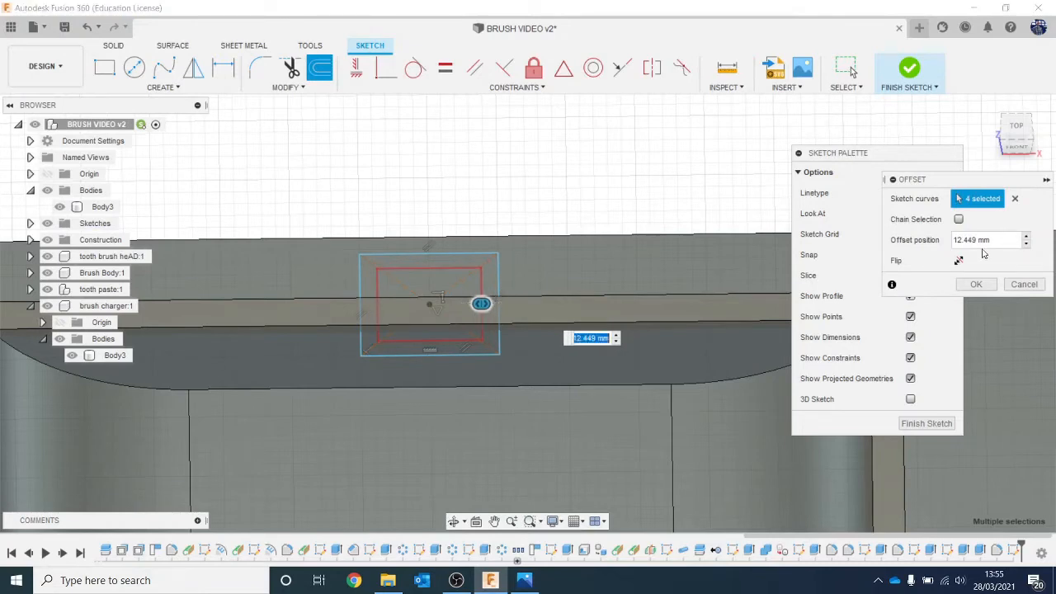
{"action": "left_click", "coordinate": [976, 285]}
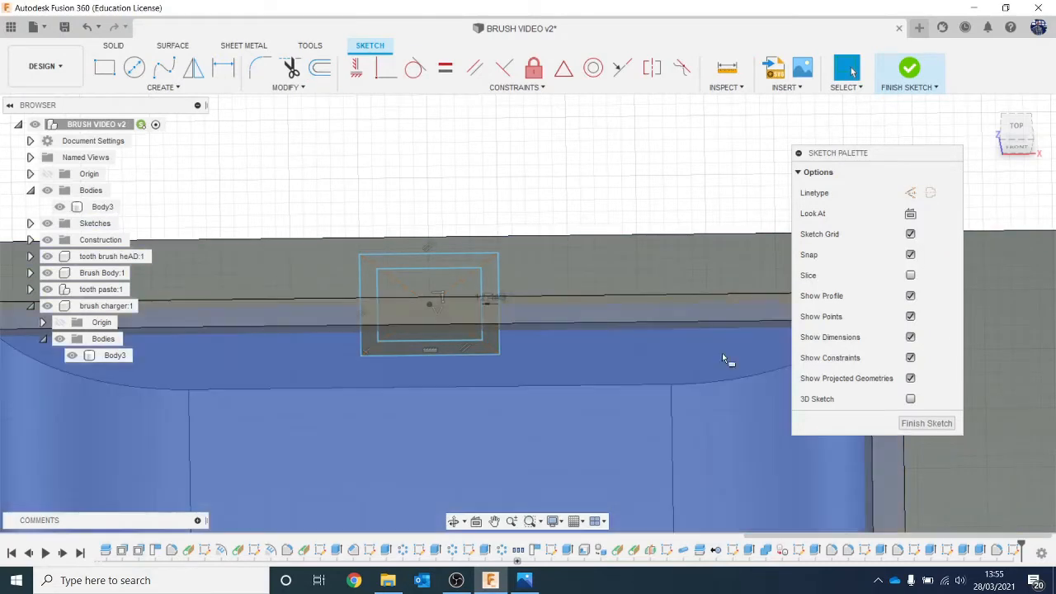
- Extrude the part of the inner rectangle behind the sink rim upward by about 121.2 mm, joined to the countertop, as the tap's post
{"action": "key", "text": "r"}
{"action": "key", "text": "e"}
{"action": "left_click", "coordinate": [416, 286]}
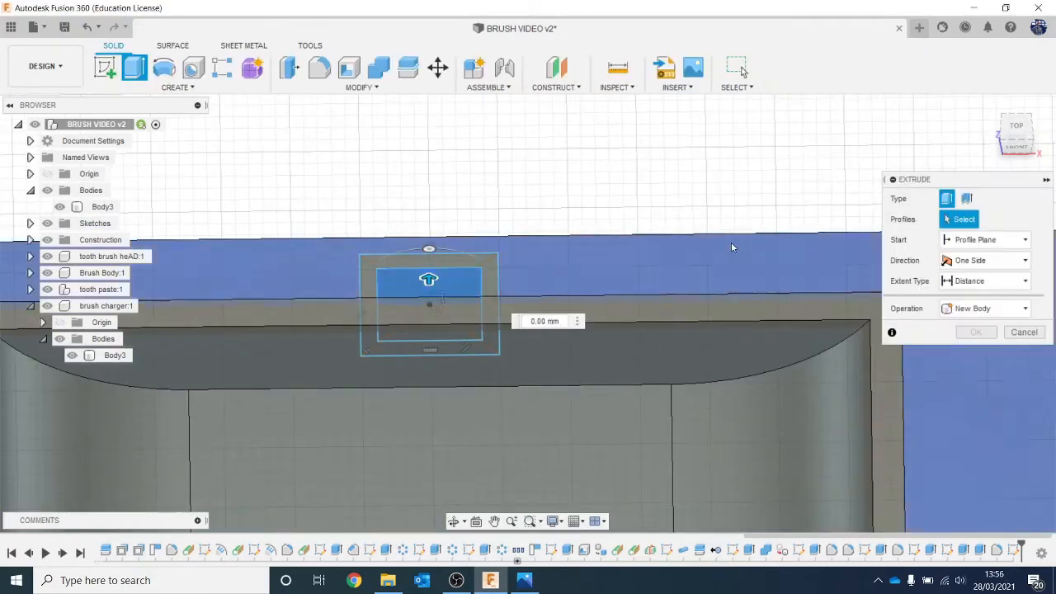
{"action": "left_click_drag", "start_coordinate": [428, 281], "coordinate": [540, 243]}
{"action": "scroll", "coordinate": [540, 243], "scroll_direction": "down", "scroll_amount": 2}
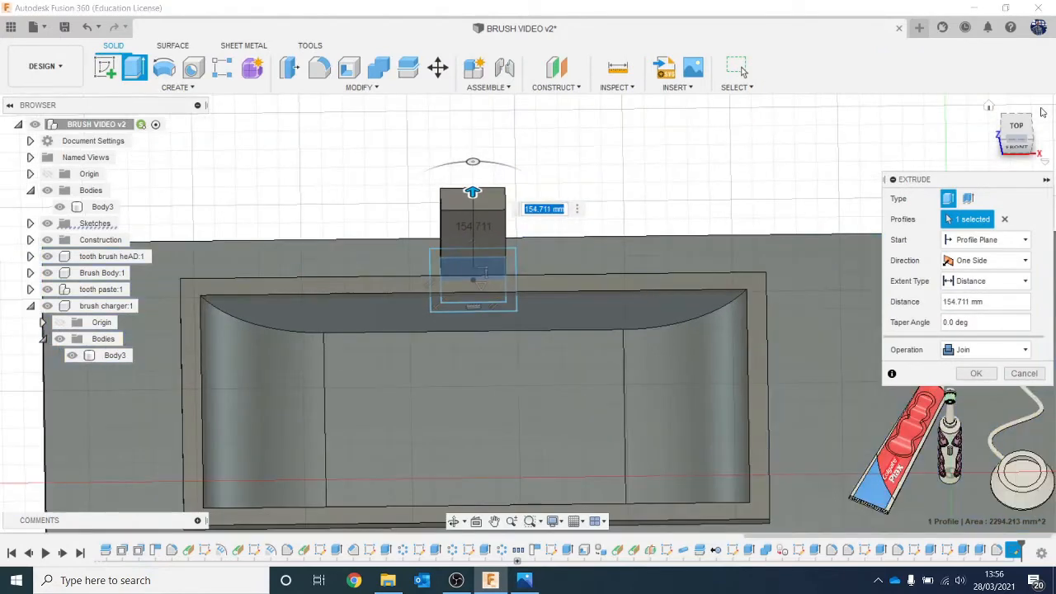
{"action": "left_click", "coordinate": [1023, 147]}
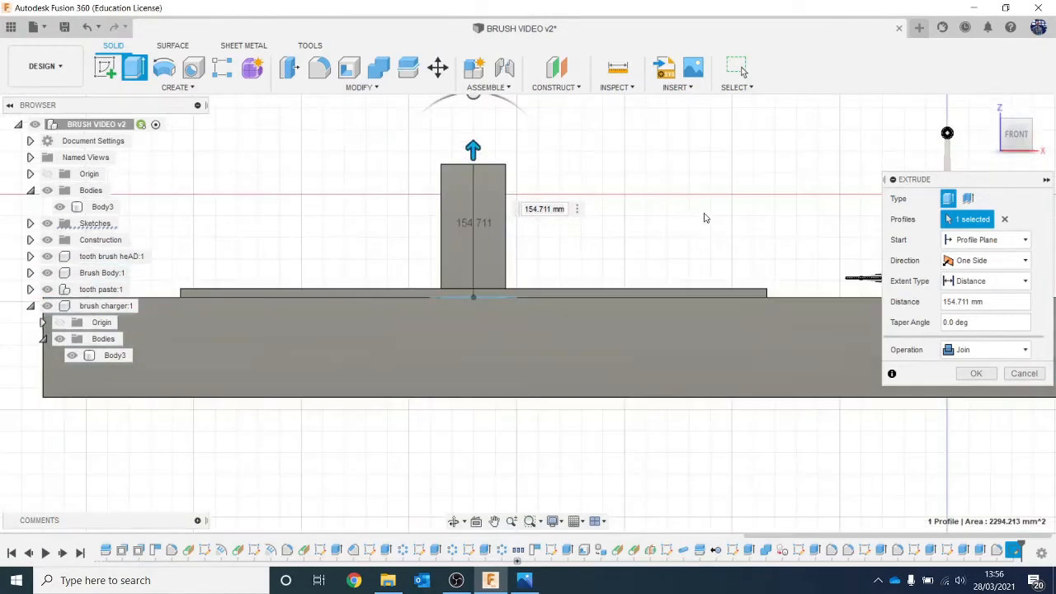
{"action": "left_click_drag", "start_coordinate": [473, 149], "coordinate": [472, 178]}
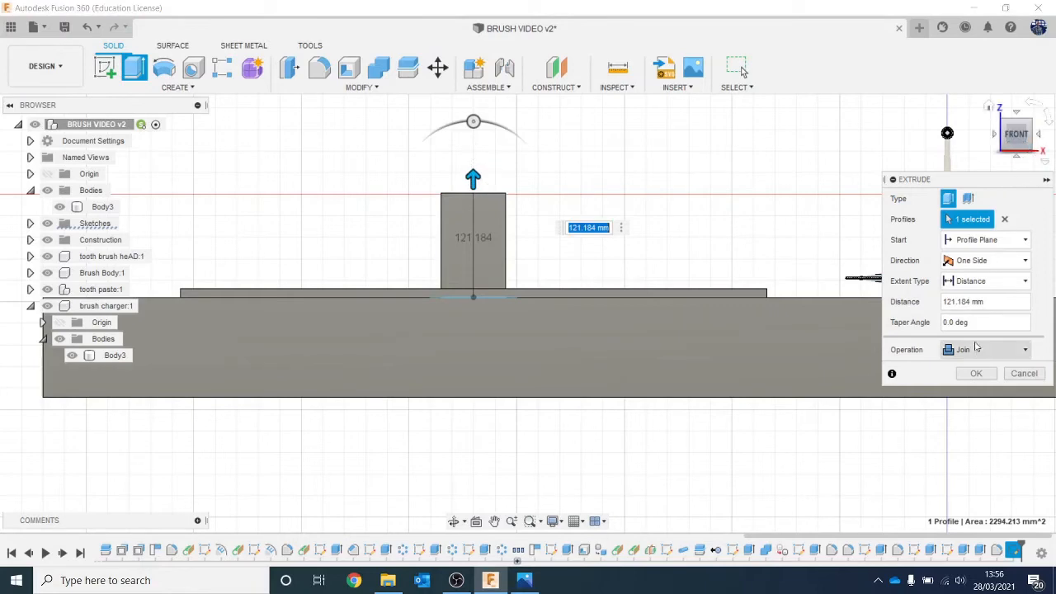
{"action": "left_click", "coordinate": [976, 375]}
- Sketch a rectangle about 75 by 30 mm across the upper end of the tap post's front face and finish the sketch
{"action": "middle_click_drag", "start_coordinate": [528, 303], "coordinate": [631, 228], "text": "shift"}
{"action": "left_click", "coordinate": [105, 67]}
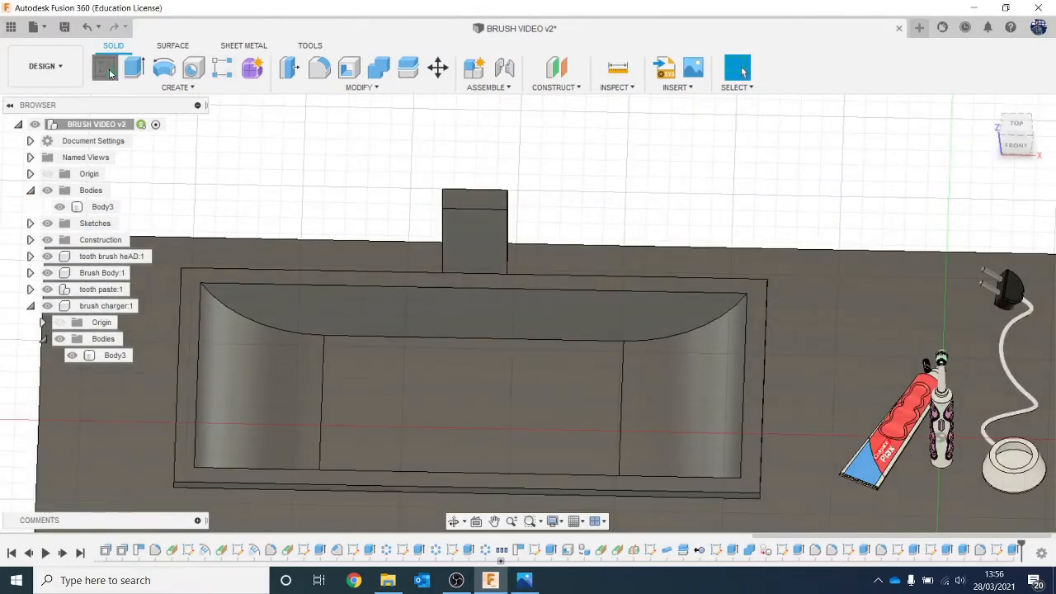
{"action": "key", "text": "Escape"}
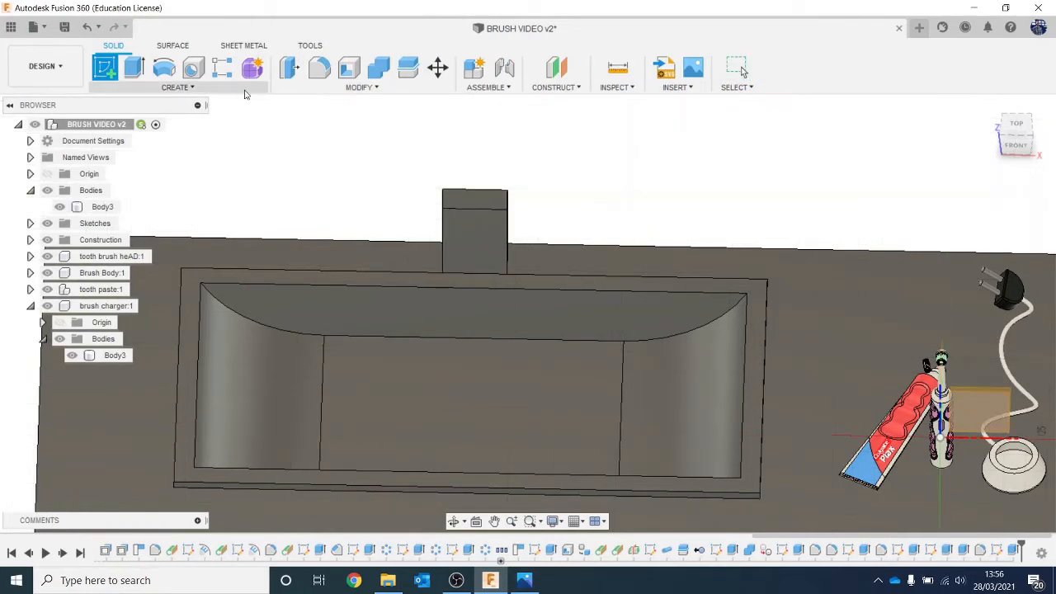
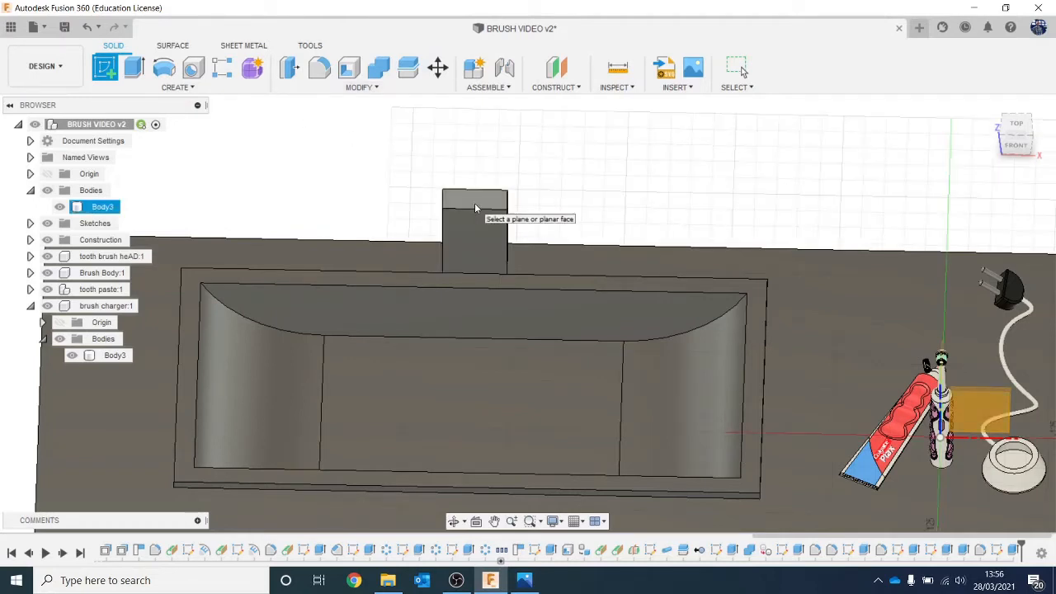
{"action": "left_click", "coordinate": [474, 227]}
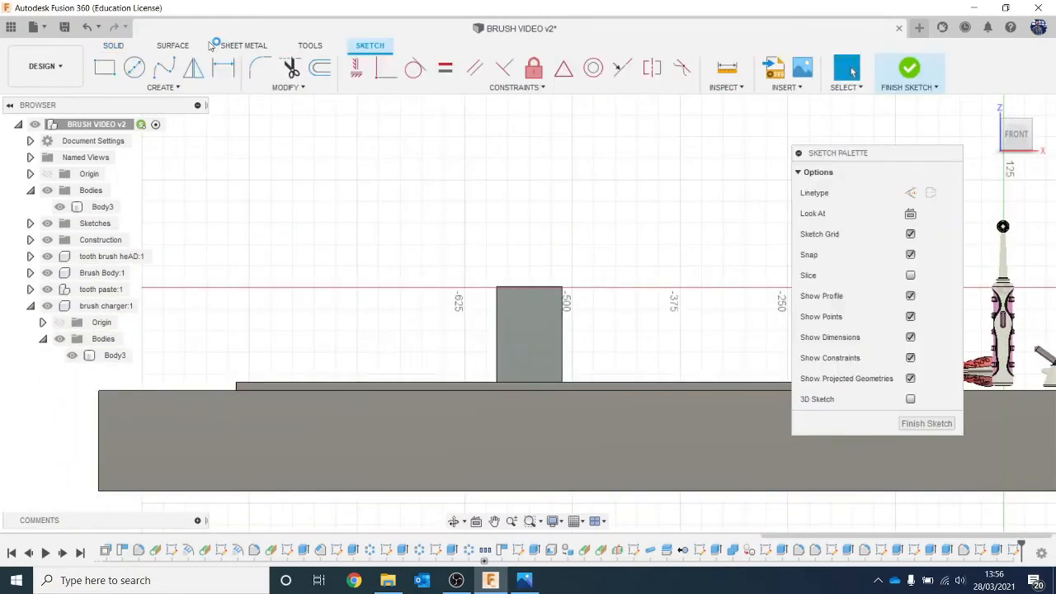
{"action": "left_click", "coordinate": [104, 68]}
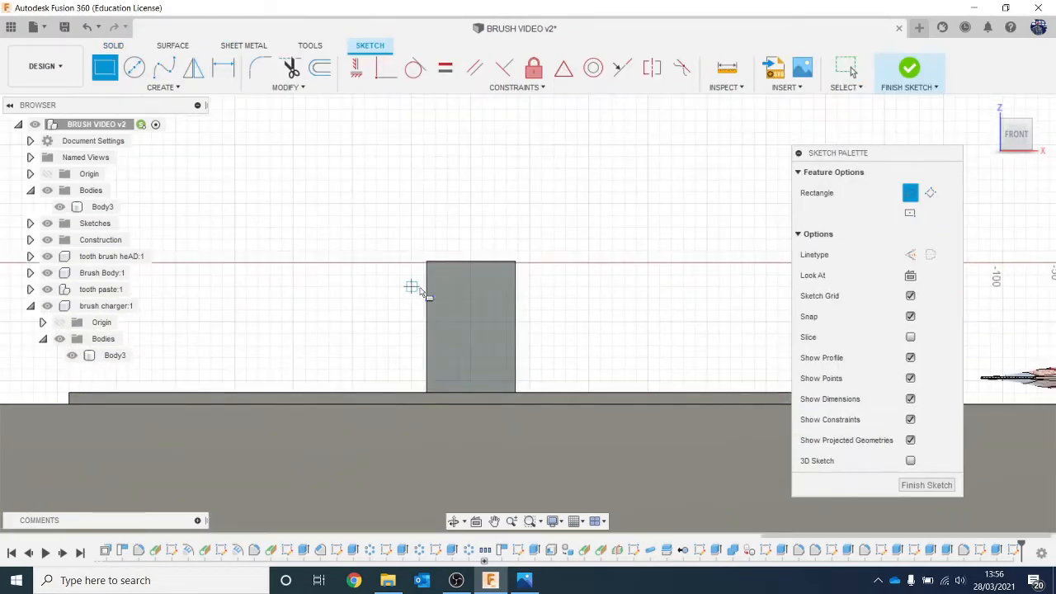
{"action": "left_click", "coordinate": [427, 262]}
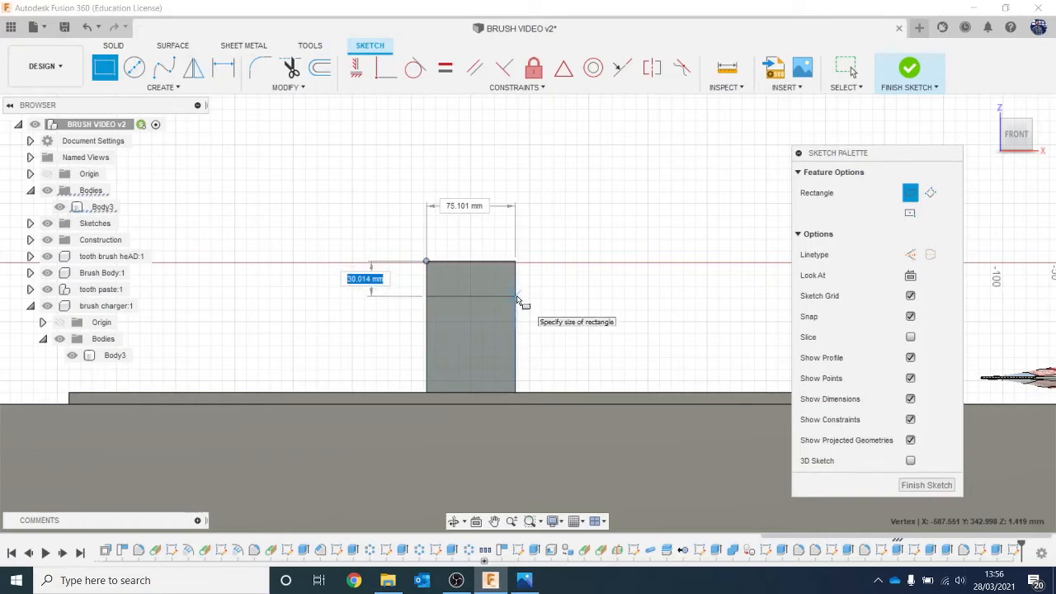
{"action": "left_click", "coordinate": [516, 296]}
{"action": "left_click", "coordinate": [908, 67]}
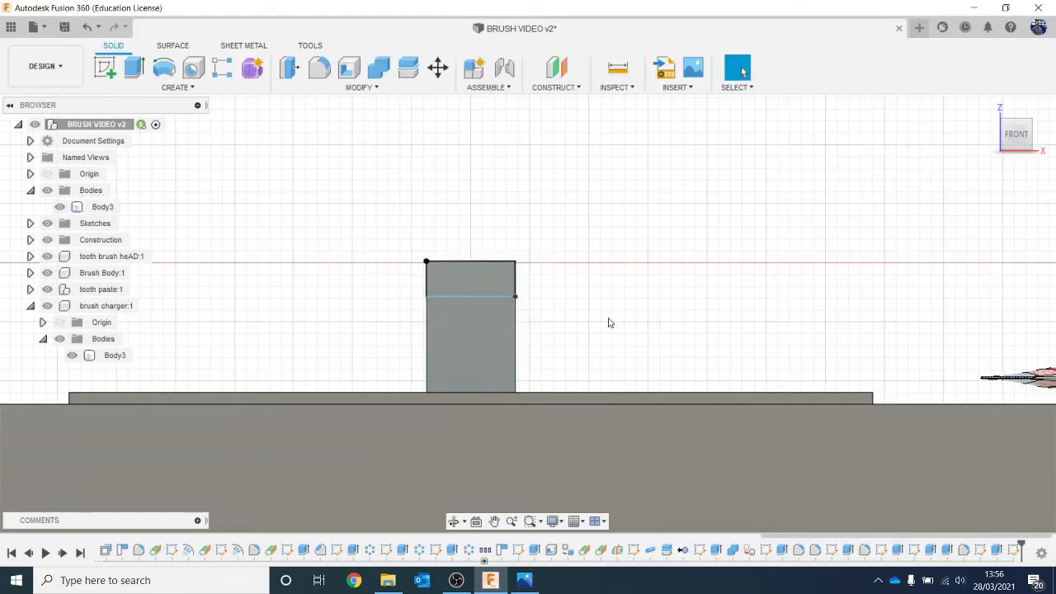
- Extrude the upper rectangle on the post about 82.9 mm forward over the sink, joined to the post, as the spout
{"action": "left_click", "coordinate": [479, 285]}
{"action": "key", "text": "e"}
{"action": "left_click", "coordinate": [1023, 124]}
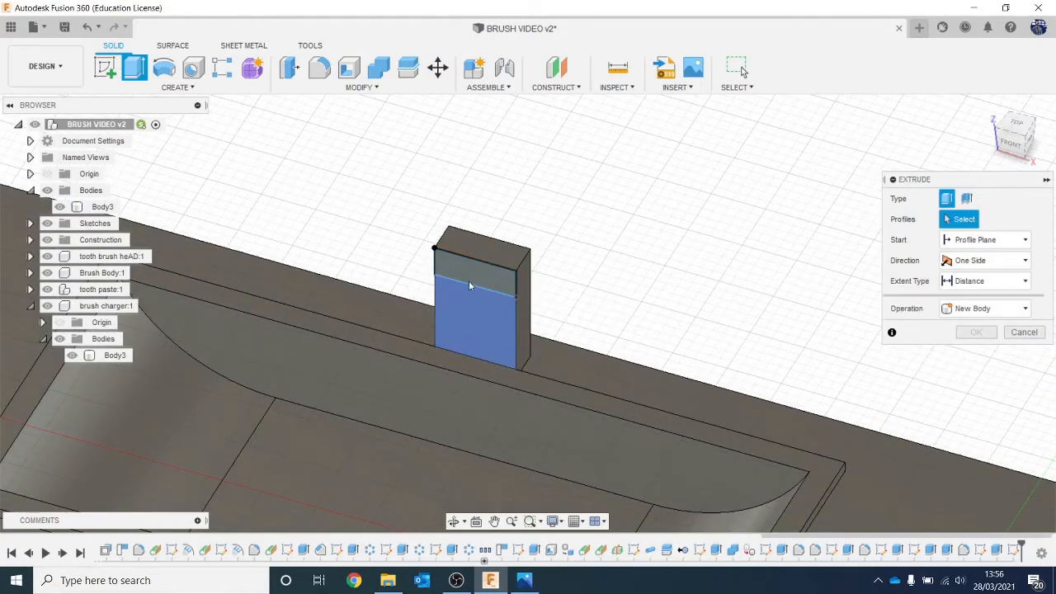
{"action": "left_click_drag", "start_coordinate": [469, 282], "coordinate": [430, 341]}
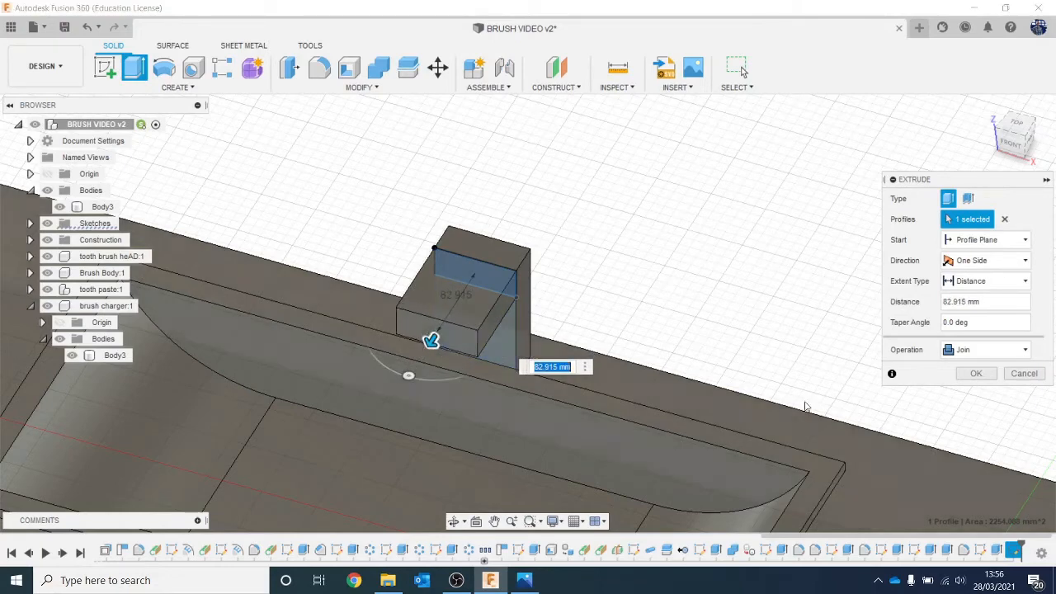
{"action": "left_click", "coordinate": [976, 374]}
- Sketch a center rectangle about 55.8 by 34.4 mm on the spout's front end face, centred on the midpoint of its lower edge
{"action": "middle_click_drag", "start_coordinate": [837, 365], "coordinate": [490, 123], "text": "shift"}
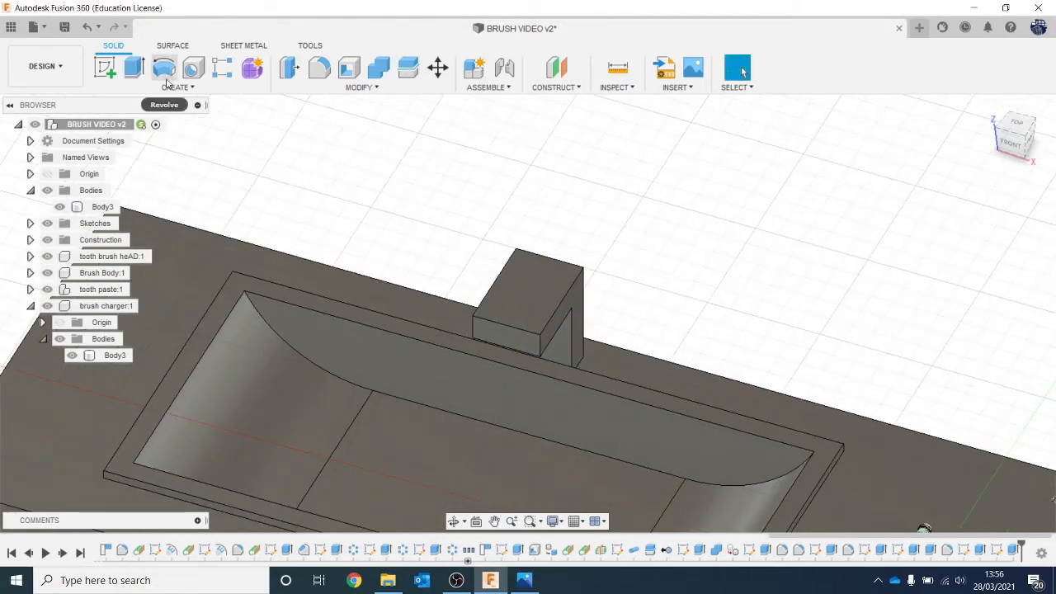
{"action": "left_click", "coordinate": [105, 68]}
{"action": "left_click", "coordinate": [500, 342]}
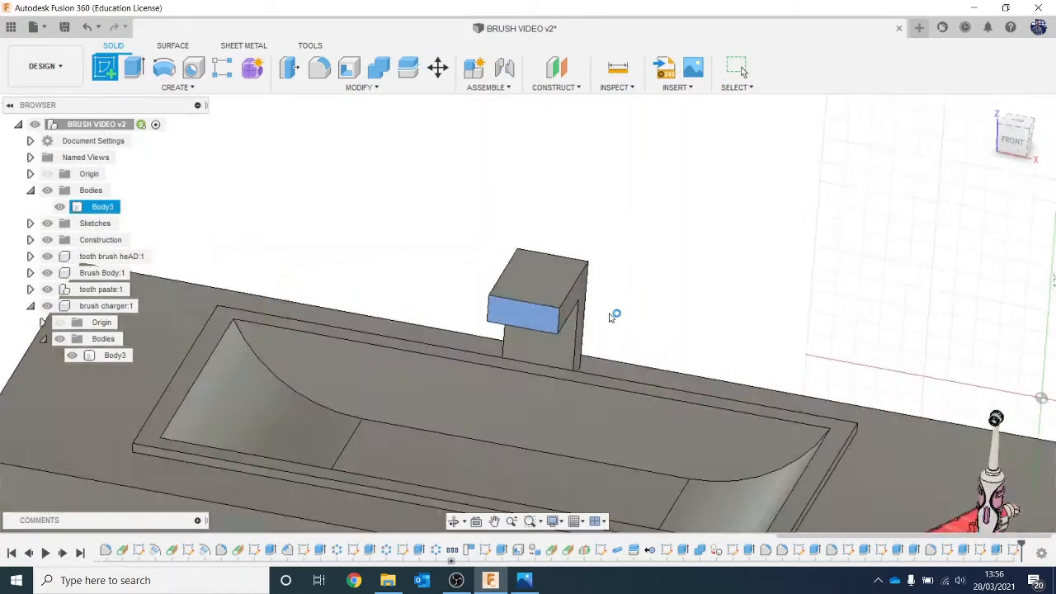
{"action": "left_click", "coordinate": [104, 67]}
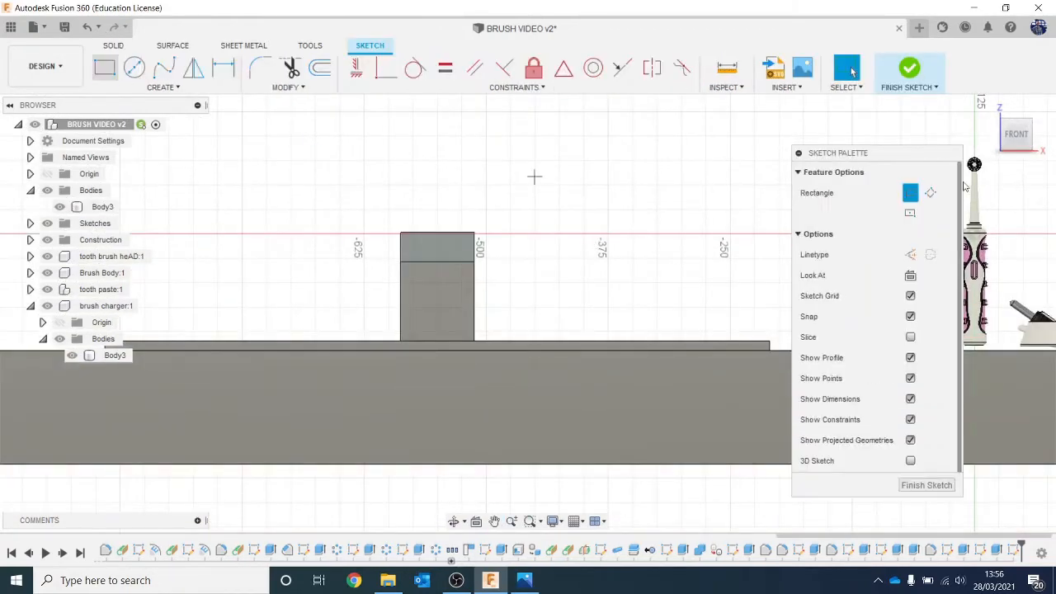
{"action": "scroll", "coordinate": [788, 237], "scroll_direction": "up", "scroll_amount": 3}
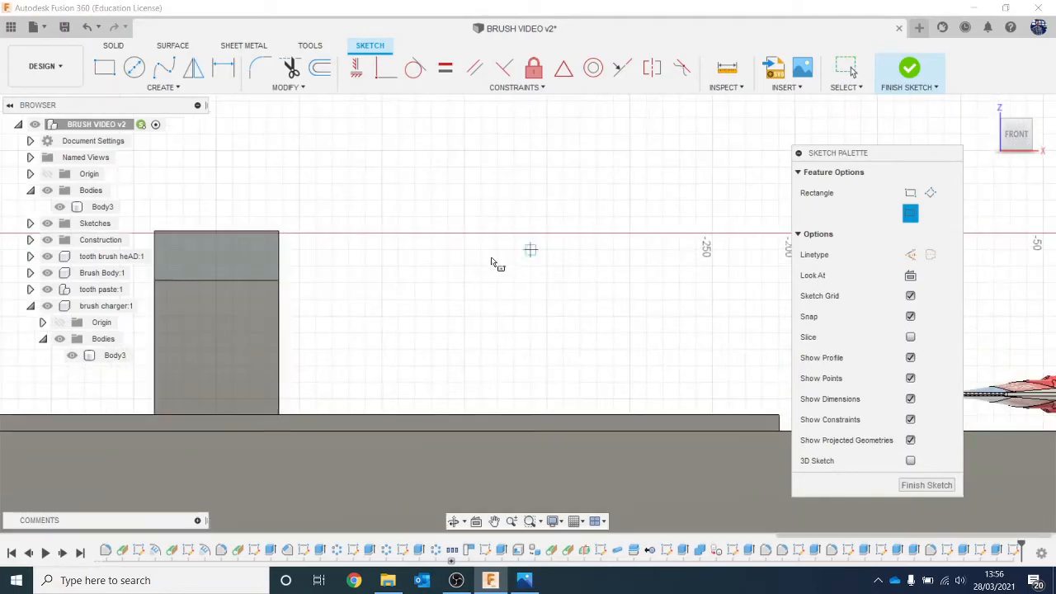
{"action": "middle_click_drag", "start_coordinate": [388, 281], "coordinate": [542, 293]}
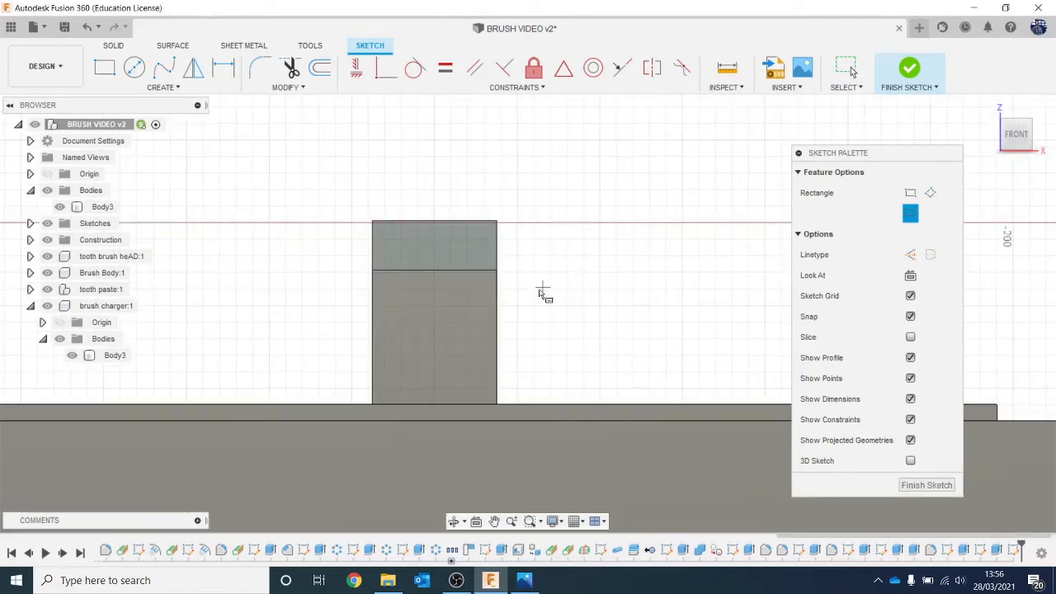
{"action": "left_click", "coordinate": [434, 271]}
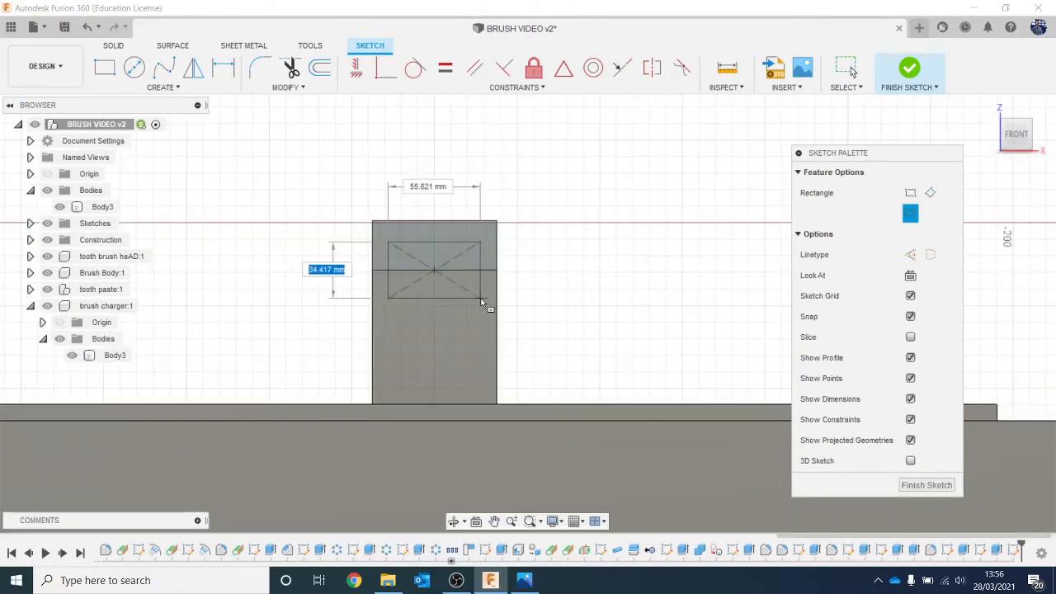
{"action": "left_click", "coordinate": [483, 300]}
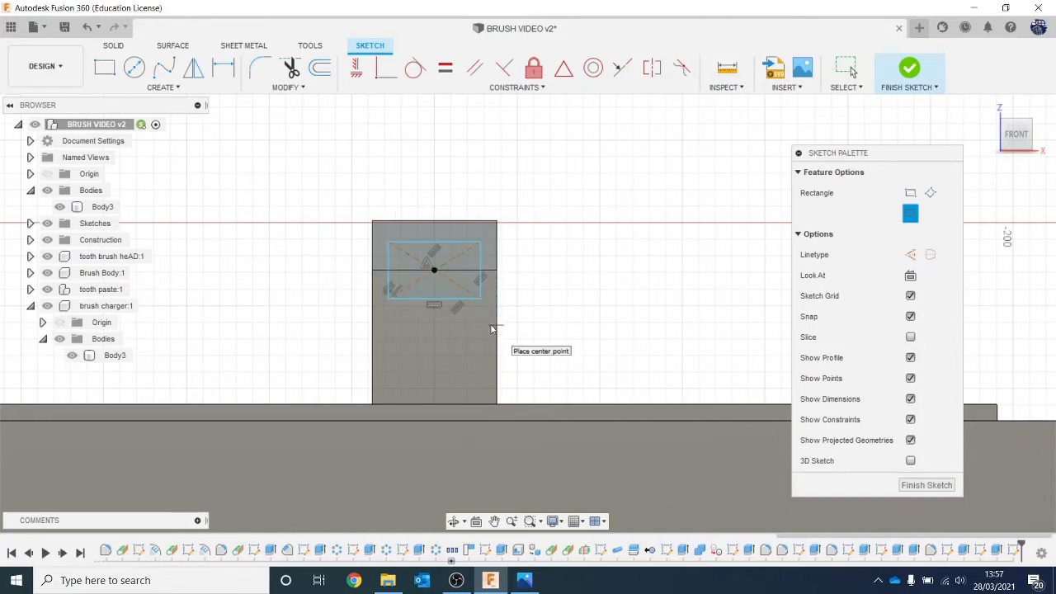
- Cut the upper half of the sketched rectangle back into the spout from its front end, forming an open channel along the underside
{"action": "key", "text": "e"}
{"action": "left_click", "coordinate": [434, 256]}
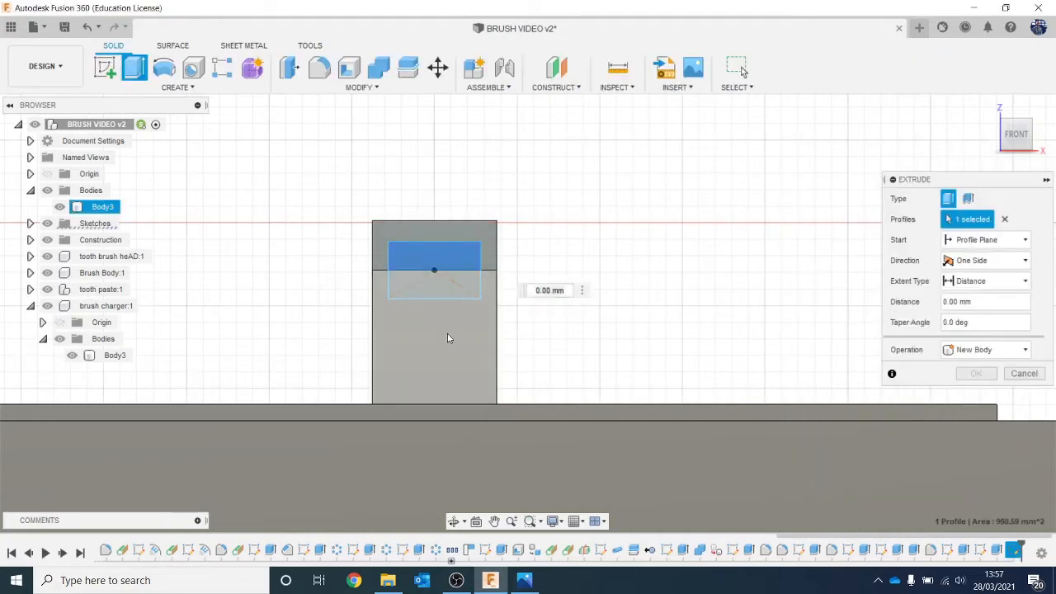
{"action": "type", "text": "-20"}
{"action": "left_click", "coordinate": [976, 393]}
{"action": "scroll", "coordinate": [876, 329], "scroll_direction": "down", "scroll_amount": 1}
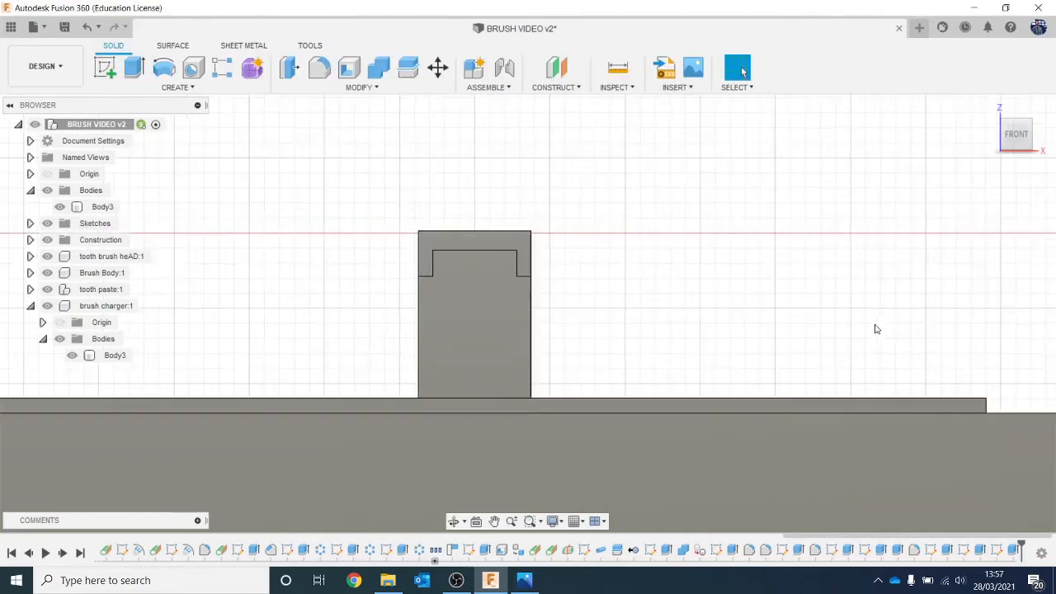
{"action": "middle_click_drag", "start_coordinate": [876, 329], "coordinate": [855, 259], "text": "shift"}
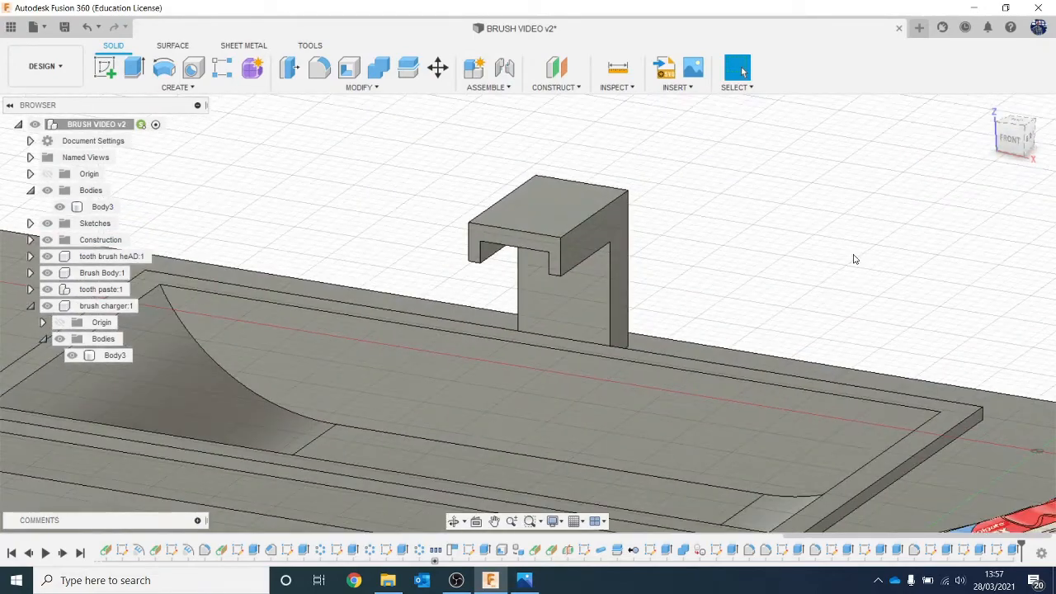
{"action": "scroll", "coordinate": [854, 260], "scroll_direction": "down", "scroll_amount": 3}
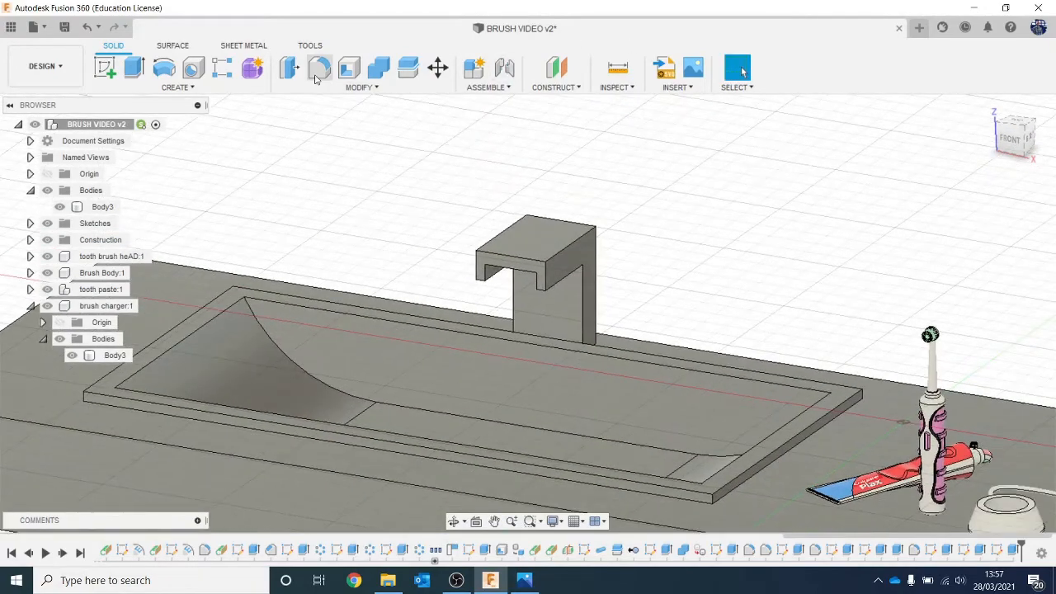
- Fillet the upper rear edge of the tap, where the post meets the spout's top, with a radius of about 36.5 mm
{"action": "left_click", "coordinate": [320, 70]}
{"action": "left_click", "coordinate": [555, 227]}
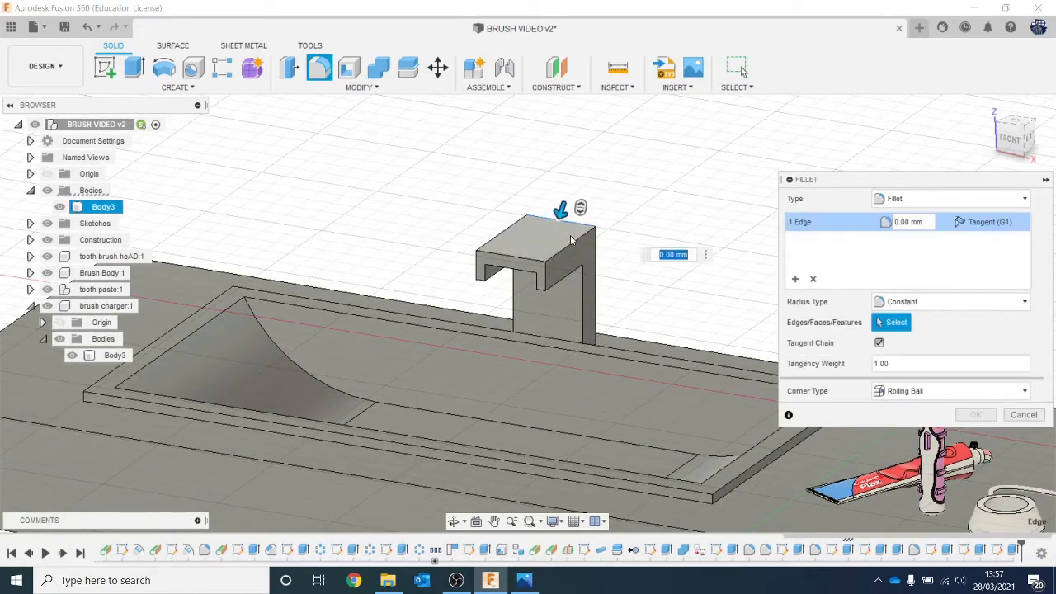
{"action": "left_click_drag", "start_coordinate": [558, 220], "coordinate": [550, 228]}
{"action": "left_click_drag", "start_coordinate": [1014, 140], "coordinate": [1044, 159]}
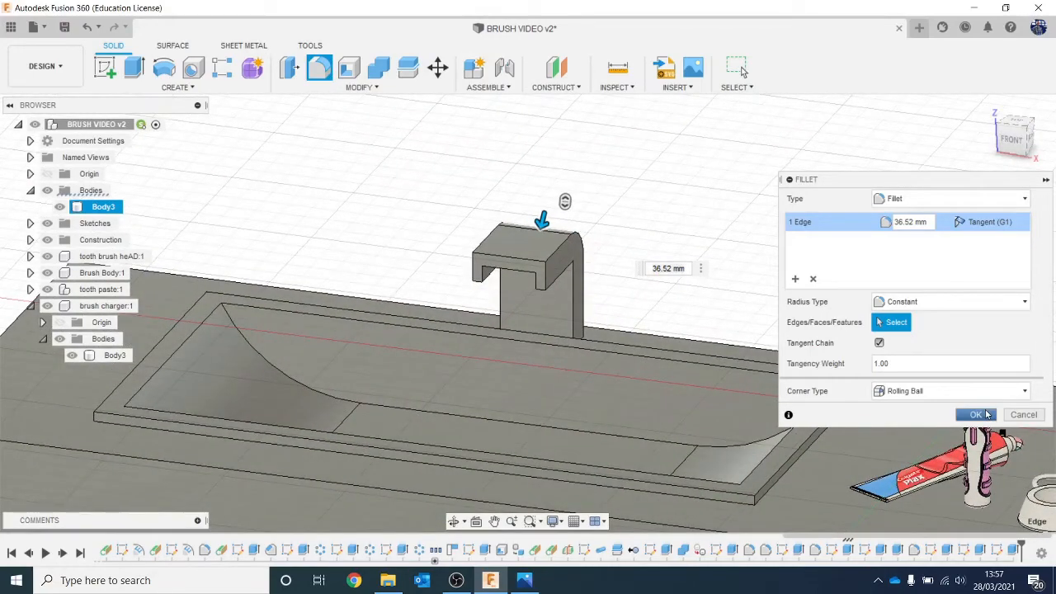
{"action": "left_click", "coordinate": [976, 414]}
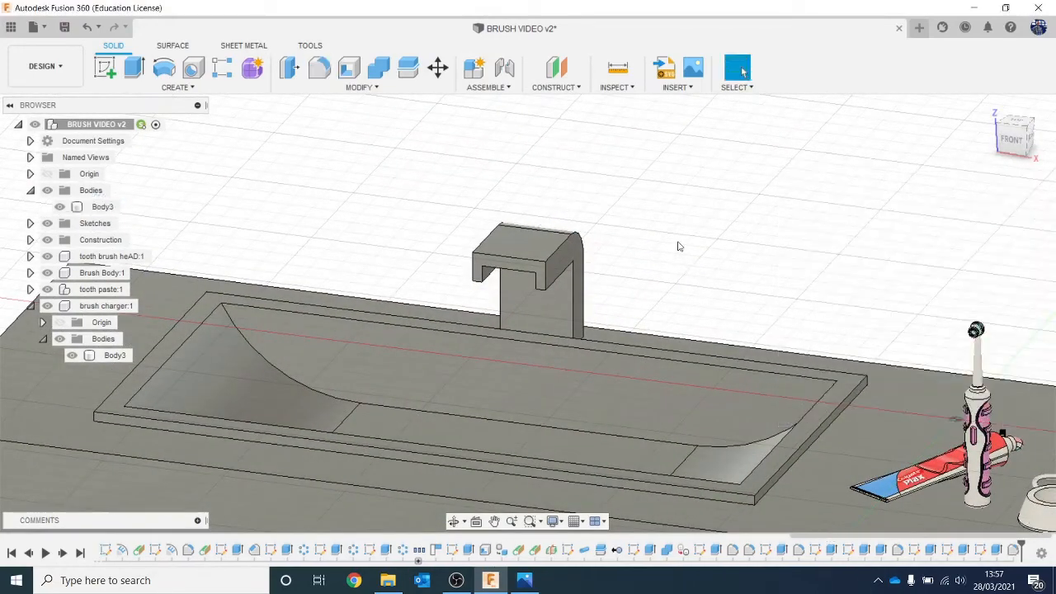
- Fillet the tap's outer side edges, the post's front vertical edges and the spout end's side and top edges with a 4 mm radius
{"action": "left_click", "coordinate": [320, 71]}
{"action": "scroll", "coordinate": [550, 247], "scroll_direction": "up", "scroll_amount": 3}
{"action": "left_click", "coordinate": [550, 248]}
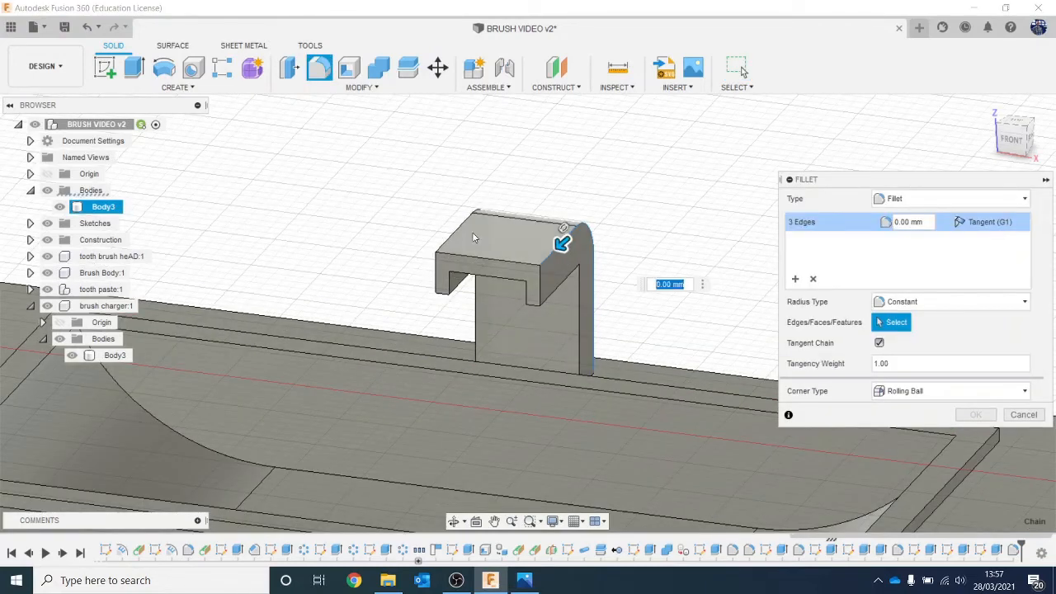
{"action": "left_click", "coordinate": [454, 233]}
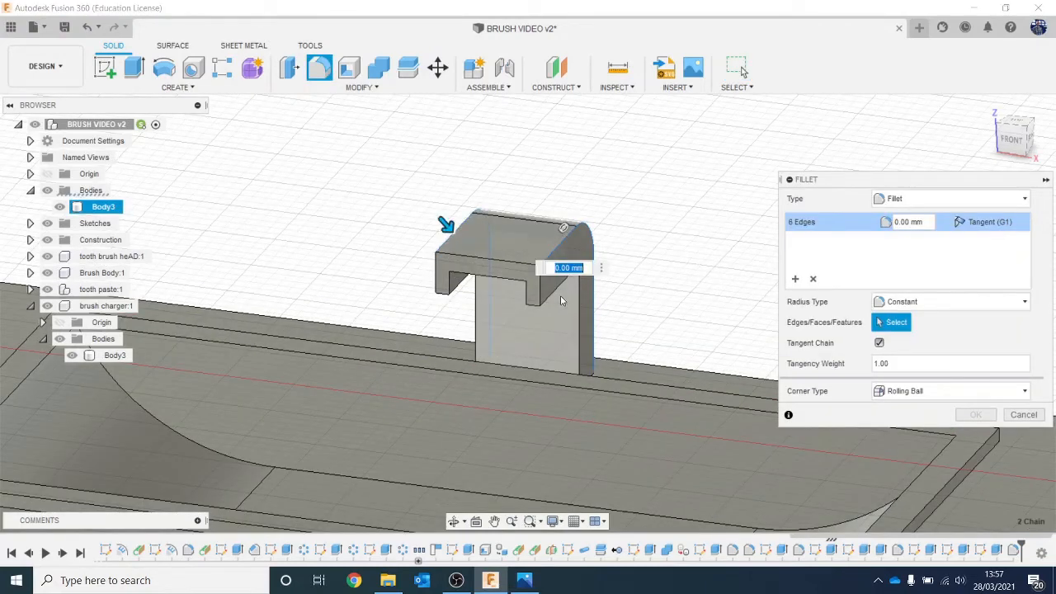
{"action": "left_click", "coordinate": [558, 293]}
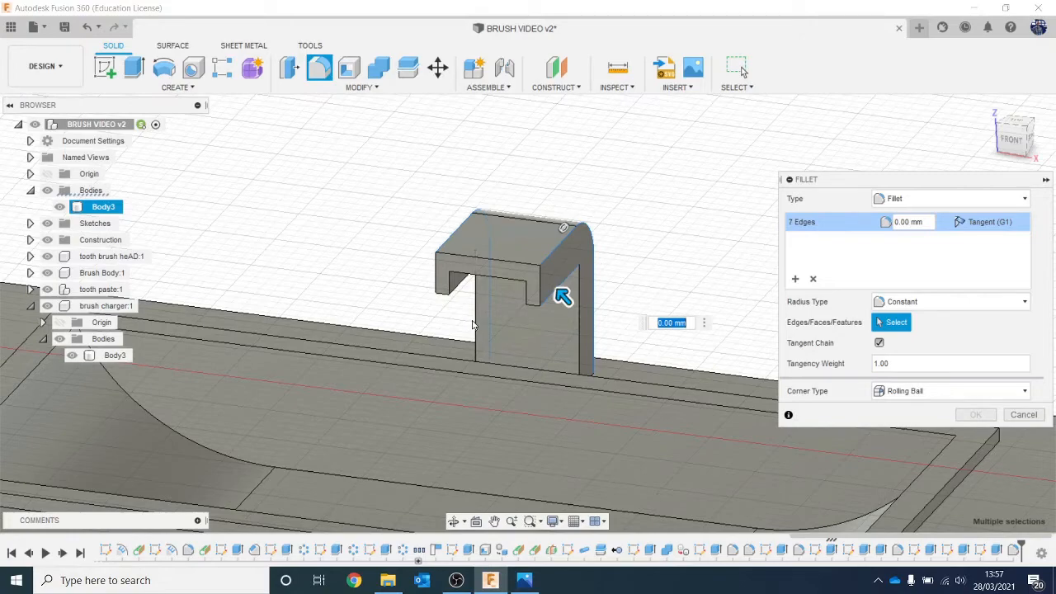
{"action": "left_click", "coordinate": [476, 318]}
{"action": "left_click", "coordinate": [586, 315]}
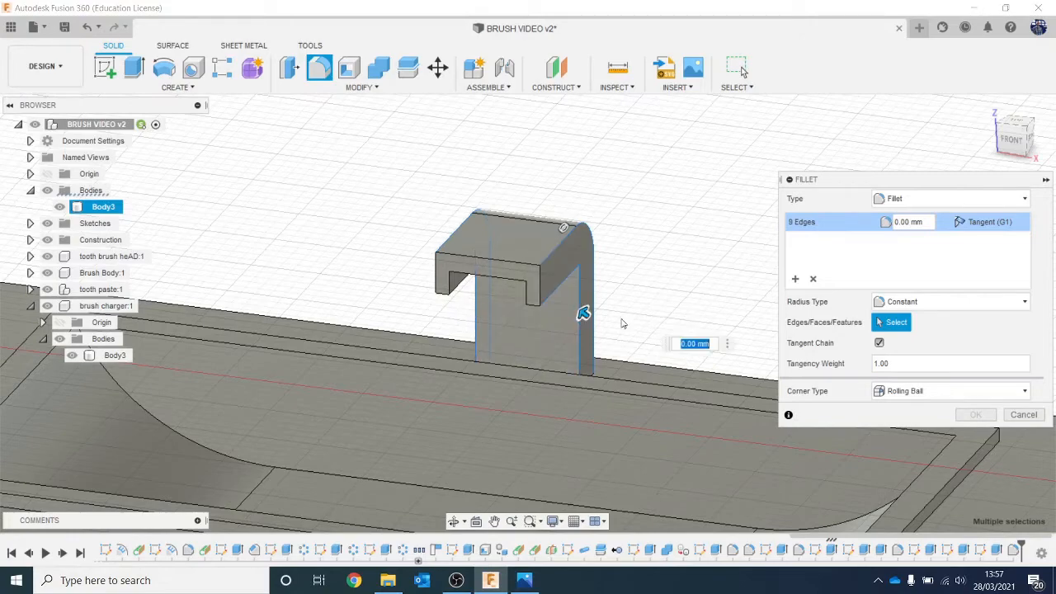
{"action": "left_click_drag", "start_coordinate": [1025, 135], "coordinate": [1053, 143]}
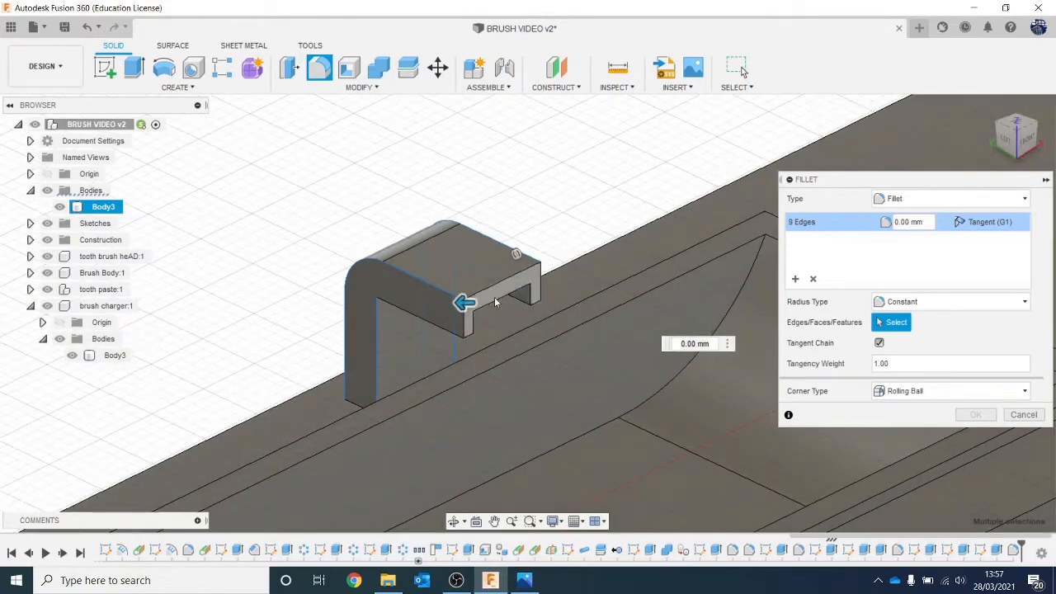
{"action": "left_click", "coordinate": [415, 314]}
{"action": "scroll", "coordinate": [469, 319], "scroll_direction": "up", "scroll_amount": 1}
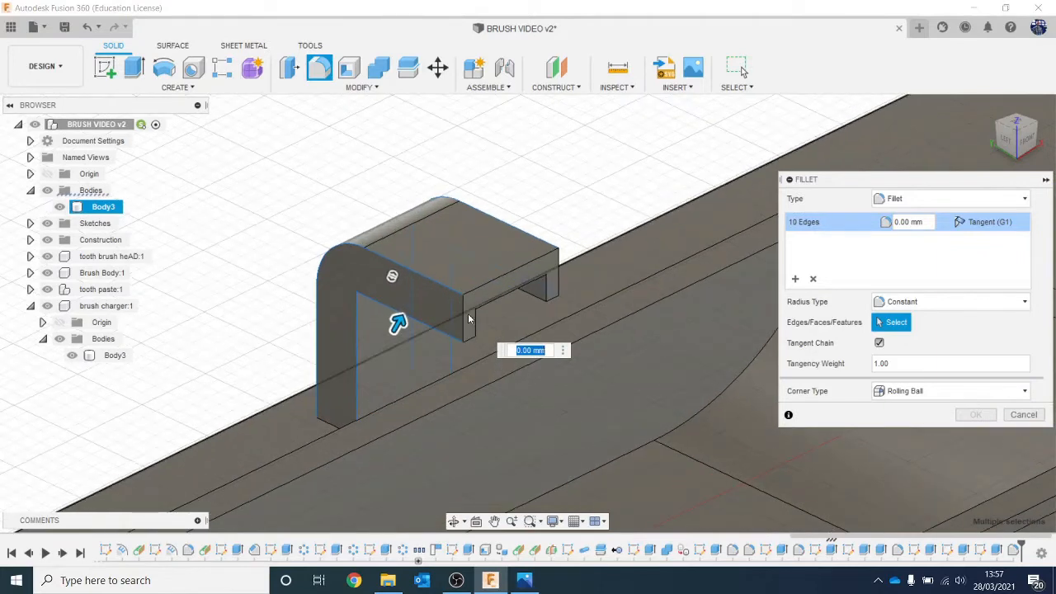
{"action": "left_click", "coordinate": [558, 275]}
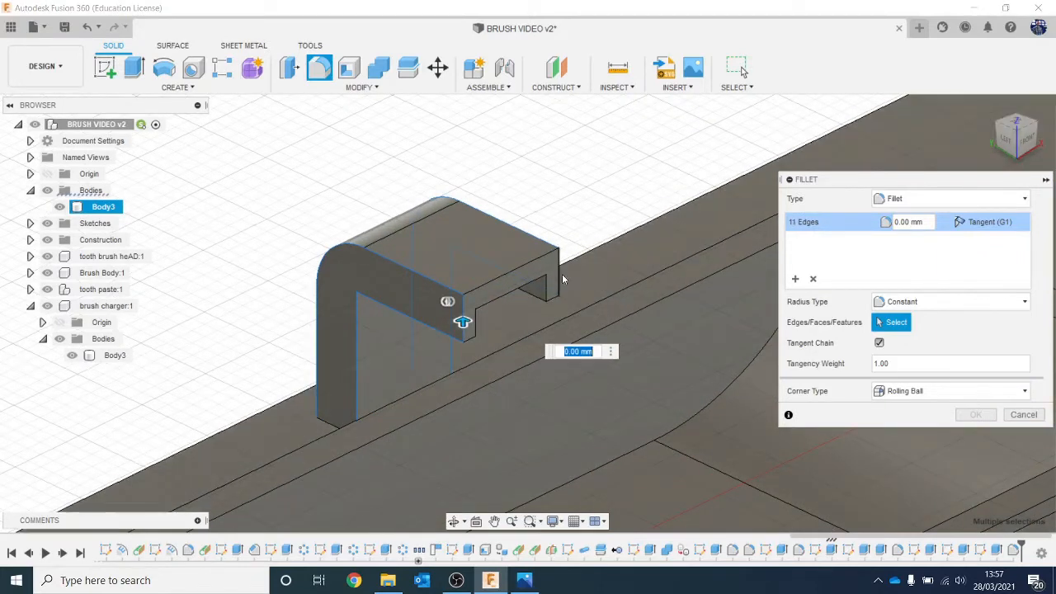
{"action": "left_click", "coordinate": [565, 278]}
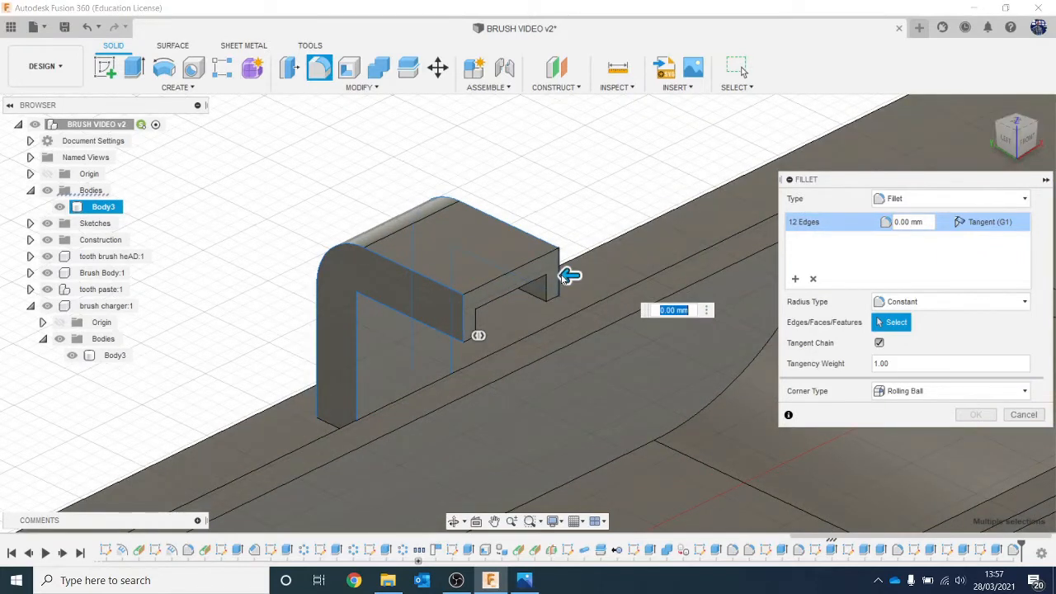
{"action": "left_click", "coordinate": [500, 285]}
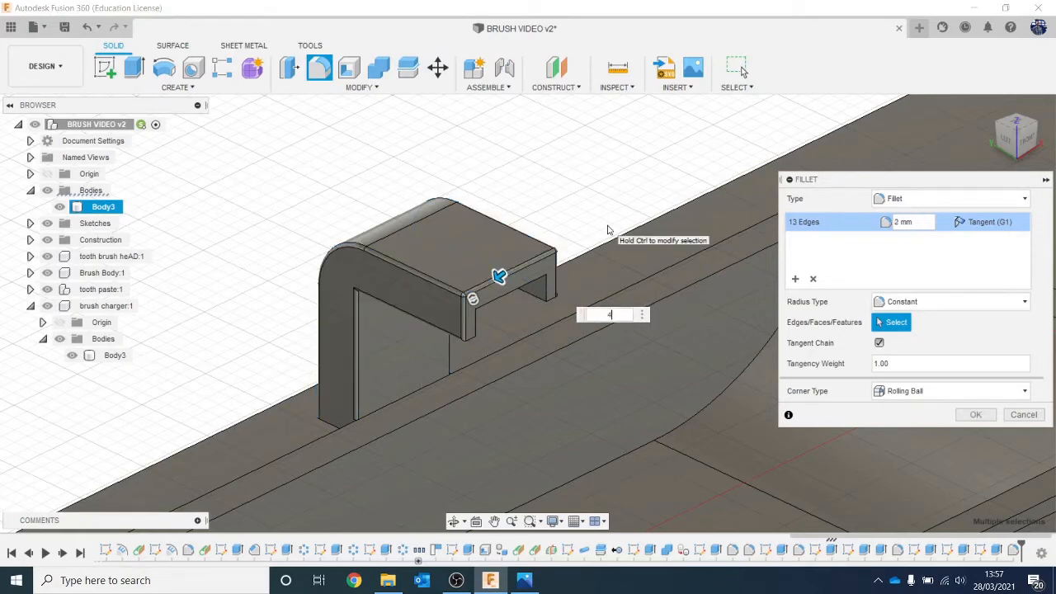
{"action": "key", "text": "Return"}
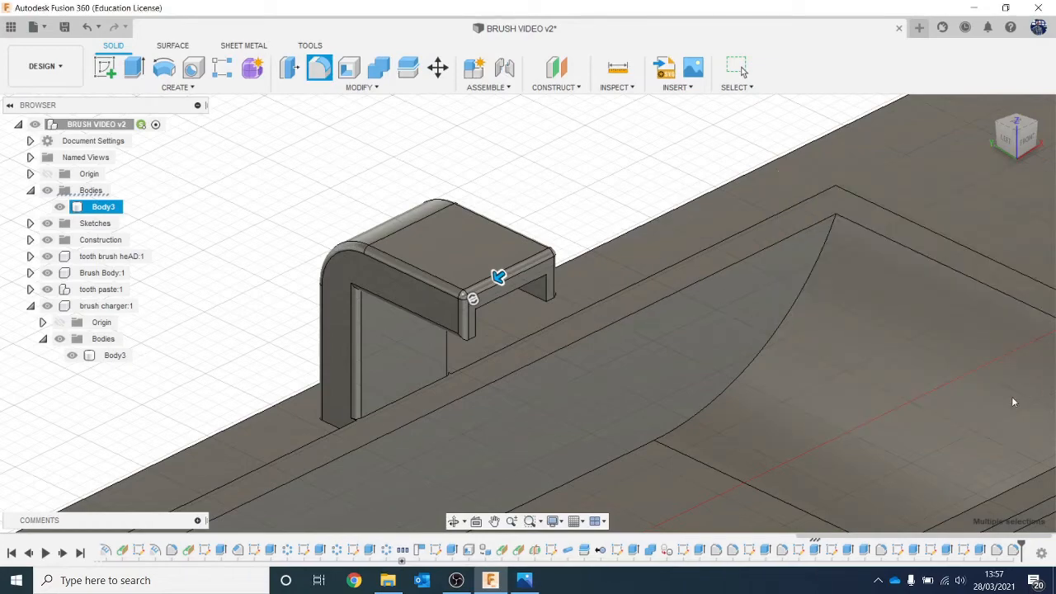
- Sketch a long, narrow rectangle on the countertop's front face, spanning most of the length from beneath the sink towards the toothpaste
{"action": "scroll", "coordinate": [1014, 402], "scroll_direction": "down", "scroll_amount": 10}
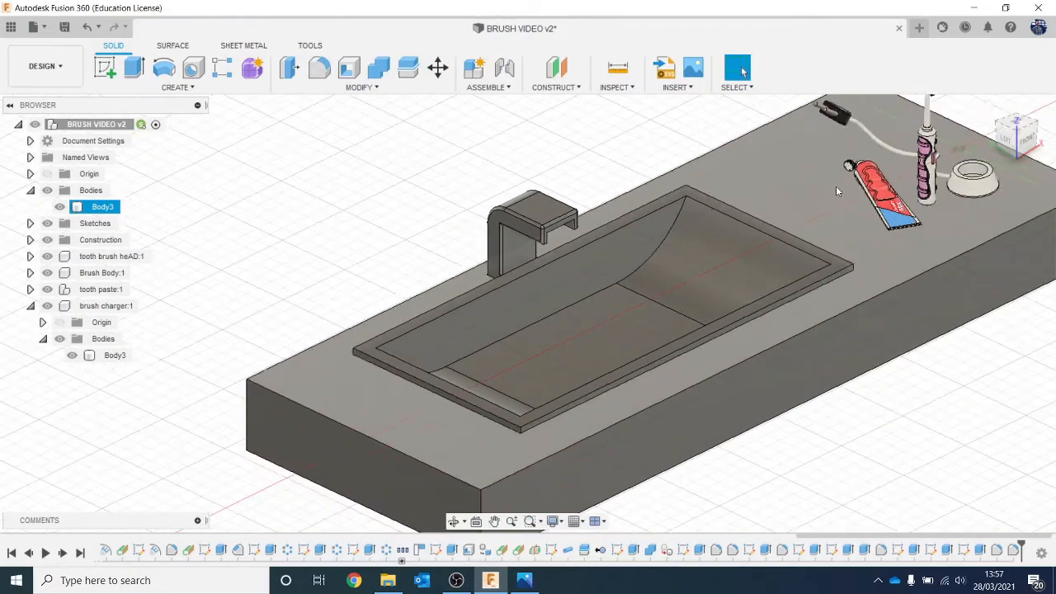
{"action": "mouse_move", "coordinate": [1021, 142]}
{"action": "left_mouse_down"}
{"action": "mouse_move", "coordinate": [961, 157]}
{"action": "mouse_move", "coordinate": [941, 142]}
{"action": "left_mouse_up"}
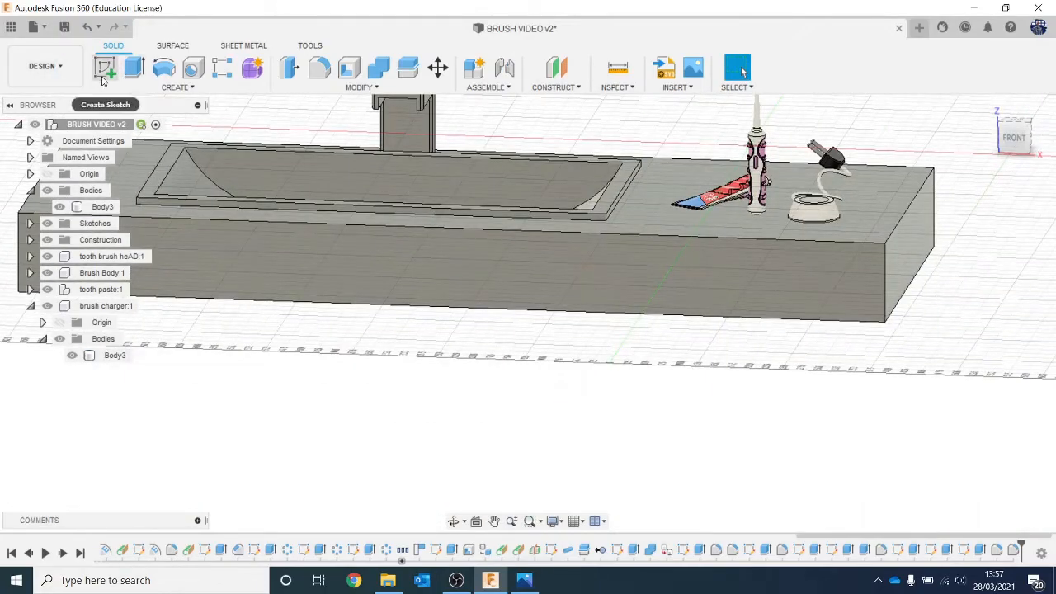
{"action": "left_click", "coordinate": [104, 67]}
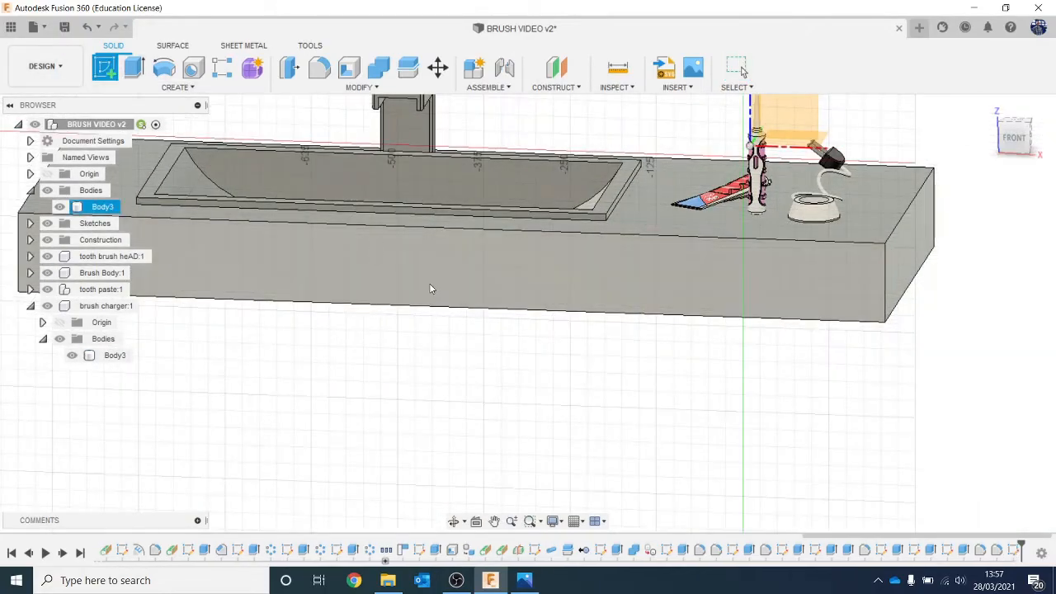
{"action": "left_click", "coordinate": [429, 285]}
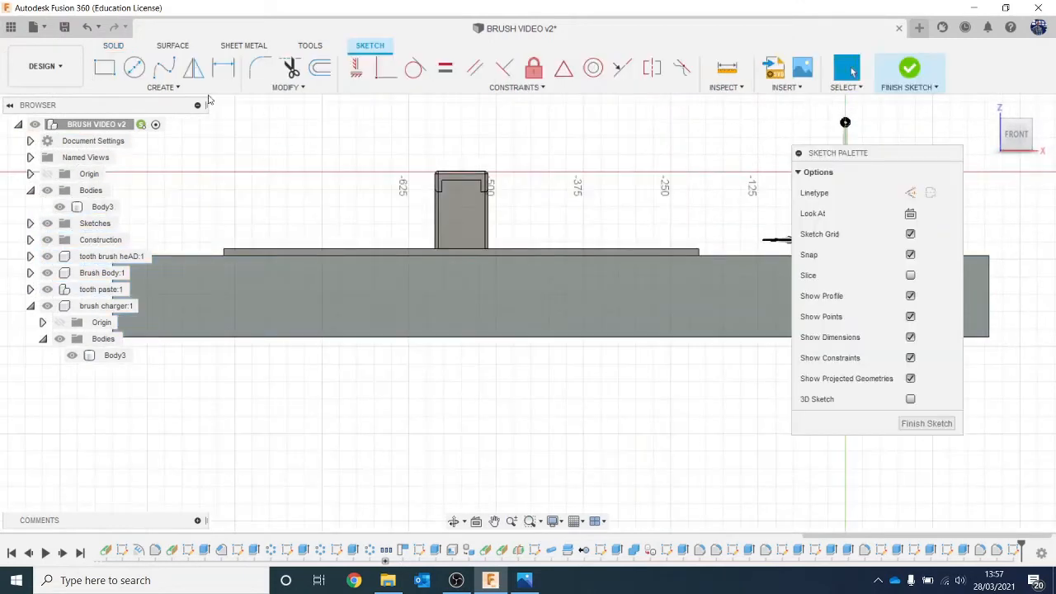
{"action": "left_click", "coordinate": [106, 70]}
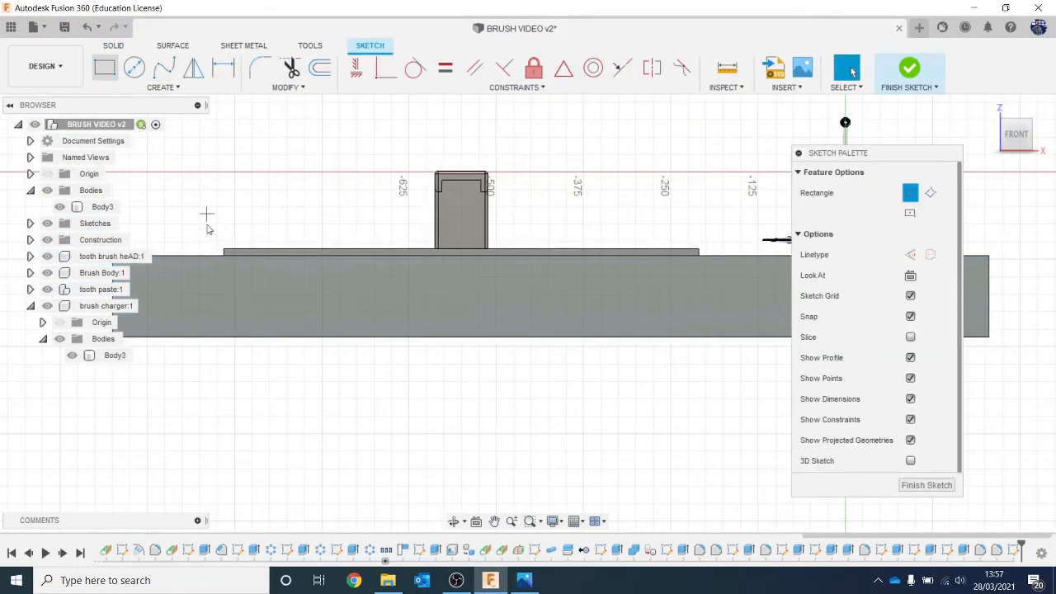
{"action": "left_click", "coordinate": [183, 279]}
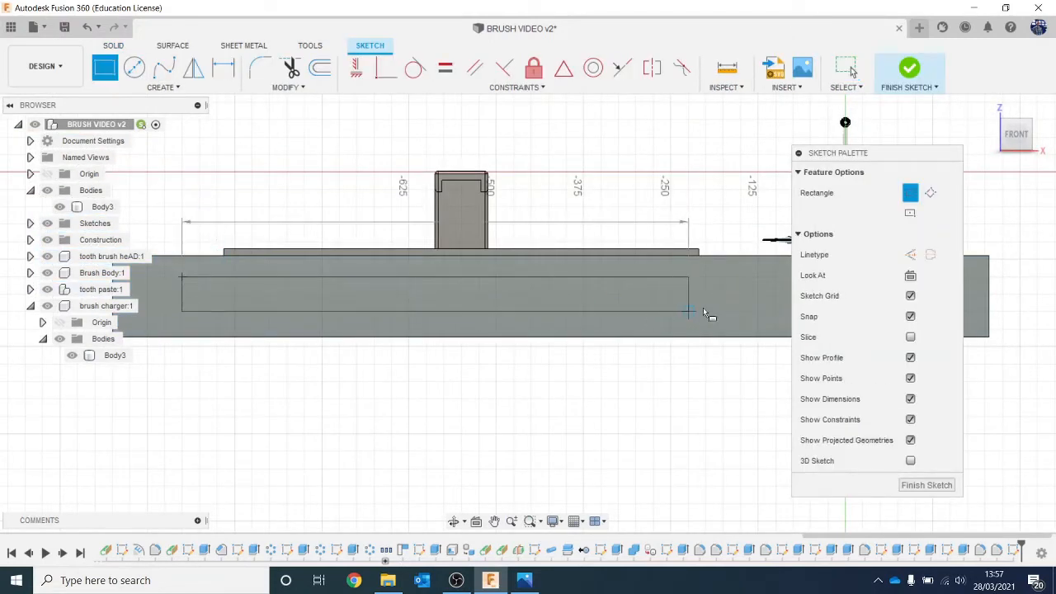
{"action": "left_click", "coordinate": [758, 329]}
- Extrude the front-face rectangle about 100.6 mm outward from the countertop as a new body
{"action": "key", "text": "e"}
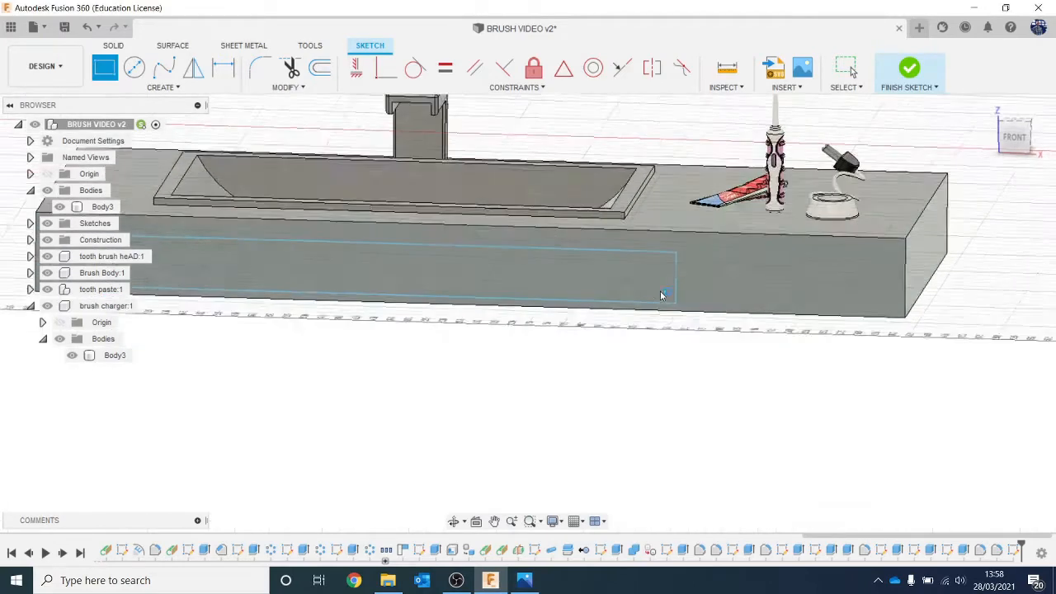
{"action": "left_click", "coordinate": [366, 278]}
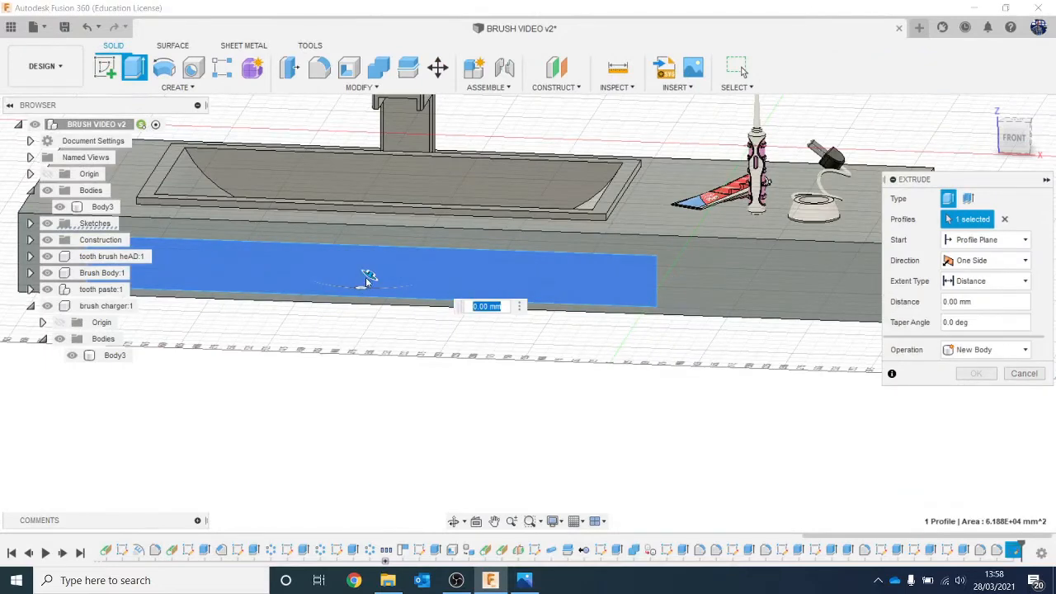
{"action": "left_click_drag", "start_coordinate": [369, 272], "coordinate": [316, 358]}
{"action": "left_click_drag", "start_coordinate": [1022, 142], "coordinate": [1020, 159]}
{"action": "scroll", "coordinate": [760, 272], "scroll_direction": "down", "scroll_amount": 1}
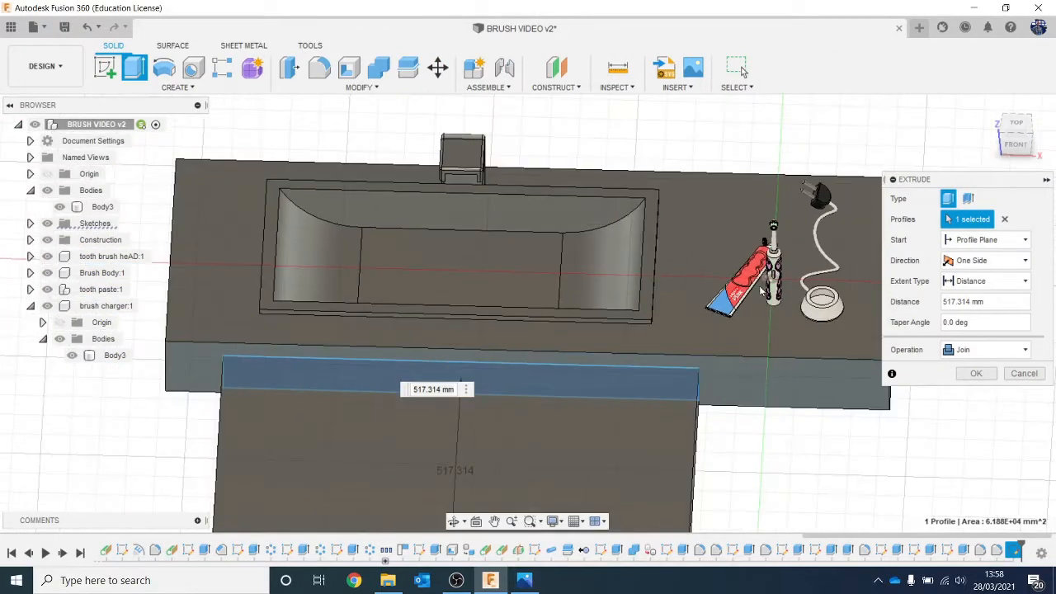
{"action": "middle_click_drag", "start_coordinate": [661, 368], "coordinate": [642, 264]}
{"action": "left_click_drag", "start_coordinate": [428, 485], "coordinate": [467, 357]}
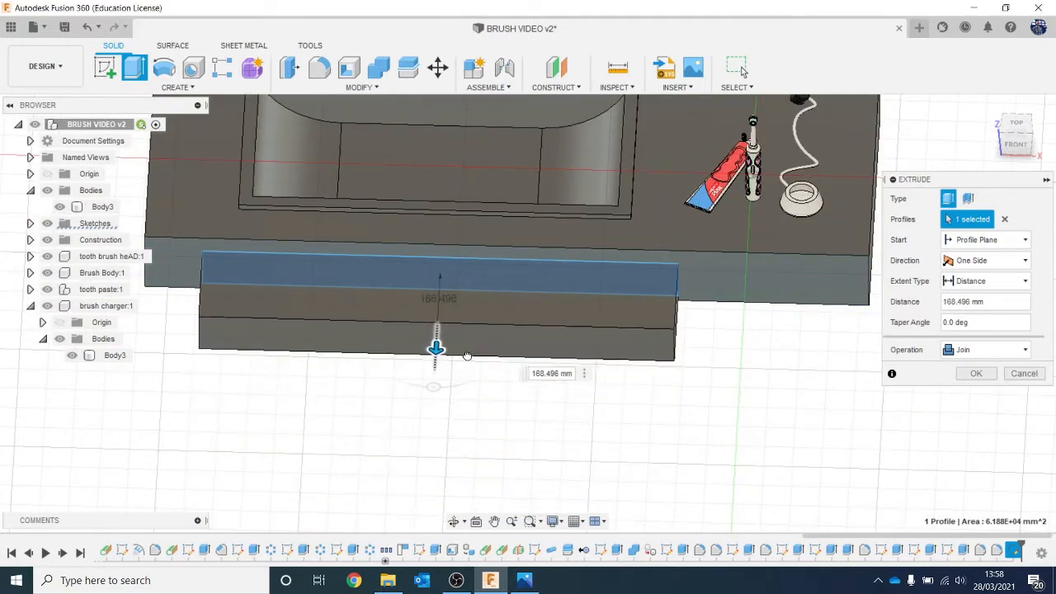
{"action": "left_click", "coordinate": [1015, 132]}
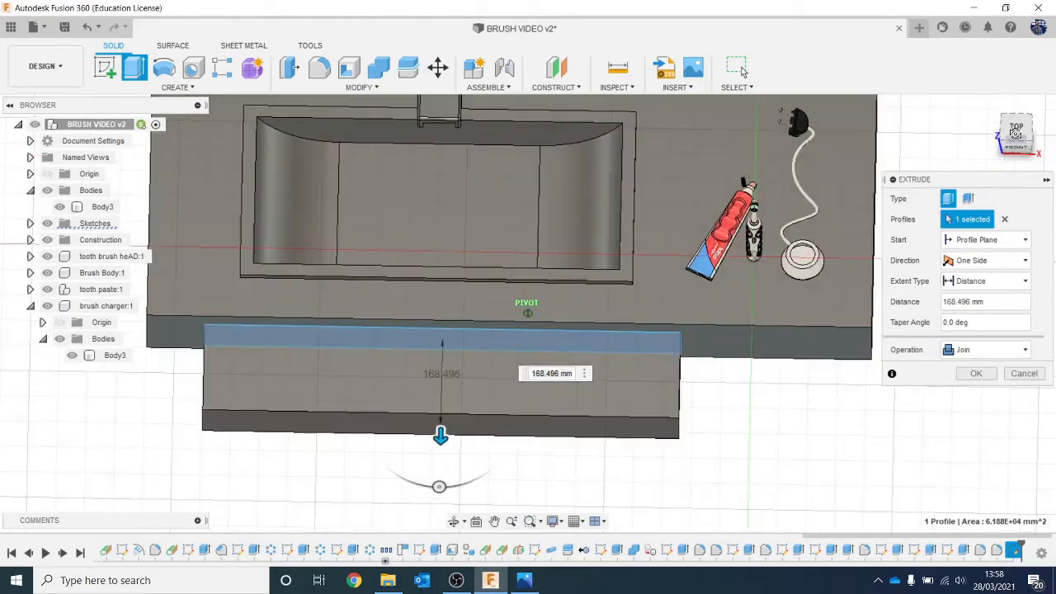
{"action": "left_click_drag", "start_coordinate": [440, 434], "coordinate": [441, 412]}
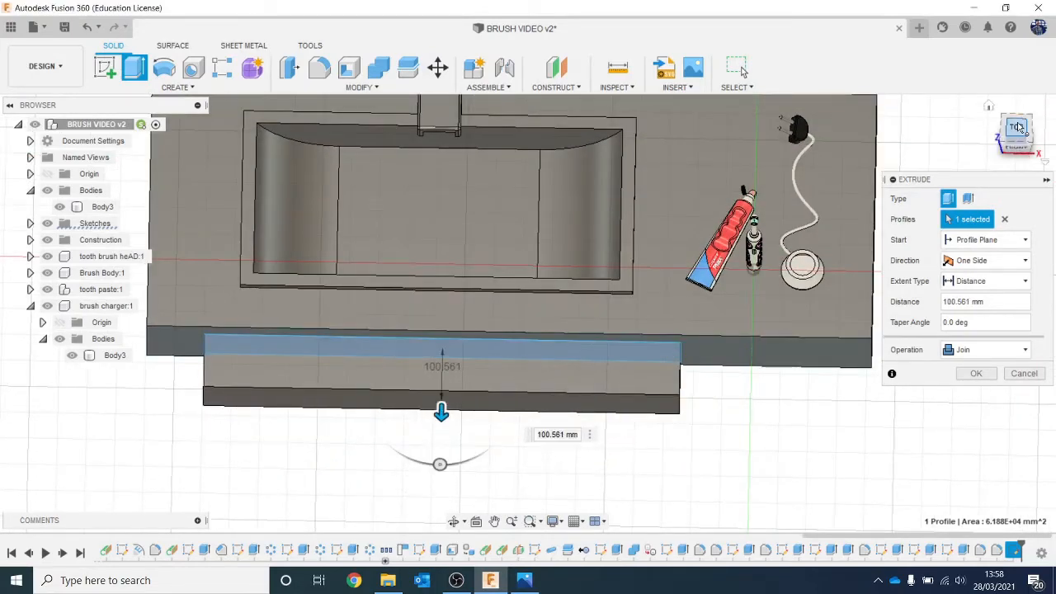
{"action": "left_click", "coordinate": [1020, 128]}
{"action": "left_click", "coordinate": [1020, 142]}
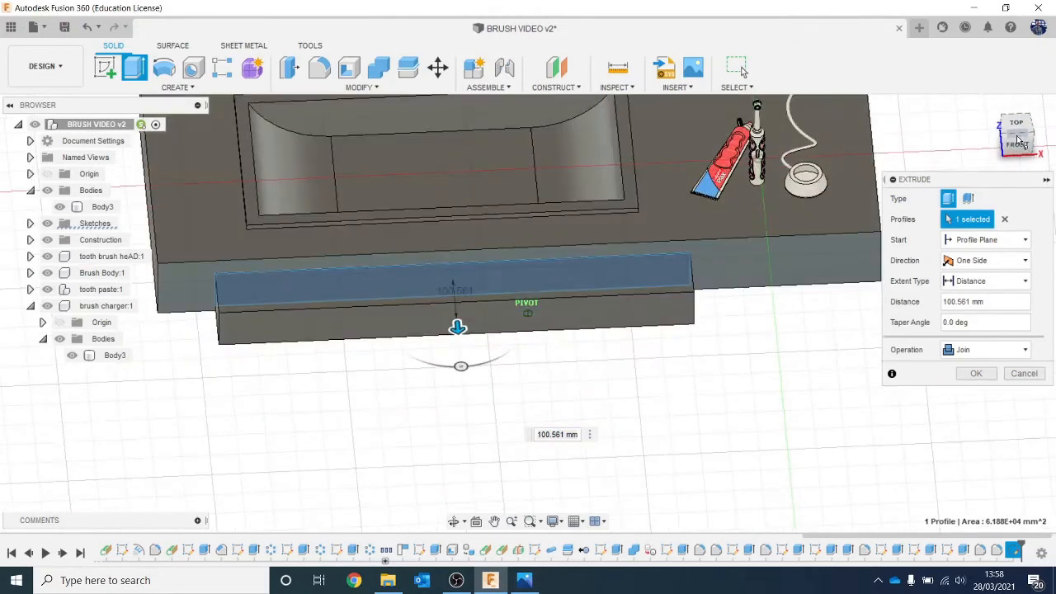
{"action": "left_click", "coordinate": [1000, 351]}
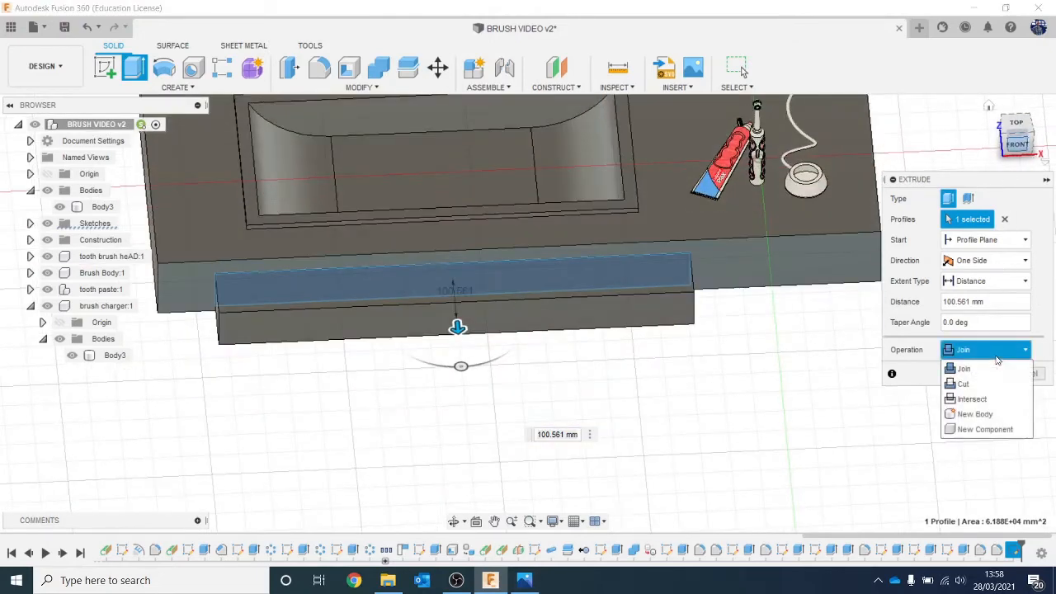
{"action": "left_click", "coordinate": [975, 415]}
{"action": "left_click", "coordinate": [972, 374]}
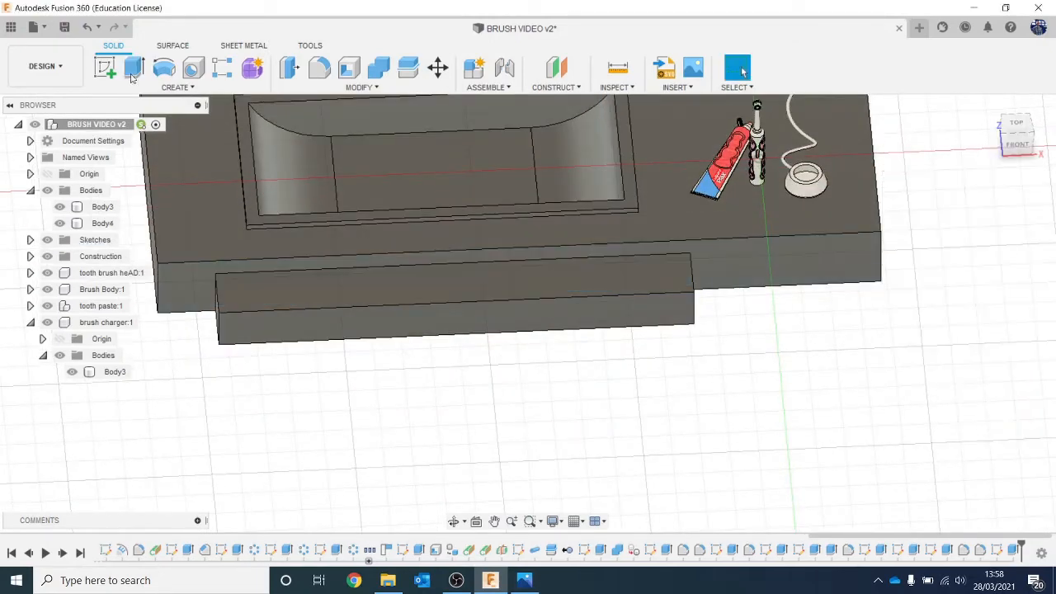
- Fillet the two outer vertical corner edges of the front block with a radius of about 102.1 mm
{"action": "left_click", "coordinate": [178, 87]}
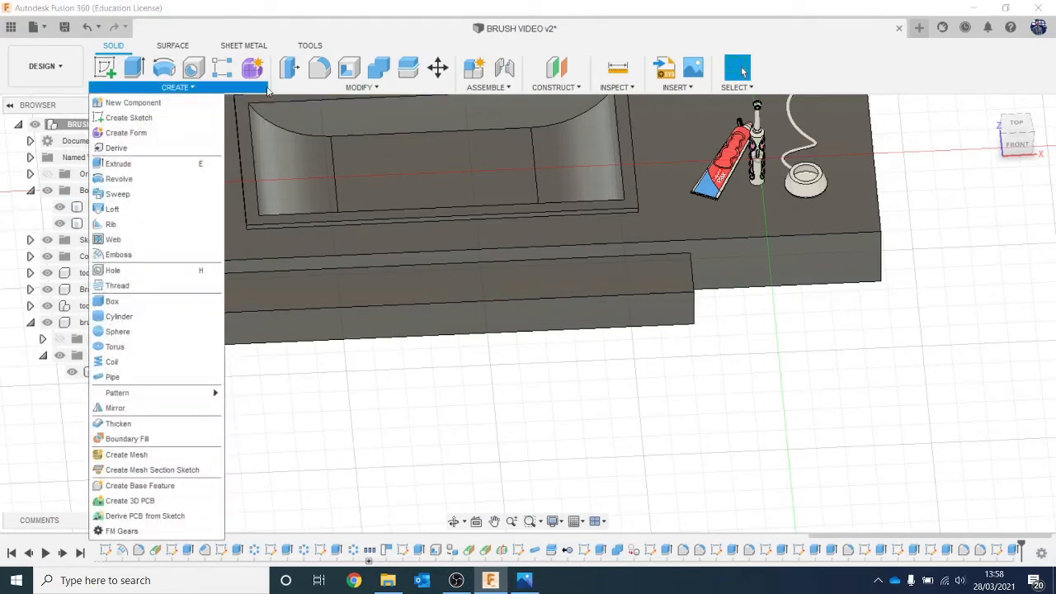
{"action": "left_click", "coordinate": [316, 74]}
{"action": "left_click", "coordinate": [220, 338]}
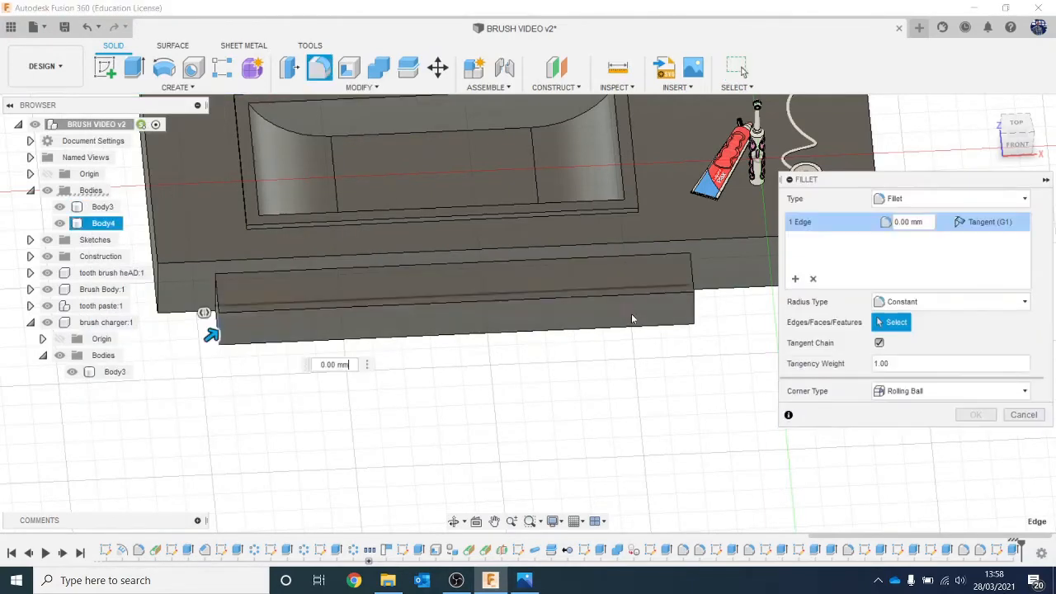
{"action": "left_click", "coordinate": [695, 314]}
{"action": "left_click_drag", "start_coordinate": [708, 318], "coordinate": [683, 320]}
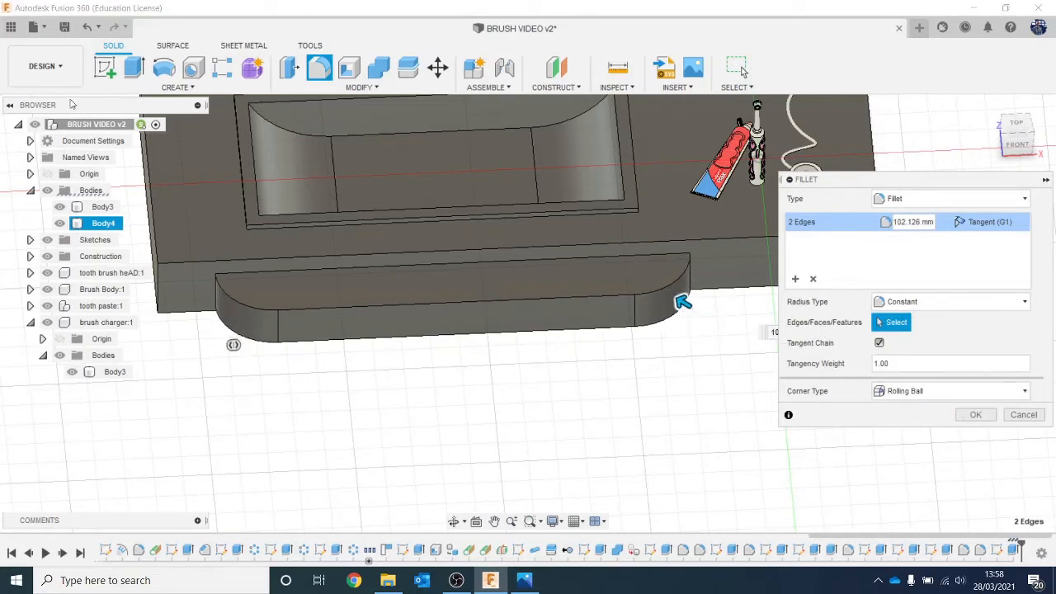
{"action": "left_click", "coordinate": [970, 416]}
- Create a 40 mm circular pipe along the front block's upper rounded edge chain as a new body
{"action": "left_click", "coordinate": [176, 87]}
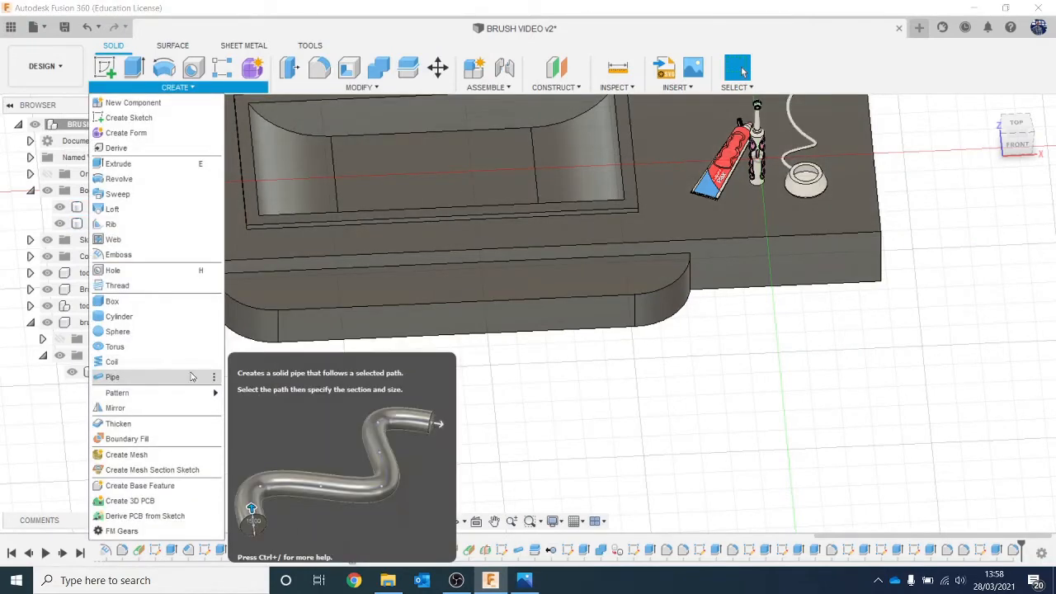
{"action": "left_click", "coordinate": [192, 375]}
{"action": "left_click", "coordinate": [396, 307]}
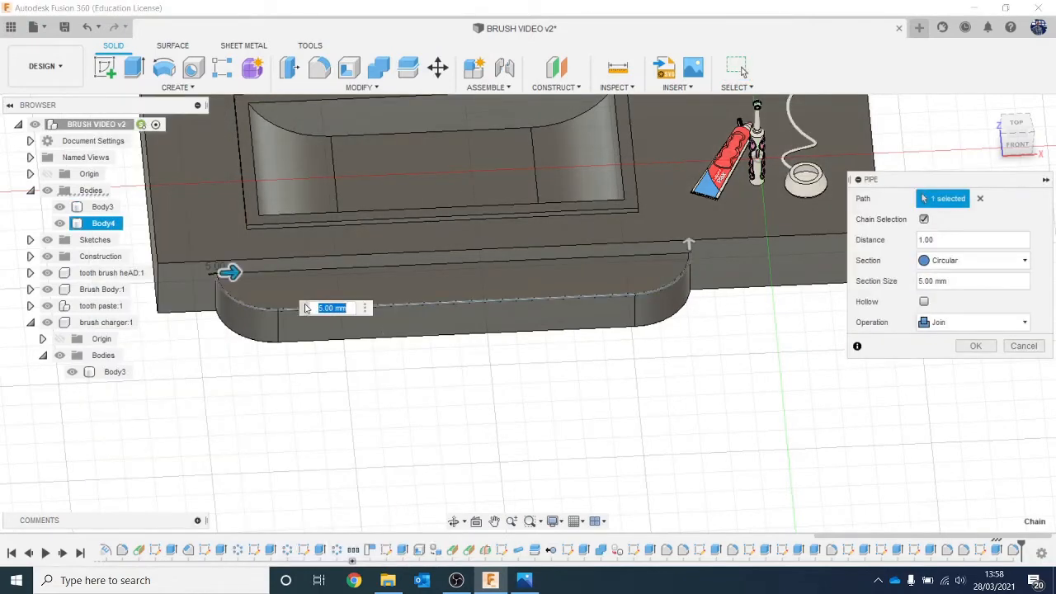
{"action": "left_click_drag", "start_coordinate": [229, 272], "coordinate": [246, 272]}
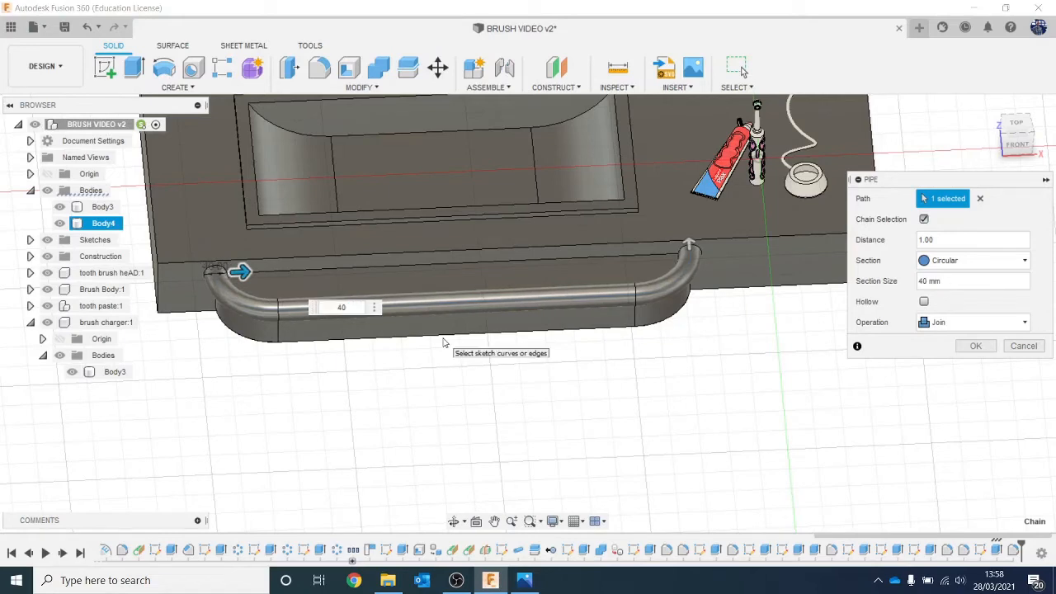
{"action": "left_click", "coordinate": [972, 323]}
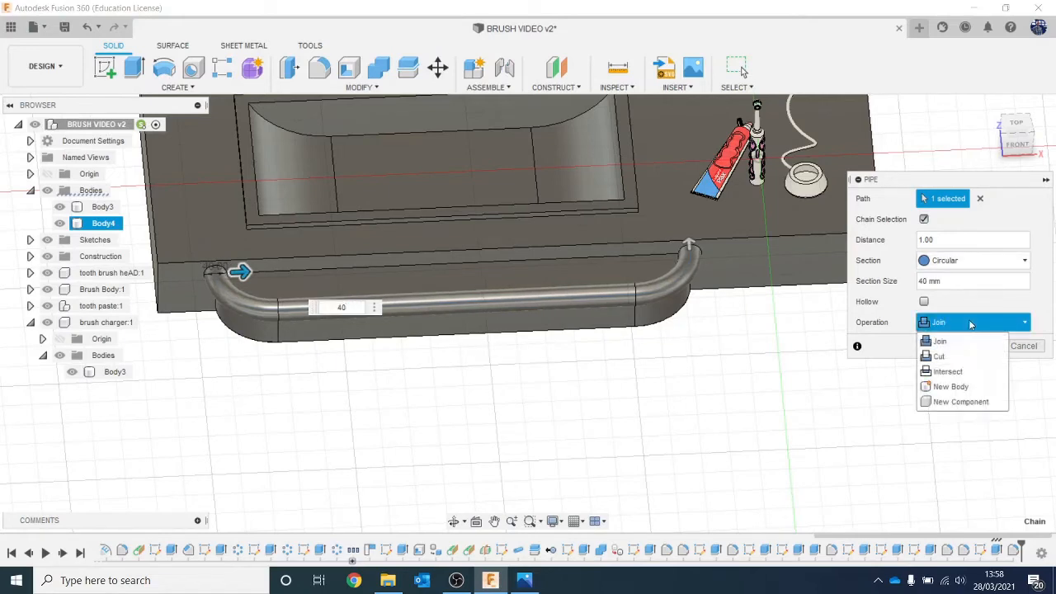
{"action": "left_click", "coordinate": [971, 386]}
{"action": "left_click", "coordinate": [974, 346]}
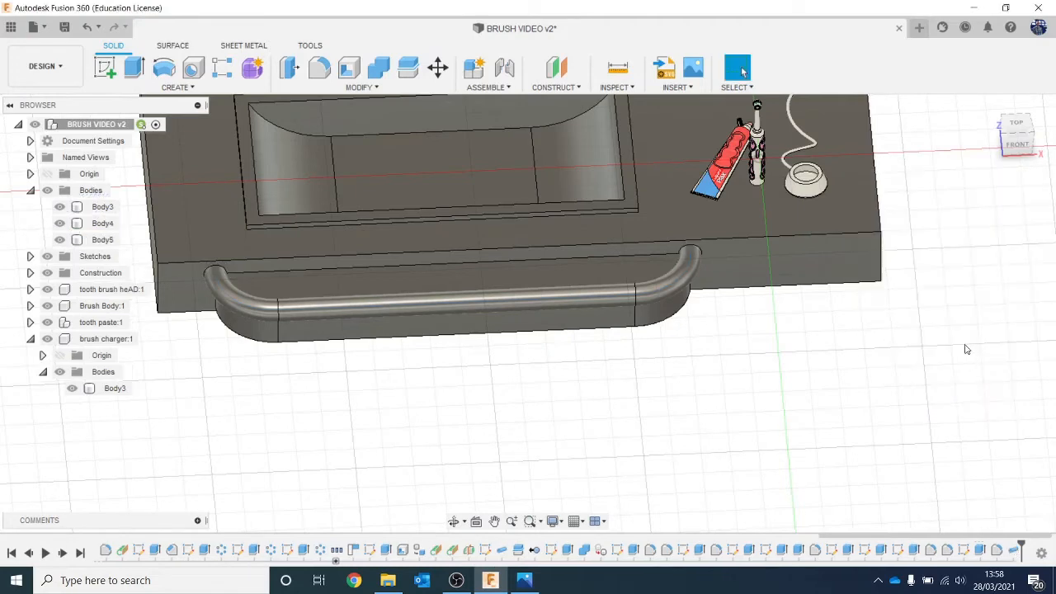
- Hide and remove the rounded front block body, keeping only the pipe in front of the countertop
{"action": "left_click", "coordinate": [61, 224]}
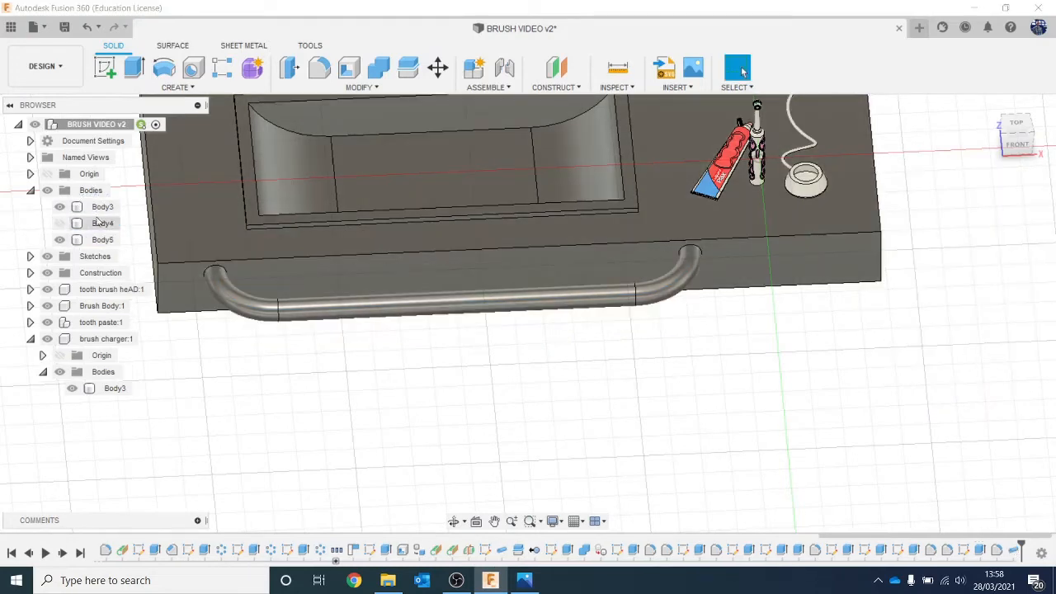
{"action": "right_click", "coordinate": [97, 222]}
{"action": "left_click", "coordinate": [145, 429]}
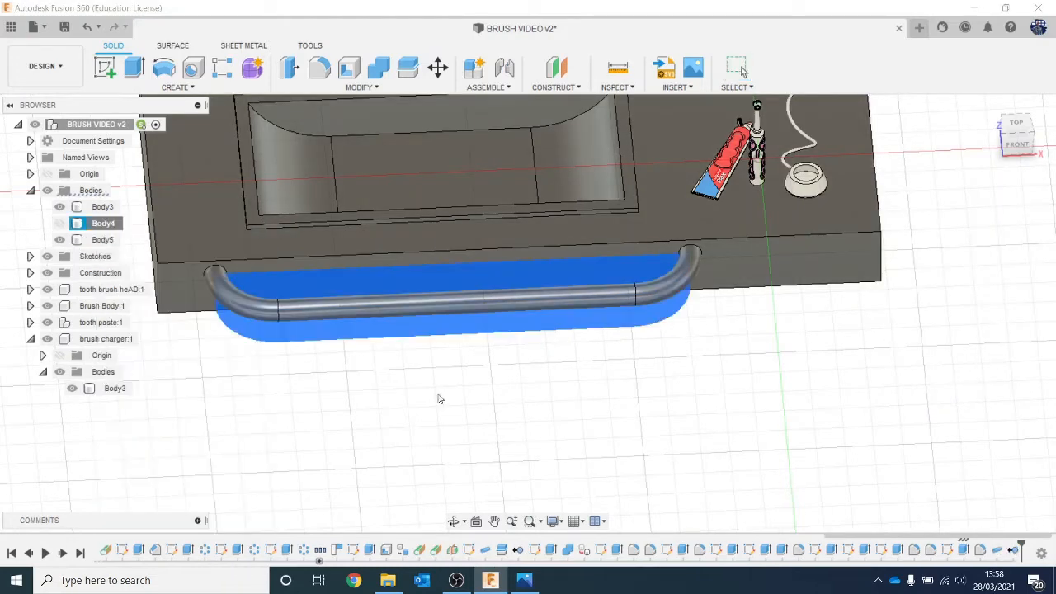
- Move the pipe body about 23.8 mm straight down along the countertop's front face
{"action": "left_click", "coordinate": [1017, 145]}
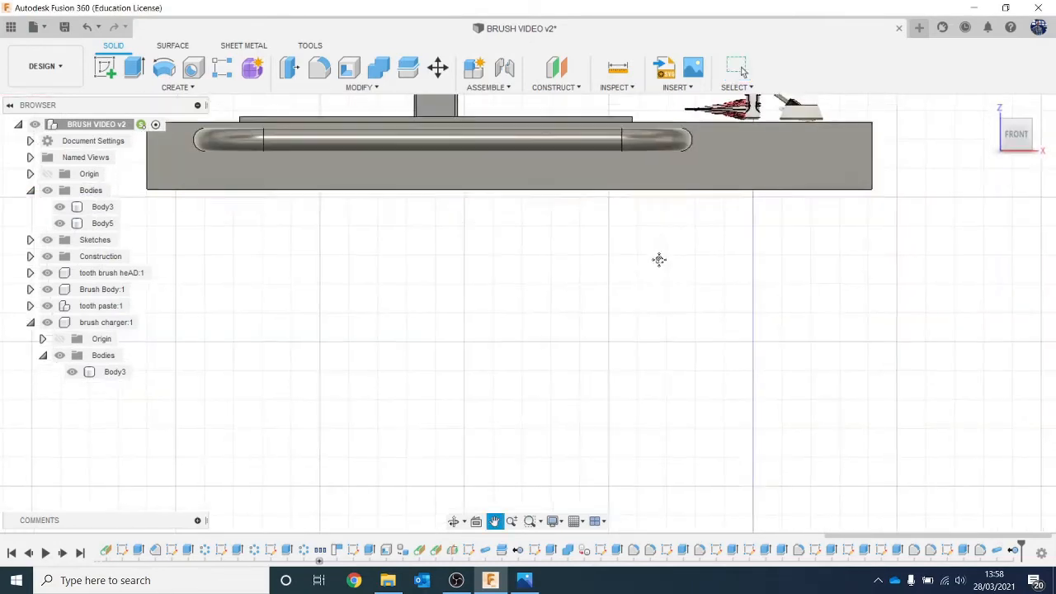
{"action": "right_click", "coordinate": [93, 224]}
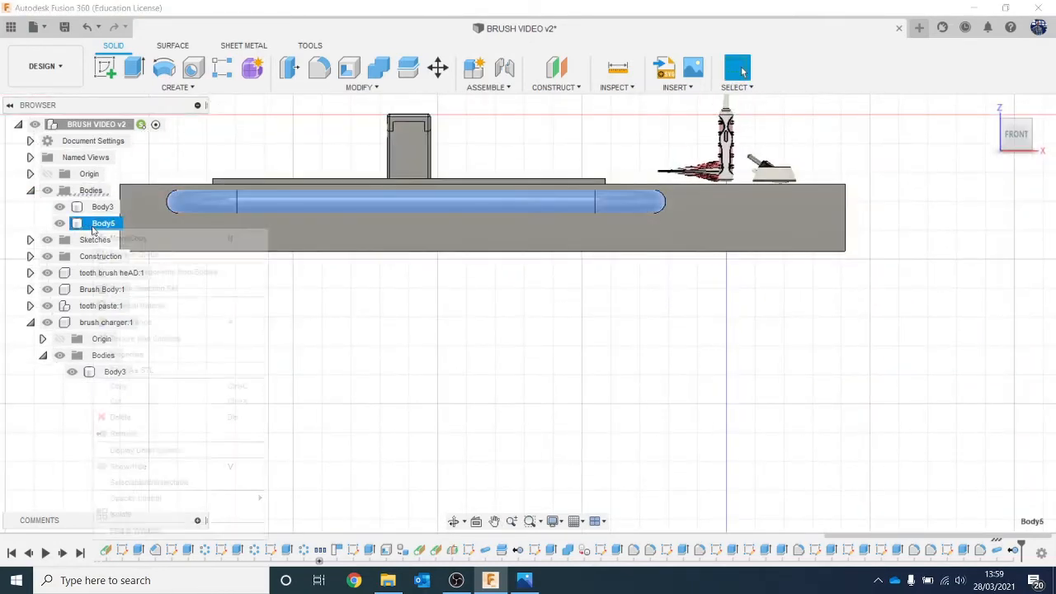
{"action": "left_click", "coordinate": [105, 237]}
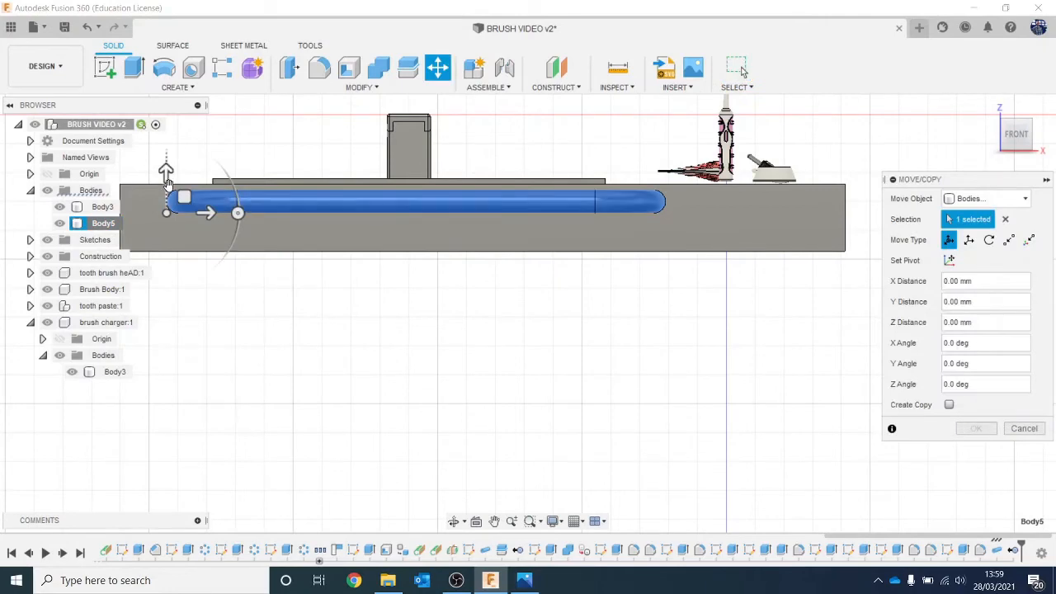
{"action": "left_click_drag", "start_coordinate": [165, 172], "coordinate": [168, 196]}
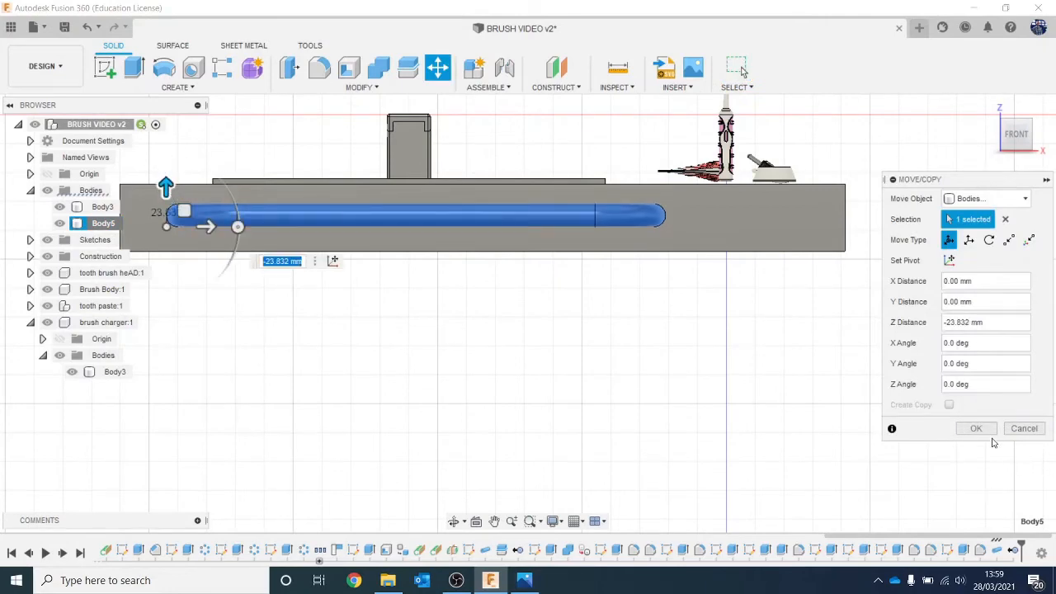
{"action": "left_click", "coordinate": [986, 430]}
- Apply the Granite - Blue Pearl stone appearance to the entire countertop body
{"action": "scroll", "coordinate": [875, 388], "scroll_direction": "down", "scroll_amount": 2}
{"action": "mouse_move", "coordinate": [1017, 136]}
{"action": "left_mouse_down"}
{"action": "mouse_move", "coordinate": [996, 166]}
{"action": "mouse_move", "coordinate": [985, 161]}
{"action": "left_mouse_up"}
{"action": "middle_click_drag", "start_coordinate": [905, 197], "coordinate": [847, 212]}
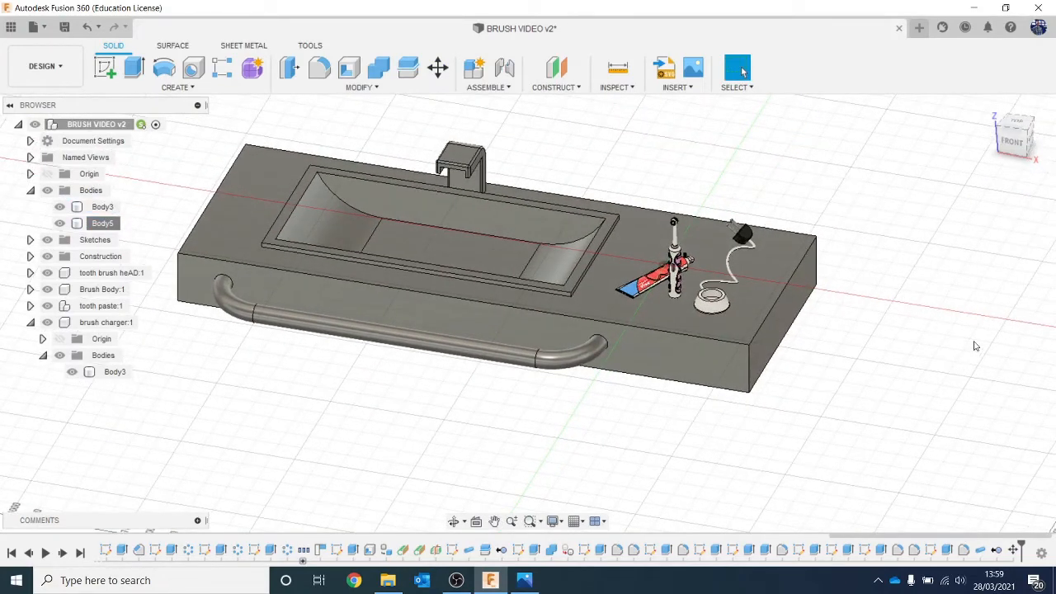
{"action": "key", "text": "a"}
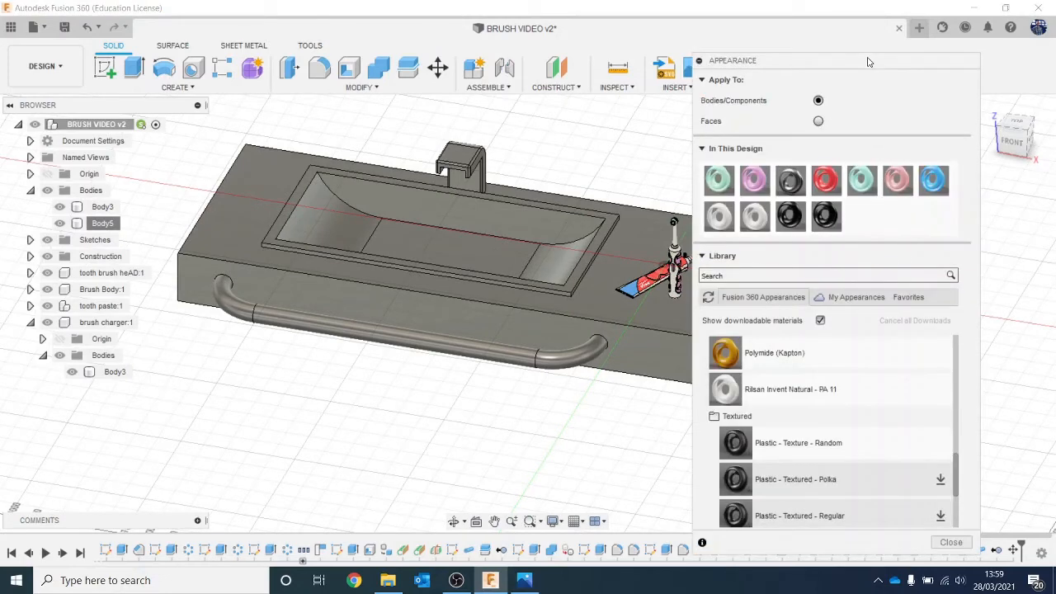
{"action": "left_click_drag", "start_coordinate": [868, 62], "coordinate": [908, 12]}
{"action": "left_click", "coordinate": [823, 366]}
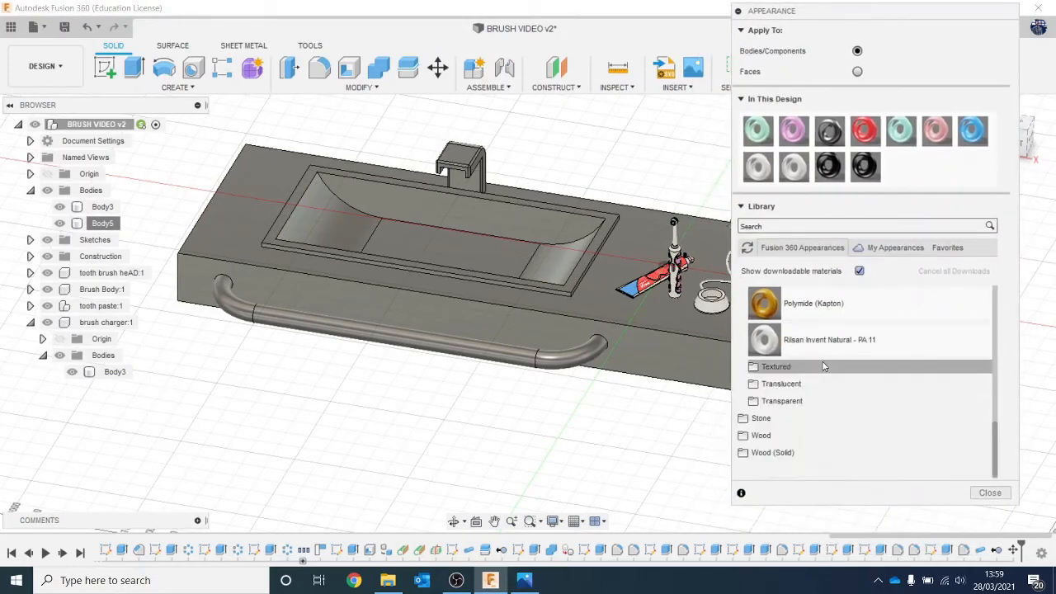
{"action": "left_click", "coordinate": [822, 421]}
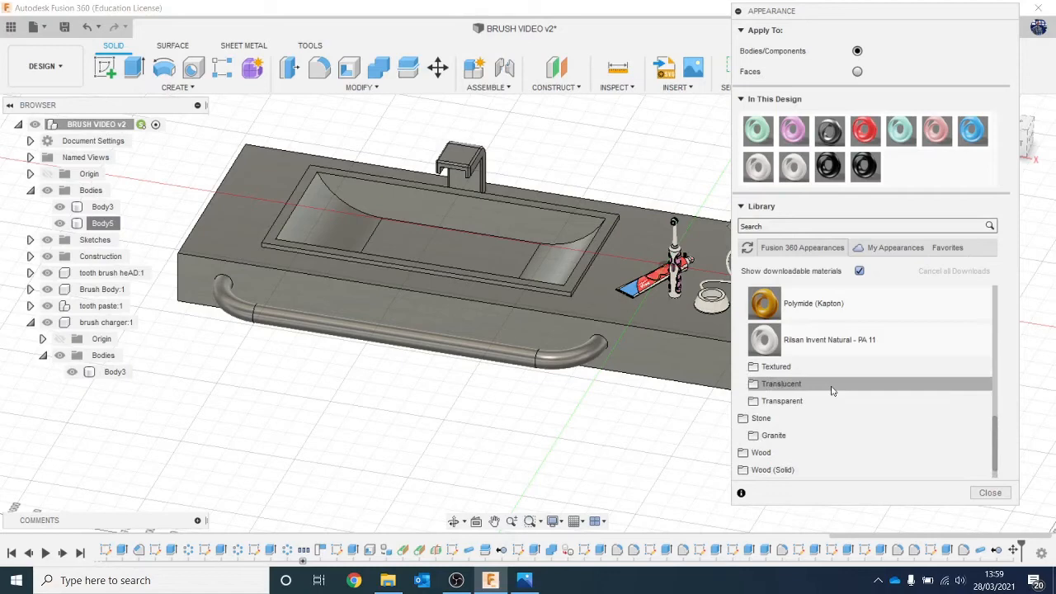
{"action": "left_click", "coordinate": [825, 434]}
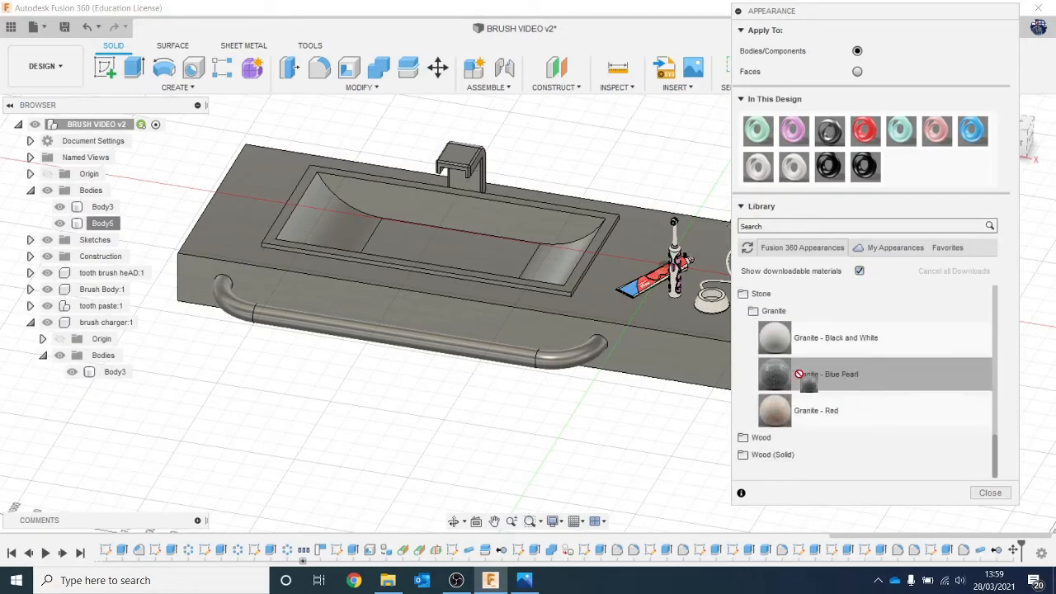
{"action": "left_click_drag", "start_coordinate": [799, 374], "coordinate": [683, 337]}
{"action": "left_click_drag", "start_coordinate": [652, 374], "coordinate": [648, 367]}
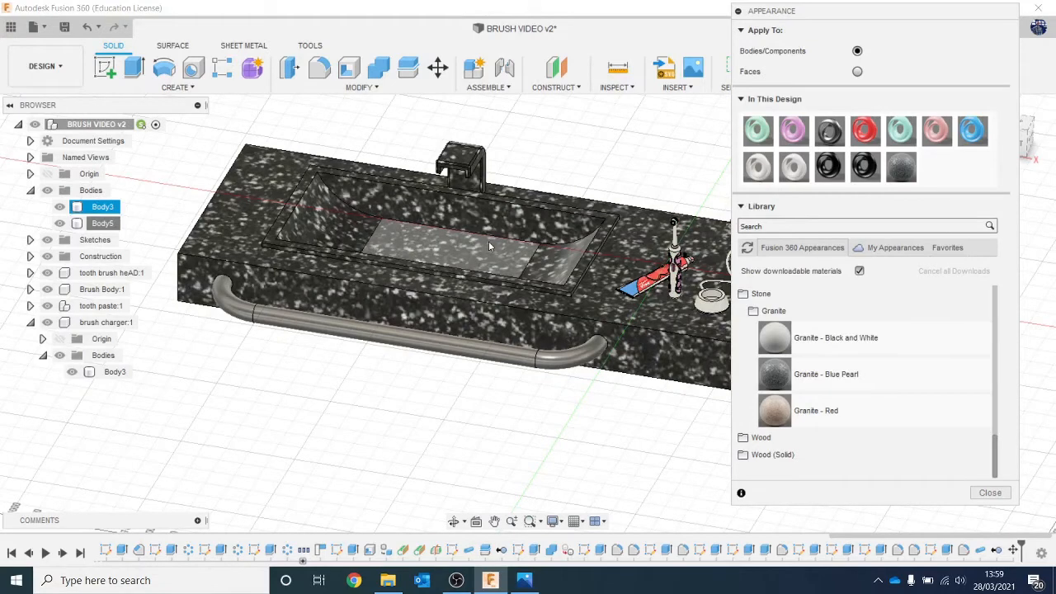
- Search the appearance library for "chrome" and apply Chrome to the front pipe rail
{"action": "middle_click_drag", "start_coordinate": [489, 241], "coordinate": [413, 304], "text": "shift"}
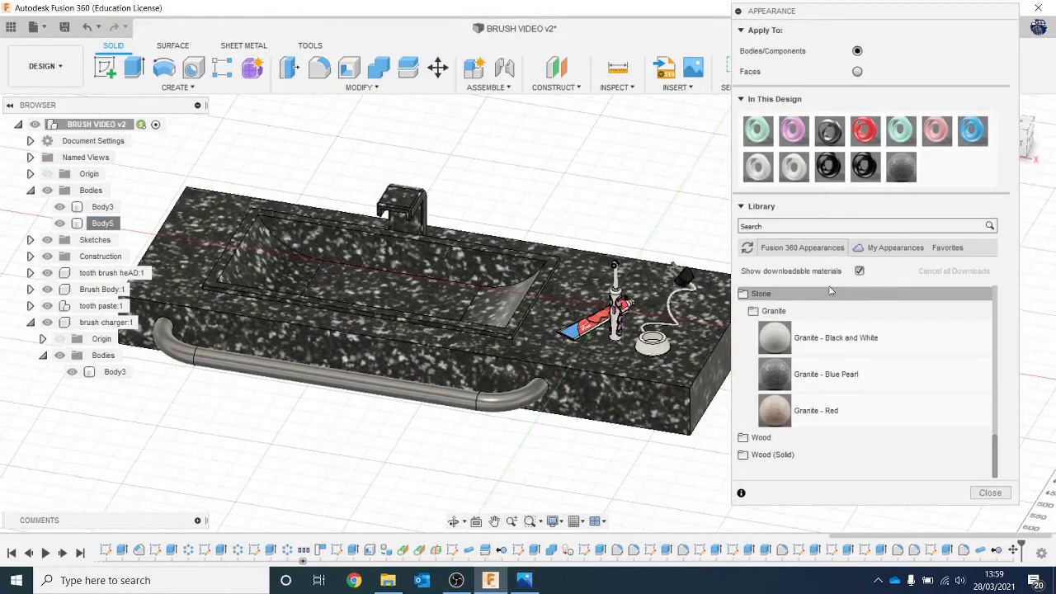
{"action": "left_click", "coordinate": [806, 228]}
{"action": "type", "text": "chrome"}
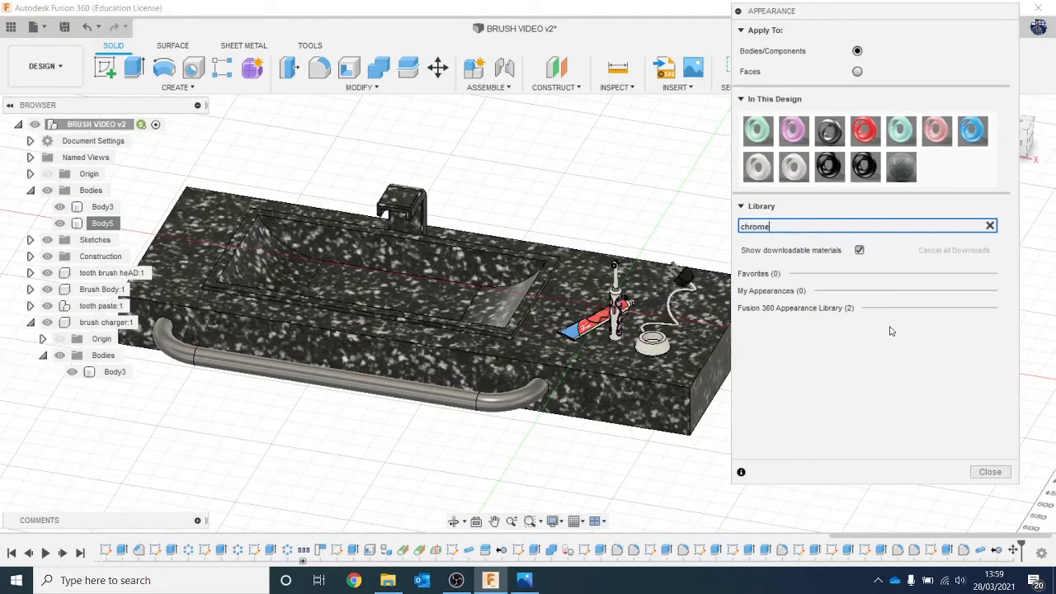
{"action": "left_click", "coordinate": [864, 311]}
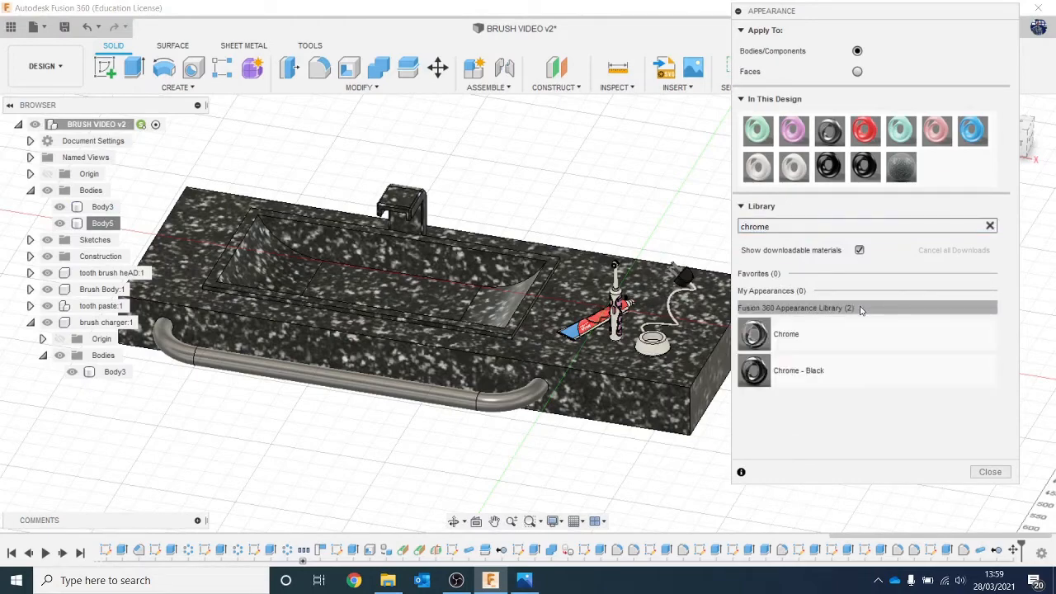
{"action": "scroll", "coordinate": [497, 221], "scroll_direction": "up", "scroll_amount": 2}
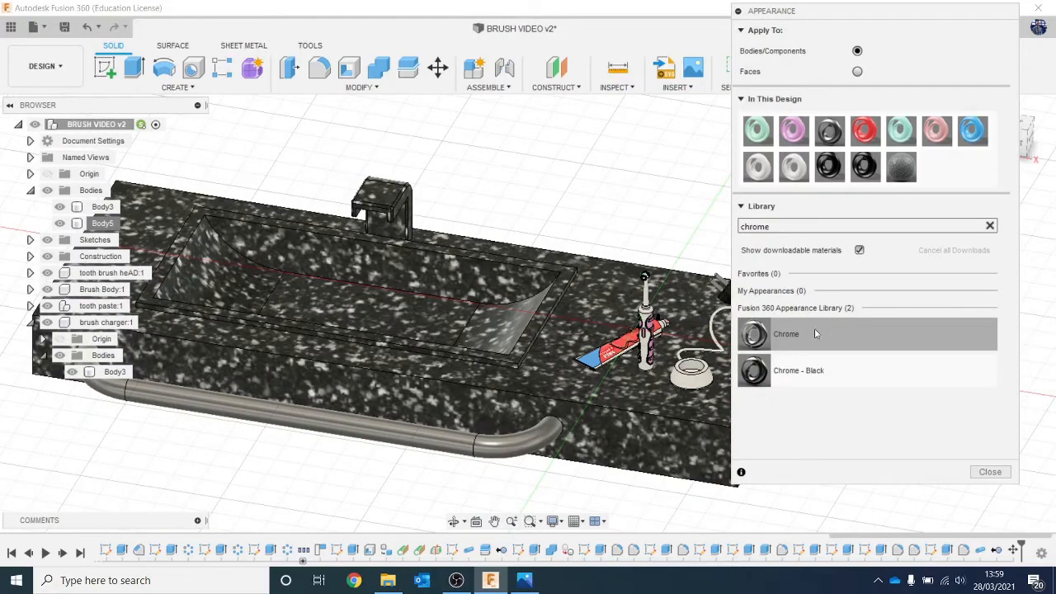
{"action": "left_click_drag", "start_coordinate": [815, 333], "coordinate": [532, 441]}
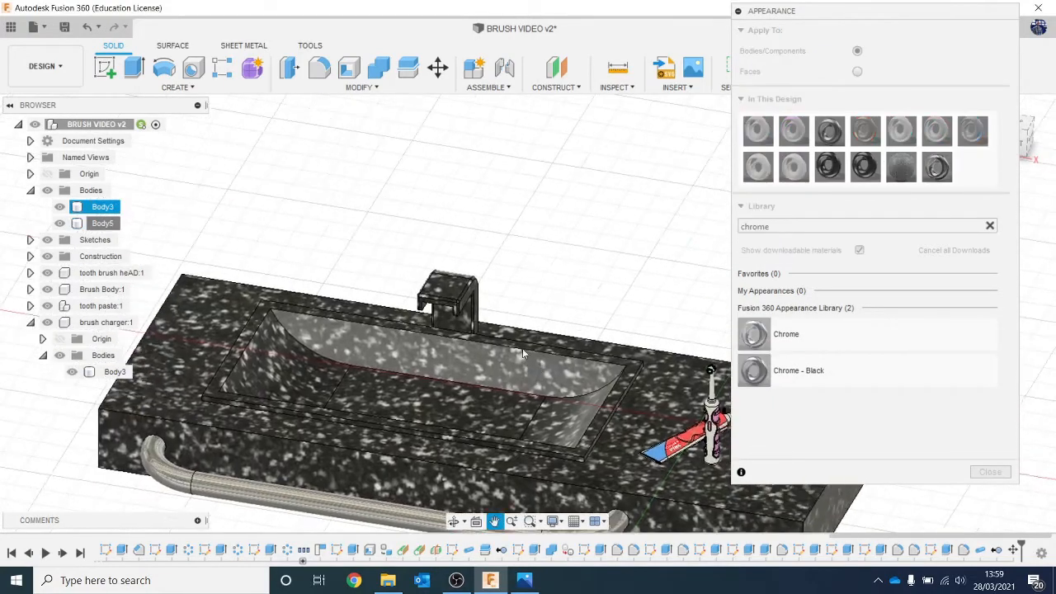
- Apply the Chrome appearance to only the top face of the tap's spout
{"action": "scroll", "coordinate": [507, 300], "scroll_direction": "up", "scroll_amount": 3}
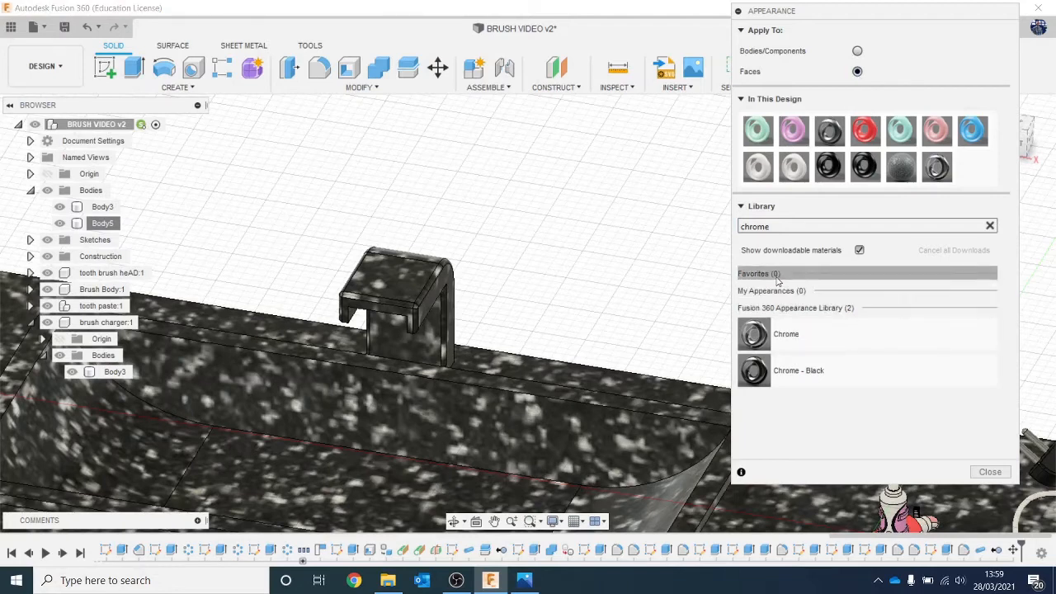
{"action": "left_click_drag", "start_coordinate": [813, 333], "coordinate": [575, 355]}
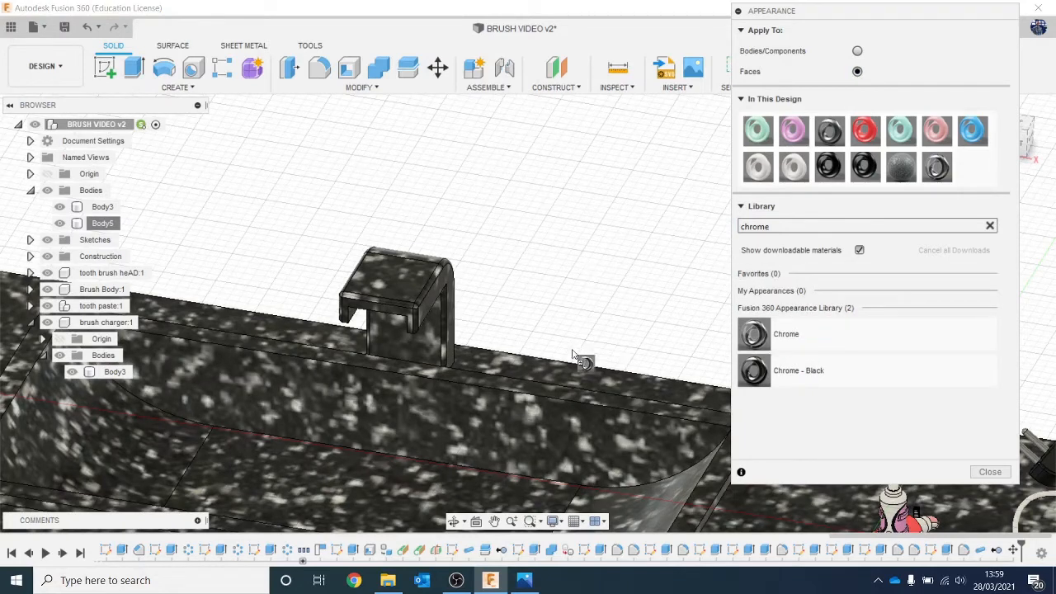
{"action": "left_click_drag", "start_coordinate": [405, 286], "coordinate": [405, 287]}
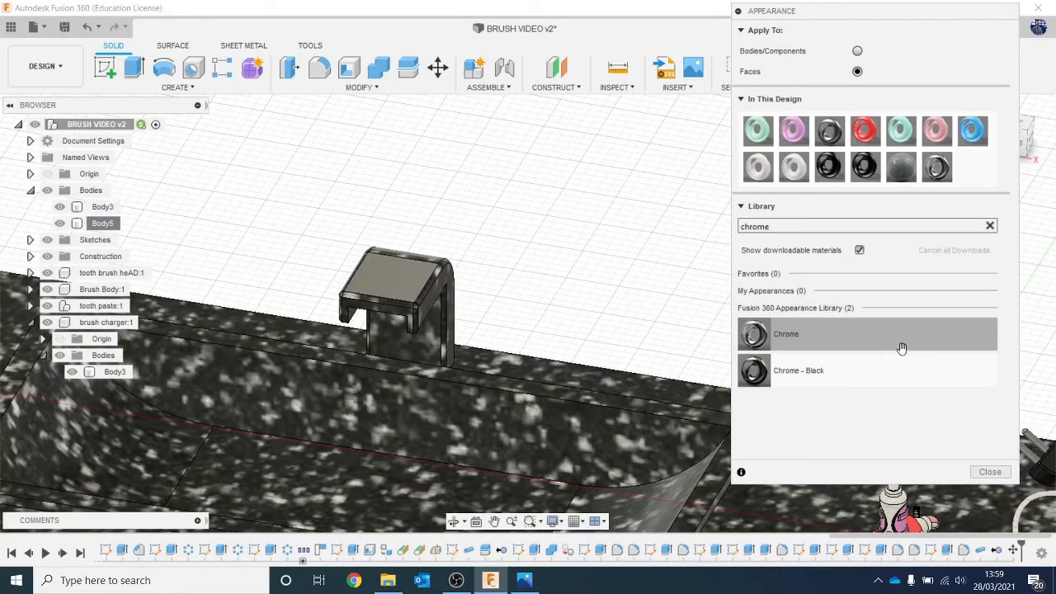
- Apply Chrome to the whole countertop body, including sink and tap, and remove the appearances applied to faces
{"action": "left_click", "coordinate": [857, 51]}
{"action": "left_click_drag", "start_coordinate": [837, 341], "coordinate": [644, 386]}
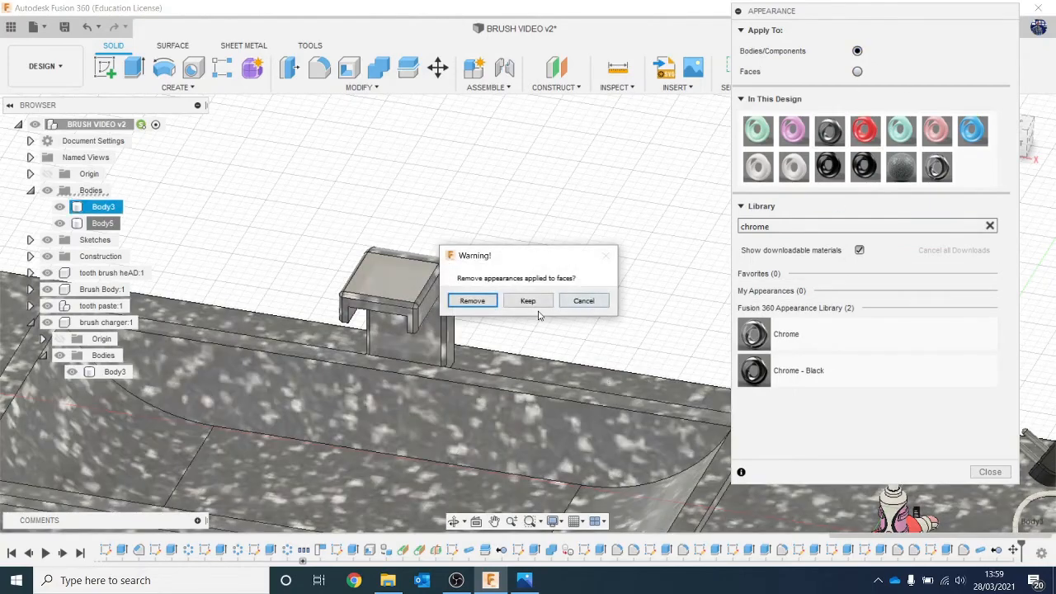
{"action": "left_click", "coordinate": [471, 310]}
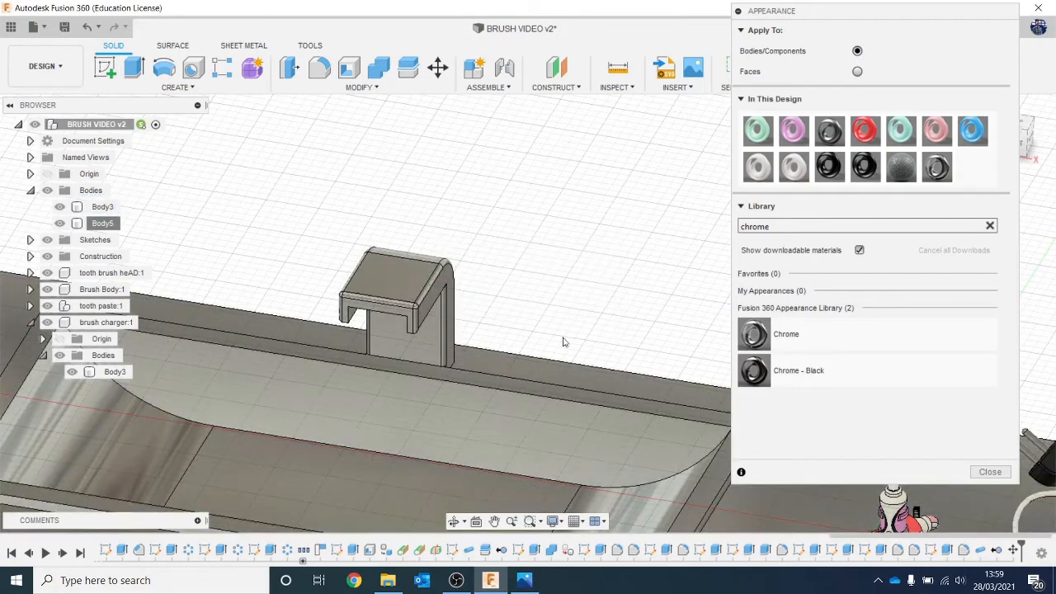
- Apply Granite - Blue Pearl as a face appearance to the countertop's top, front and charger-side end faces
{"action": "scroll", "coordinate": [563, 342], "scroll_direction": "down", "scroll_amount": 5}
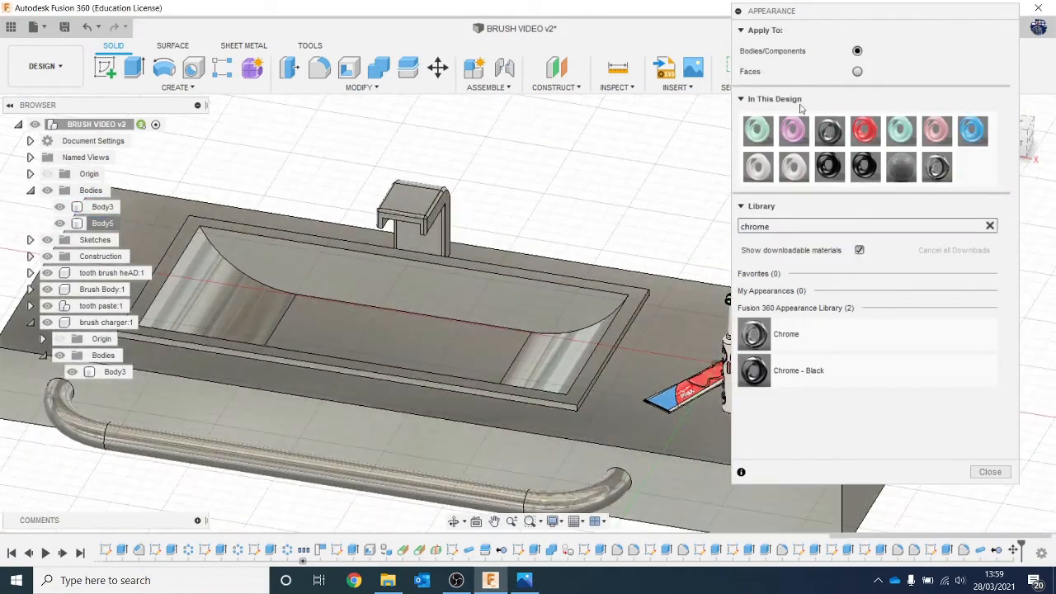
{"action": "left_click", "coordinate": [857, 71]}
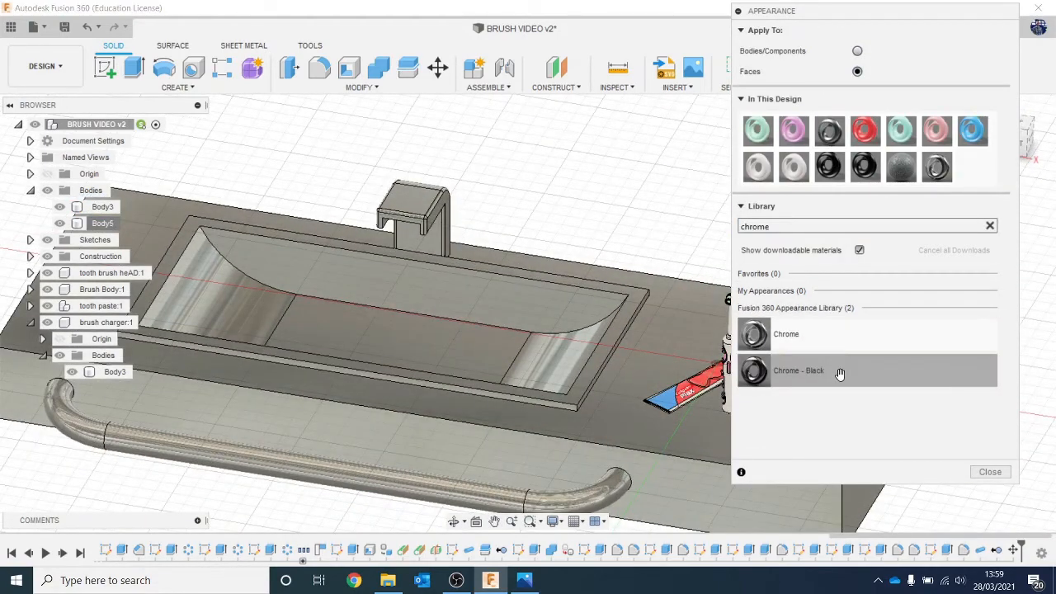
{"action": "left_click", "coordinate": [805, 309]}
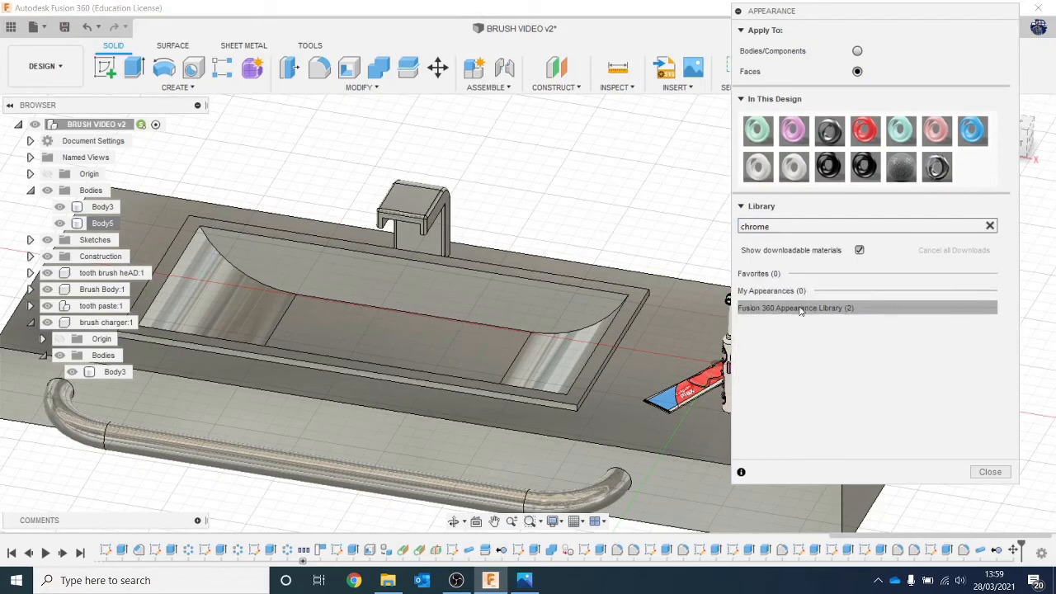
{"action": "left_click", "coordinate": [990, 227]}
{"action": "left_click_drag", "start_coordinate": [887, 377], "coordinate": [636, 422]}
{"action": "middle_click_drag", "start_coordinate": [636, 422], "coordinate": [479, 264]}
{"action": "left_click_drag", "start_coordinate": [868, 363], "coordinate": [640, 363]}
{"action": "left_click_drag", "start_coordinate": [817, 340], "coordinate": [668, 325]}
{"action": "scroll", "coordinate": [642, 317], "scroll_direction": "down", "scroll_amount": 3}
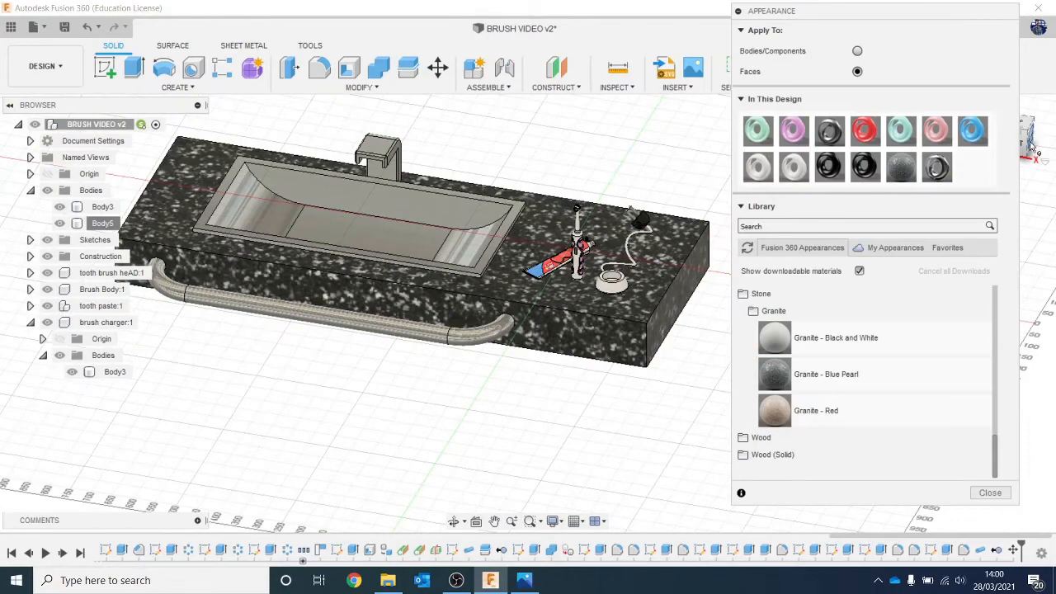
- Apply Granite - Blue Pearl to the countertop's end face on the sink side
{"action": "left_click", "coordinate": [1031, 147]}
{"action": "left_click_drag", "start_coordinate": [910, 376], "coordinate": [309, 312]}
{"action": "left_click", "coordinate": [1029, 147]}
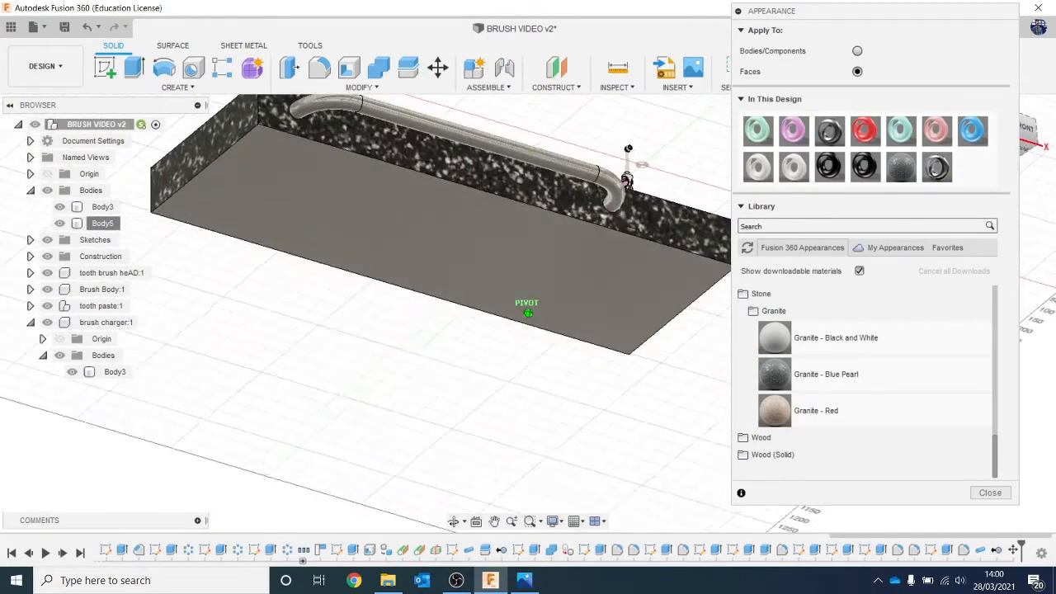
- Apply Granite - Blue Pearl as a face appearance to the countertop's underside
{"action": "left_click_drag", "start_coordinate": [916, 371], "coordinate": [593, 299]}
{"action": "left_click", "coordinate": [1031, 149]}
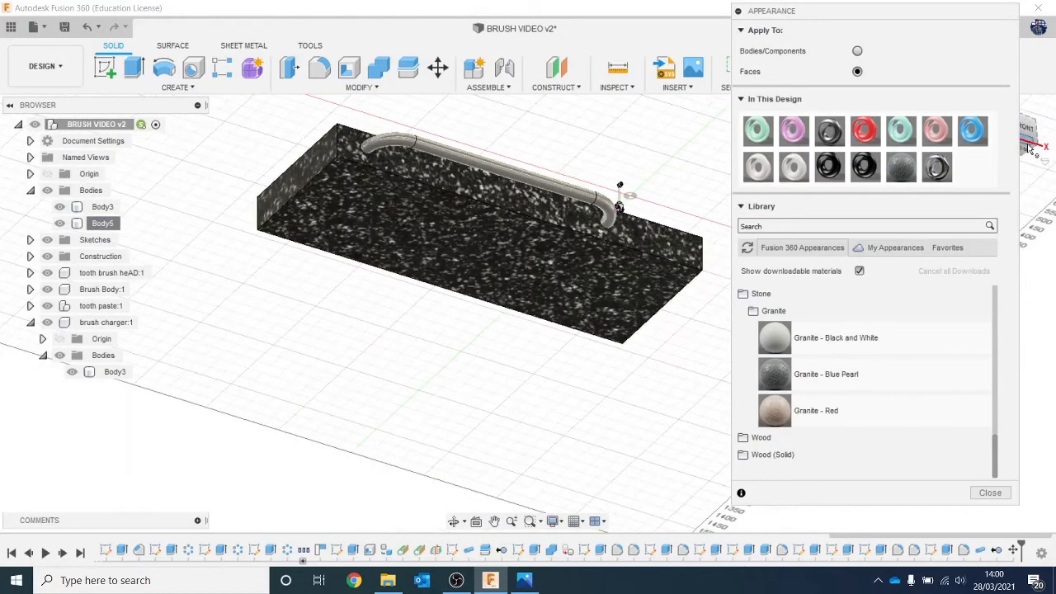
{"action": "middle_click_drag", "start_coordinate": [981, 161], "coordinate": [674, 217], "text": "shift"}
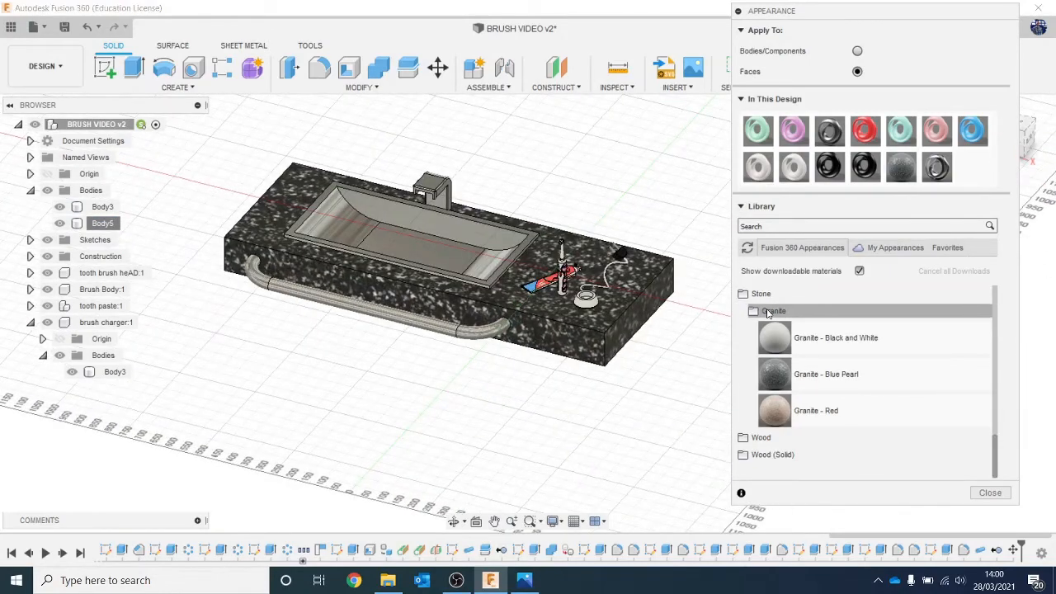
- Search the appearance library for marble and apply Marble (White) to the sink's floor
{"action": "left_click", "coordinate": [767, 312]}
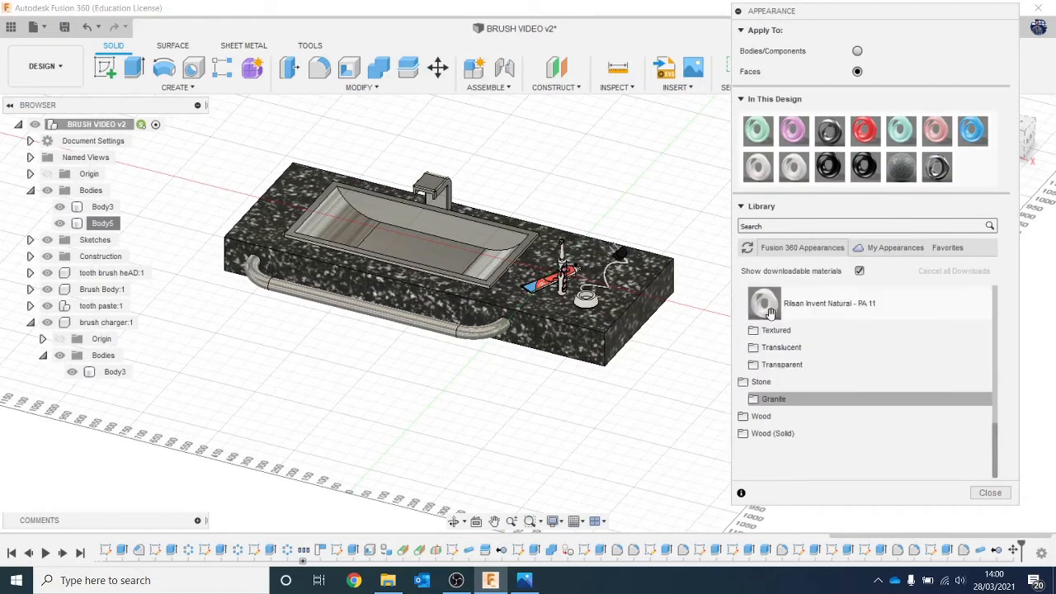
{"action": "left_click", "coordinate": [808, 382]}
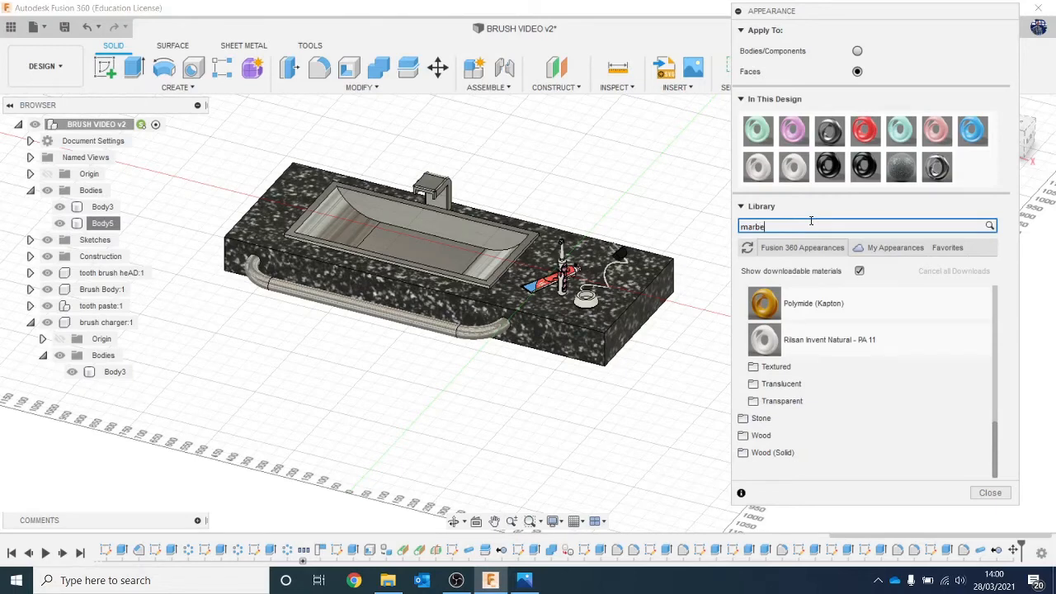
{"action": "key", "text": "Return"}
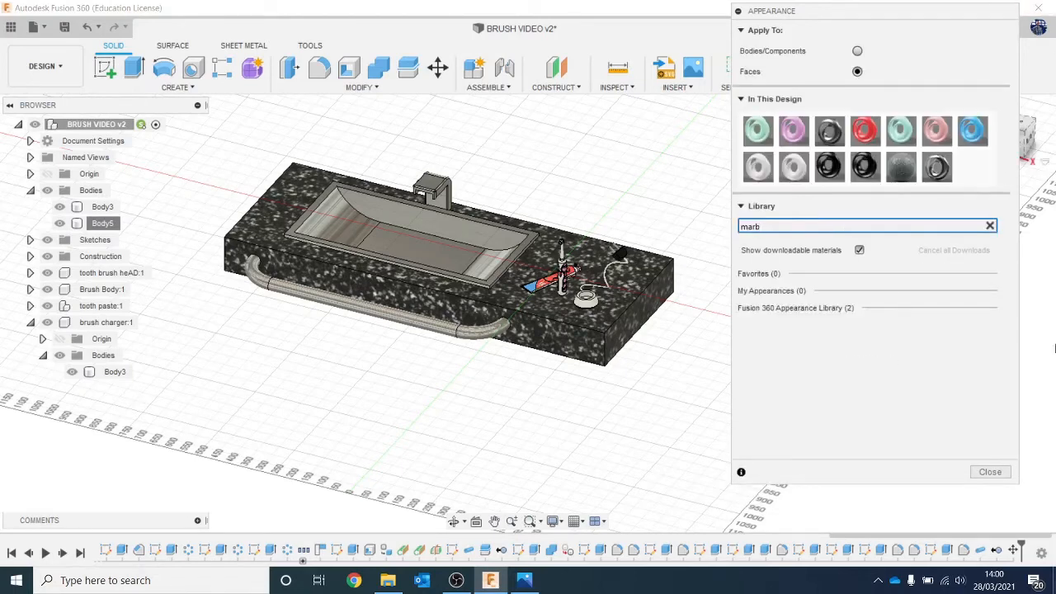
{"action": "left_click", "coordinate": [780, 308]}
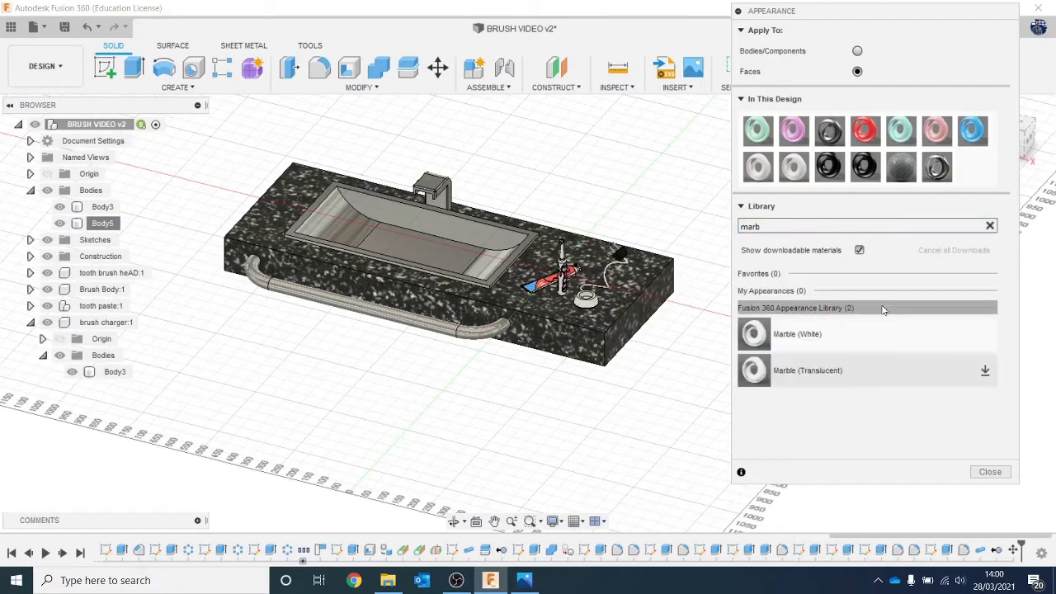
{"action": "left_click_drag", "start_coordinate": [844, 332], "coordinate": [417, 247]}
- Apply Marble (White) to the sink's remaining inner faces and the top face of its rim
{"action": "scroll", "coordinate": [417, 248], "scroll_direction": "up", "scroll_amount": 5}
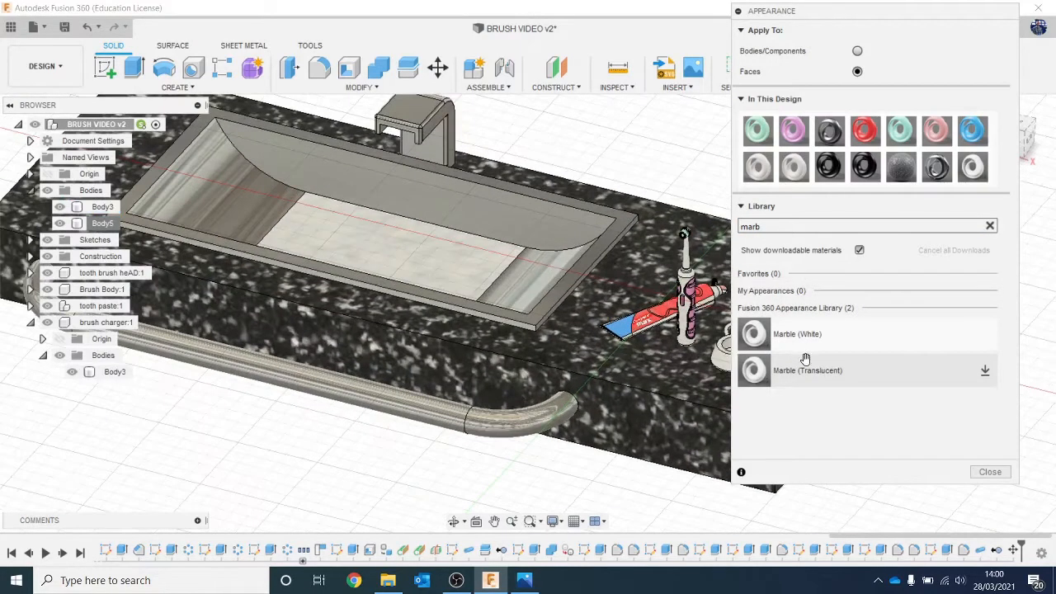
{"action": "left_click_drag", "start_coordinate": [837, 337], "coordinate": [538, 293]}
{"action": "middle_click_drag", "start_coordinate": [430, 287], "coordinate": [685, 354]}
{"action": "left_click_drag", "start_coordinate": [826, 330], "coordinate": [466, 311]}
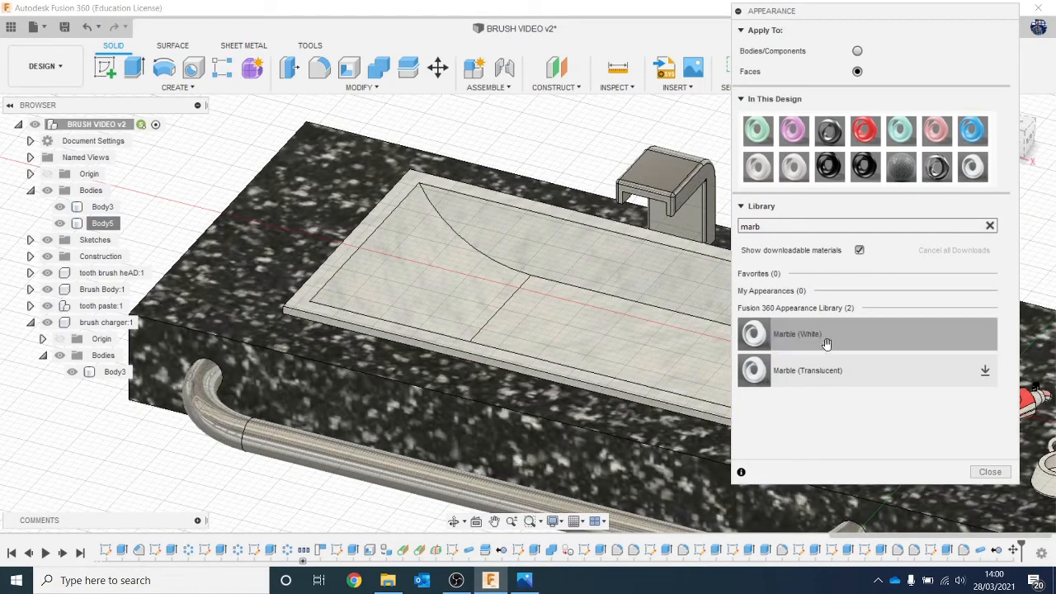
{"action": "left_click_drag", "start_coordinate": [822, 338], "coordinate": [330, 292]}
- Apply Marble (White) to the outer front edge and the outer charger-side edge of the sink's rim
{"action": "scroll", "coordinate": [530, 373], "scroll_direction": "up", "scroll_amount": 3}
{"action": "scroll", "coordinate": [532, 376], "scroll_direction": "up", "scroll_amount": 3}
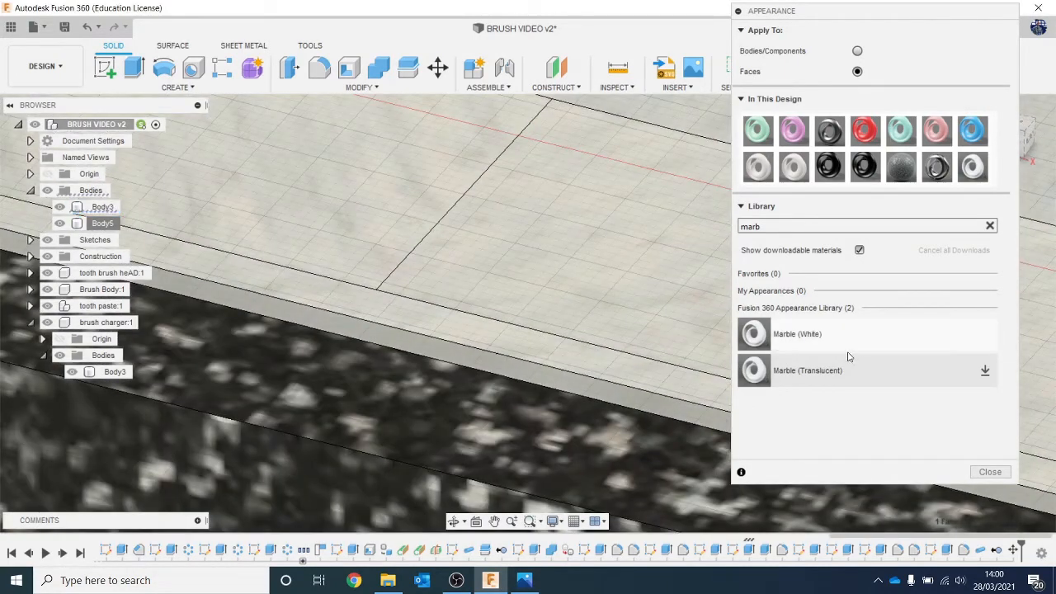
{"action": "left_click_drag", "start_coordinate": [842, 348], "coordinate": [699, 413]}
{"action": "scroll", "coordinate": [643, 326], "scroll_direction": "down", "scroll_amount": 3}
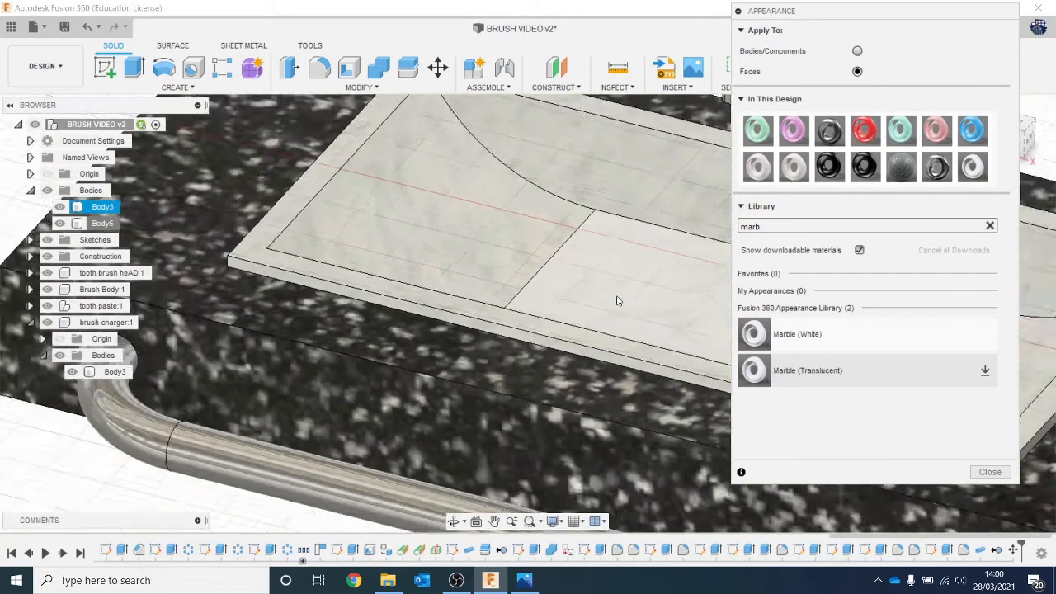
{"action": "scroll", "coordinate": [636, 239], "scroll_direction": "down", "scroll_amount": 2}
{"action": "middle_click_drag", "start_coordinate": [660, 201], "coordinate": [484, 147]}
{"action": "scroll", "coordinate": [578, 281], "scroll_direction": "up", "scroll_amount": 4}
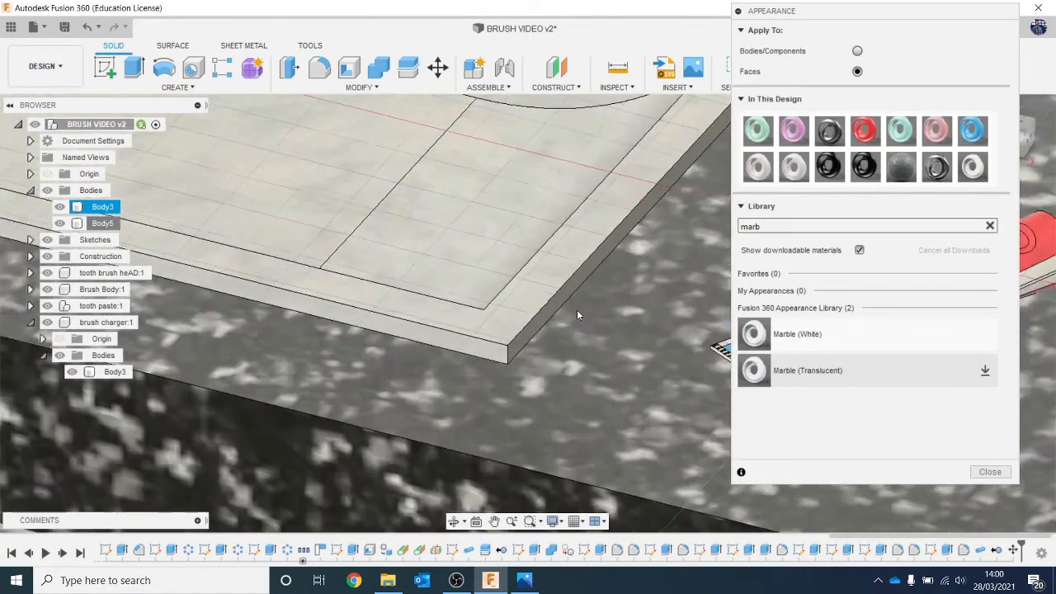
{"action": "scroll", "coordinate": [577, 313], "scroll_direction": "up", "scroll_amount": 3}
{"action": "left_click_drag", "start_coordinate": [800, 353], "coordinate": [473, 349]}
{"action": "scroll", "coordinate": [505, 181], "scroll_direction": "down", "scroll_amount": 3}
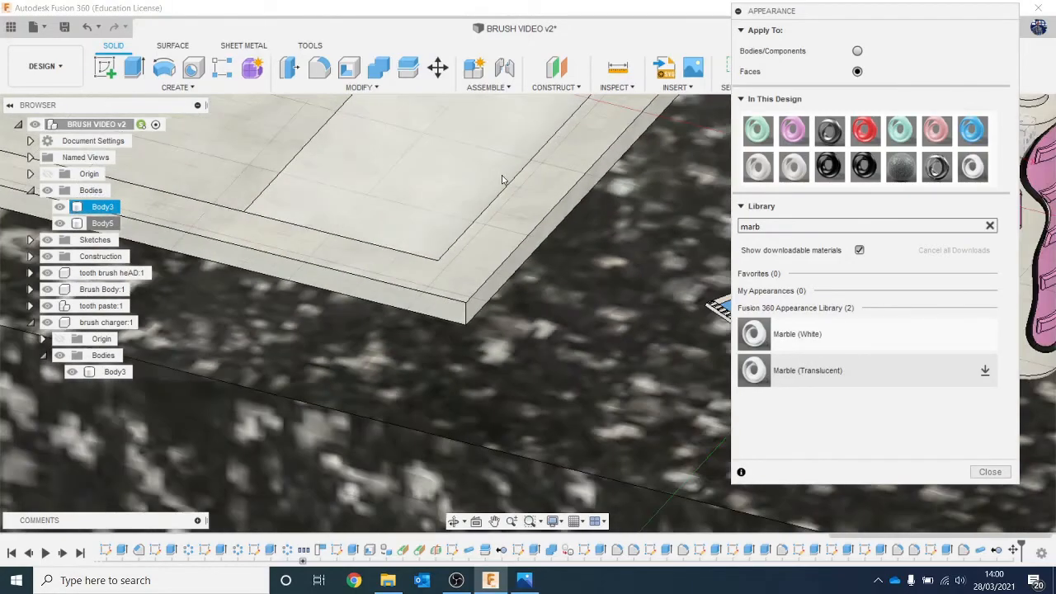
- Apply Marble (White) to the outer back edge of the sink's rim, behind the tap
{"action": "scroll", "coordinate": [504, 180], "scroll_direction": "down", "scroll_amount": 2}
{"action": "middle_click_drag", "start_coordinate": [504, 181], "coordinate": [235, 309]}
{"action": "scroll", "coordinate": [408, 229], "scroll_direction": "down", "scroll_amount": 2}
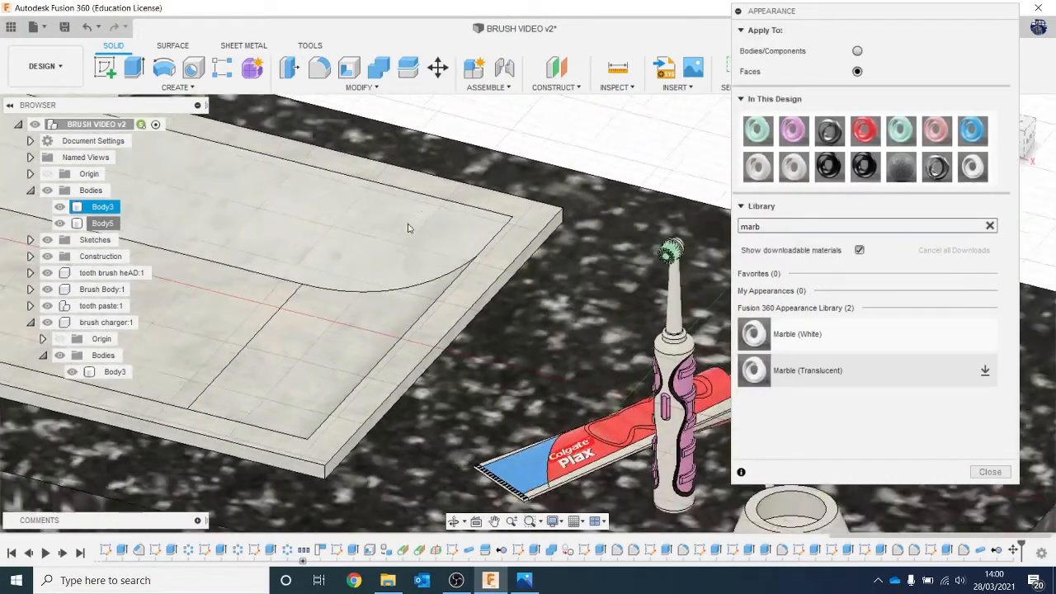
{"action": "scroll", "coordinate": [408, 227], "scroll_direction": "down", "scroll_amount": 2}
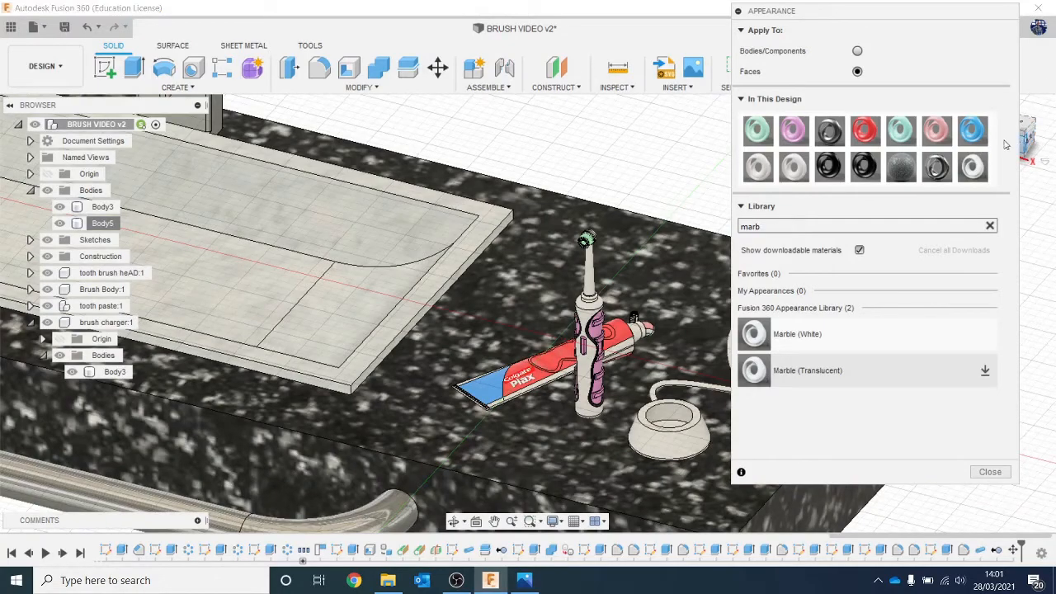
{"action": "left_click_drag", "start_coordinate": [1026, 136], "coordinate": [750, 241]}
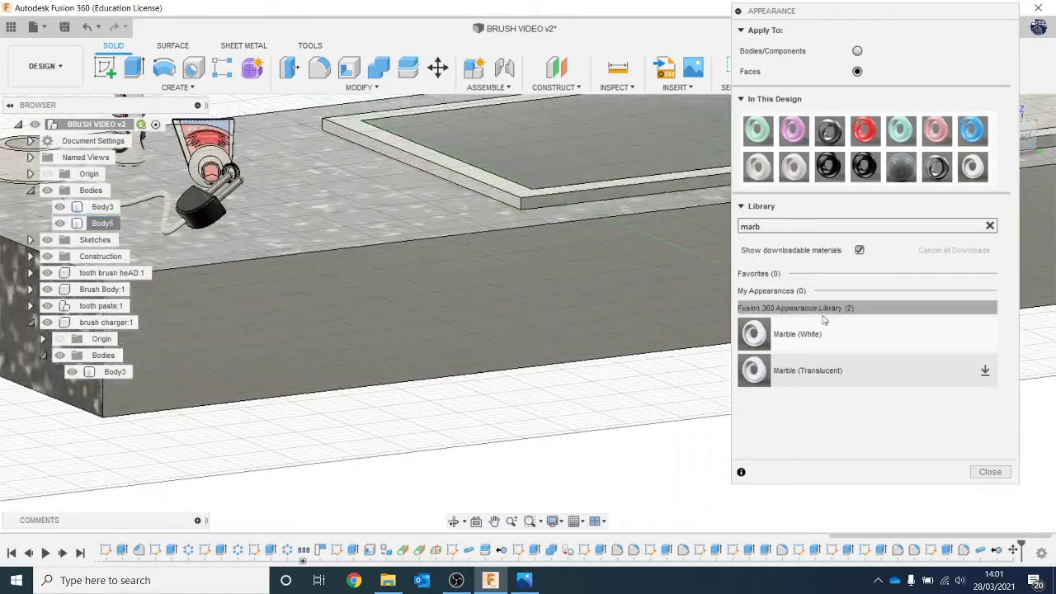
{"action": "left_click_drag", "start_coordinate": [817, 331], "coordinate": [615, 193]}
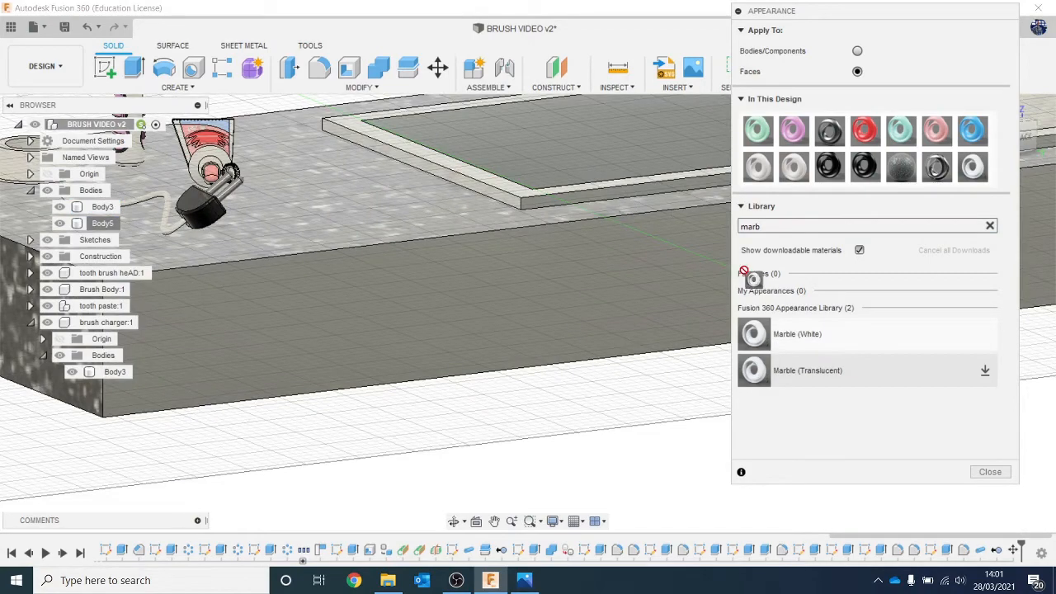
{"action": "left_click_drag", "start_coordinate": [744, 271], "coordinate": [799, 337]}
{"action": "scroll", "coordinate": [619, 182], "scroll_direction": "up", "scroll_amount": 4}
{"action": "middle_click_drag", "start_coordinate": [566, 139], "coordinate": [599, 269]}
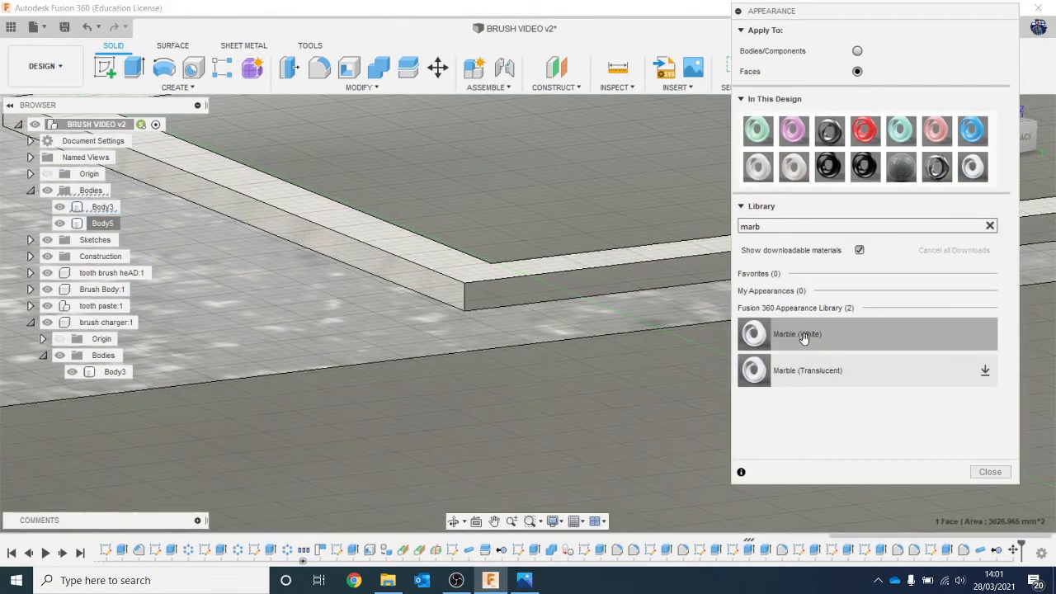
{"action": "left_click_drag", "start_coordinate": [792, 335], "coordinate": [608, 289]}
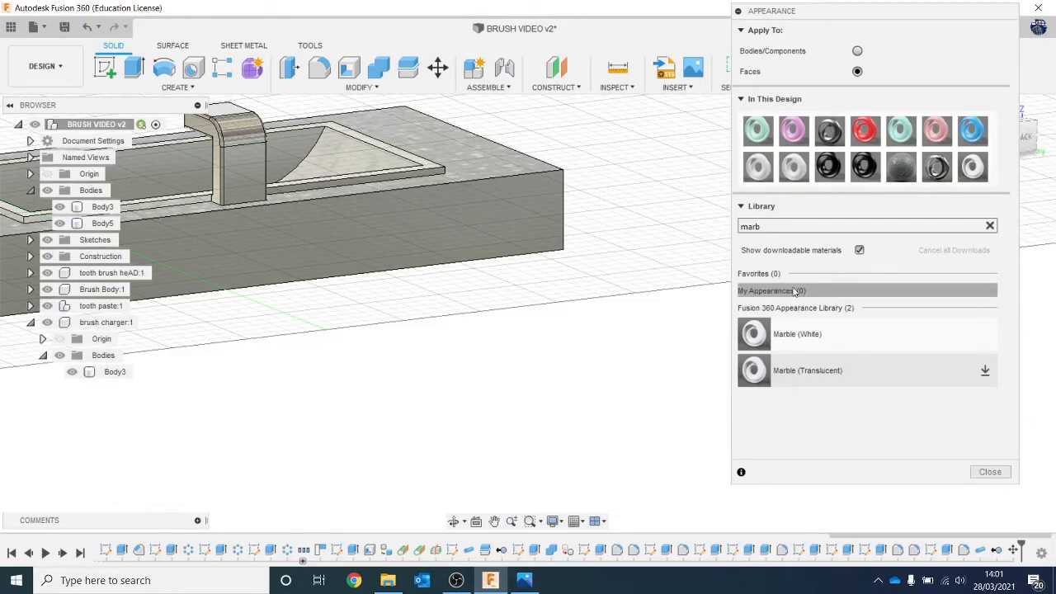
- Apply the design's existing granite appearance to the countertop's back face, finish editing appearances and restore the home view
{"action": "left_click_drag", "start_coordinate": [901, 169], "coordinate": [467, 239]}
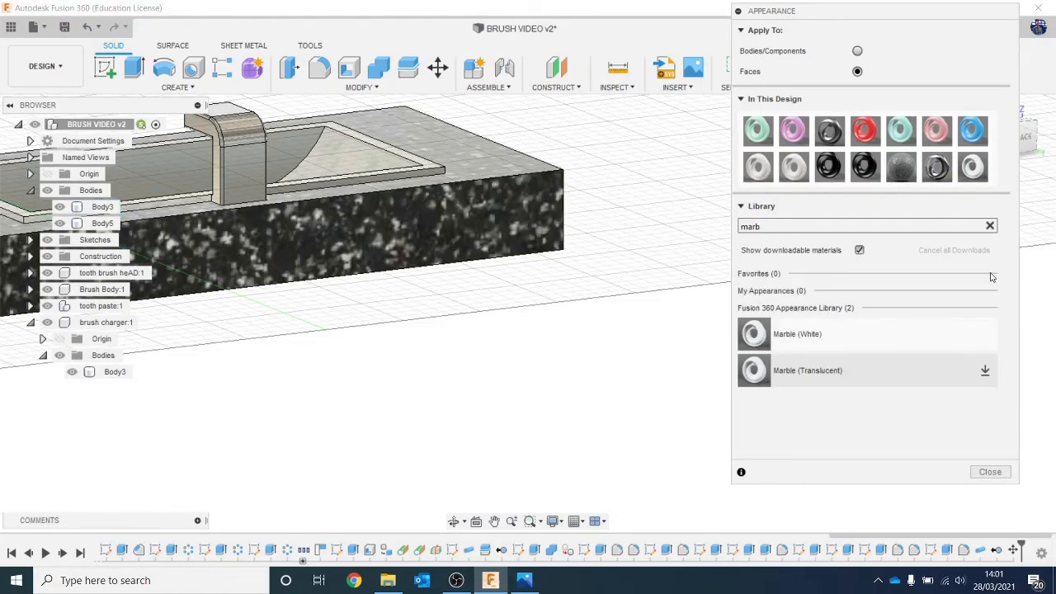
{"action": "left_click", "coordinate": [990, 473]}
{"action": "left_click", "coordinate": [990, 108]}
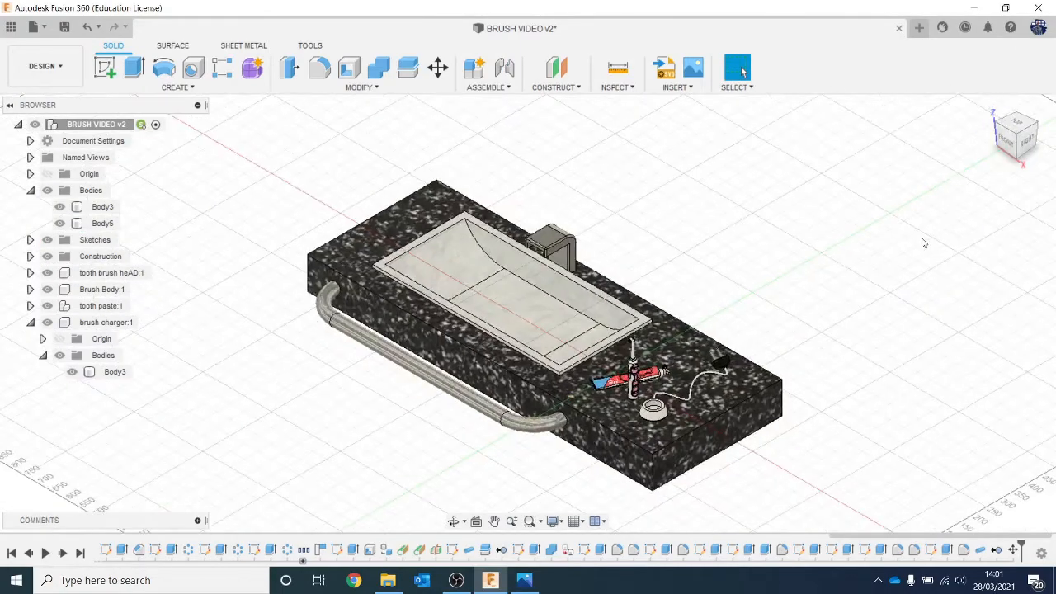
- Preview the countertop, sink and toothbrush set in the Render workspace and return to the Design workspace
{"action": "left_click", "coordinate": [80, 72]}
{"action": "left_click", "coordinate": [41, 147]}
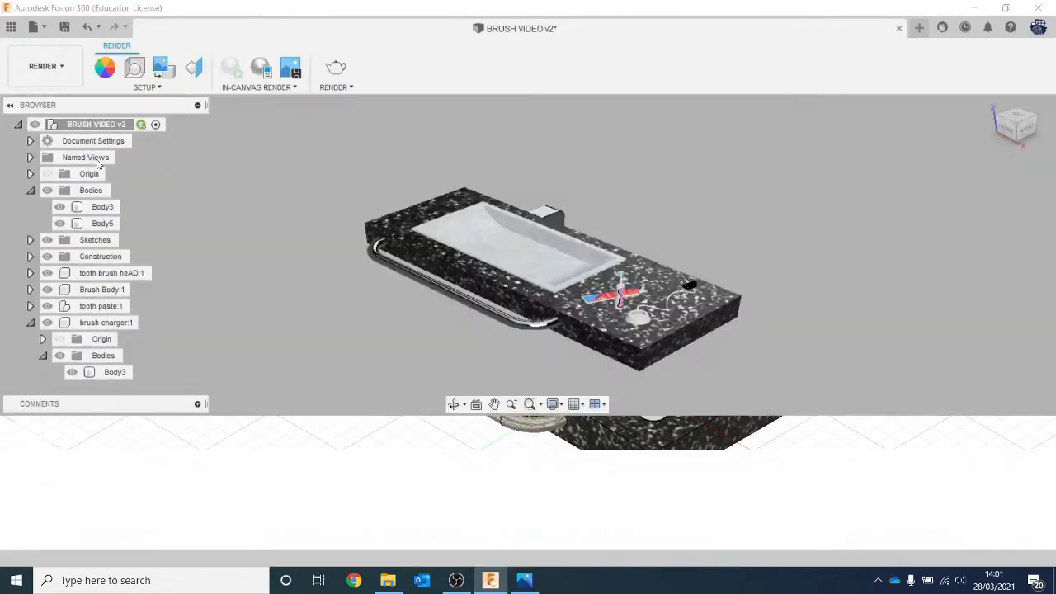
{"action": "scroll", "coordinate": [613, 217], "scroll_direction": "up", "scroll_amount": 5}
{"action": "middle_click_drag", "start_coordinate": [718, 283], "coordinate": [785, 222]}
{"action": "scroll", "coordinate": [826, 268], "scroll_direction": "up", "scroll_amount": 2}
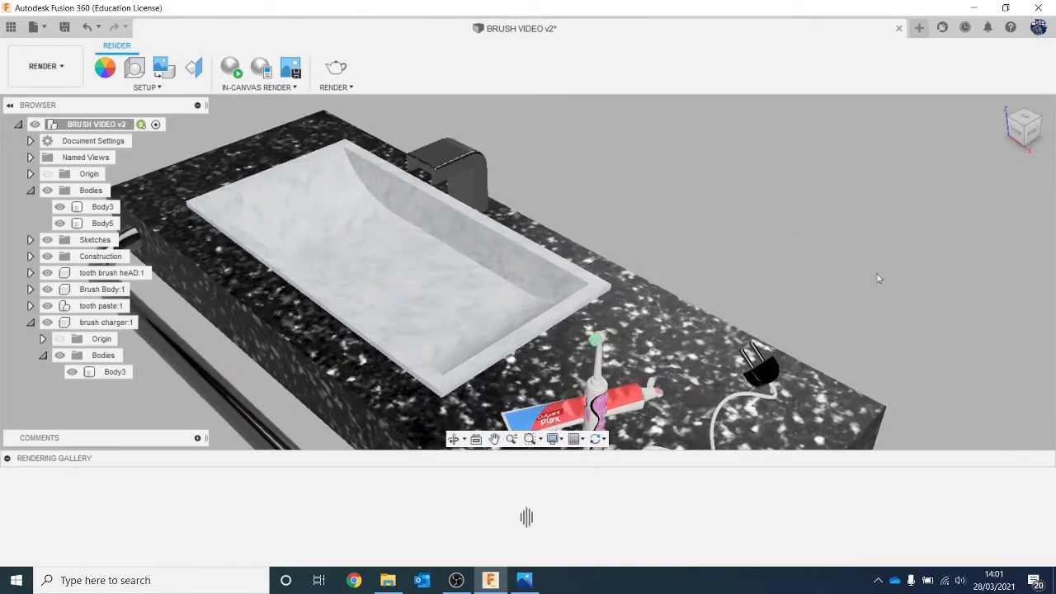
{"action": "middle_click_drag", "start_coordinate": [920, 279], "coordinate": [919, 183]}
{"action": "left_click_drag", "start_coordinate": [1046, 123], "coordinate": [1055, 117]}
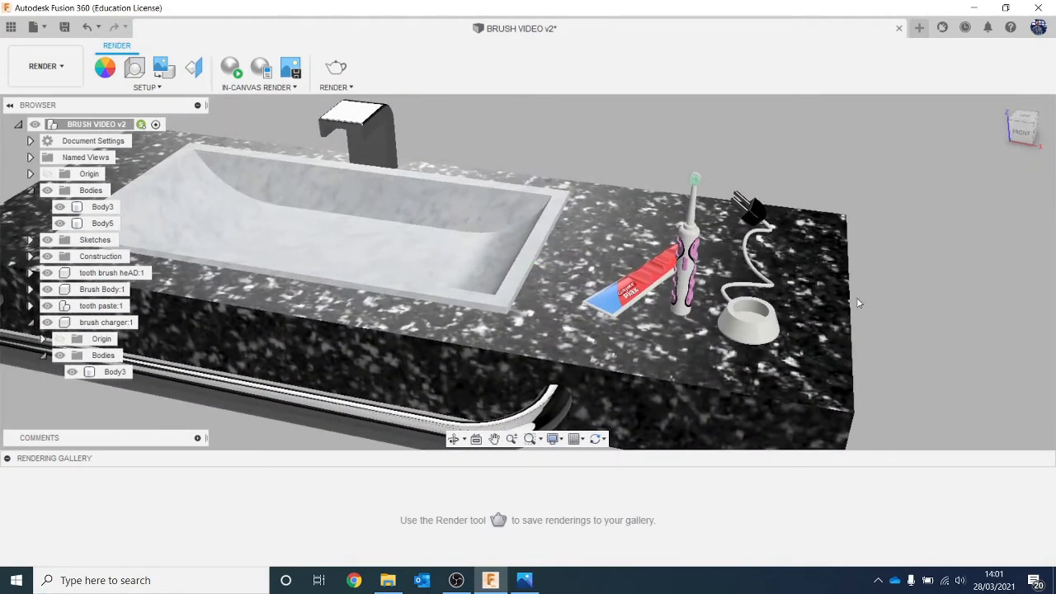
{"action": "scroll", "coordinate": [858, 304], "scroll_direction": "up", "scroll_amount": 2}
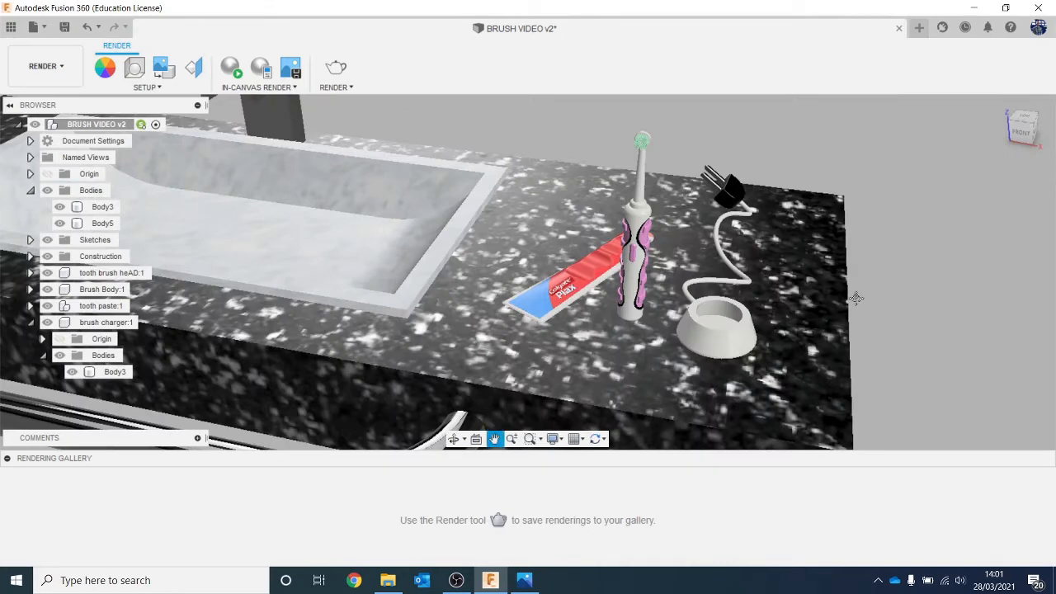
{"action": "scroll", "coordinate": [866, 309], "scroll_direction": "up", "scroll_amount": 2}
{"action": "middle_click_drag", "start_coordinate": [876, 329], "coordinate": [853, 287]}
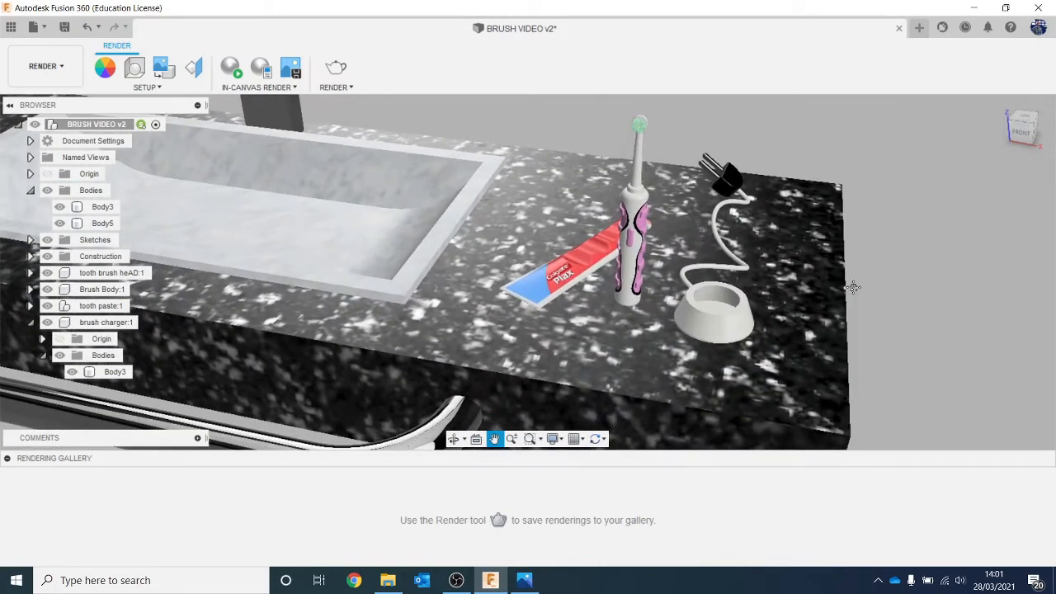
{"action": "scroll", "coordinate": [854, 286], "scroll_direction": "down", "scroll_amount": 3}
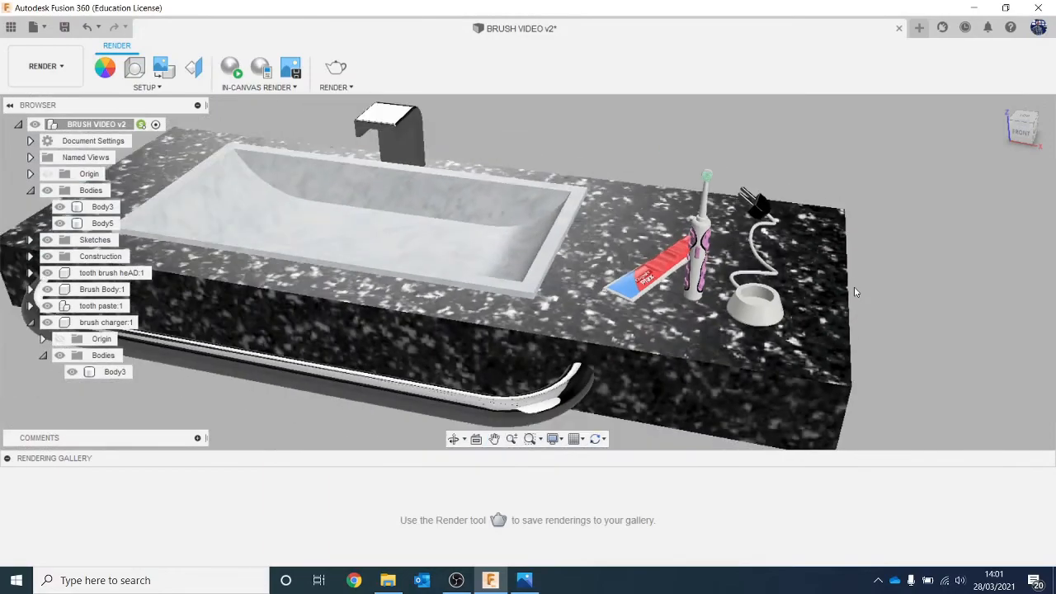
{"action": "left_click", "coordinate": [23, 69]}
{"action": "left_click", "coordinate": [29, 101]}
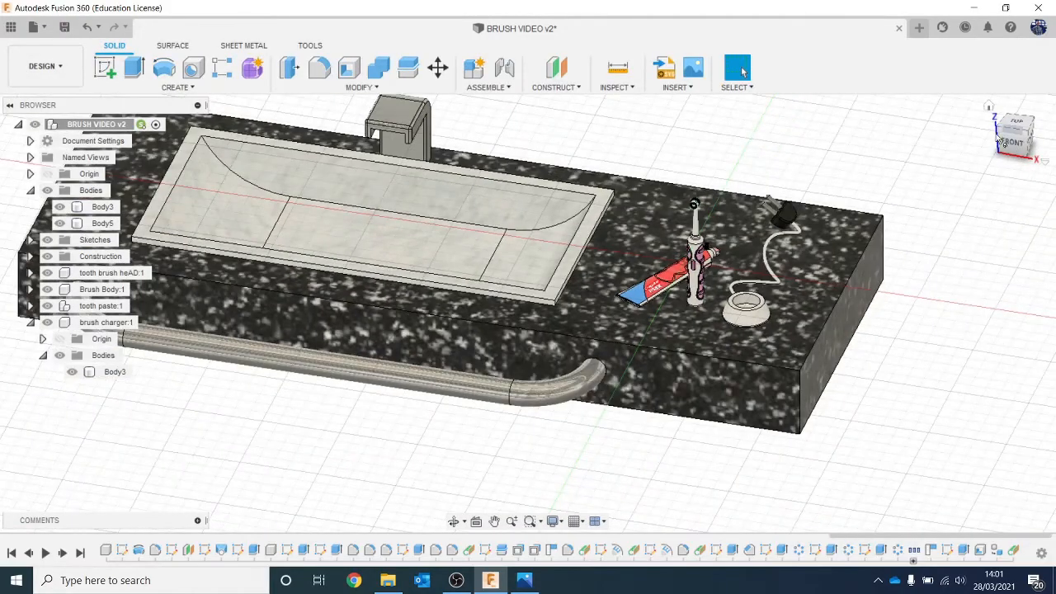
- Sketch a rectangle on the countertop's back face from its lower charger-side corner, about 1256 mm wide and extending well above the tap
{"action": "mouse_move", "coordinate": [578, 189]}
{"action": "middle_mouse_down", "text": "shift"}
{"action": "mouse_move", "coordinate": [227, 111]}
{"action": "mouse_move", "coordinate": [183, 69]}
{"action": "middle_mouse_up", "text": "shift"}
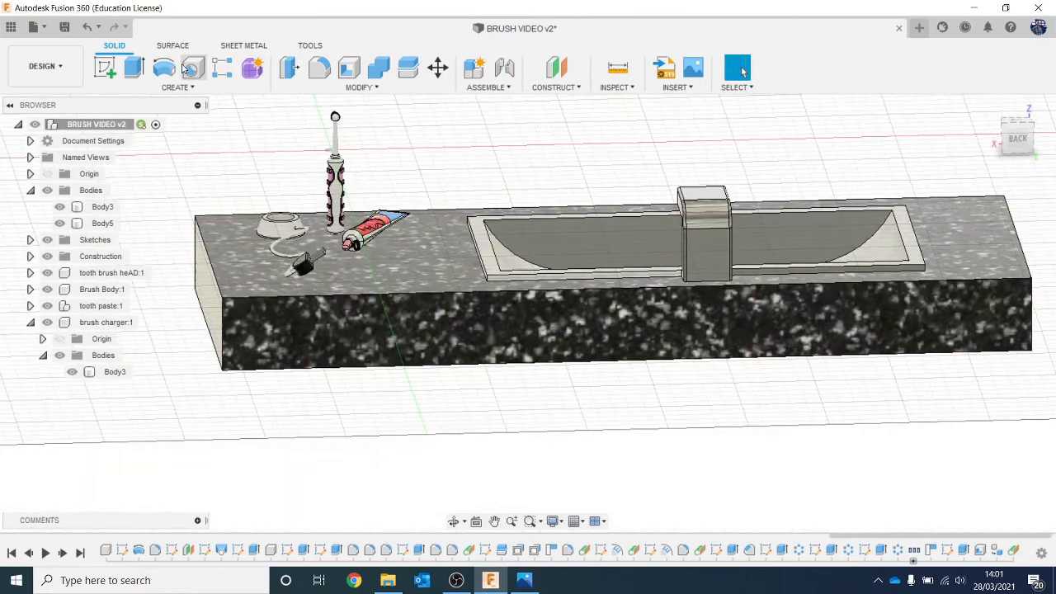
{"action": "left_click", "coordinate": [106, 71]}
{"action": "left_click", "coordinate": [280, 140]}
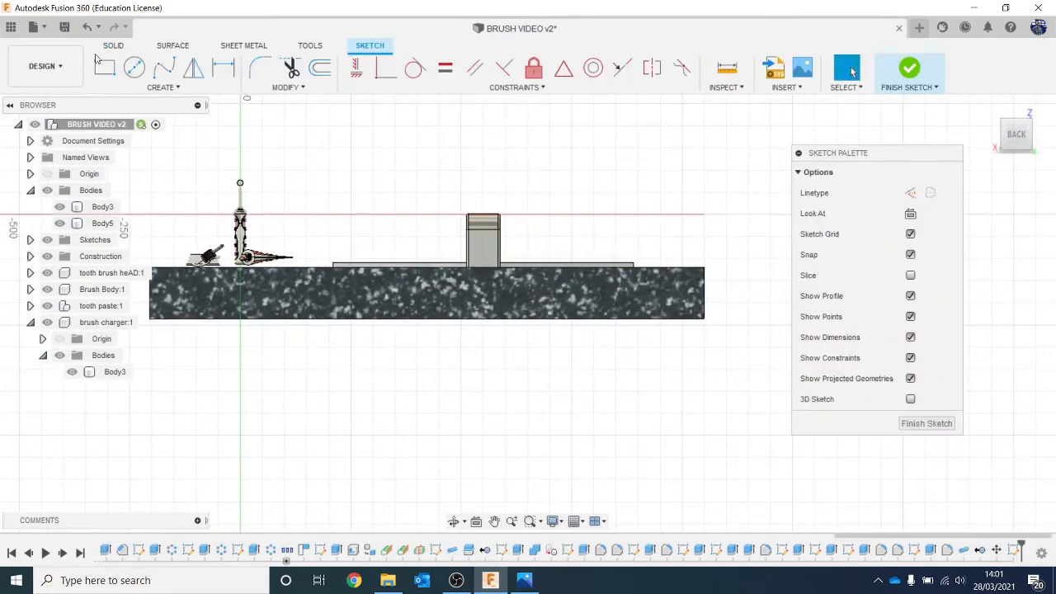
{"action": "left_click", "coordinate": [104, 67]}
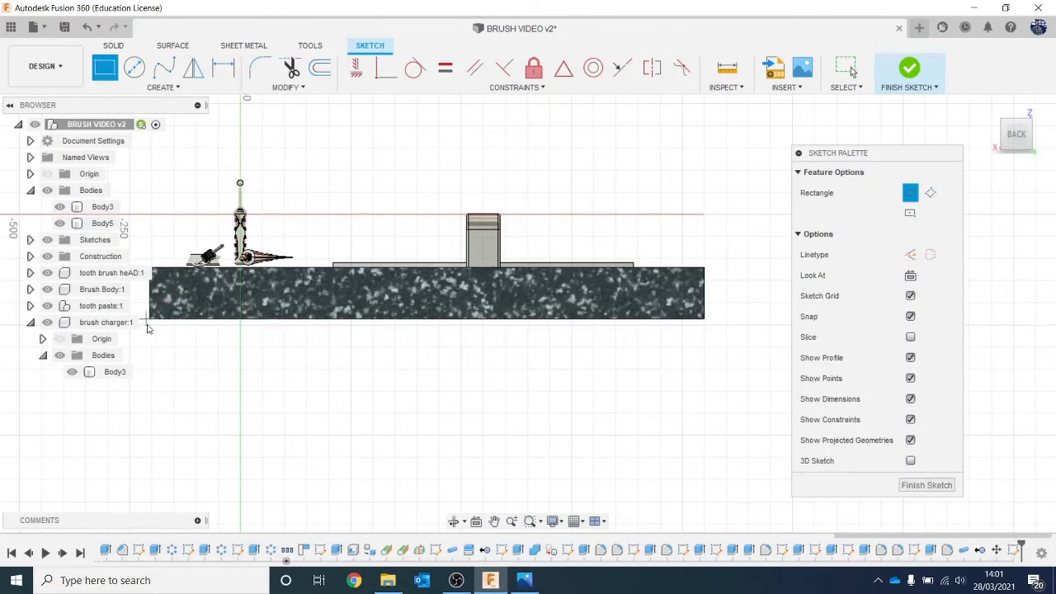
{"action": "left_click", "coordinate": [150, 373]}
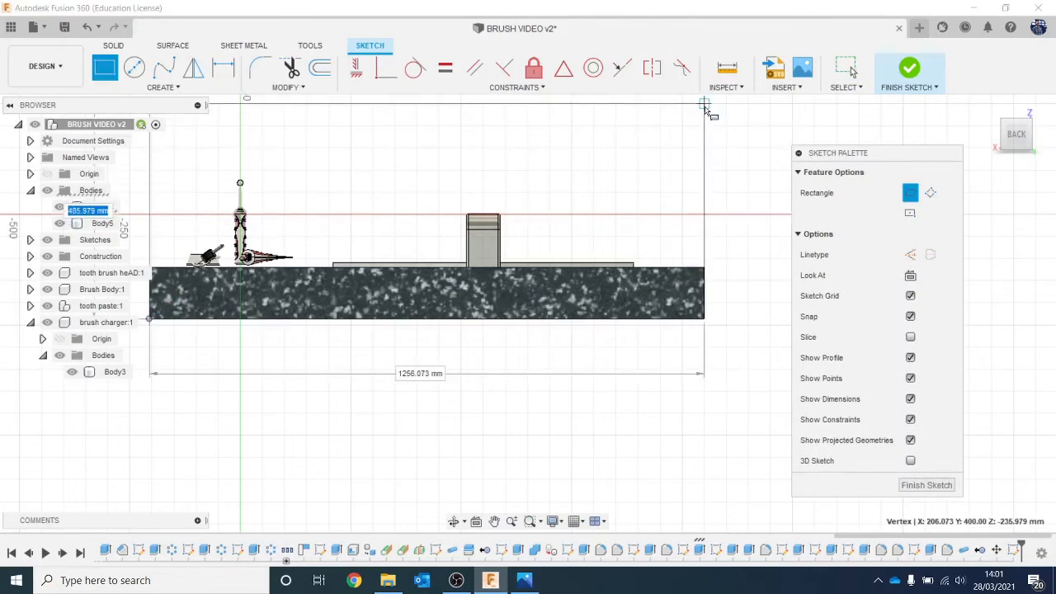
{"action": "scroll", "coordinate": [705, 109], "scroll_direction": "down", "scroll_amount": 3}
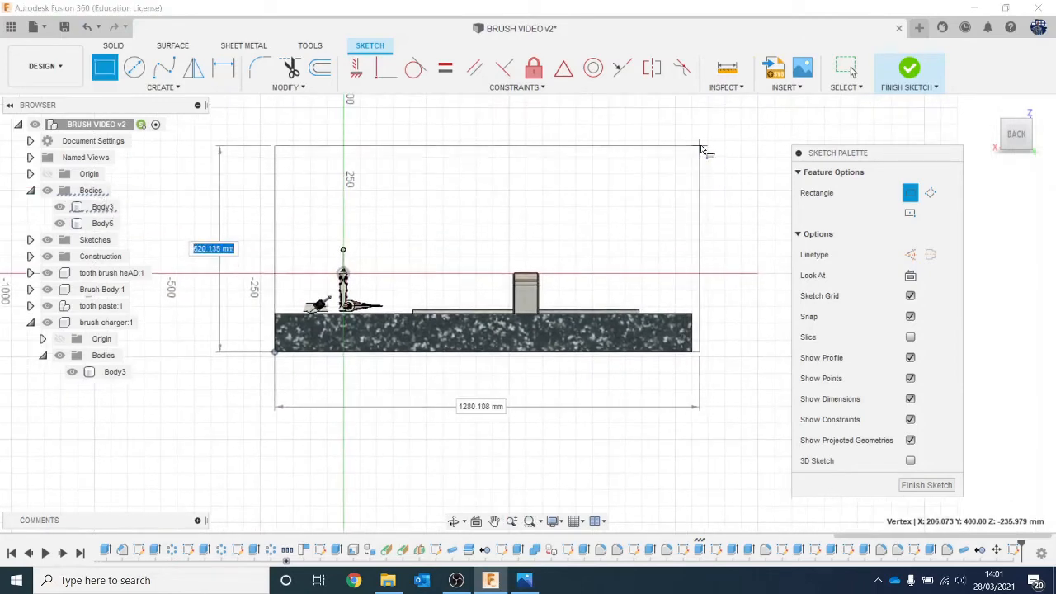
{"action": "left_click", "coordinate": [691, 125]}
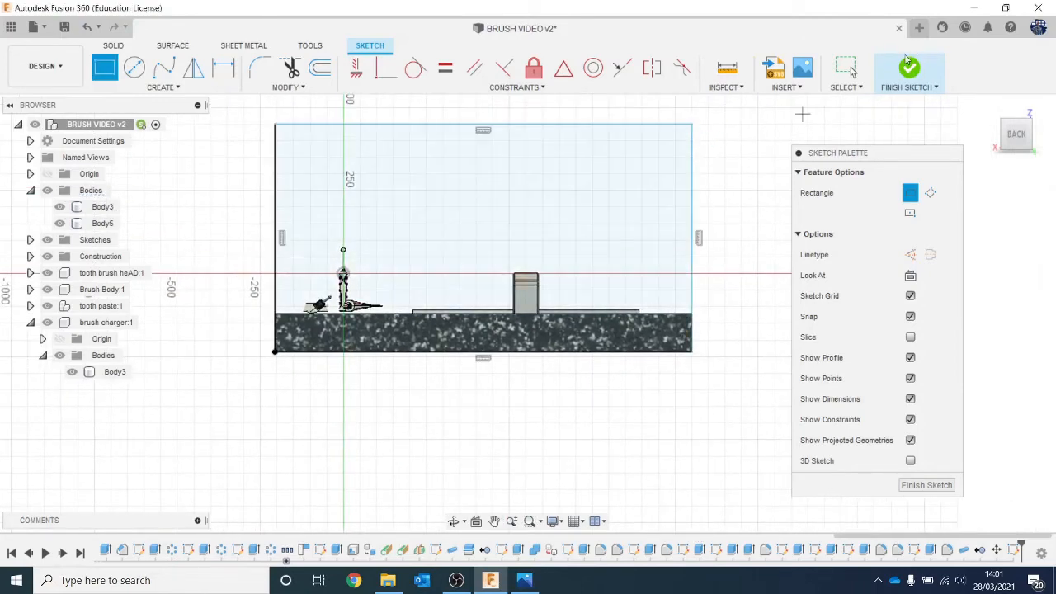
- Finish the sketch and extrude both of its profiles about 111 mm away from the countertop as a new wall body
{"action": "left_click", "coordinate": [908, 66]}
{"action": "key", "text": "e"}
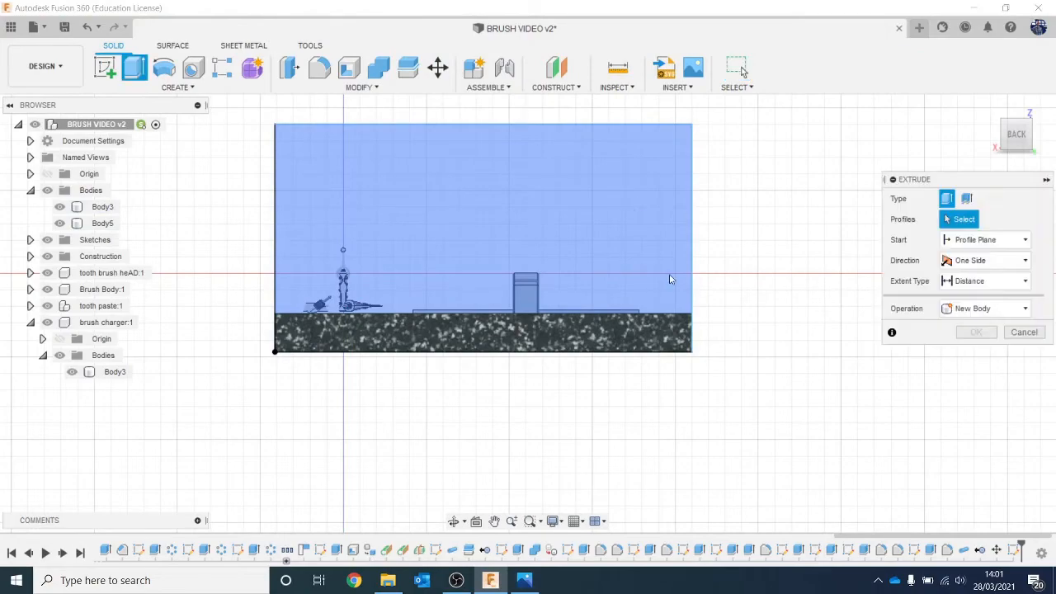
{"action": "left_click", "coordinate": [1020, 147]}
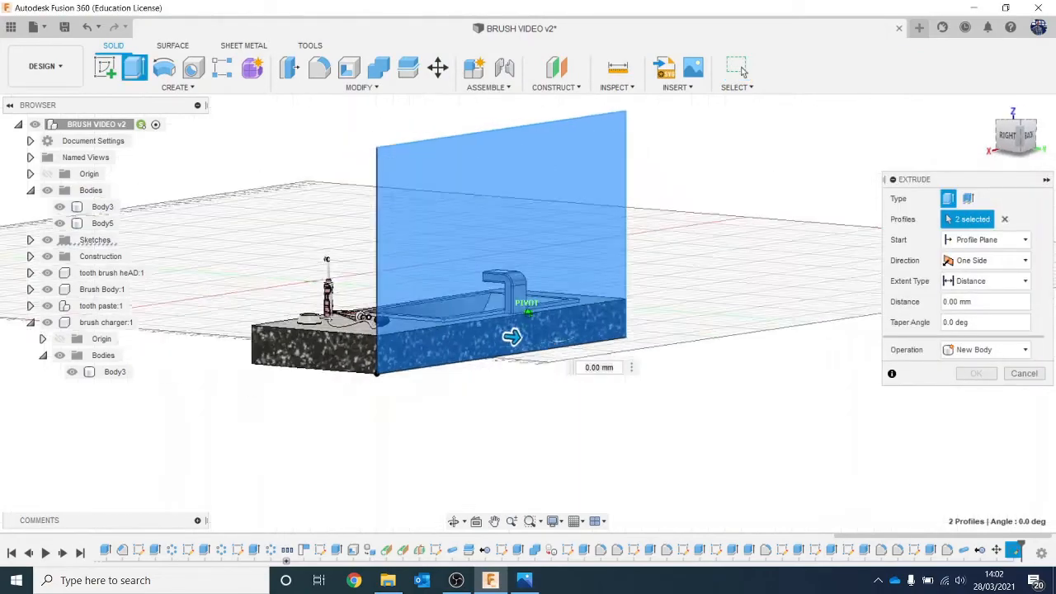
{"action": "left_click_drag", "start_coordinate": [549, 355], "coordinate": [695, 362]}
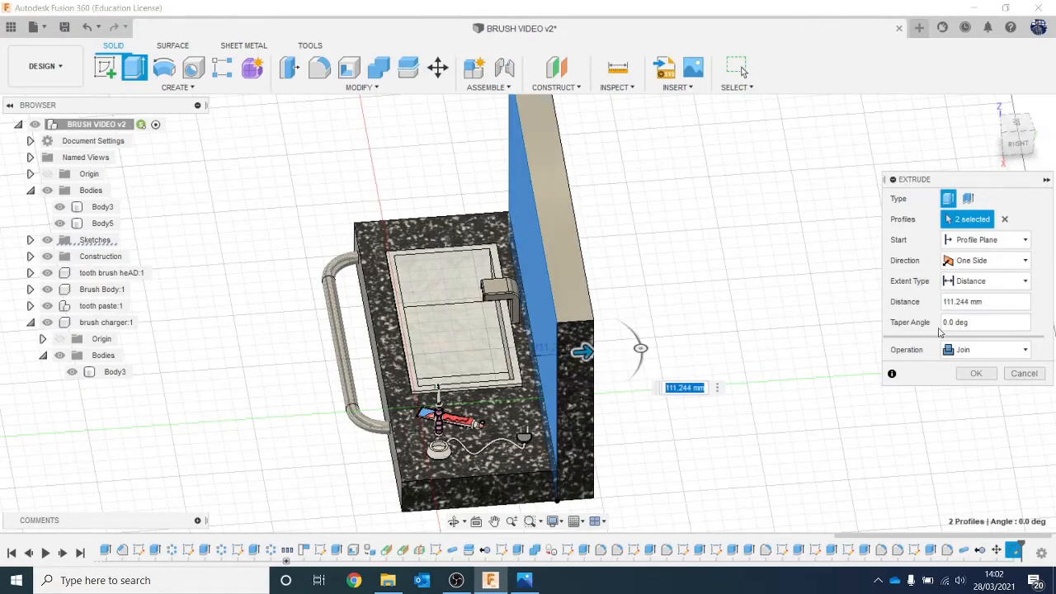
{"action": "left_click", "coordinate": [980, 350]}
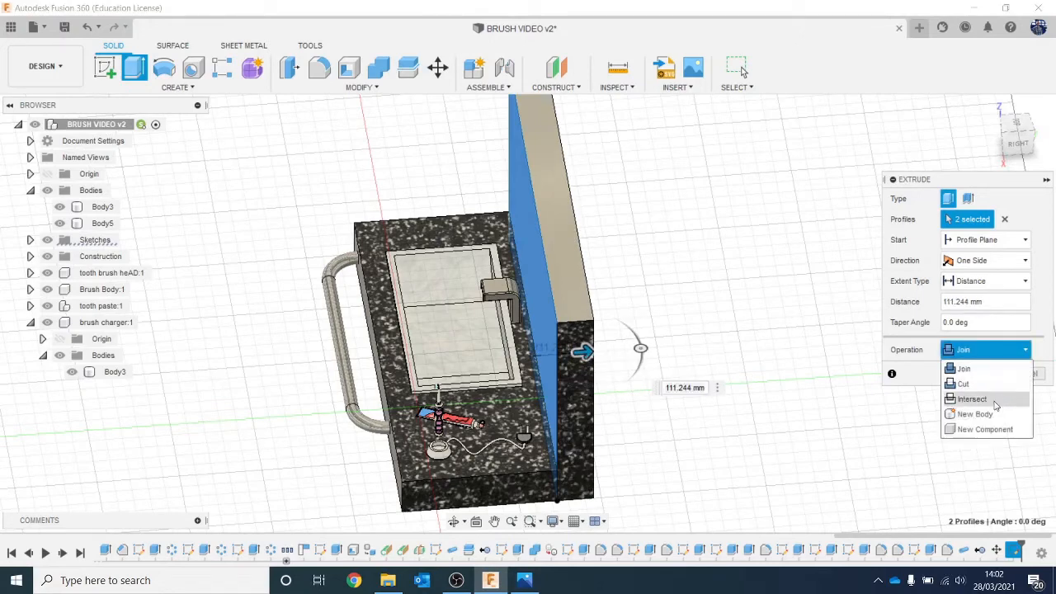
{"action": "left_click", "coordinate": [986, 413]}
{"action": "left_click", "coordinate": [976, 373]}
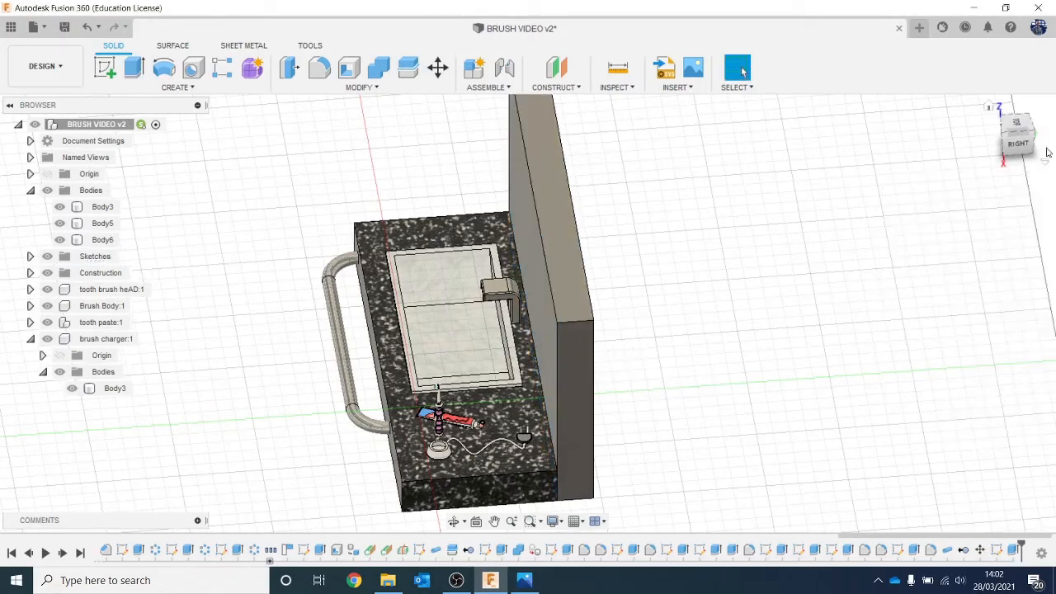
- Start a sketch on the wall's front face and draw a vertical construction line about 434 mm up from the tap's top midpoint
{"action": "left_click", "coordinate": [1019, 158]}
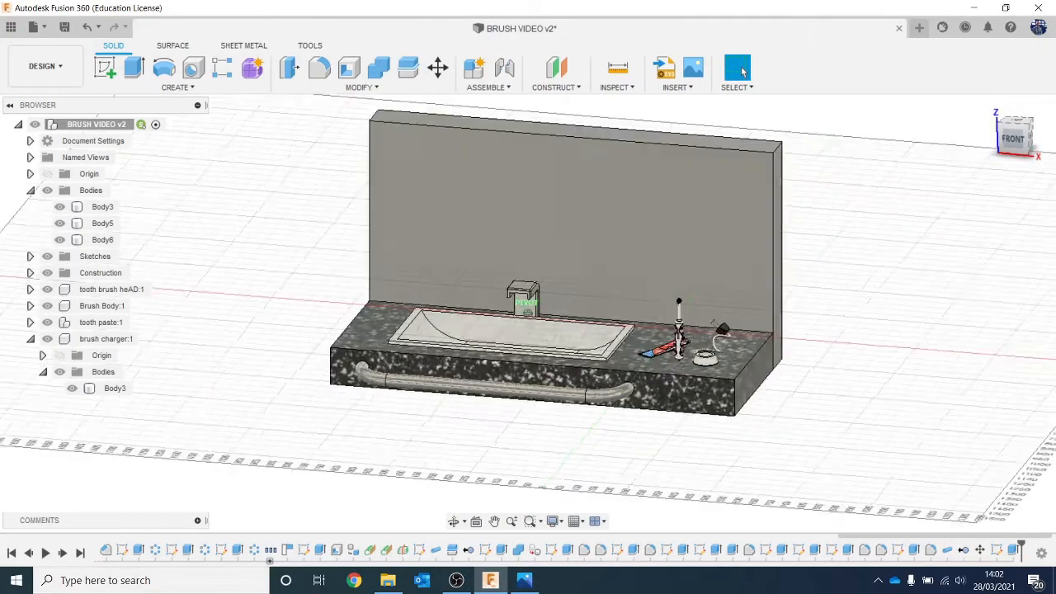
{"action": "left_click", "coordinate": [1016, 144]}
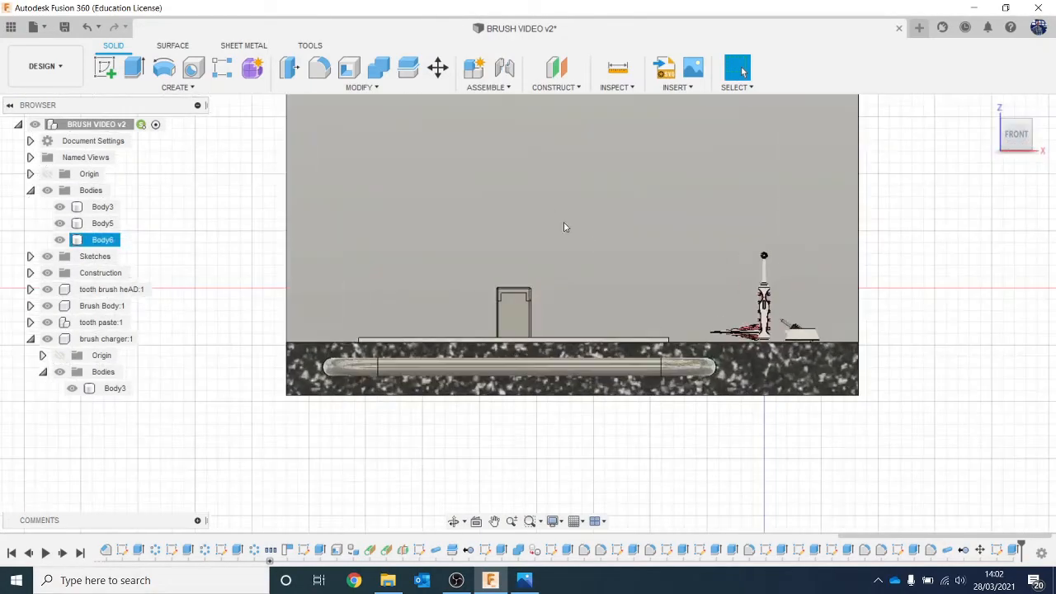
{"action": "left_click", "coordinate": [105, 68]}
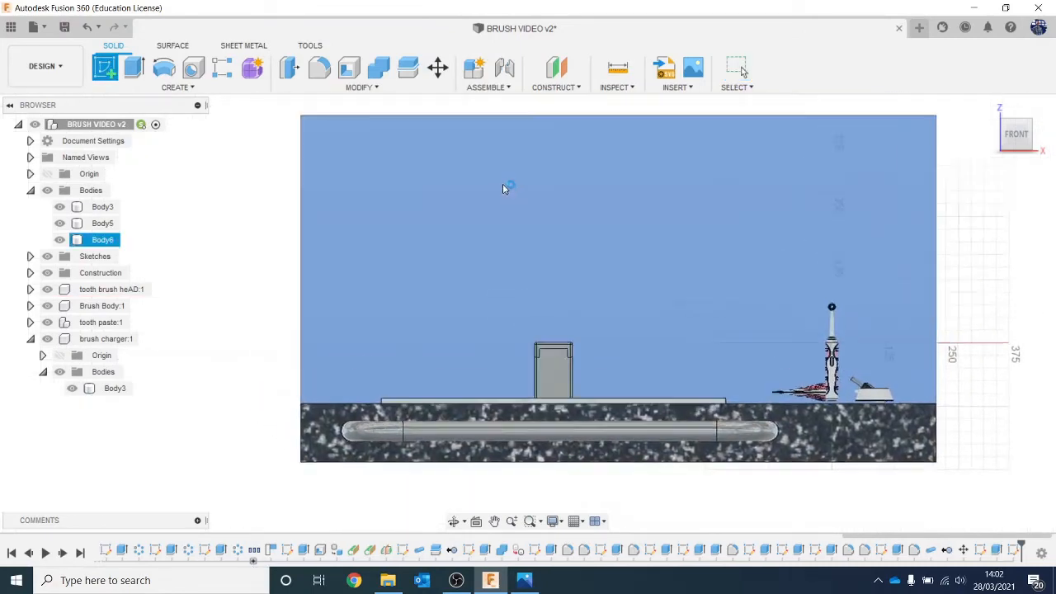
{"action": "left_click", "coordinate": [504, 189]}
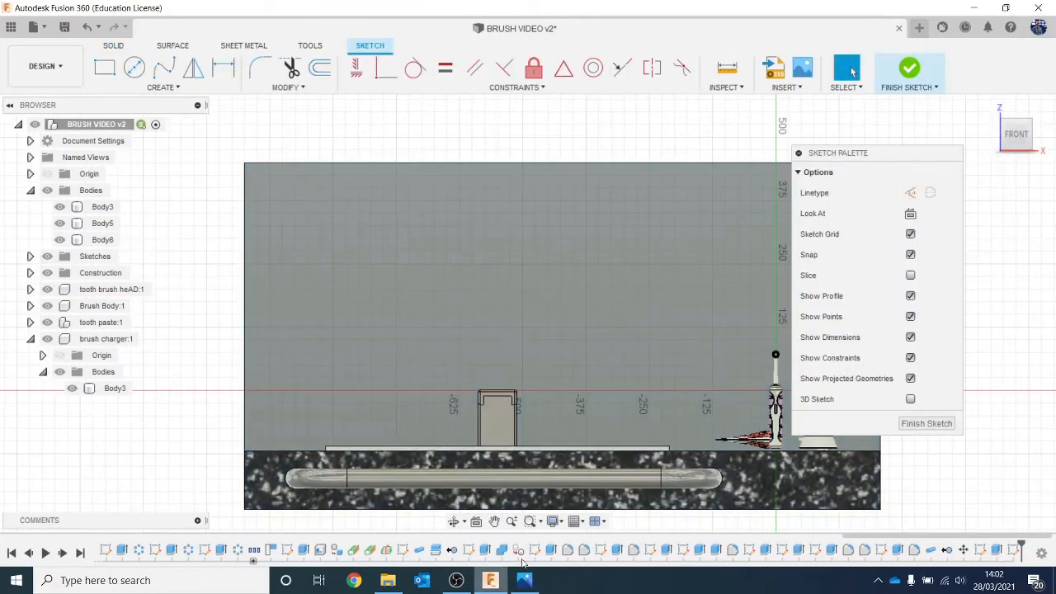
{"action": "key", "text": "p"}
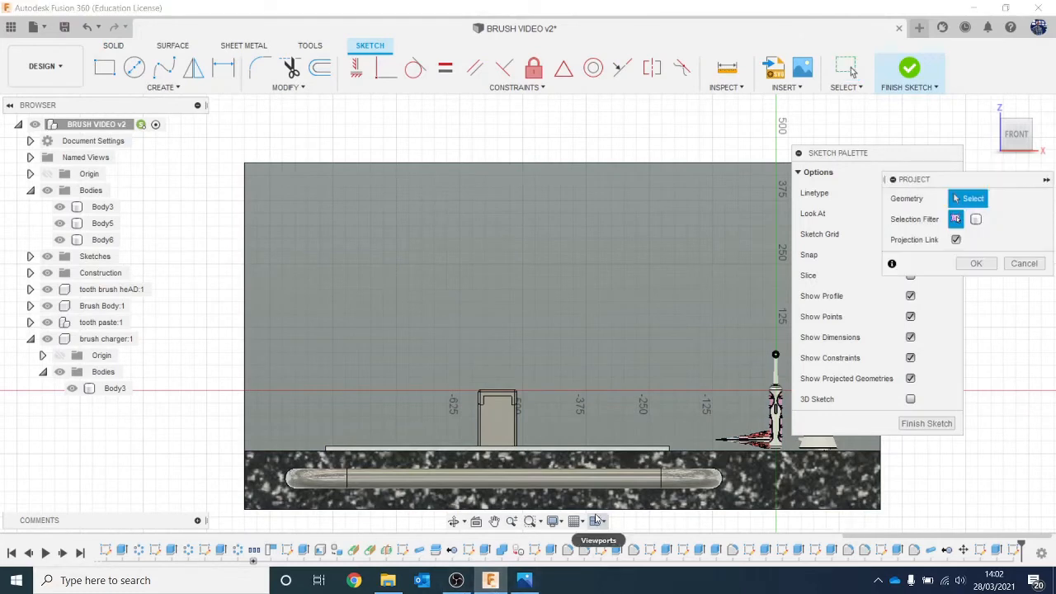
{"action": "key", "text": "l"}
{"action": "scroll", "coordinate": [553, 369], "scroll_direction": "up", "scroll_amount": 2}
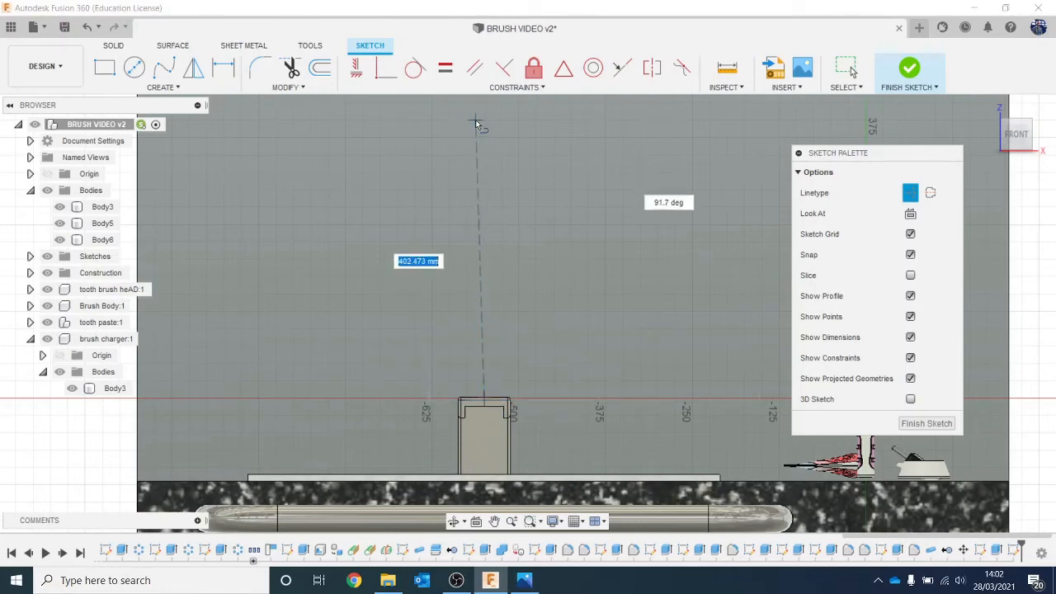
{"action": "middle_click_drag", "start_coordinate": [479, 120], "coordinate": [472, 203]}
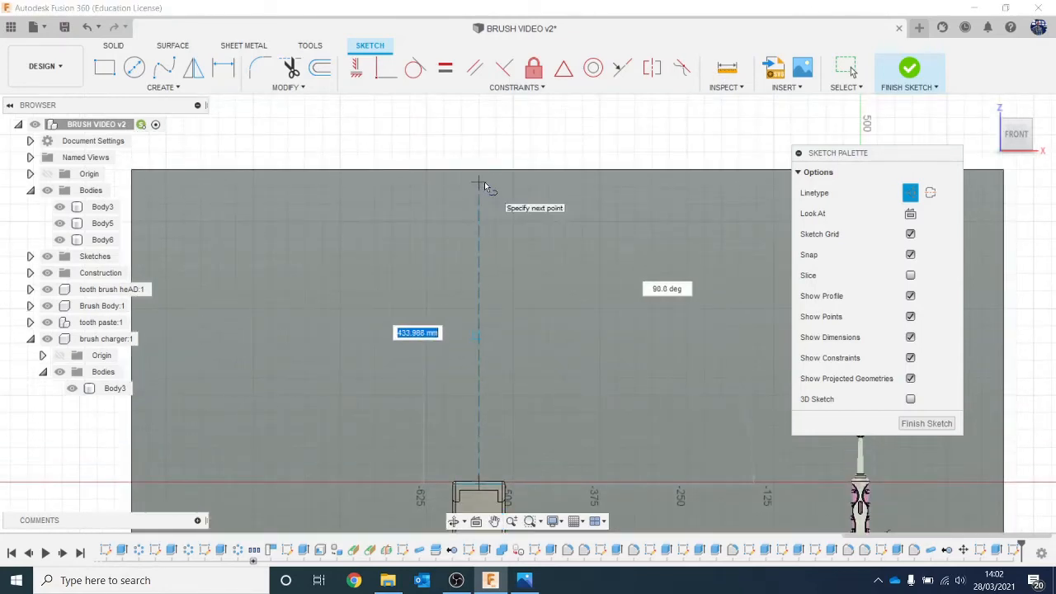
{"action": "left_click", "coordinate": [480, 182]}
{"action": "scroll", "coordinate": [509, 265], "scroll_direction": "down", "scroll_amount": 2}
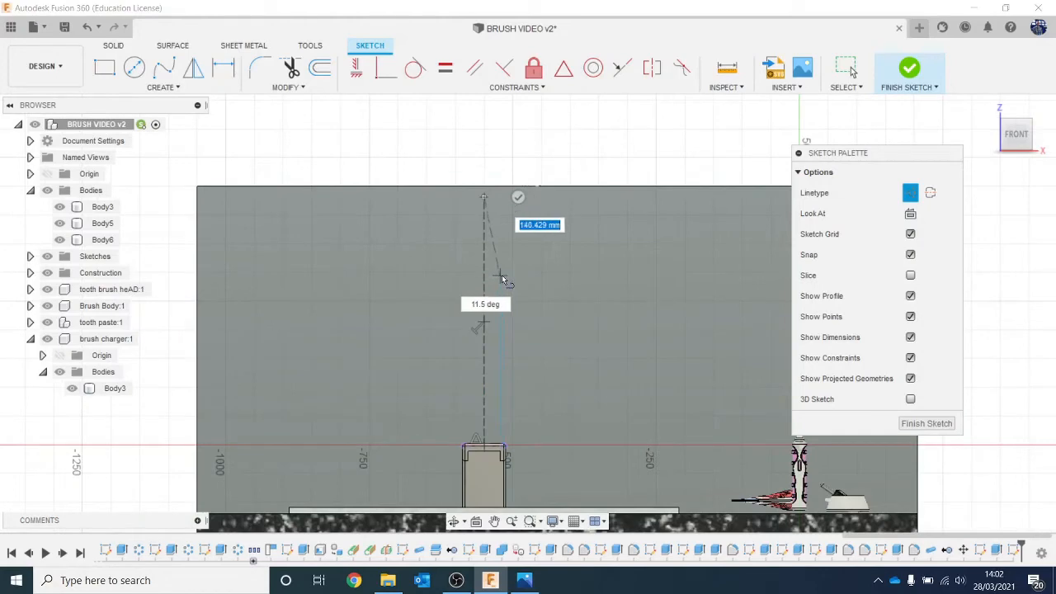
{"action": "key", "text": "Escape"}
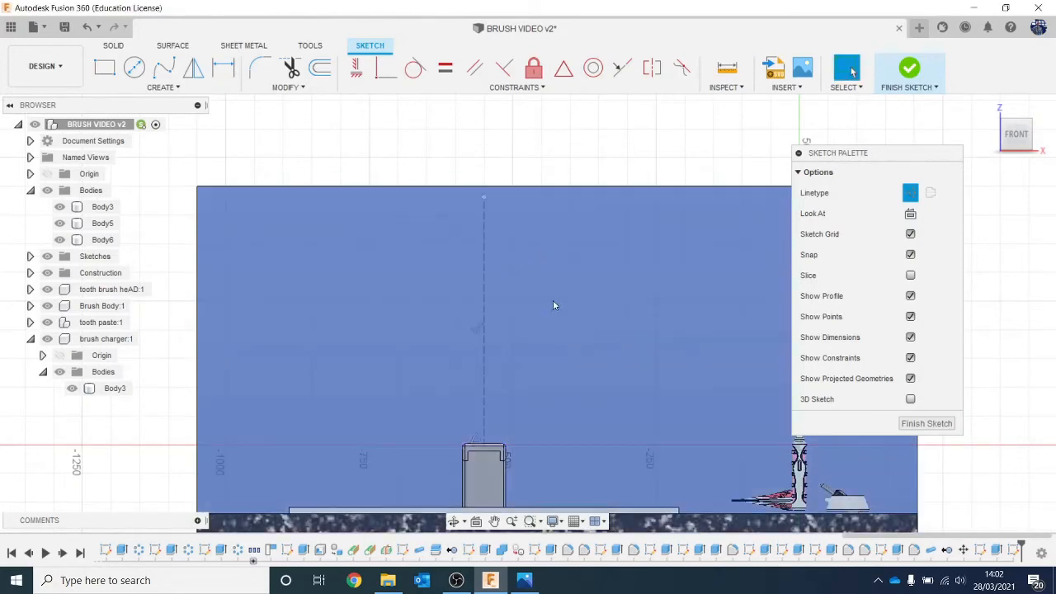
- Draw a solid-line center rectangle about 400 mm tall, centred on the midpoint of the vertical construction line above the tap
{"action": "scroll", "coordinate": [518, 219], "scroll_direction": "up", "scroll_amount": 1}
{"action": "scroll", "coordinate": [518, 220], "scroll_direction": "down", "scroll_amount": 3}
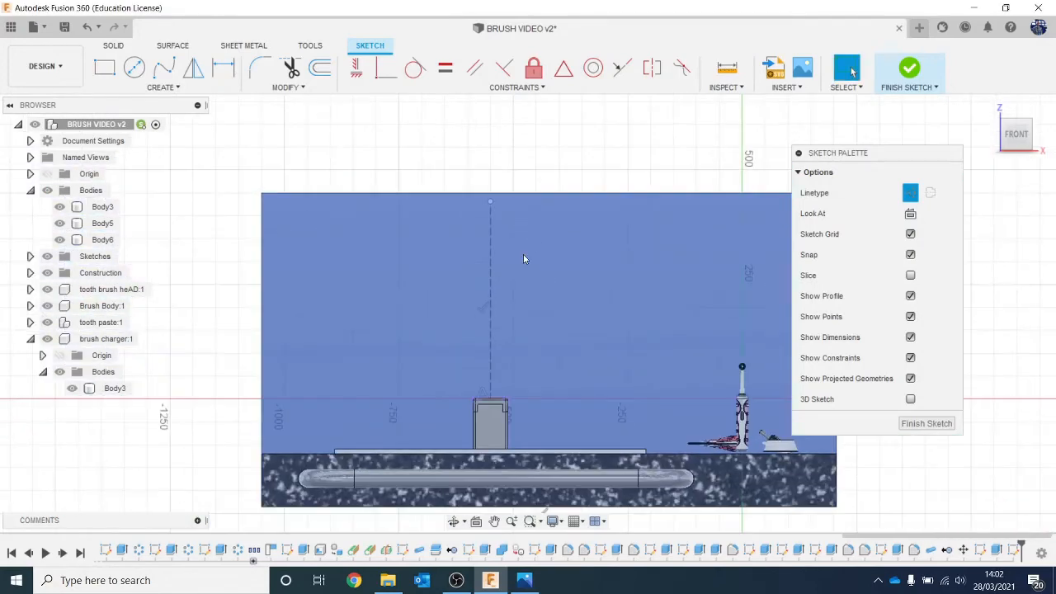
{"action": "middle_click_drag", "start_coordinate": [523, 254], "coordinate": [458, 224]}
{"action": "key", "text": "r"}
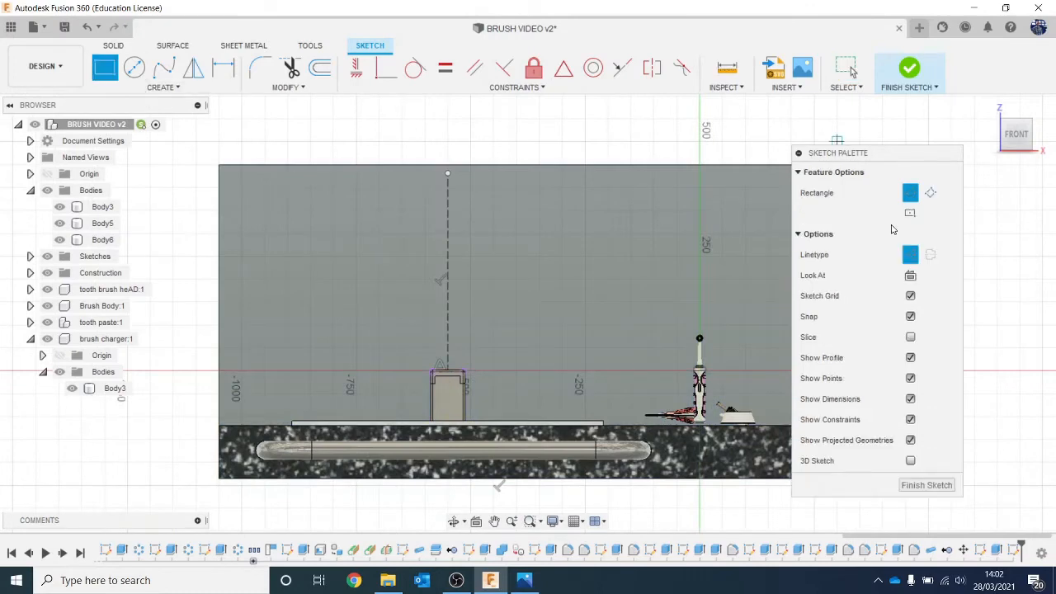
{"action": "left_click", "coordinate": [907, 261]}
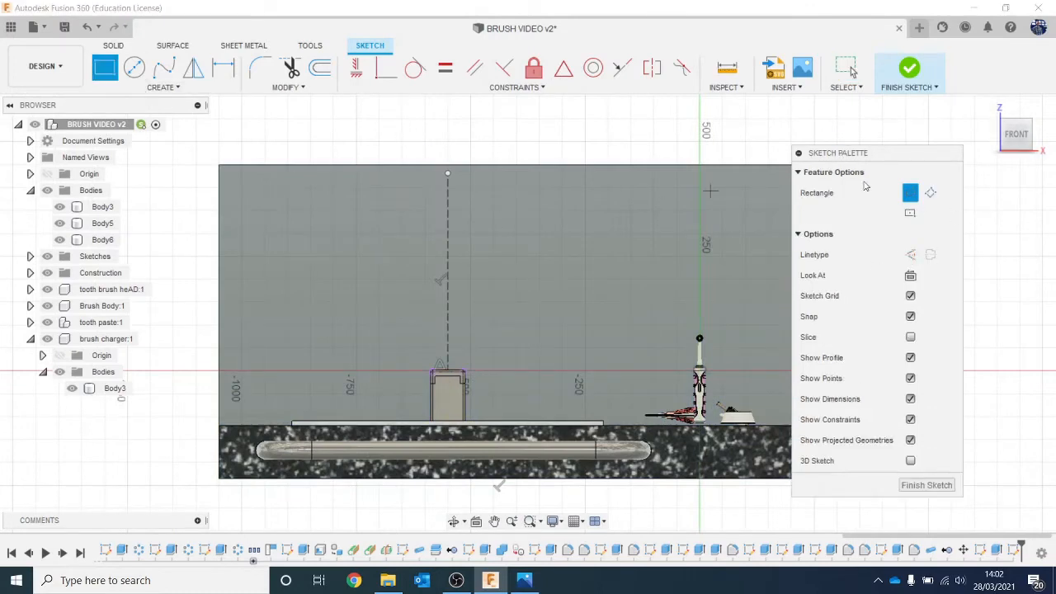
{"action": "left_click", "coordinate": [911, 213]}
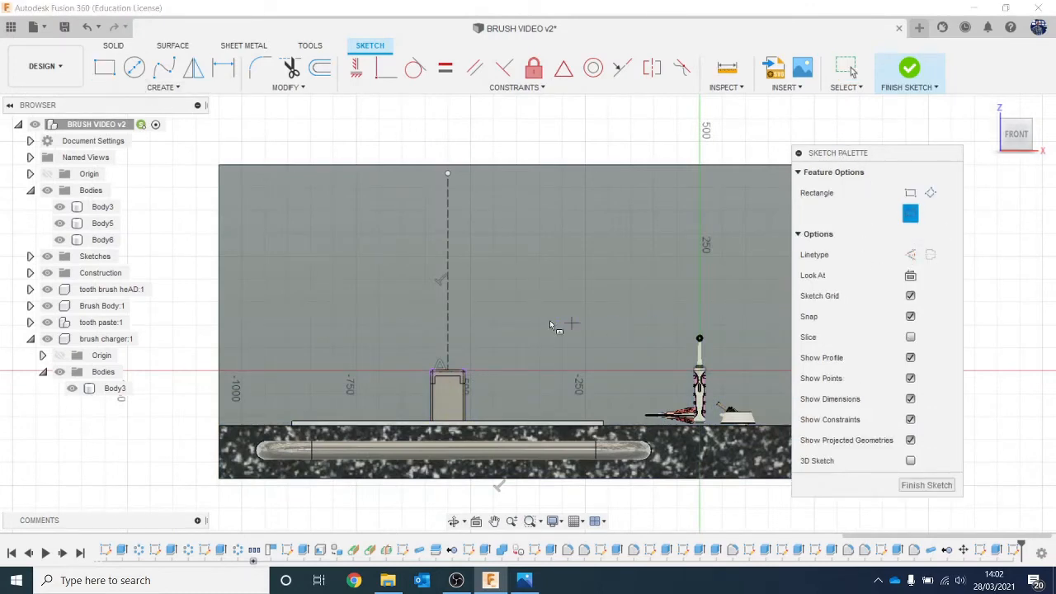
{"action": "left_click", "coordinate": [448, 277]}
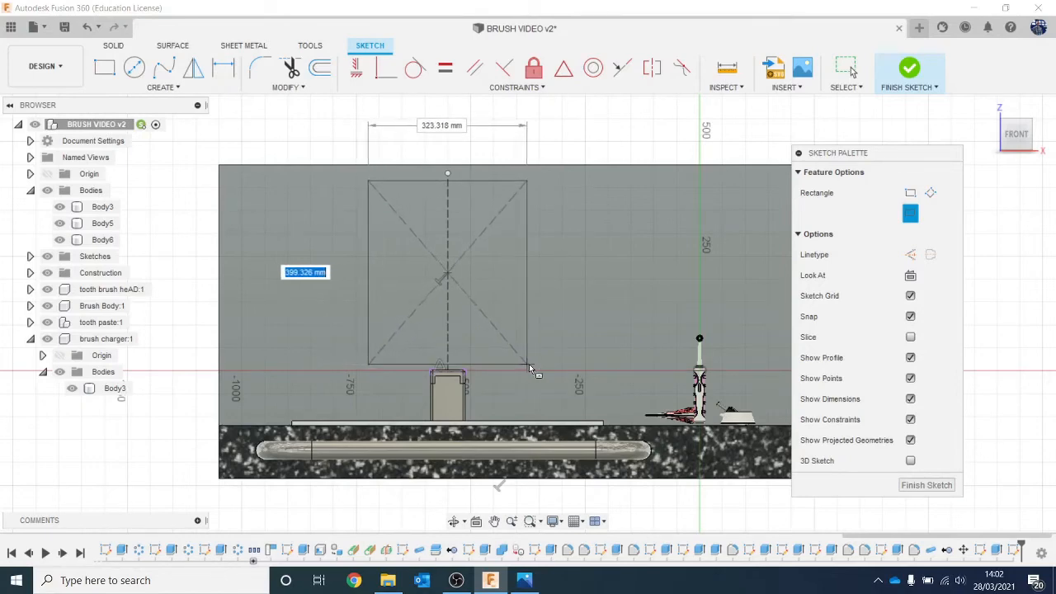
{"action": "left_click", "coordinate": [533, 369]}
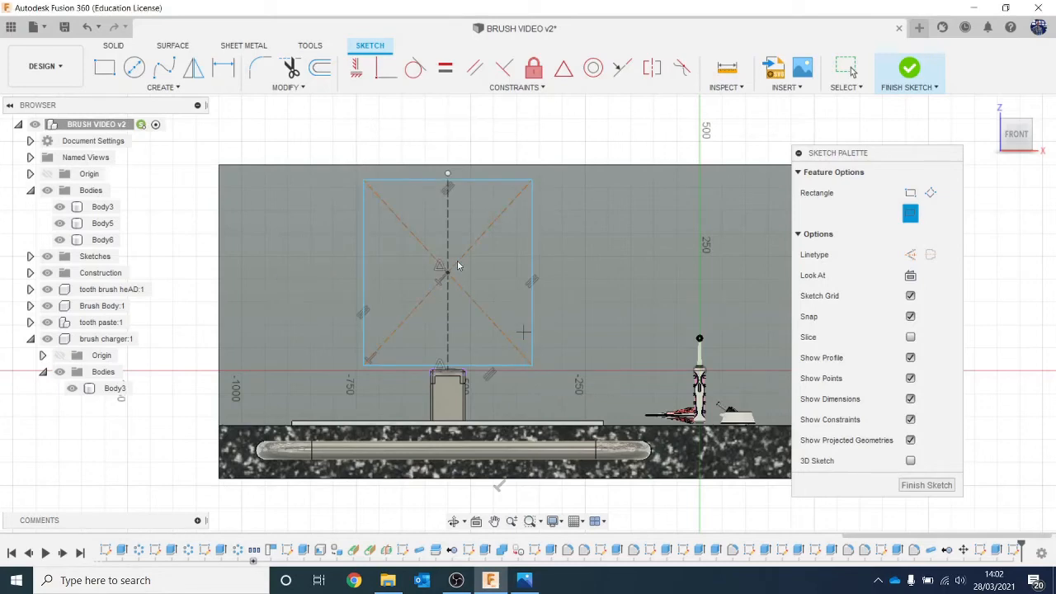
{"action": "key", "text": "Escape"}
- Select the rectangle's four sides and move them about 55 mm down the wall
{"action": "scroll", "coordinate": [533, 271], "scroll_direction": "up", "scroll_amount": 3}
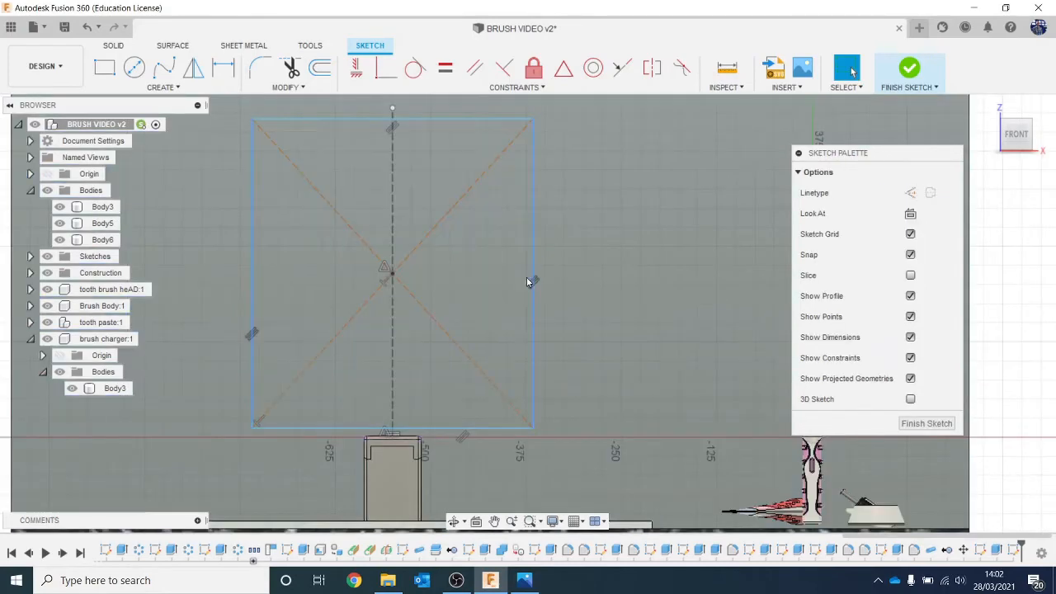
{"action": "double_click", "coordinate": [533, 279]}
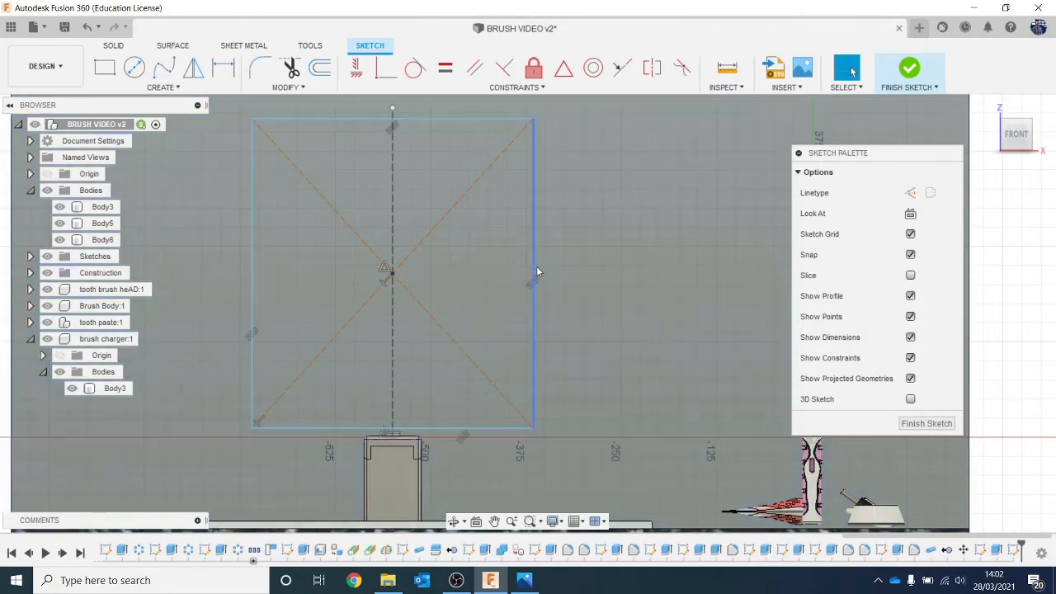
{"action": "right_click", "coordinate": [537, 271]}
{"action": "left_click", "coordinate": [483, 285]}
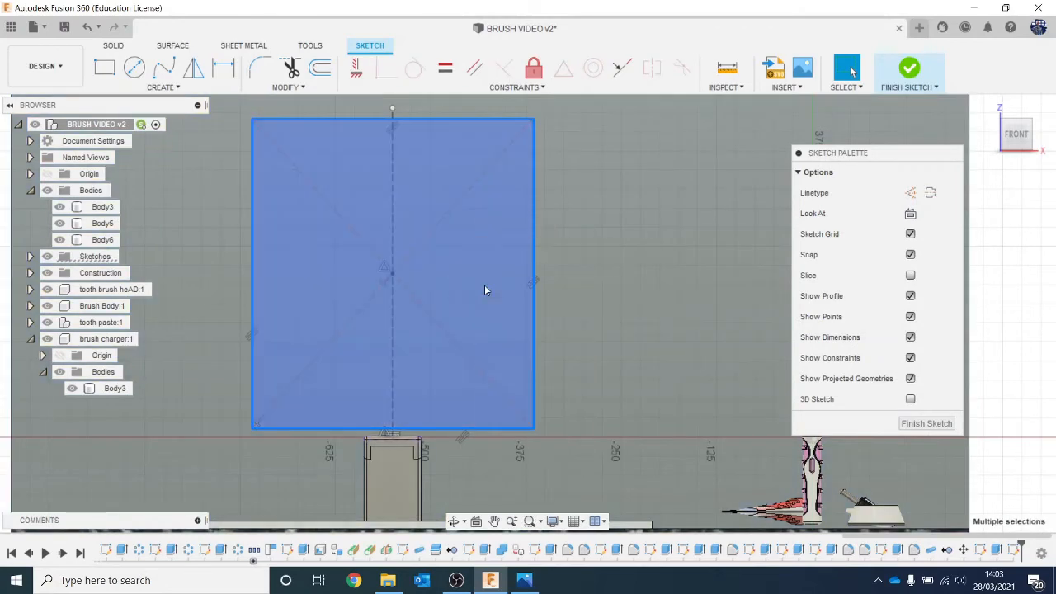
{"action": "left_click_drag", "start_coordinate": [252, 233], "coordinate": [252, 283]}
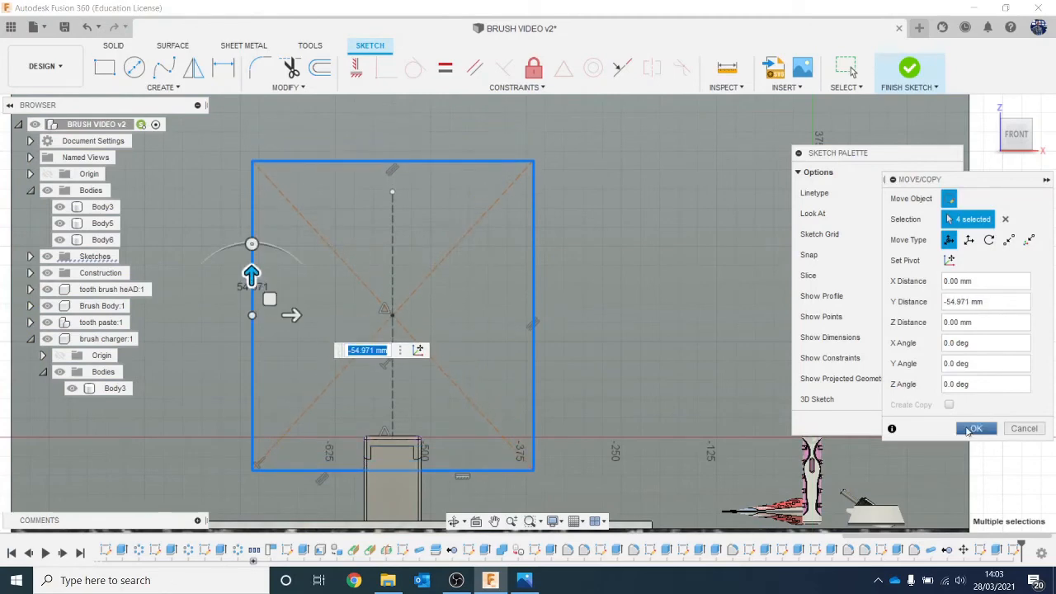
{"action": "left_click", "coordinate": [975, 428]}
- Extrude the rectangle 5 mm out from the wall as a new body
{"action": "scroll", "coordinate": [708, 336], "scroll_direction": "down", "scroll_amount": 5}
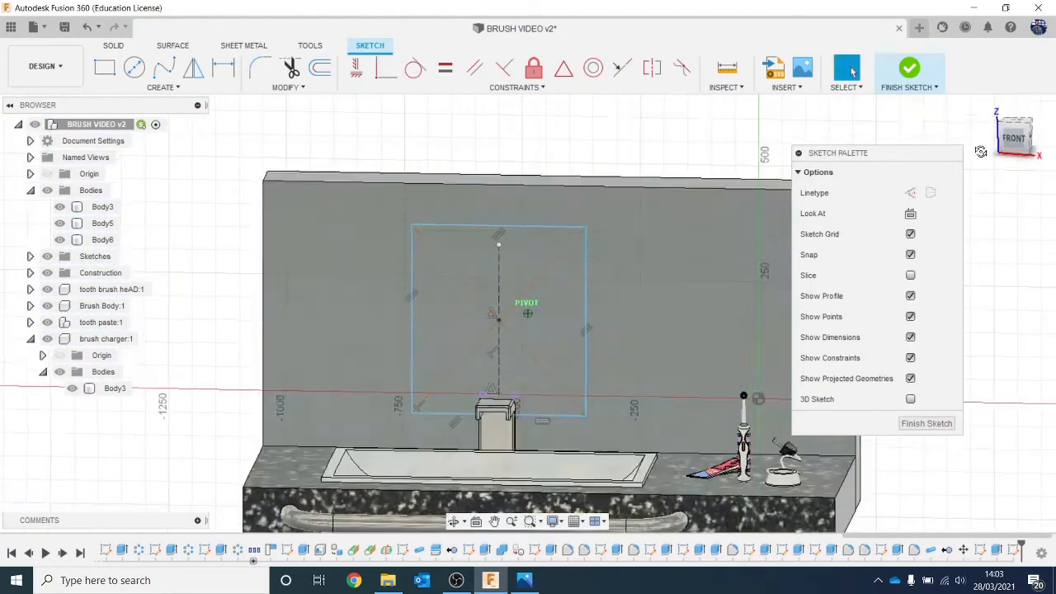
{"action": "middle_click_drag", "start_coordinate": [981, 152], "coordinate": [720, 302], "text": "shift"}
{"action": "key", "text": "e"}
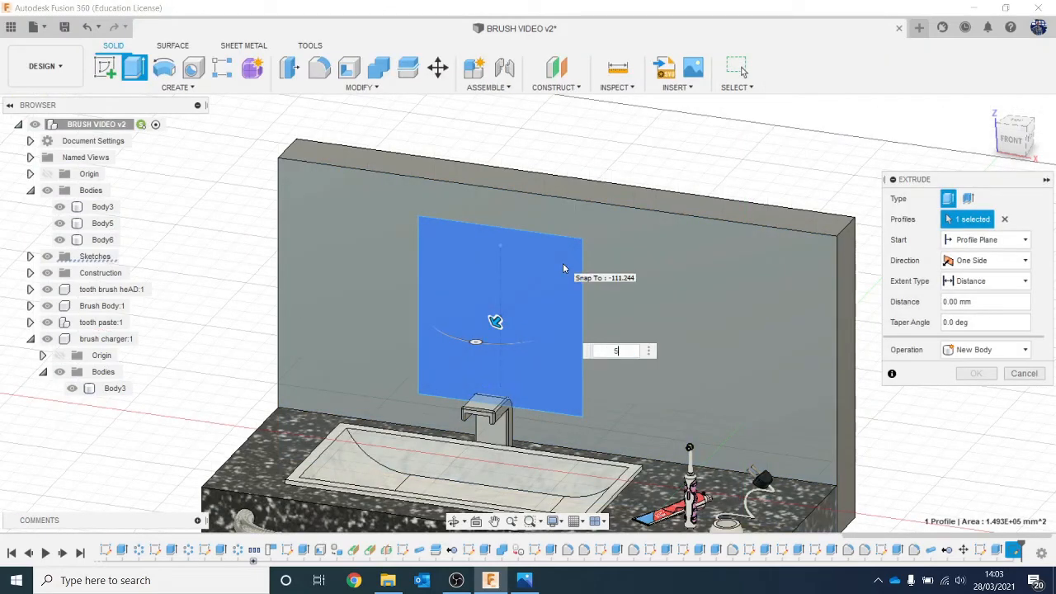
{"action": "left_click", "coordinate": [990, 350]}
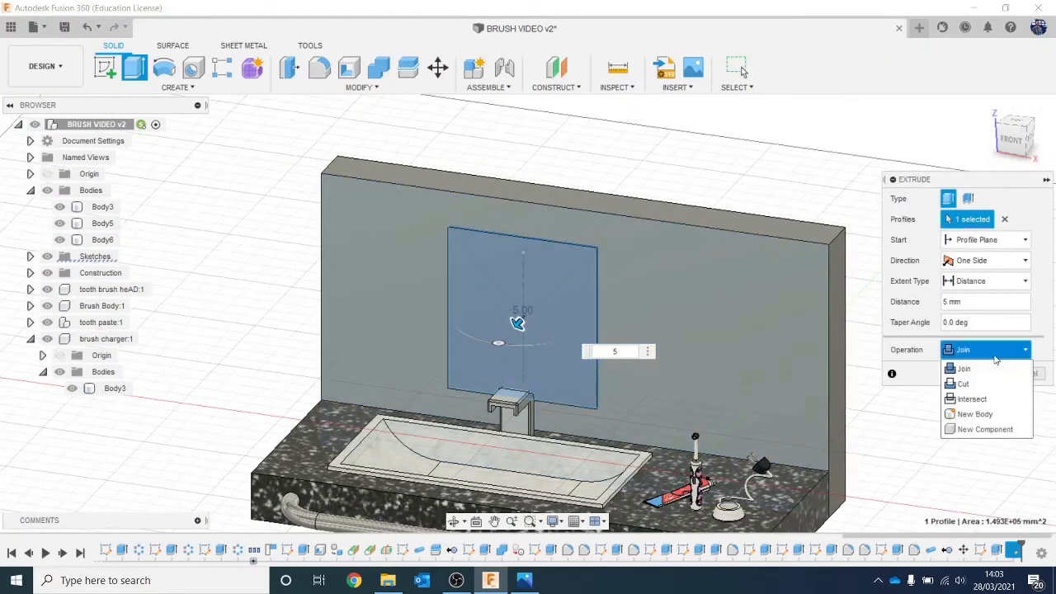
{"action": "left_click", "coordinate": [978, 398]}
{"action": "left_click", "coordinate": [976, 376]}
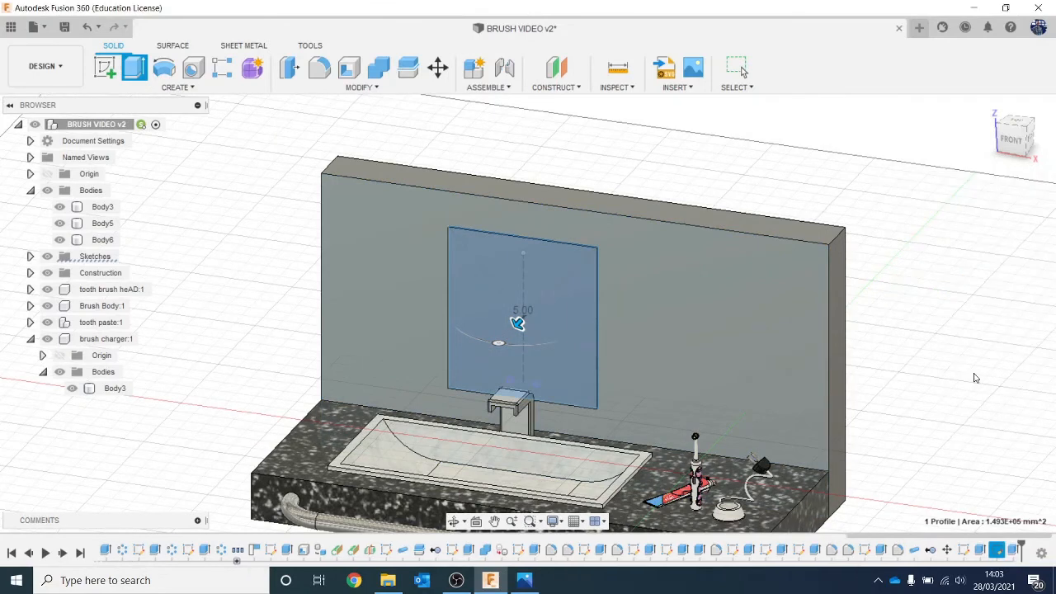
- Apply the finished-wood Mahogany appearance to the whole back wall body
{"action": "scroll", "coordinate": [941, 389], "scroll_direction": "up", "scroll_amount": 1}
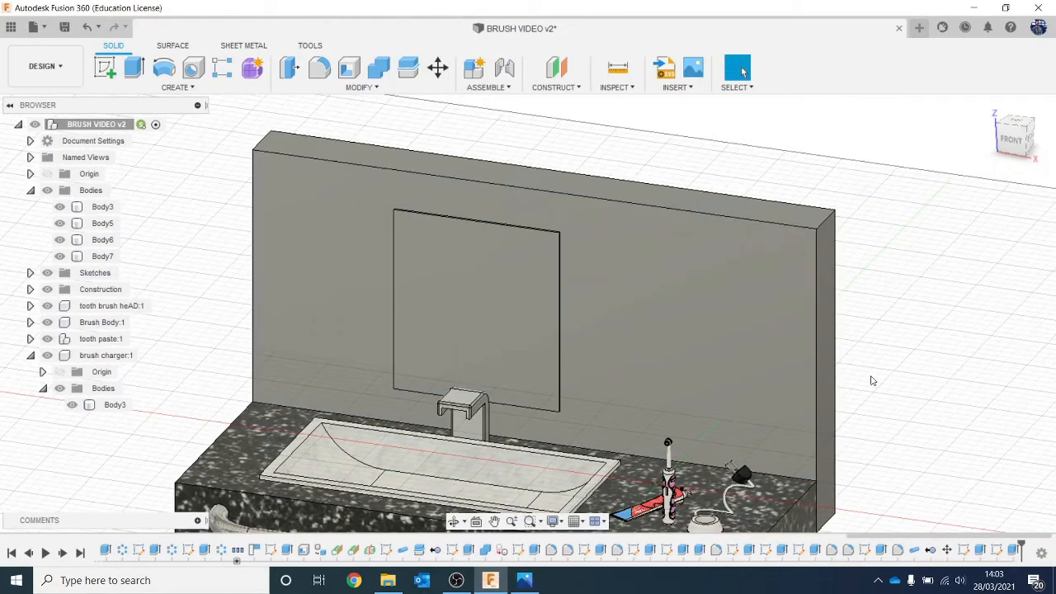
{"action": "key", "text": "a"}
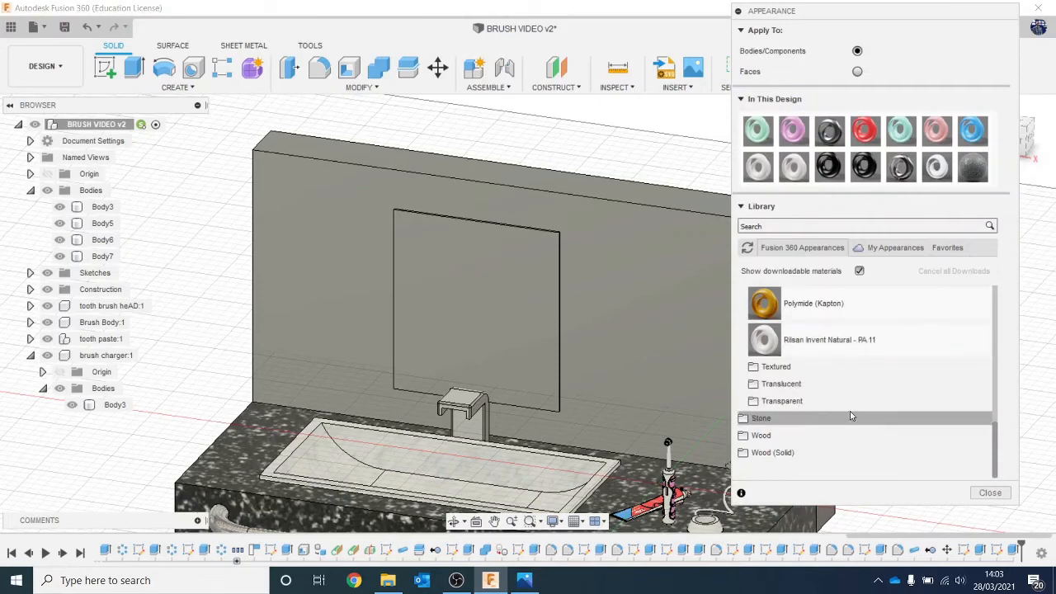
{"action": "left_click", "coordinate": [834, 436]}
{"action": "scroll", "coordinate": [848, 401], "scroll_direction": "down", "scroll_amount": 3}
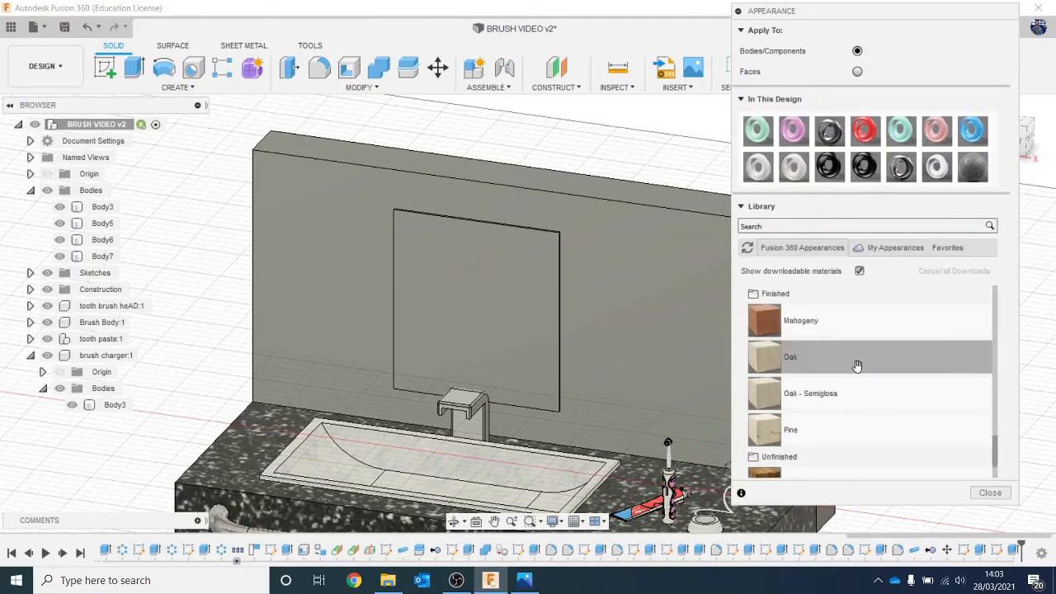
{"action": "scroll", "coordinate": [857, 367], "scroll_direction": "down", "scroll_amount": 1}
{"action": "scroll", "coordinate": [857, 366], "scroll_direction": "up", "scroll_amount": 2}
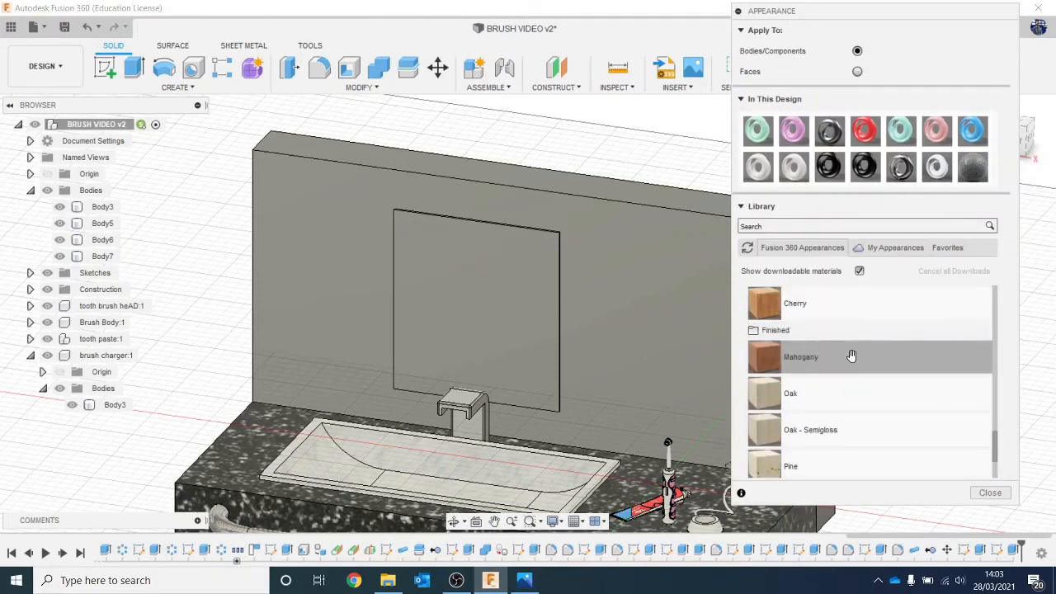
{"action": "left_click_drag", "start_coordinate": [850, 356], "coordinate": [599, 324]}
{"action": "left_click_drag", "start_coordinate": [716, 315], "coordinate": [717, 315]}
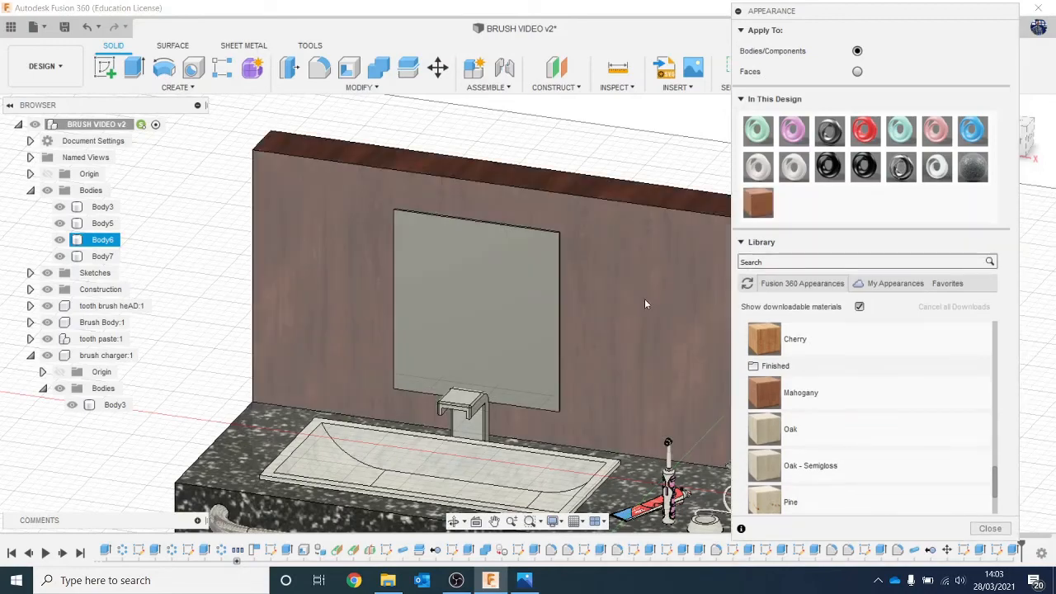
- Search the appearance library for "mirror" and apply the Mirror appearance to the panel above the tap
{"action": "middle_click_drag", "start_coordinate": [646, 303], "coordinate": [587, 256]}
{"action": "scroll", "coordinate": [456, 266], "scroll_direction": "up", "scroll_amount": 1}
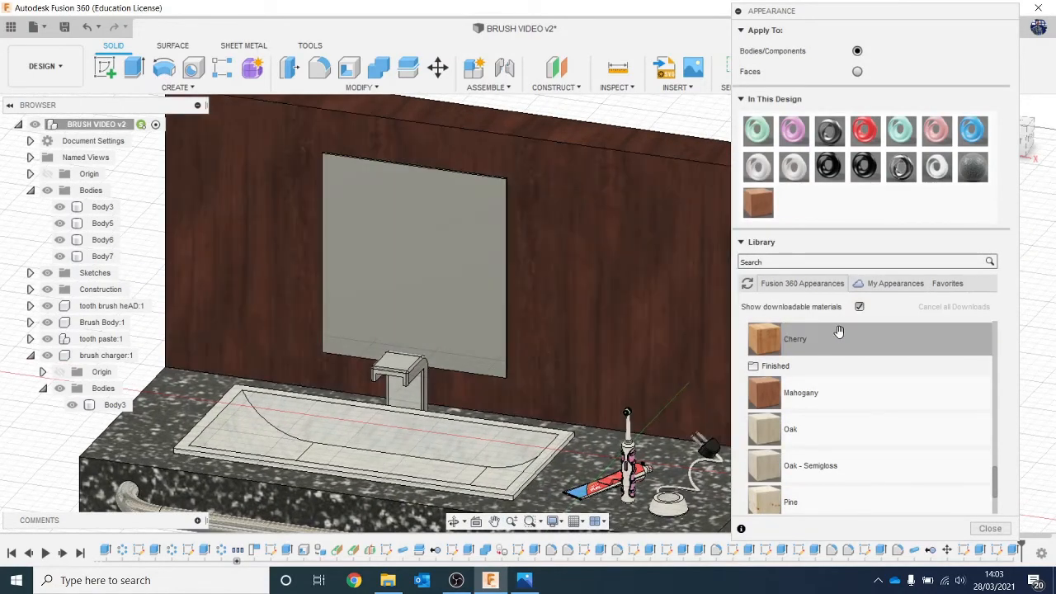
{"action": "left_click", "coordinate": [769, 261]}
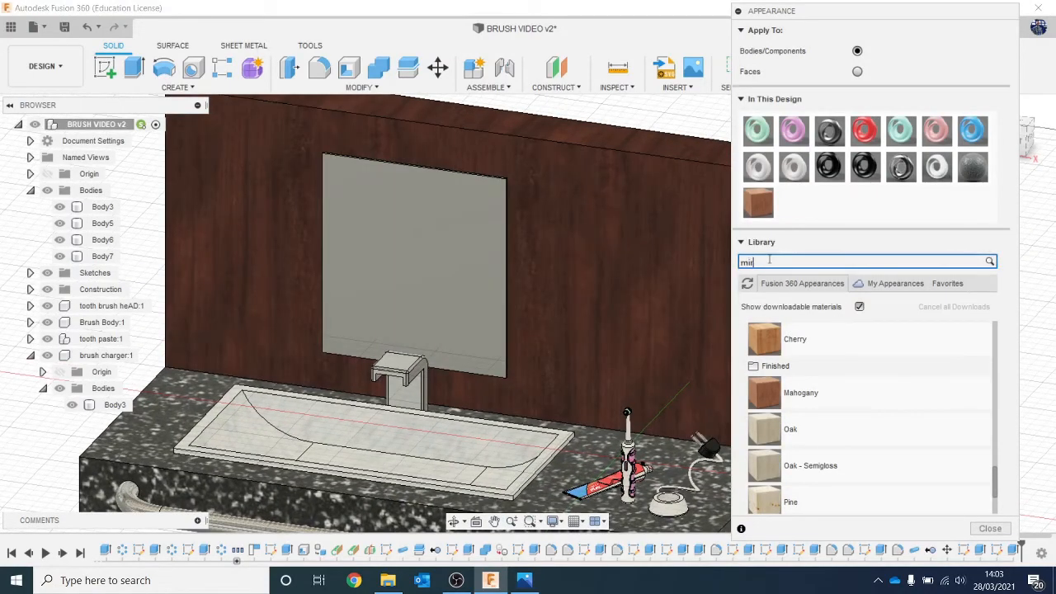
{"action": "key", "text": "Return"}
{"action": "left_click_drag", "start_coordinate": [753, 406], "coordinate": [553, 310]}
{"action": "scroll", "coordinate": [617, 289], "scroll_direction": "up", "scroll_amount": 1}
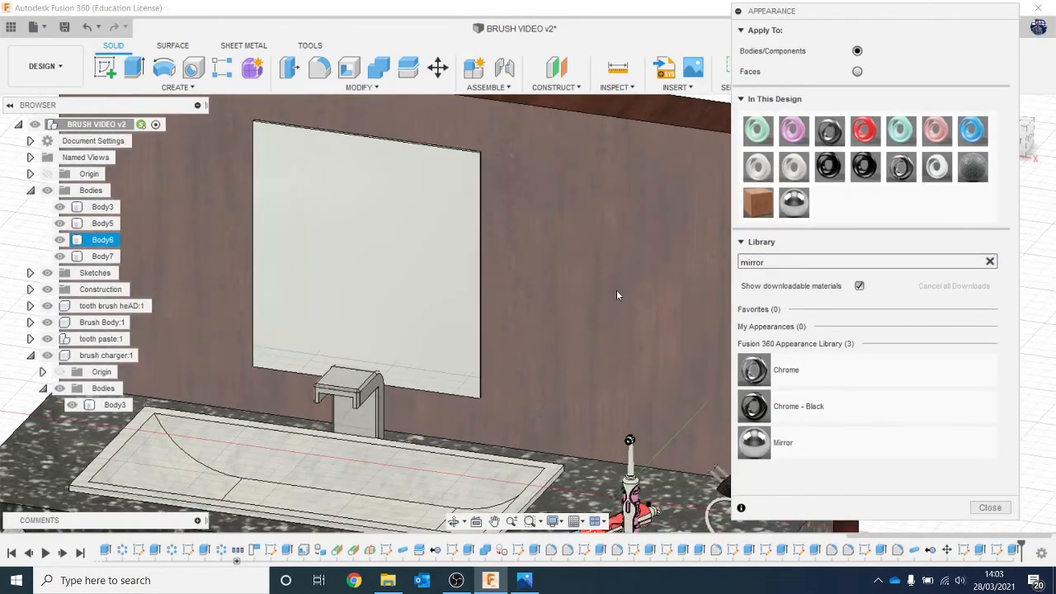
{"action": "middle_click_drag", "start_coordinate": [617, 289], "coordinate": [540, 257]}
{"action": "scroll", "coordinate": [540, 257], "scroll_direction": "down", "scroll_amount": 1}
{"action": "scroll", "coordinate": [540, 262], "scroll_direction": "down", "scroll_amount": 1}
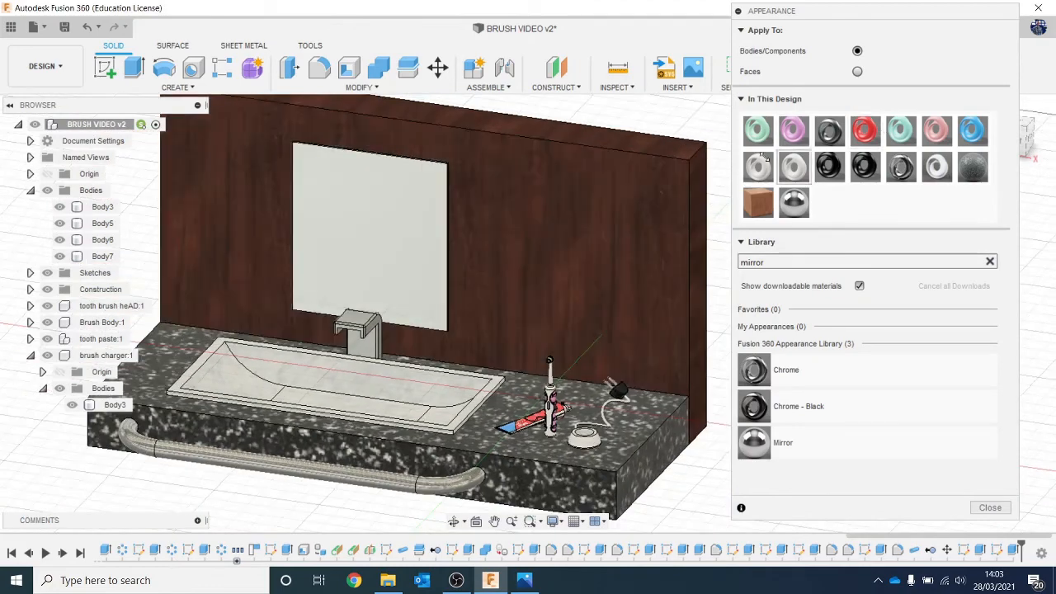
- Preview the countertop, wall and toothbrush models up close in the Render workspace
{"action": "left_click", "coordinate": [46, 66]}
{"action": "left_click", "coordinate": [33, 149]}
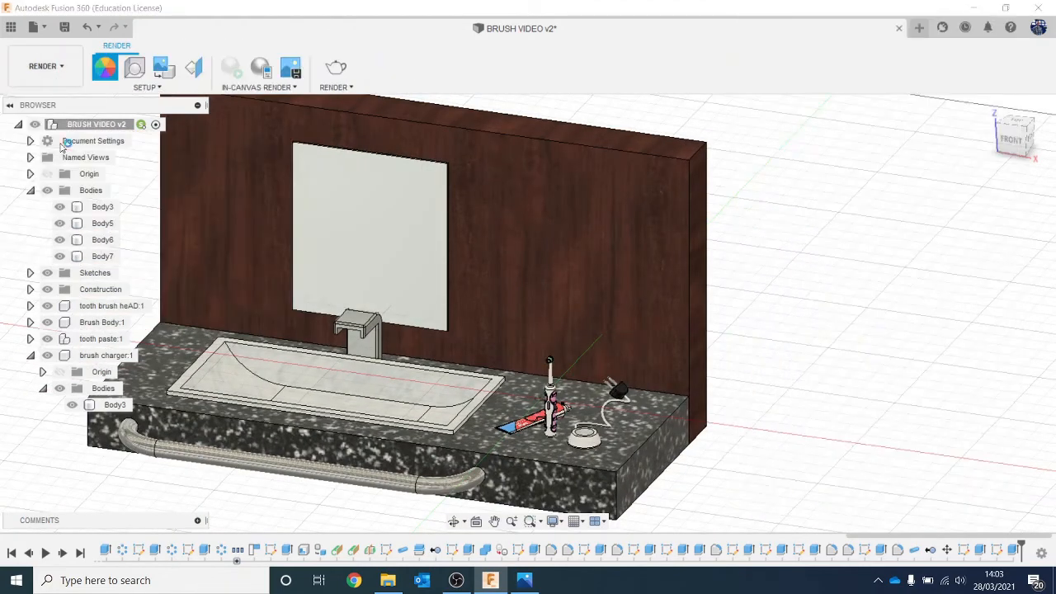
{"action": "scroll", "coordinate": [590, 247], "scroll_direction": "up", "scroll_amount": 3}
{"action": "left_click", "coordinate": [610, 260]}
{"action": "middle_click_drag", "start_coordinate": [611, 259], "coordinate": [705, 123]}
{"action": "scroll", "coordinate": [768, 182], "scroll_direction": "up", "scroll_amount": 2}
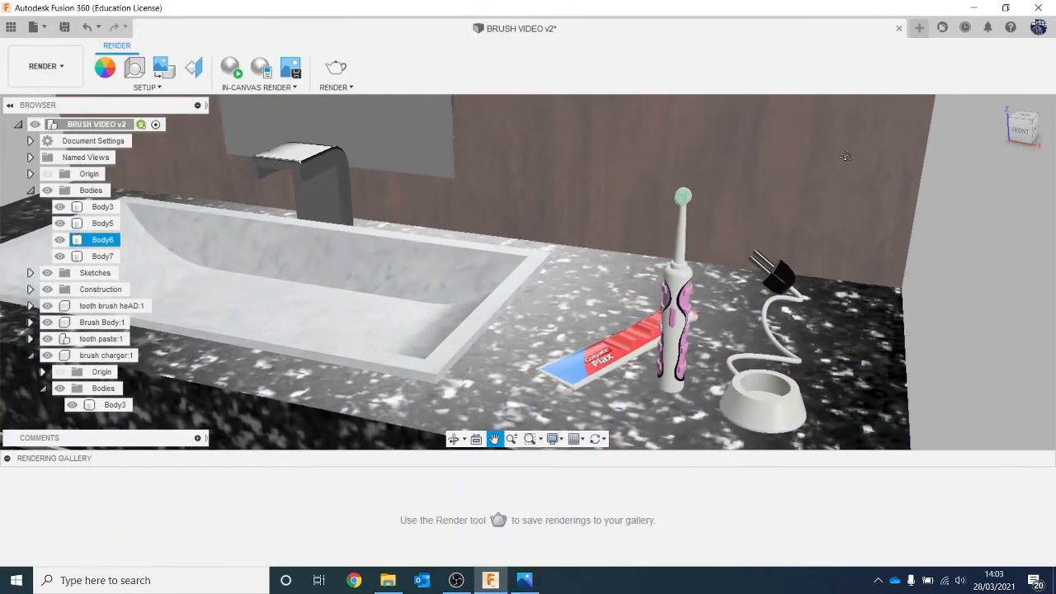
{"action": "key", "text": "Escape"}
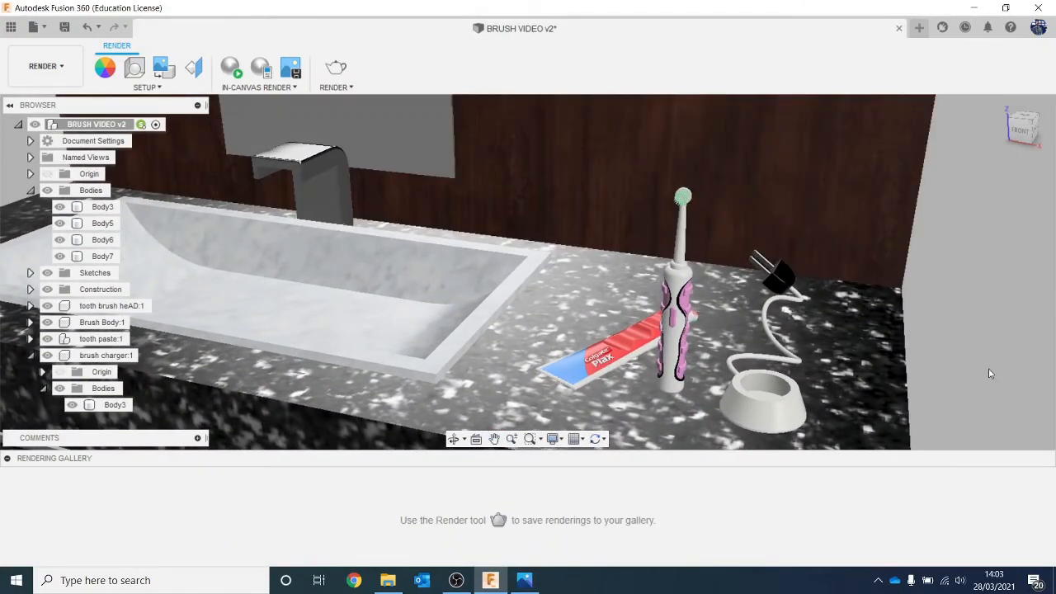
- Return to the Design workspace and offset the countertop's end face nearest the charger outward by about 330 mm
{"action": "left_click", "coordinate": [45, 66]}
{"action": "left_click", "coordinate": [50, 103]}
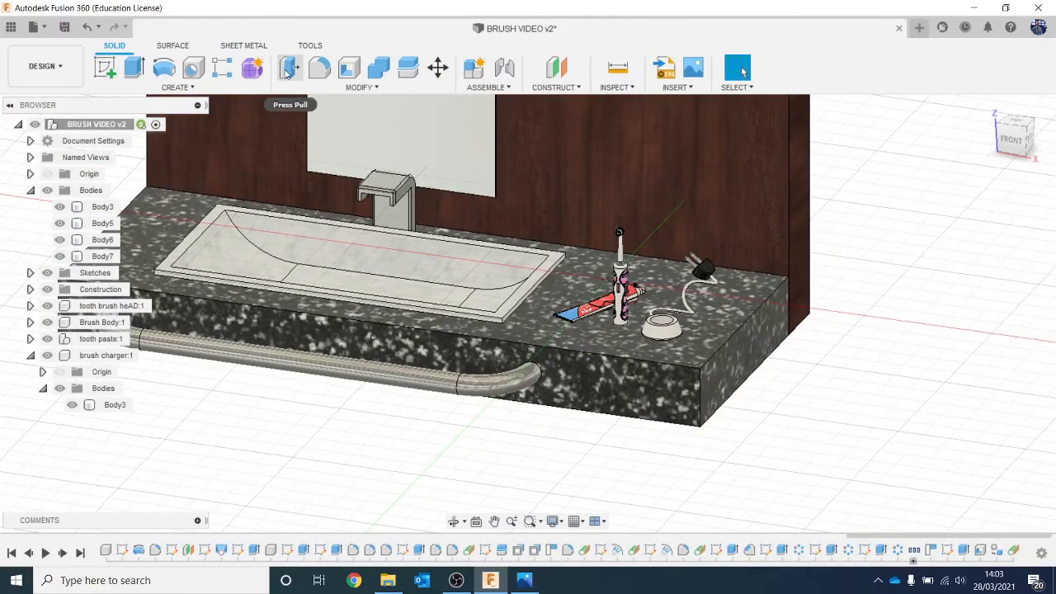
{"action": "left_click", "coordinate": [287, 72]}
{"action": "left_click", "coordinate": [780, 360]}
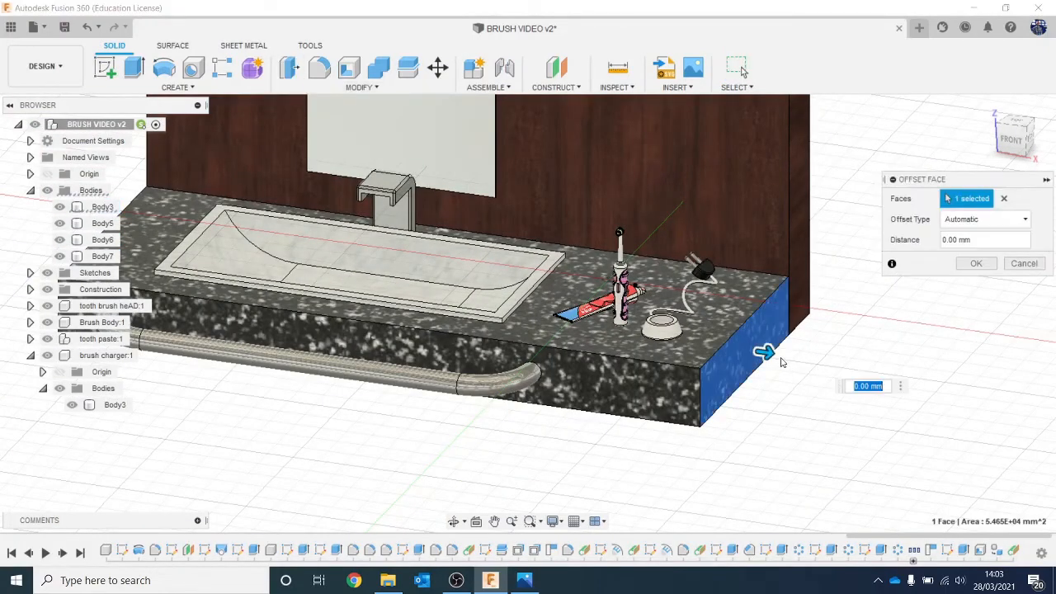
{"action": "left_click_drag", "start_coordinate": [782, 361], "coordinate": [938, 388]}
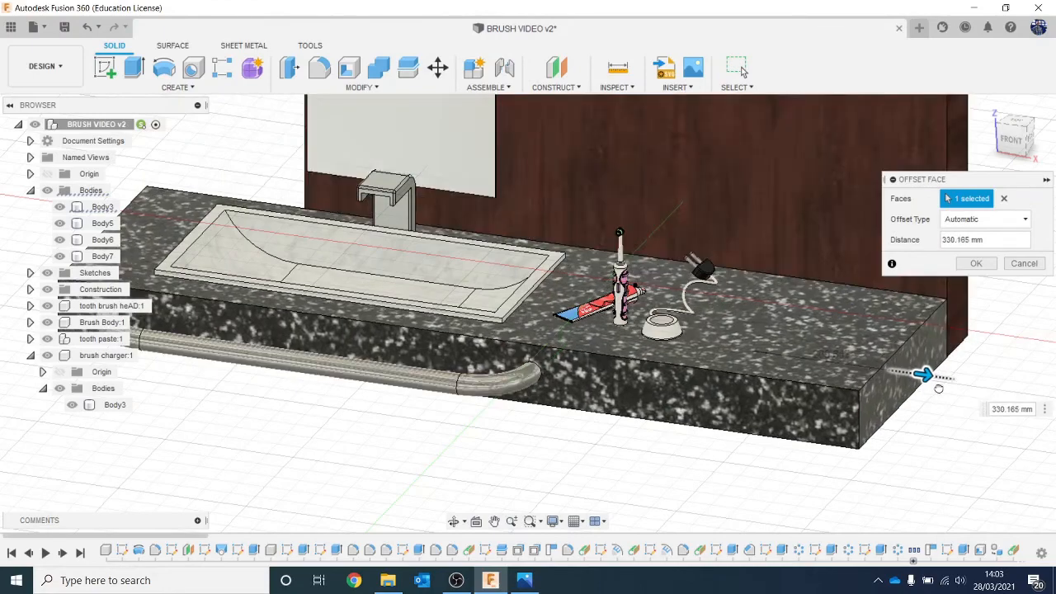
{"action": "left_click", "coordinate": [977, 263]}
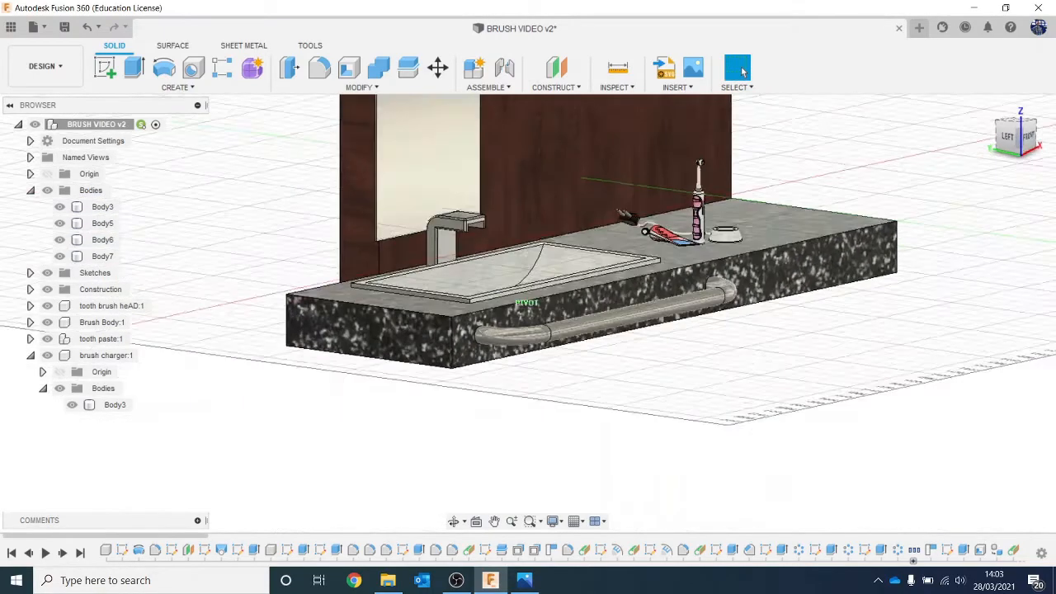
- Offset the back wall's end face on the sink side outward by about 536 mm
{"action": "left_click_drag", "start_coordinate": [1017, 139], "coordinate": [1024, 152]}
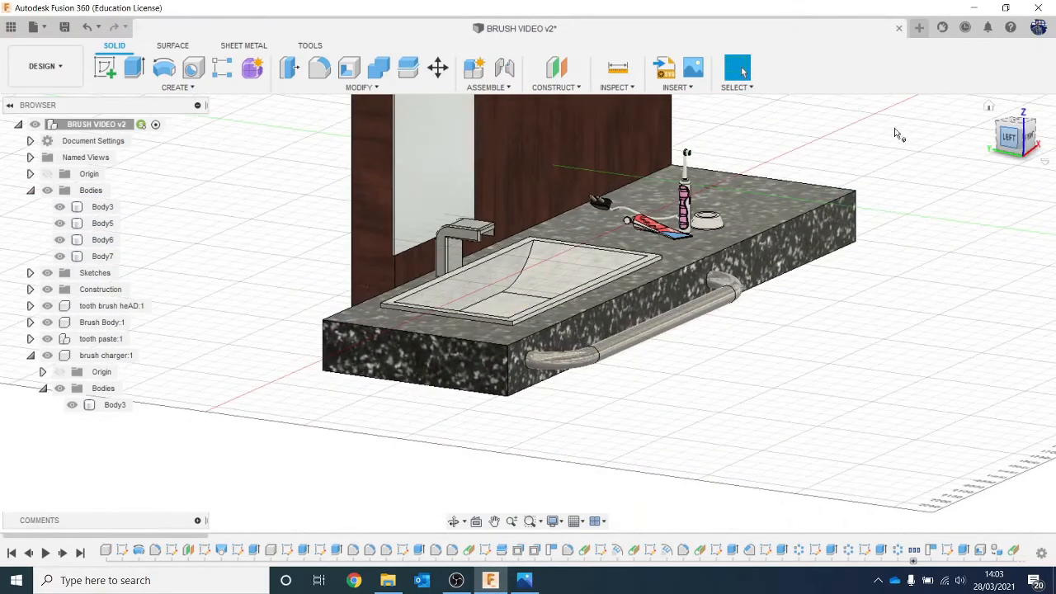
{"action": "left_click", "coordinate": [289, 68]}
{"action": "left_click", "coordinate": [363, 204]}
{"action": "left_click_drag", "start_coordinate": [368, 214], "coordinate": [254, 284]}
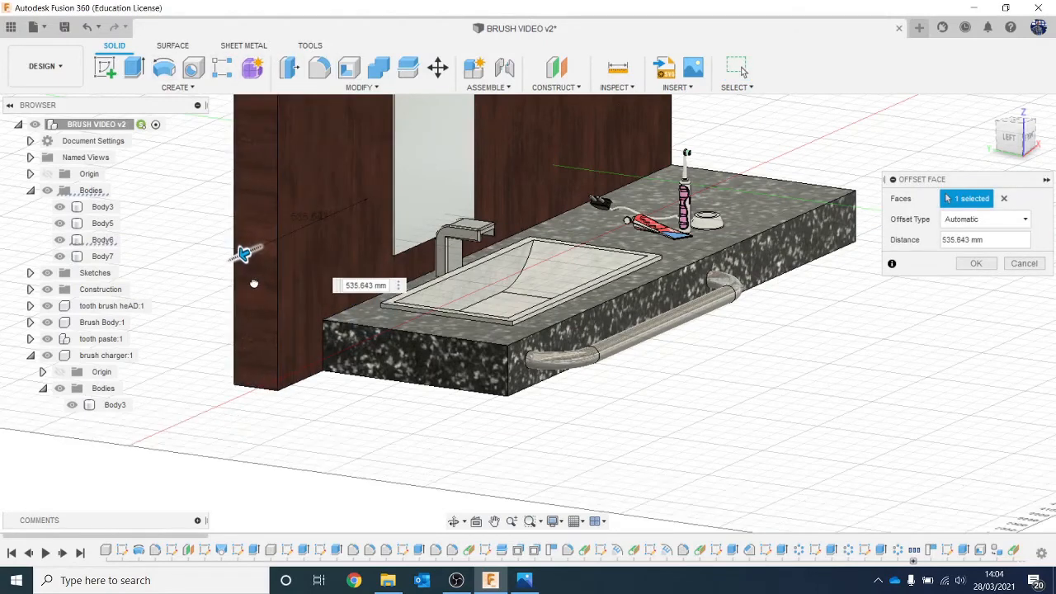
{"action": "left_click", "coordinate": [977, 264]}
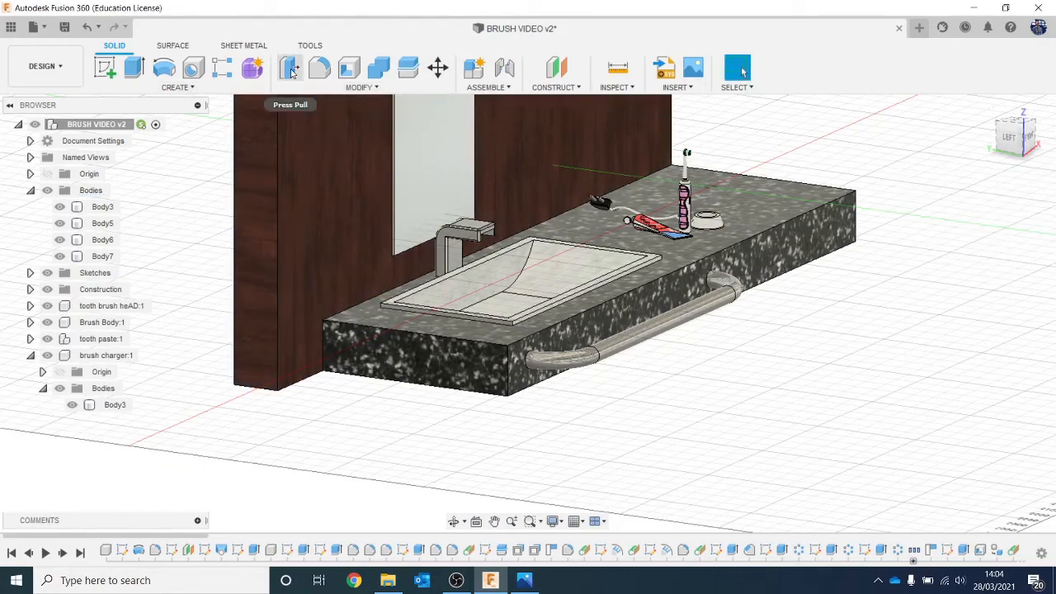
- Offset the countertop's end face on the sink side outward by about 343 mm
{"action": "left_click", "coordinate": [353, 373]}
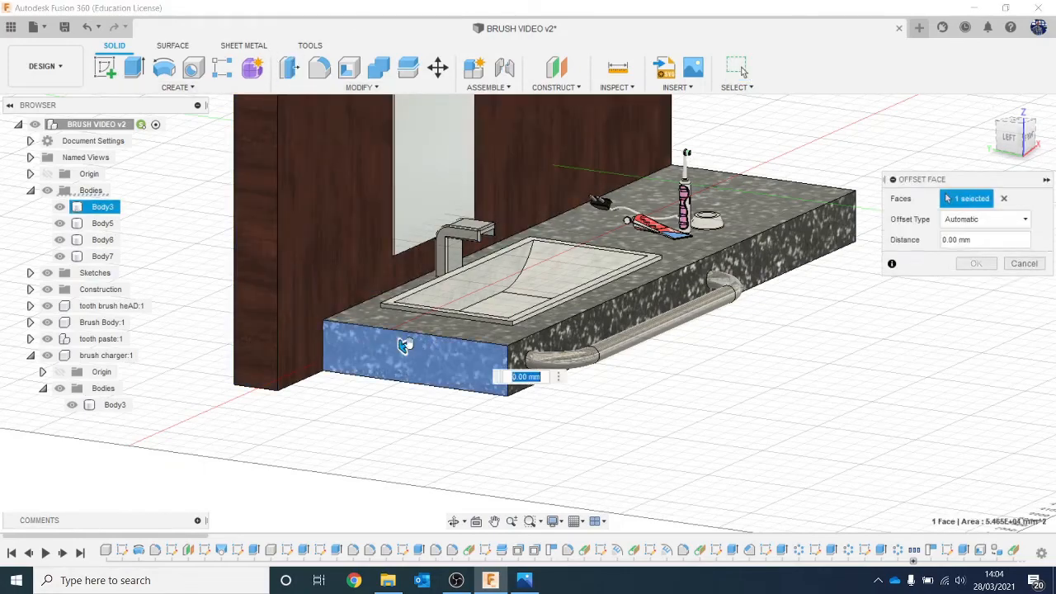
{"action": "left_click_drag", "start_coordinate": [403, 347], "coordinate": [330, 379]}
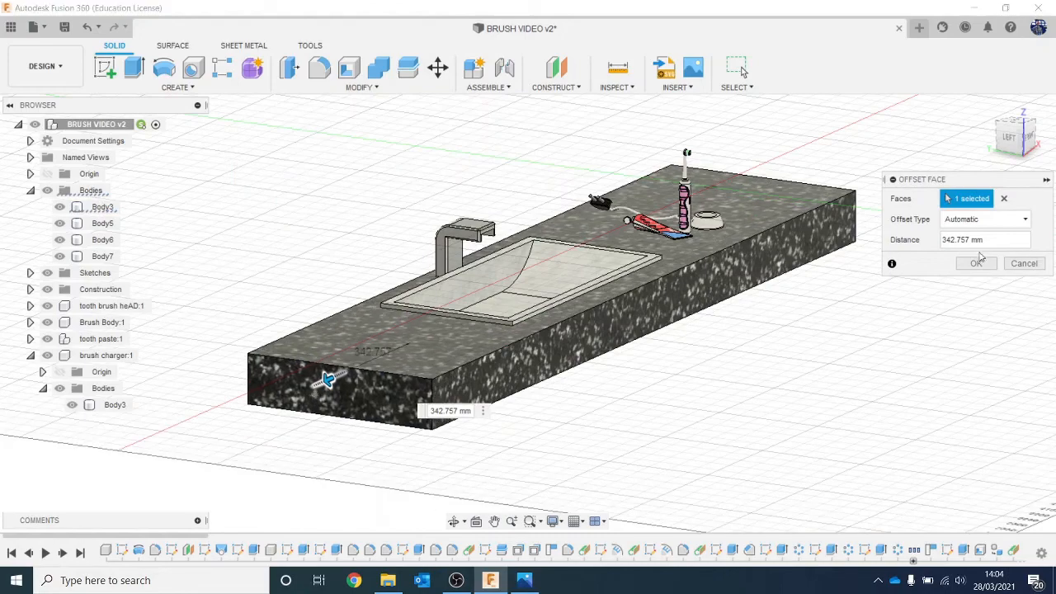
{"action": "left_click", "coordinate": [975, 264]}
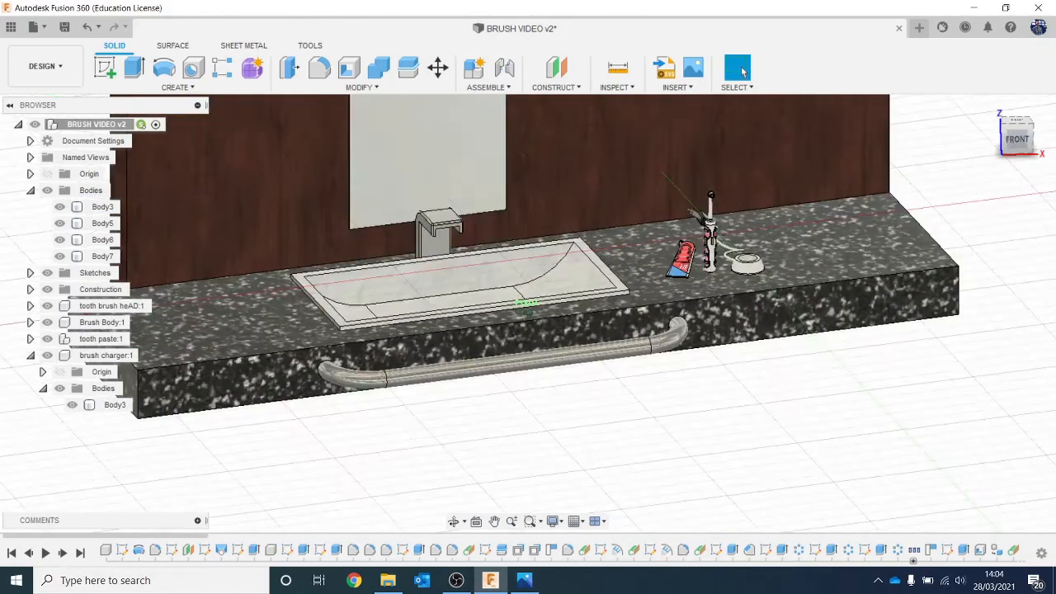
- Switch to the Render workspace and frame a close-up of the toothbrush, toothpaste and charger beside the sink
{"action": "left_click", "coordinate": [51, 66]}
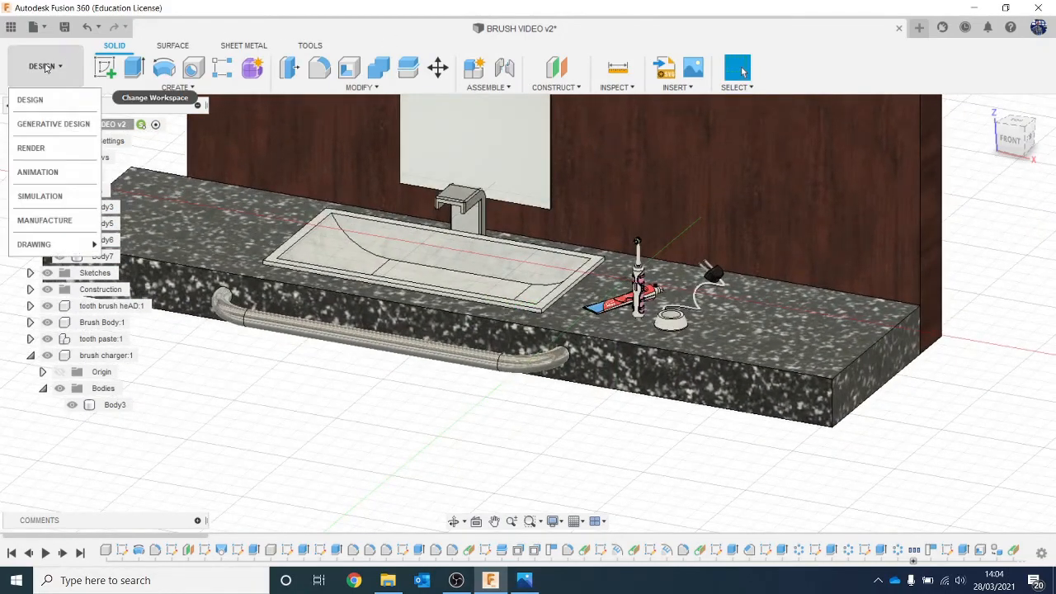
{"action": "left_click", "coordinate": [31, 148]}
{"action": "scroll", "coordinate": [858, 269], "scroll_direction": "up", "scroll_amount": 6}
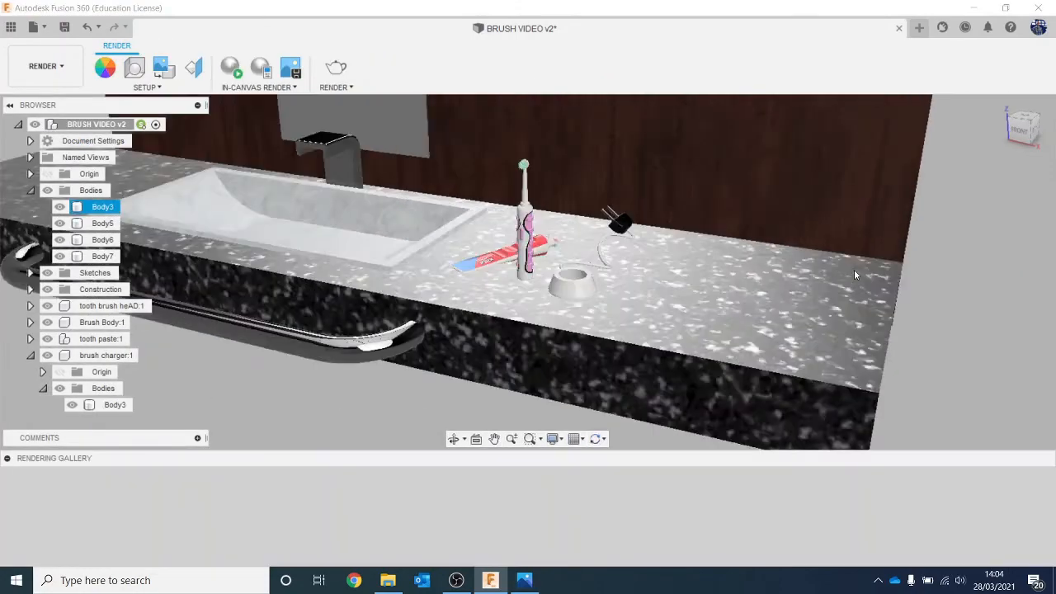
{"action": "middle_click_drag", "start_coordinate": [854, 270], "coordinate": [1009, 344]}
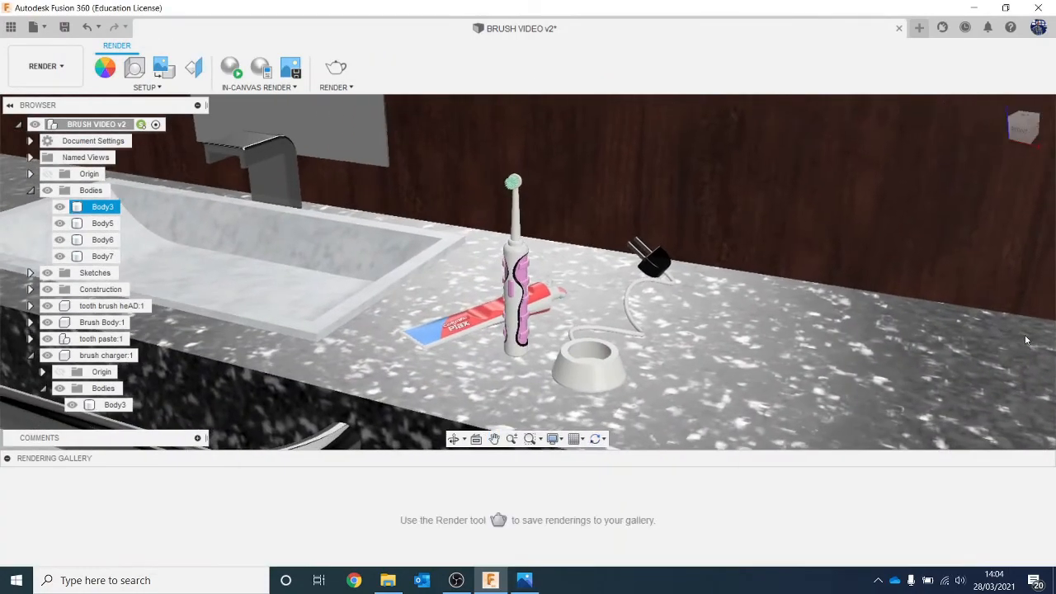
{"action": "left_click", "coordinate": [1020, 333]}
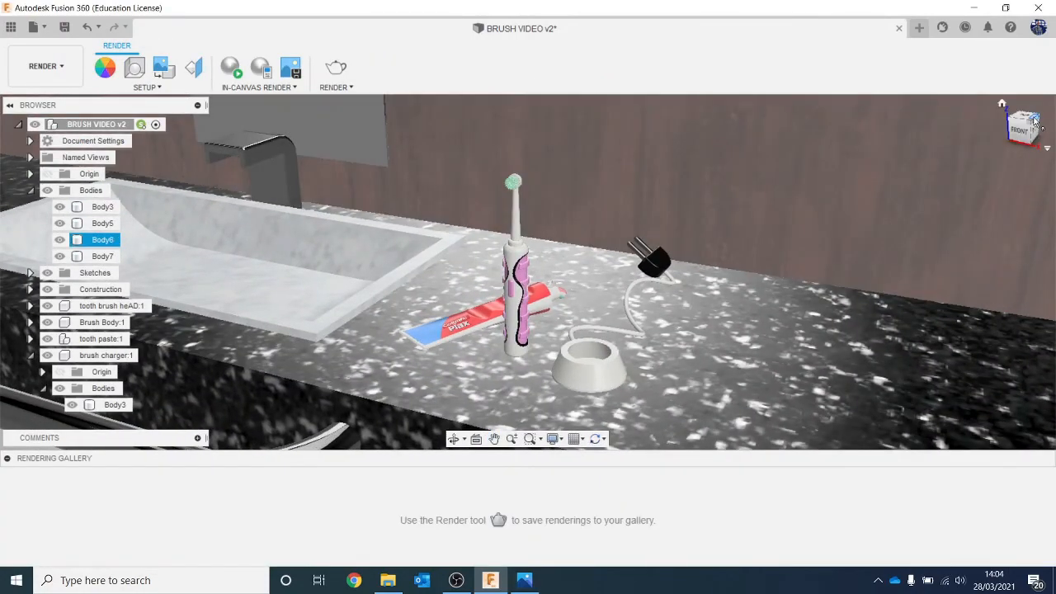
{"action": "left_click_drag", "start_coordinate": [1035, 119], "coordinate": [1050, 123]}
{"action": "middle_click_drag", "start_coordinate": [932, 213], "coordinate": [986, 142]}
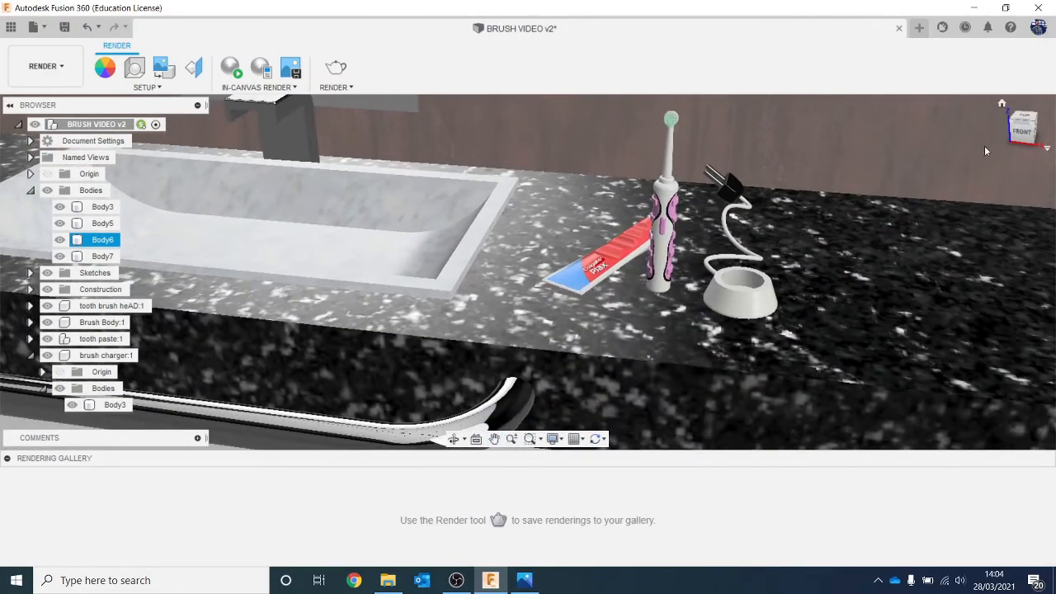
{"action": "scroll", "coordinate": [974, 165], "scroll_direction": "up", "scroll_amount": 3}
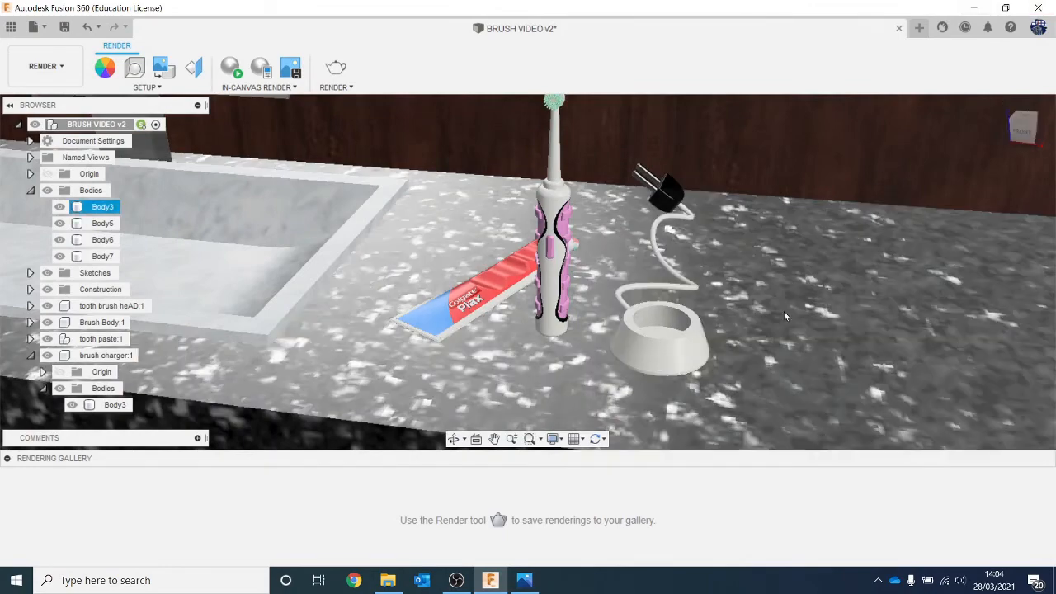
{"action": "scroll", "coordinate": [770, 325], "scroll_direction": "down", "scroll_amount": 2}
{"action": "middle_click_drag", "start_coordinate": [774, 326], "coordinate": [684, 322]}
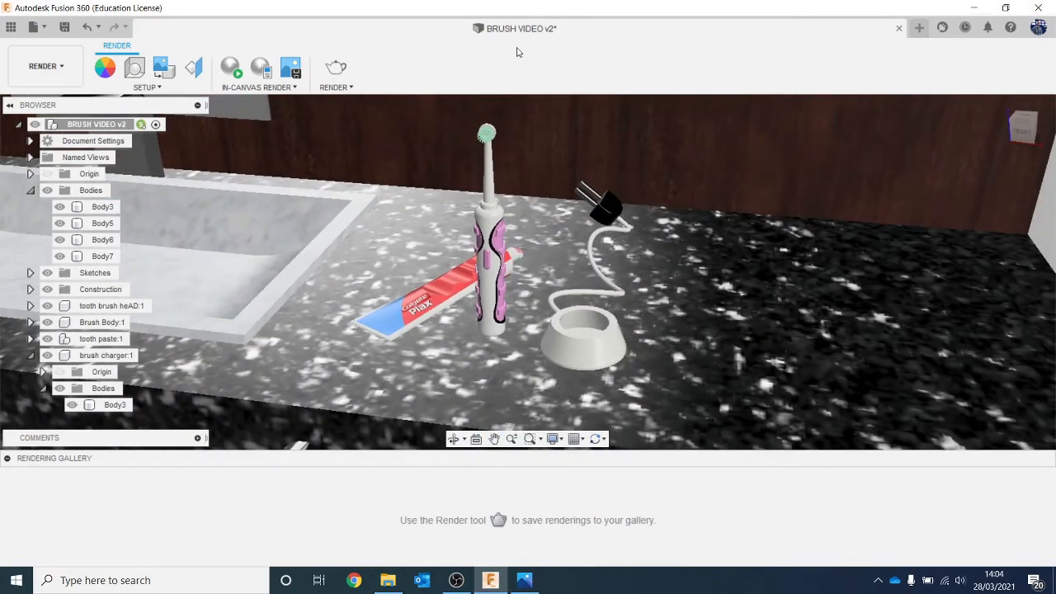
{"action": "middle_click_drag", "start_coordinate": [728, 206], "coordinate": [838, 214]}
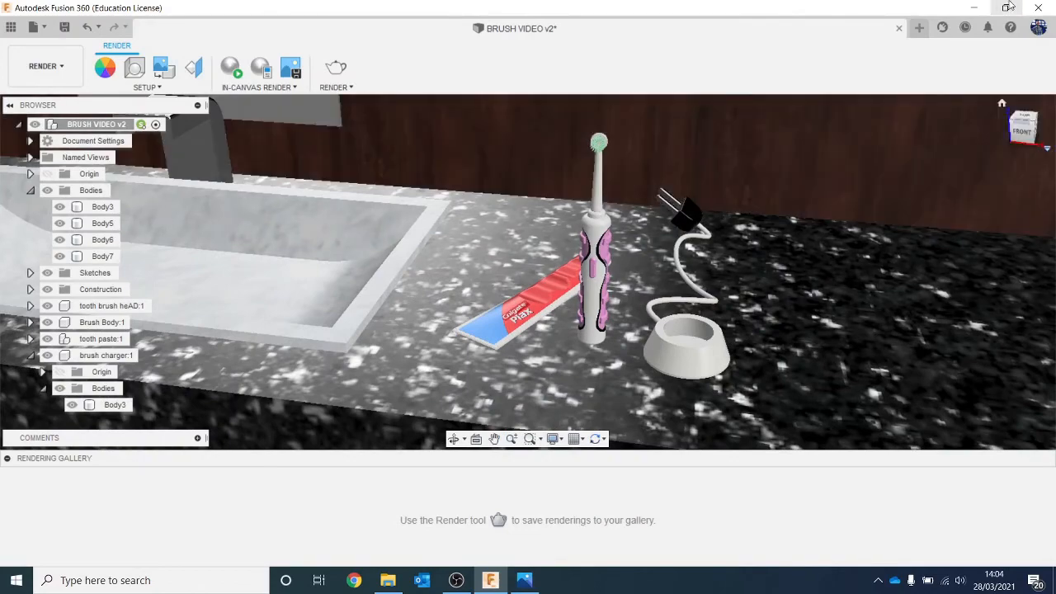
- Collapse the rendering gallery, refine the close-up framing, and start a Final-quality cloud render at 1536 x 662 px
{"action": "left_click", "coordinate": [6, 458]}
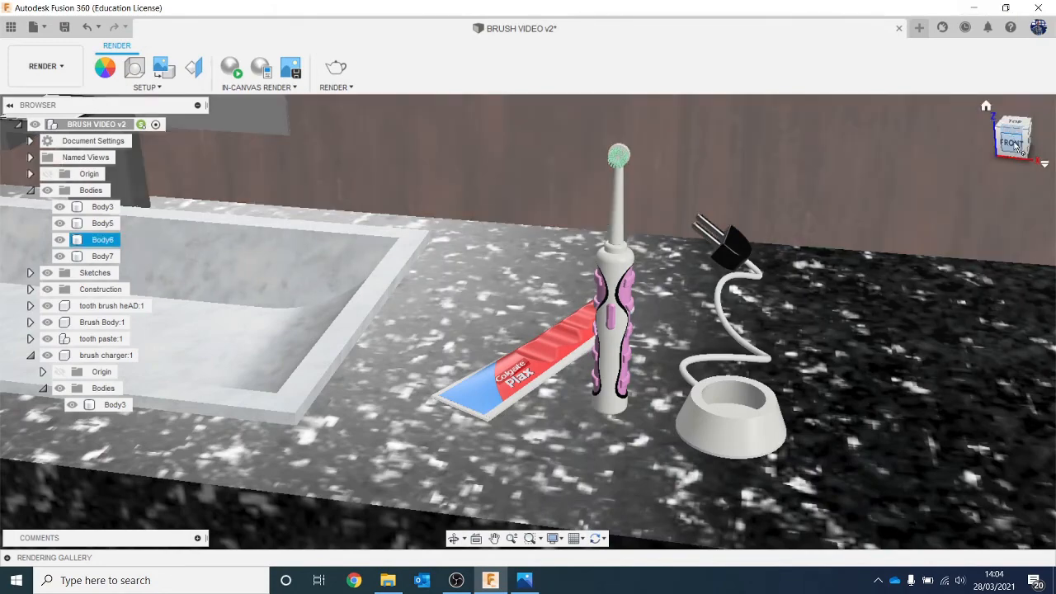
{"action": "middle_click_drag", "start_coordinate": [1052, 236], "coordinate": [1052, 271]}
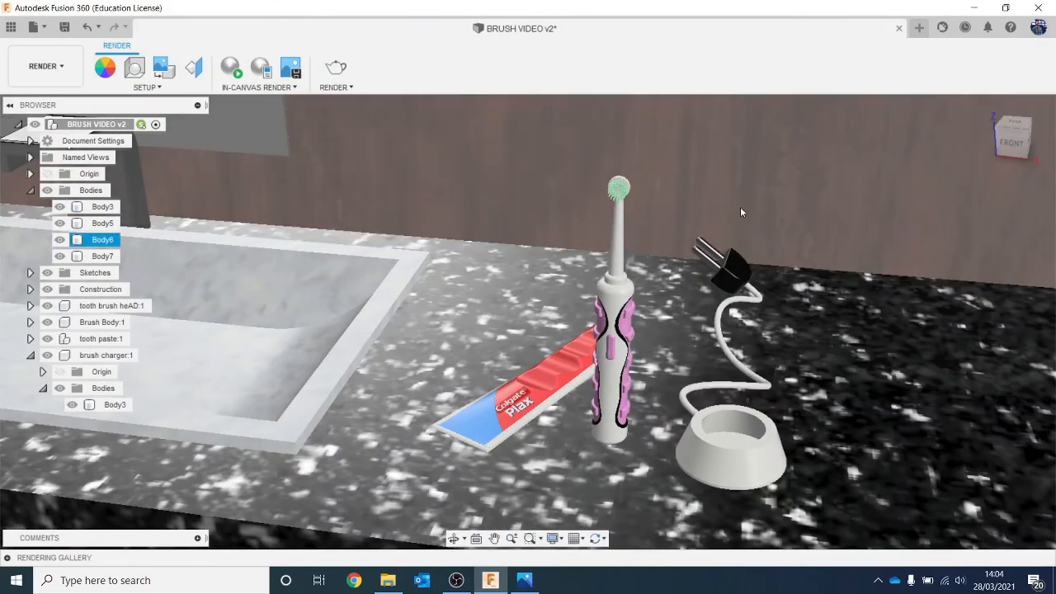
{"action": "middle_click_drag", "start_coordinate": [729, 185], "coordinate": [865, 180]}
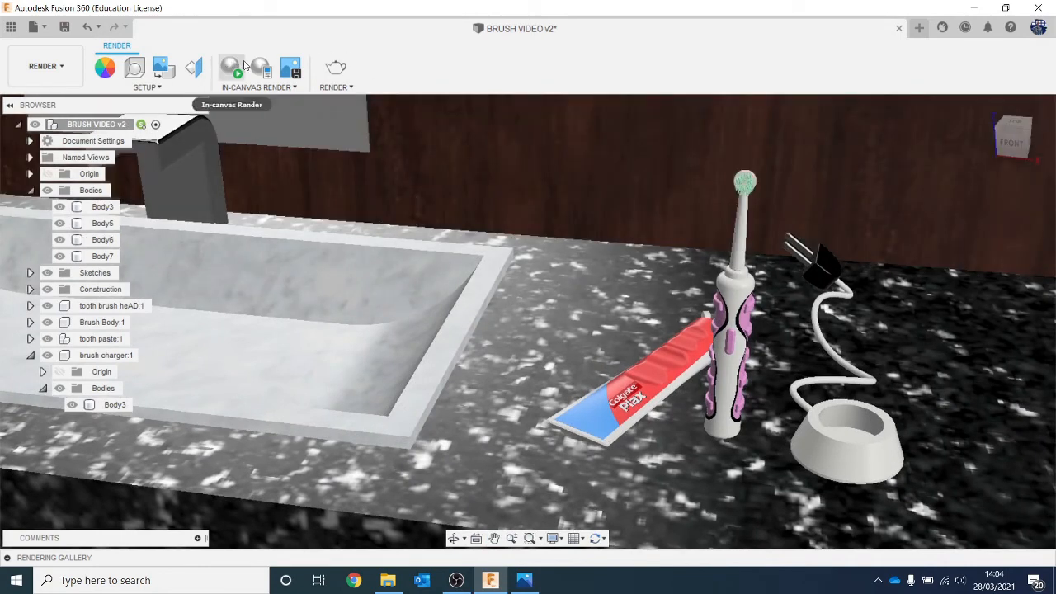
{"action": "left_click", "coordinate": [337, 70]}
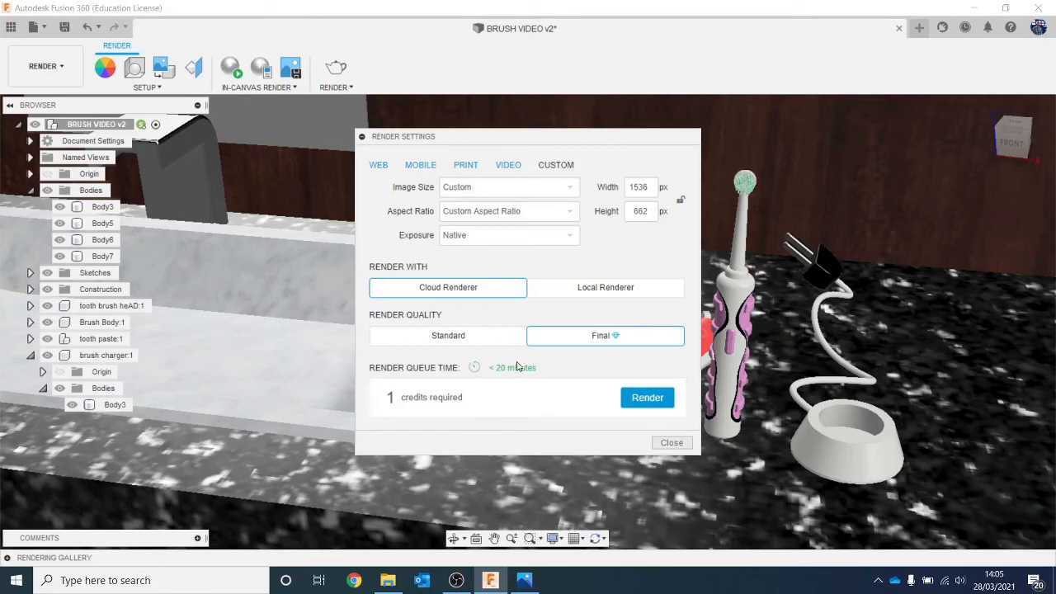
{"action": "left_click", "coordinate": [647, 398]}
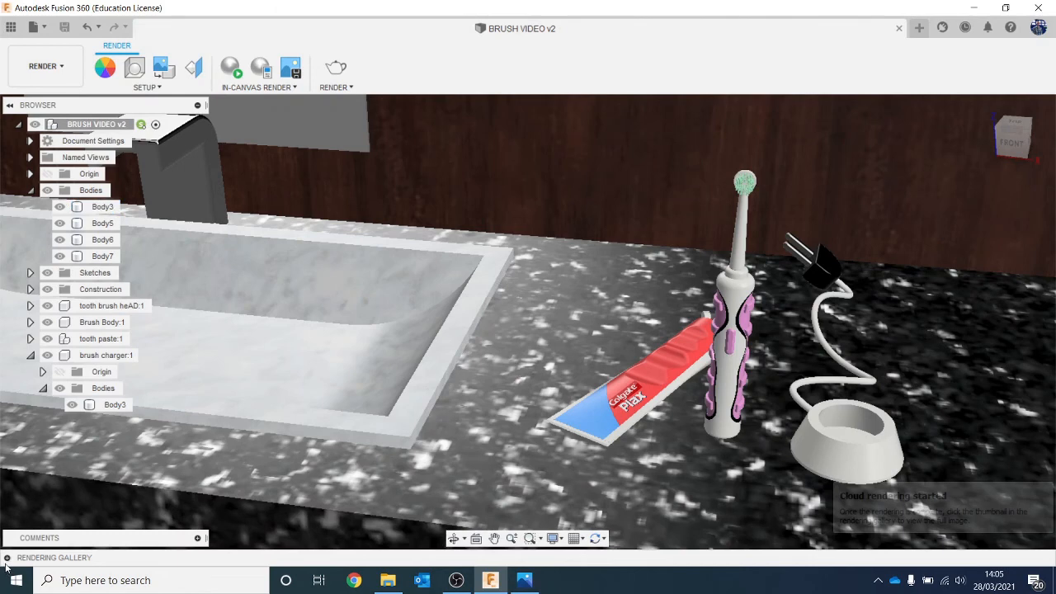
- Check the submitted render's details in the rendering gallery, then collapse the gallery again
{"action": "left_click", "coordinate": [6, 558]}
{"action": "mouse_move", "coordinate": [197, 543]}
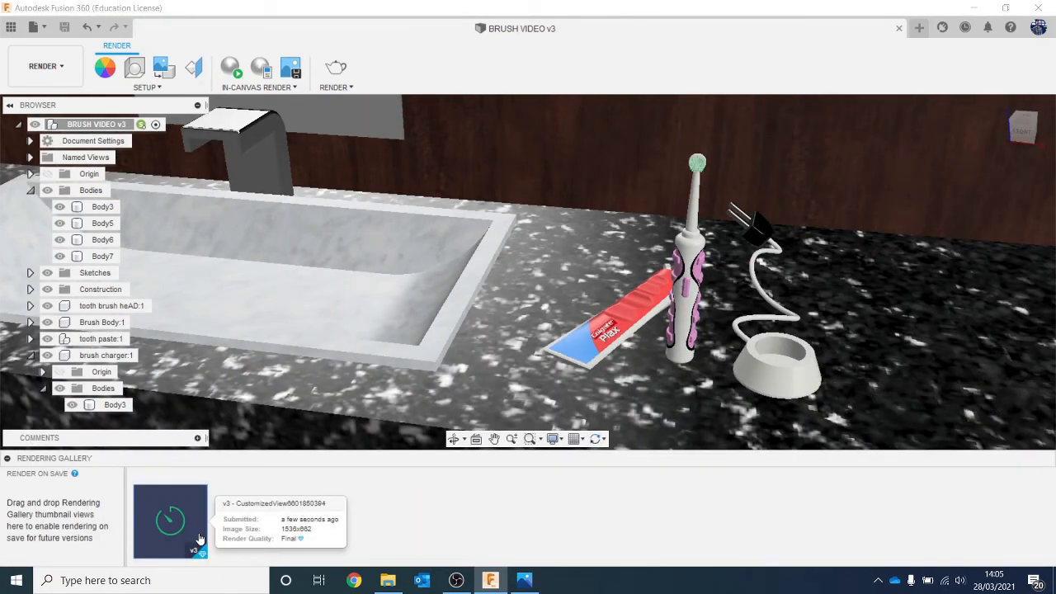
{"action": "left_click", "coordinate": [10, 462]}
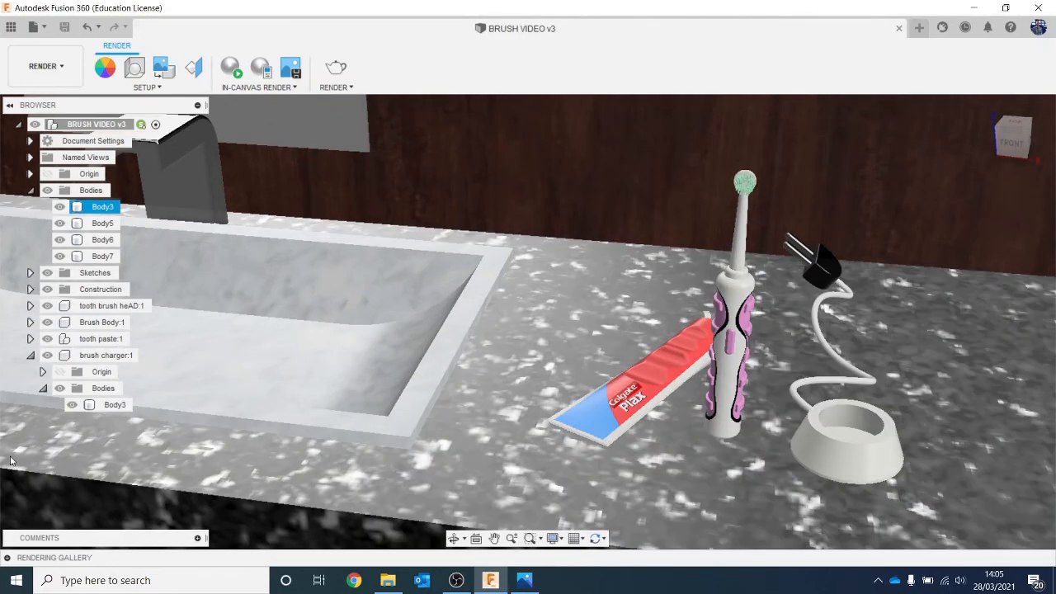